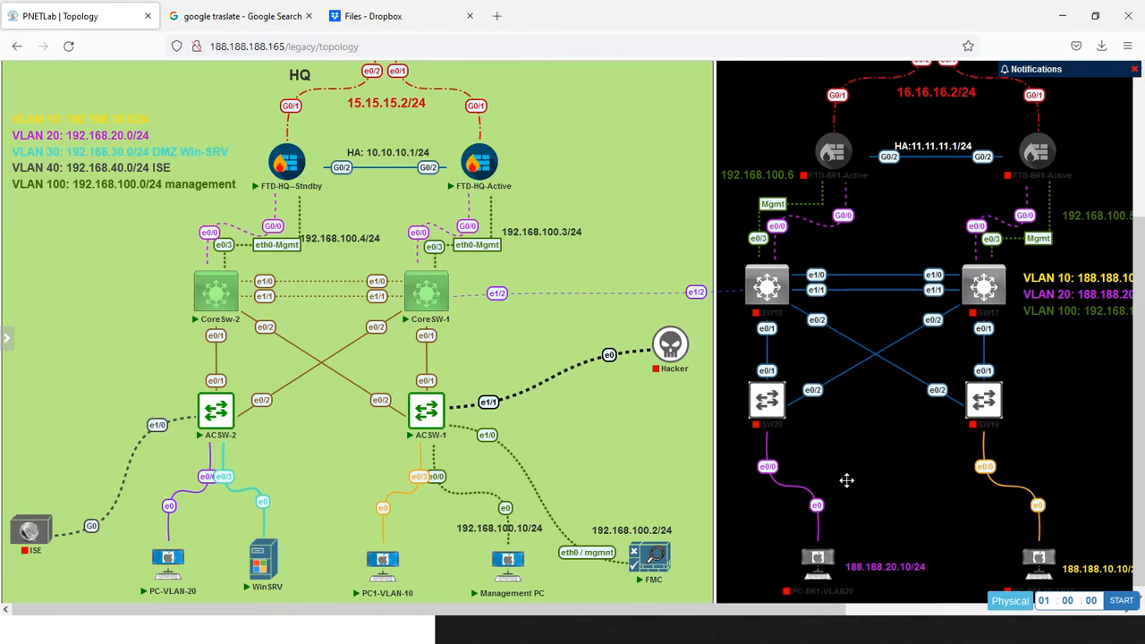
Switch to the PC1-VLAN-10 virtual machine
mouse_move(398, 577)
key("alt+Tab")
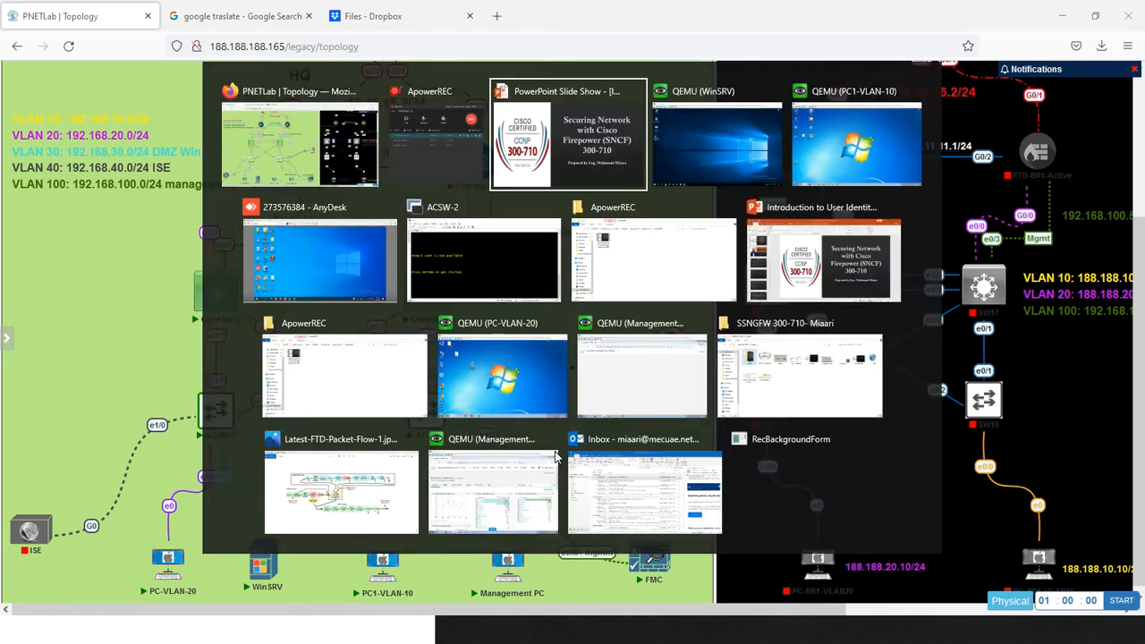
key("alt+Tab")
key("alt+Tab")
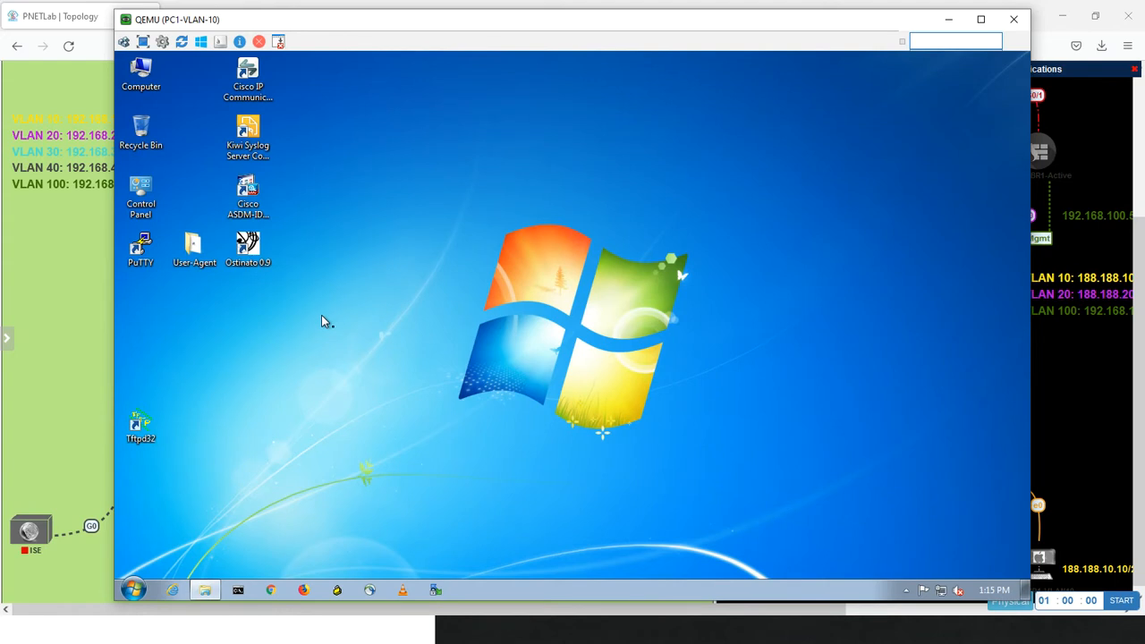
Find the Downloads folder and open the user-agent folder inside FTD User Agent
left_click(135, 588)
type("do")
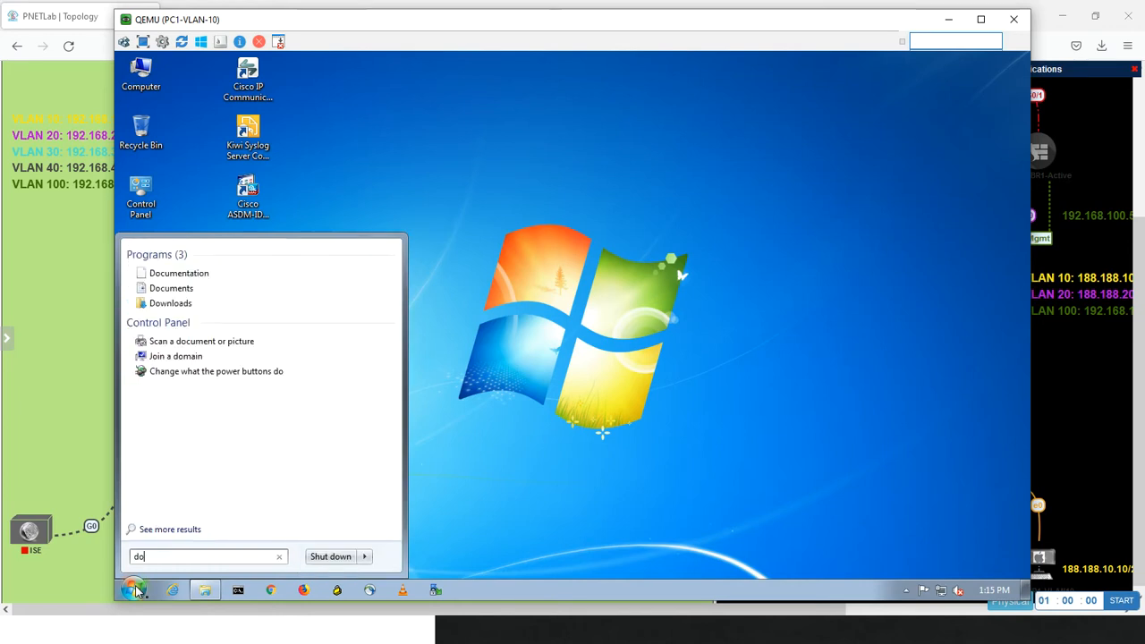
type("wn")
key("Return")
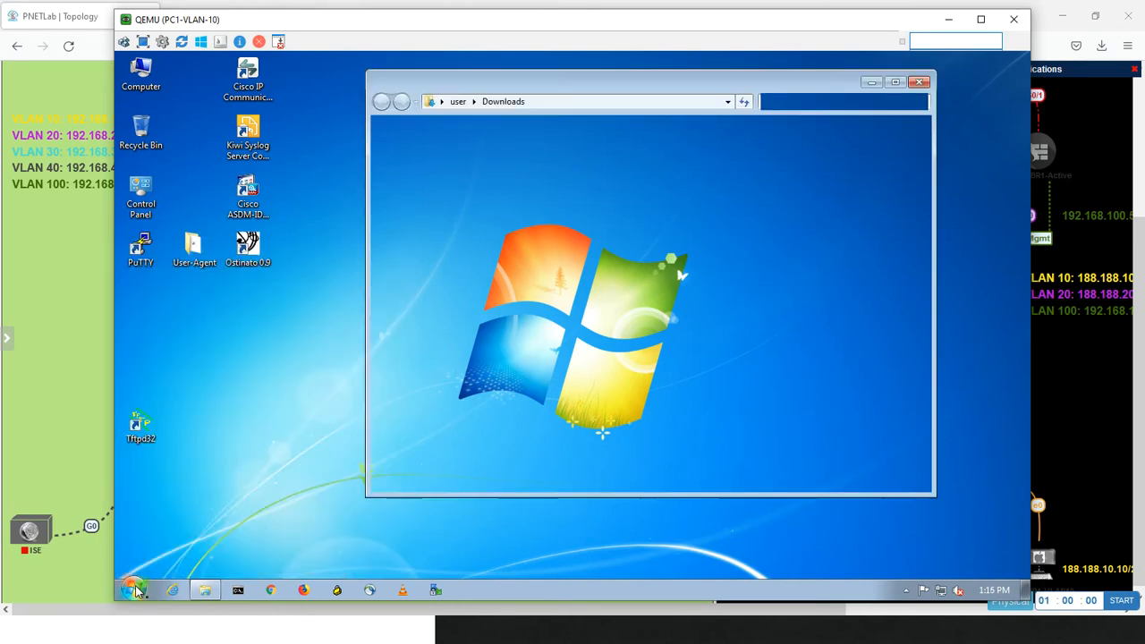
double_click(557, 169)
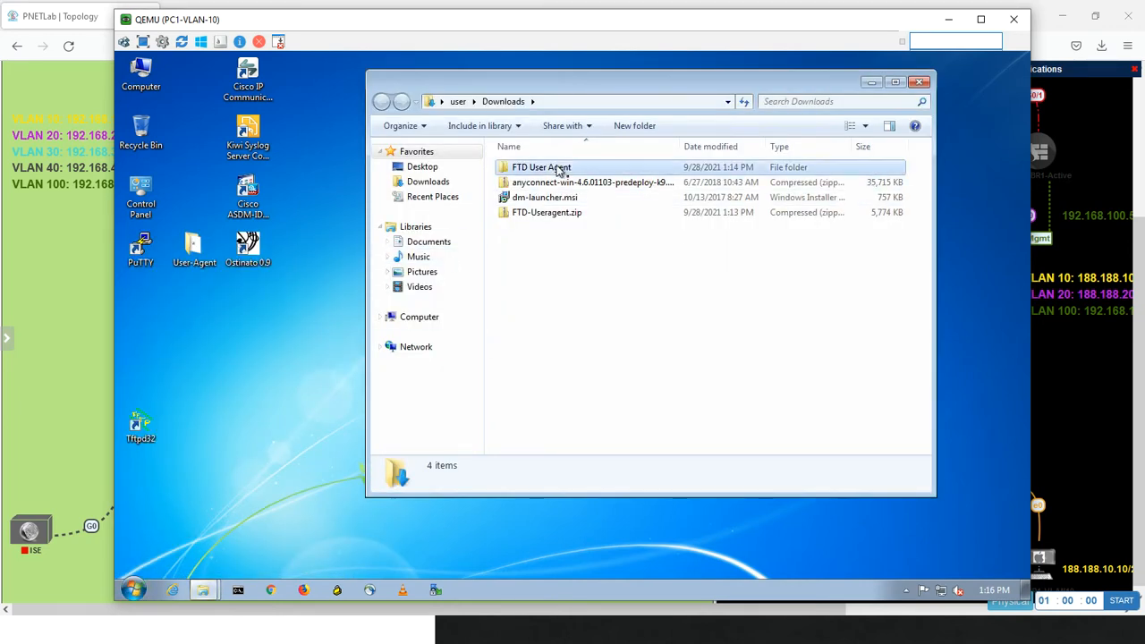
double_click(533, 168)
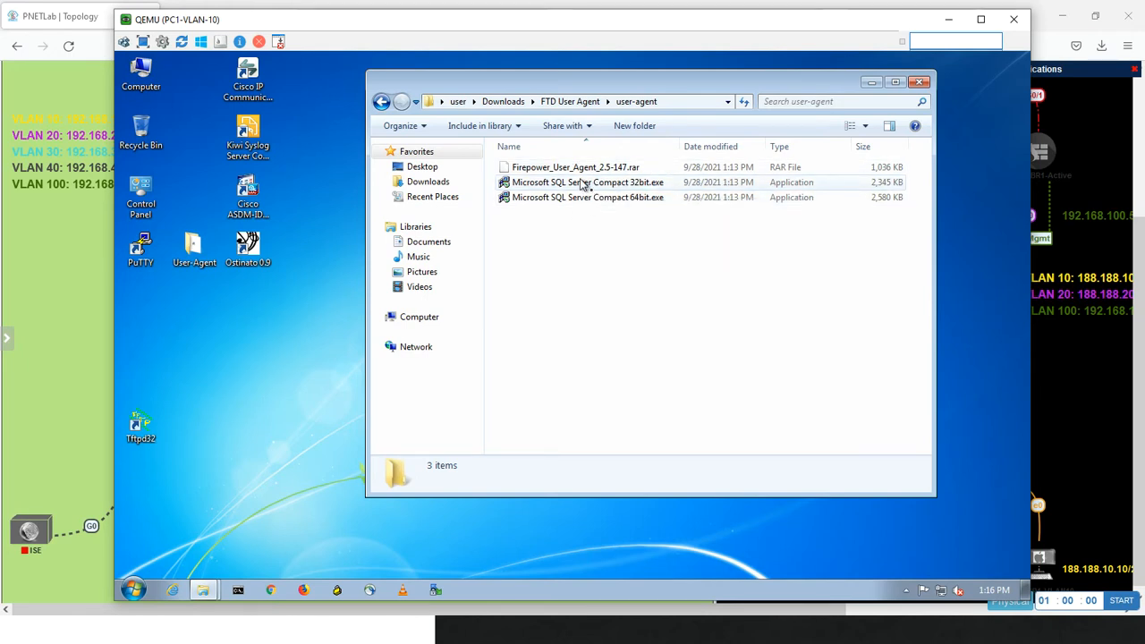
Install Microsoft SQL Server Compact 32bit, accepting the license terms and keeping the default installation path
left_click(584, 183)
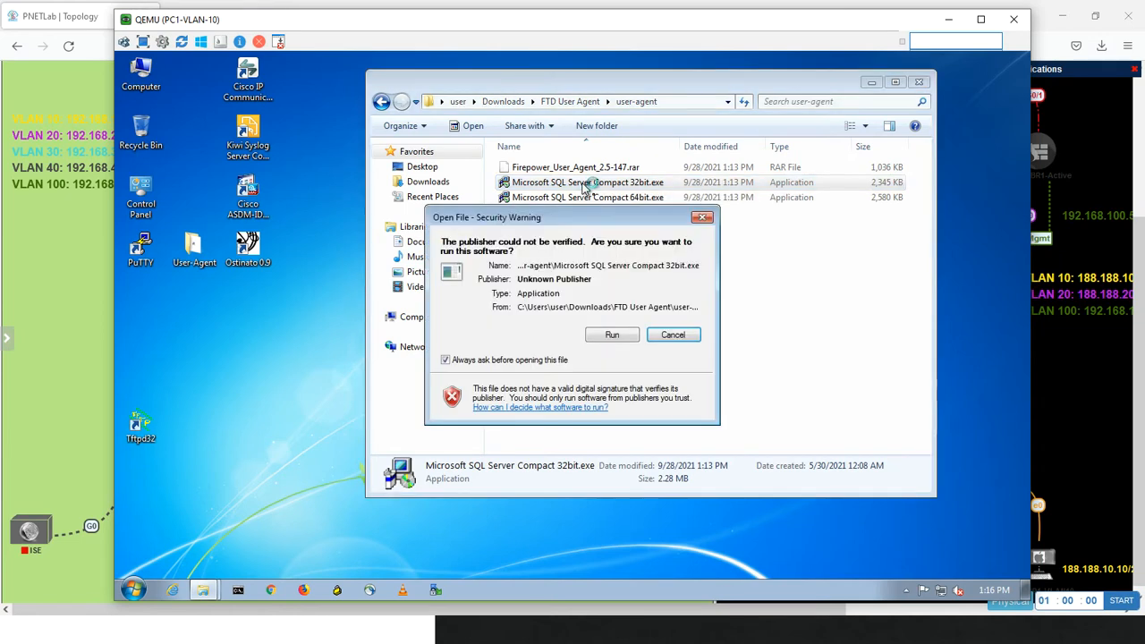
left_click(608, 336)
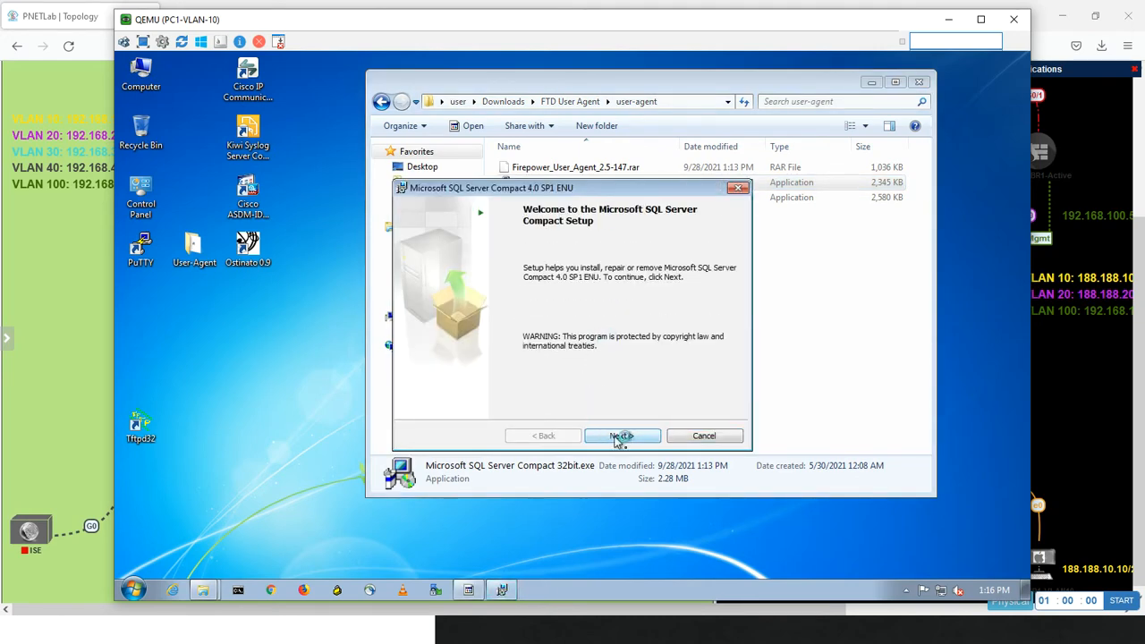
left_click(619, 435)
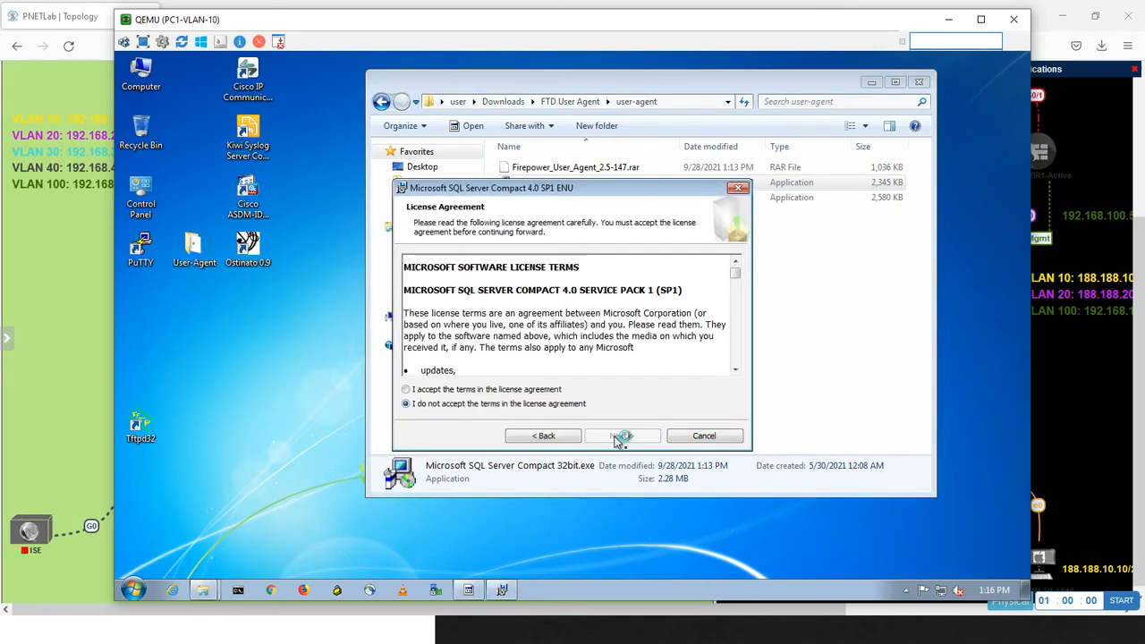
left_click(504, 389)
left_click(639, 439)
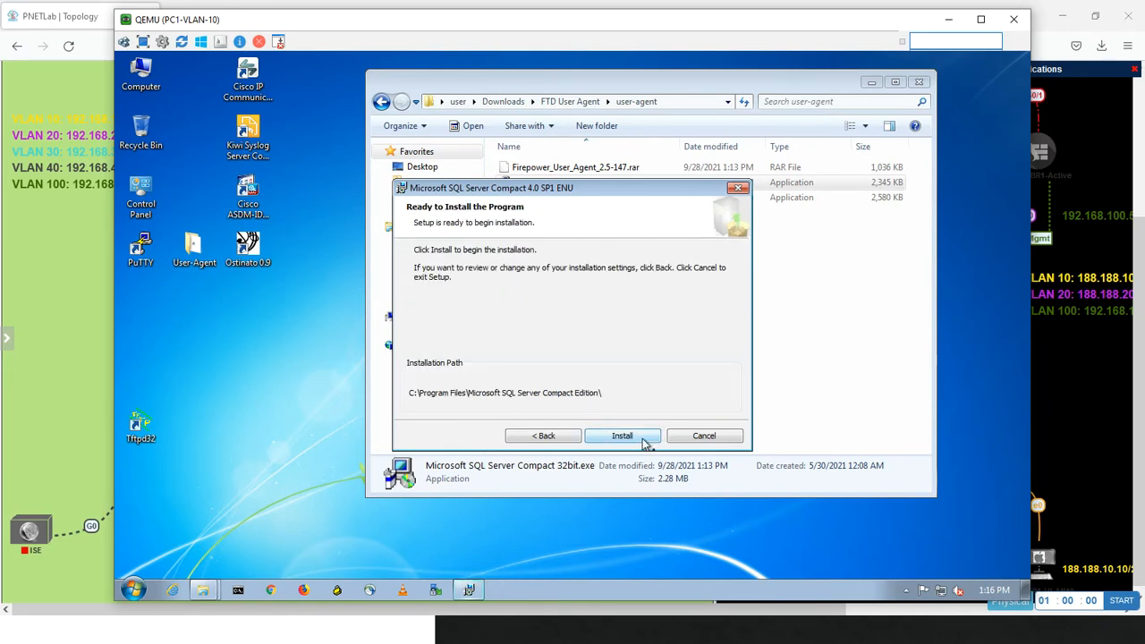
left_click(642, 440)
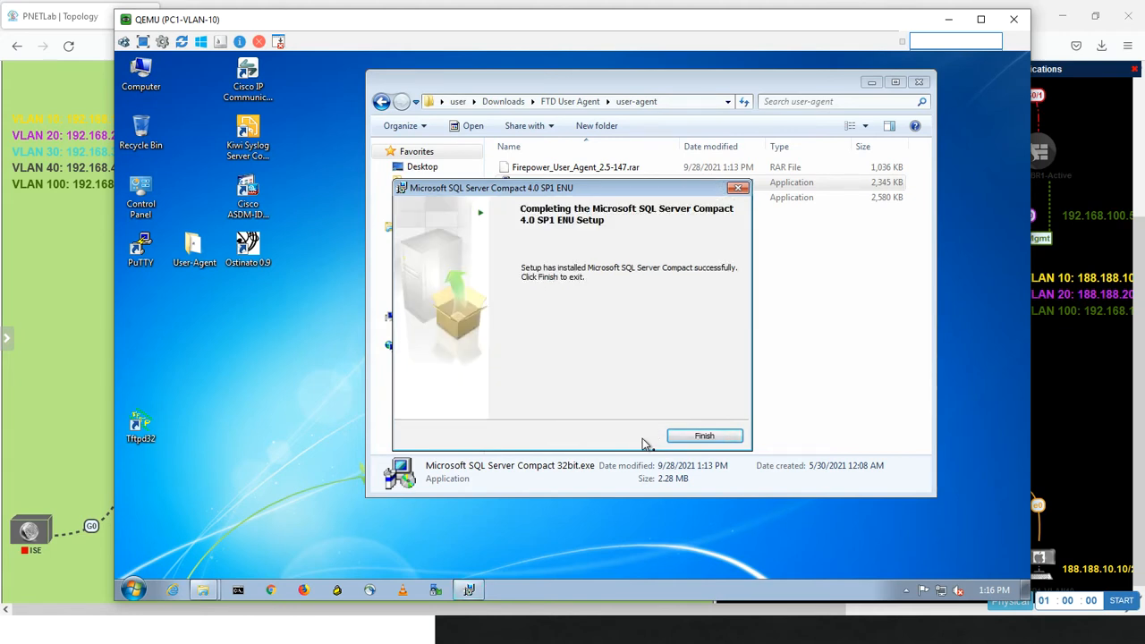
left_click(696, 436)
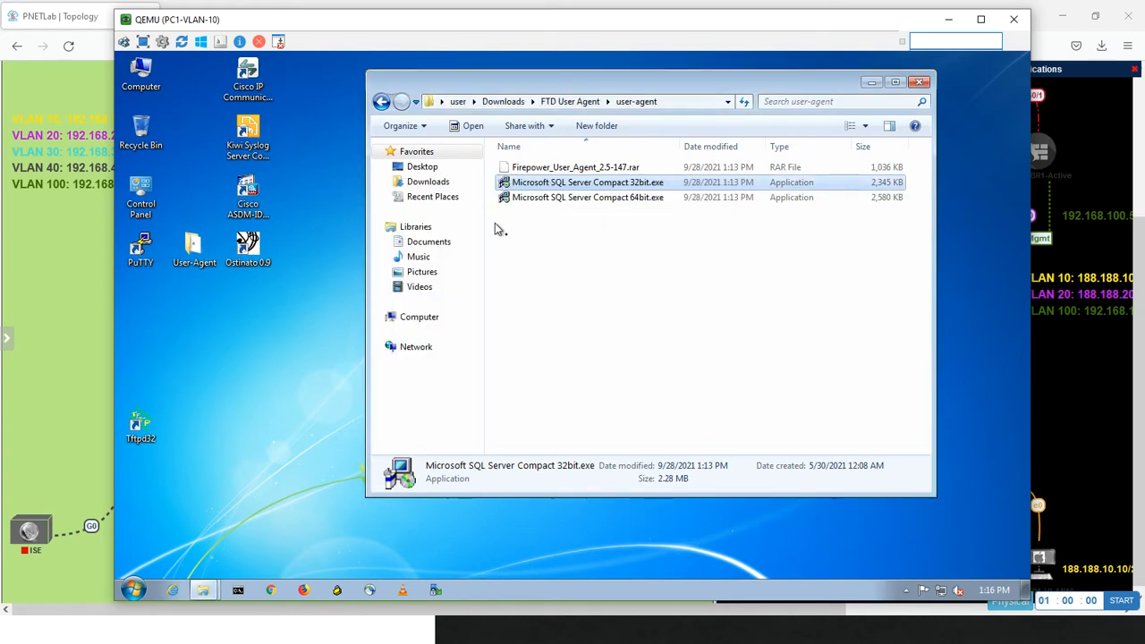
Open the FTD-User-Agent-Vr1-AD folder inside the desktop's User-Agent folder
left_click(381, 102)
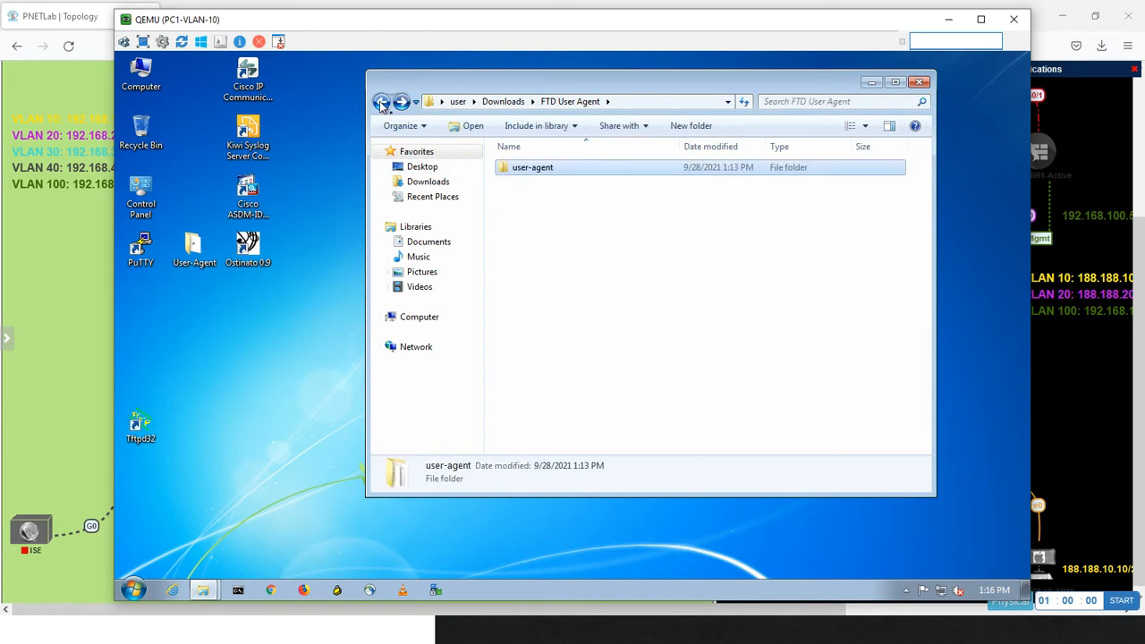
left_click(134, 589)
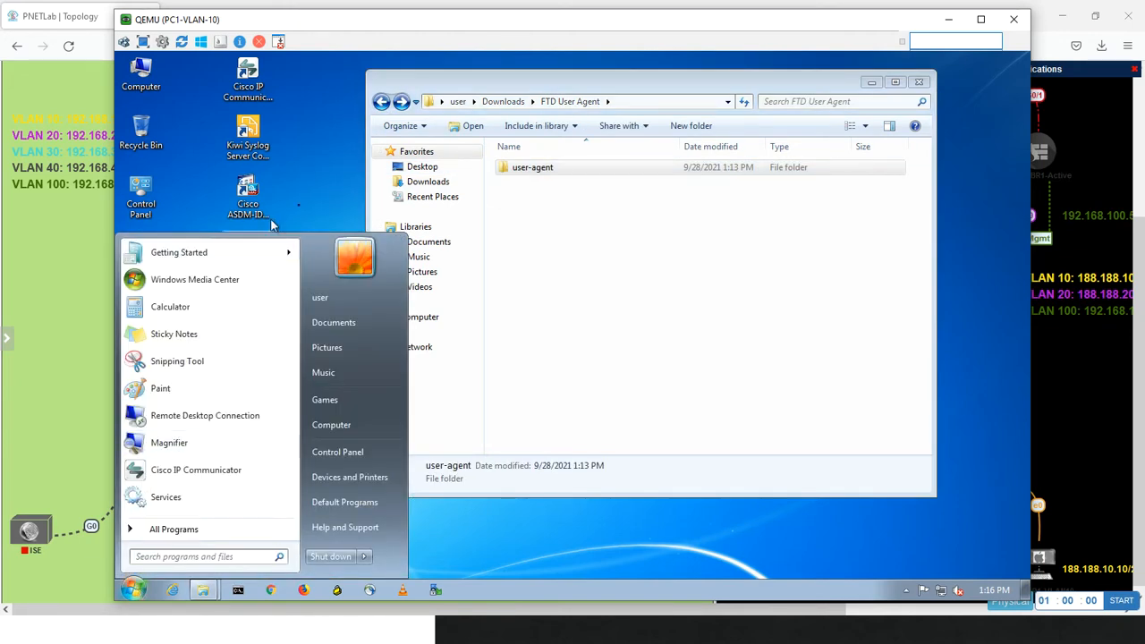
left_click(316, 169)
double_click(194, 250)
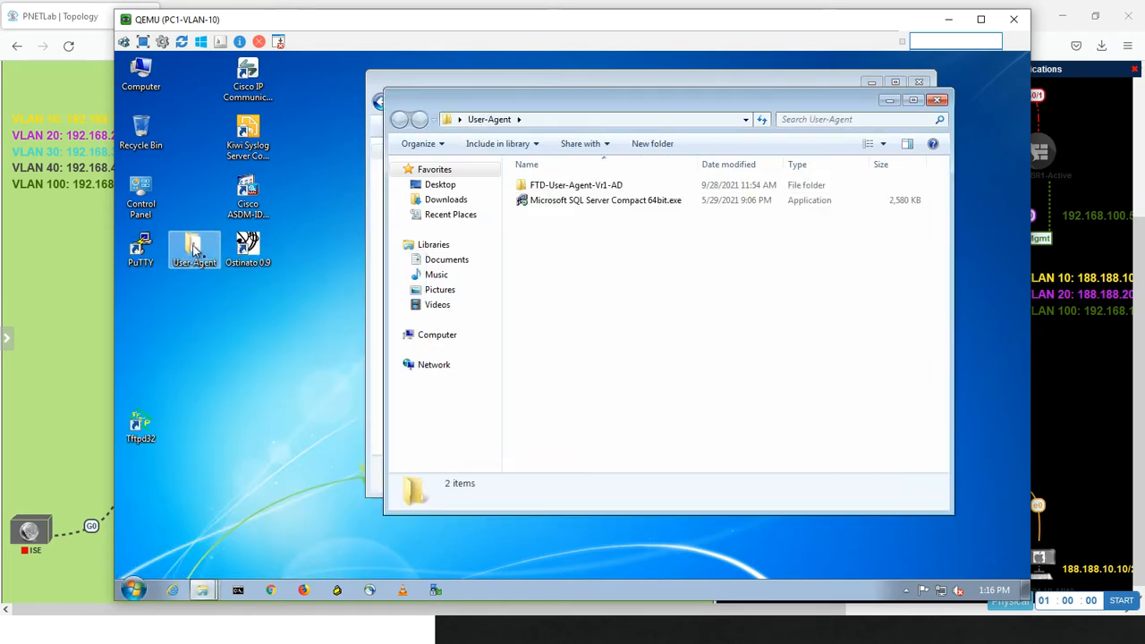
left_click(537, 185)
double_click(537, 185)
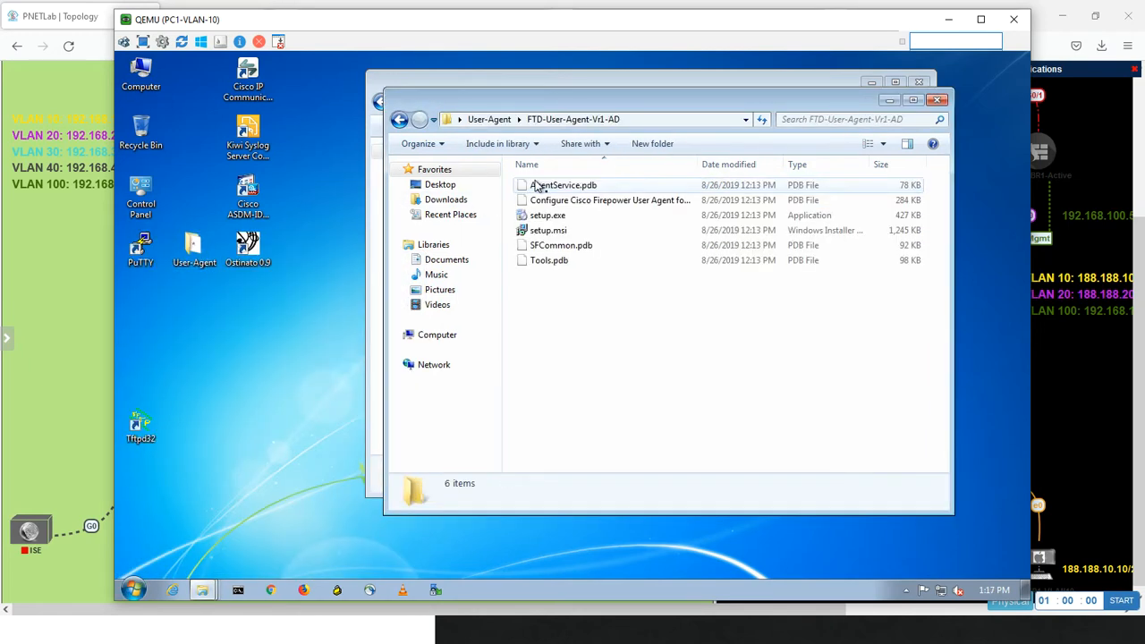
Install Cisco Firepower User Agent for Active Directory from setup.msi into the default folder
double_click(547, 231)
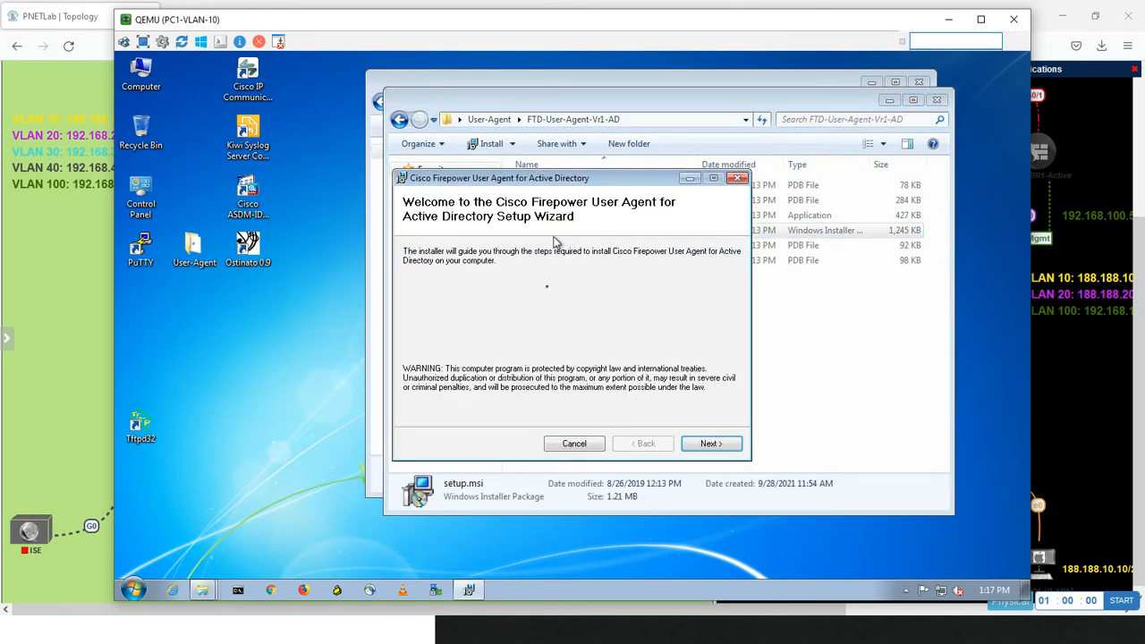
left_click(708, 446)
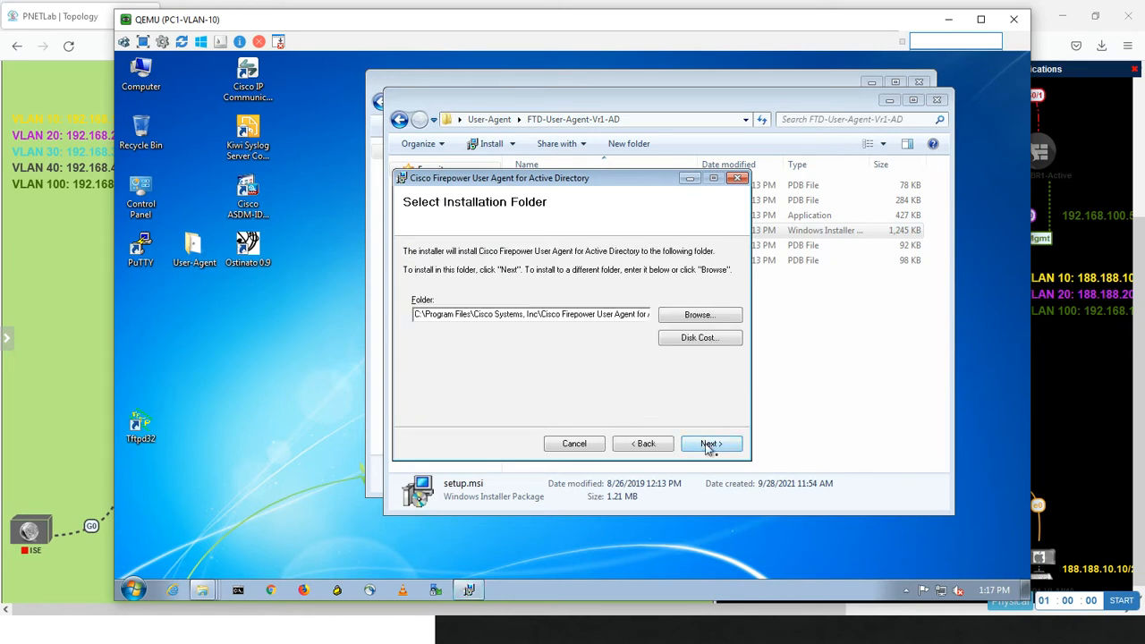
left_click(708, 445)
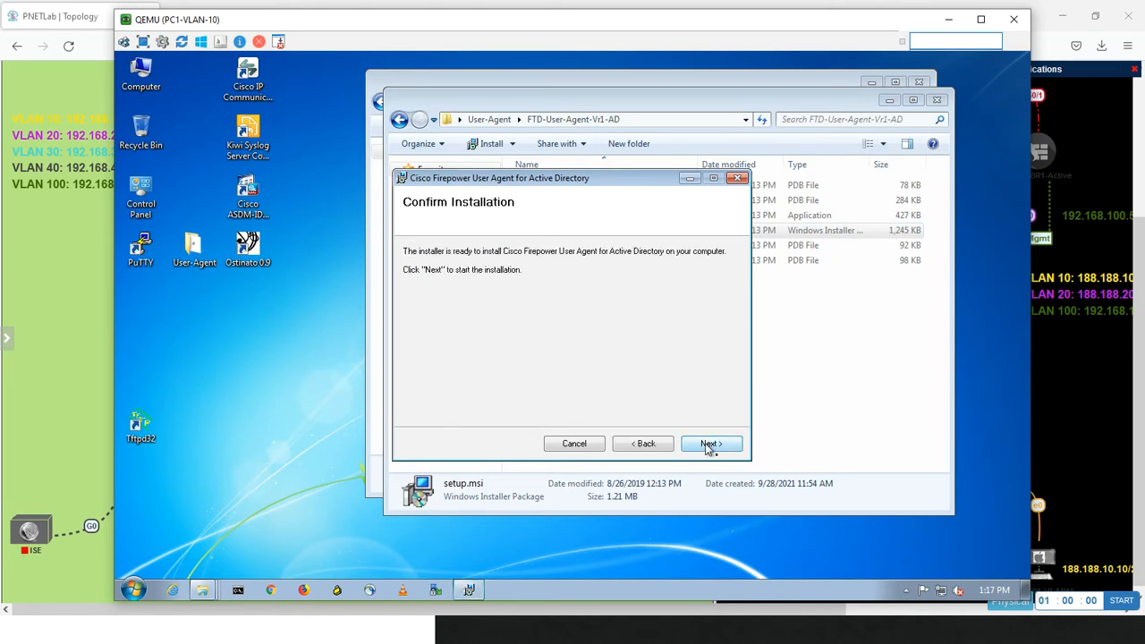
left_click(708, 444)
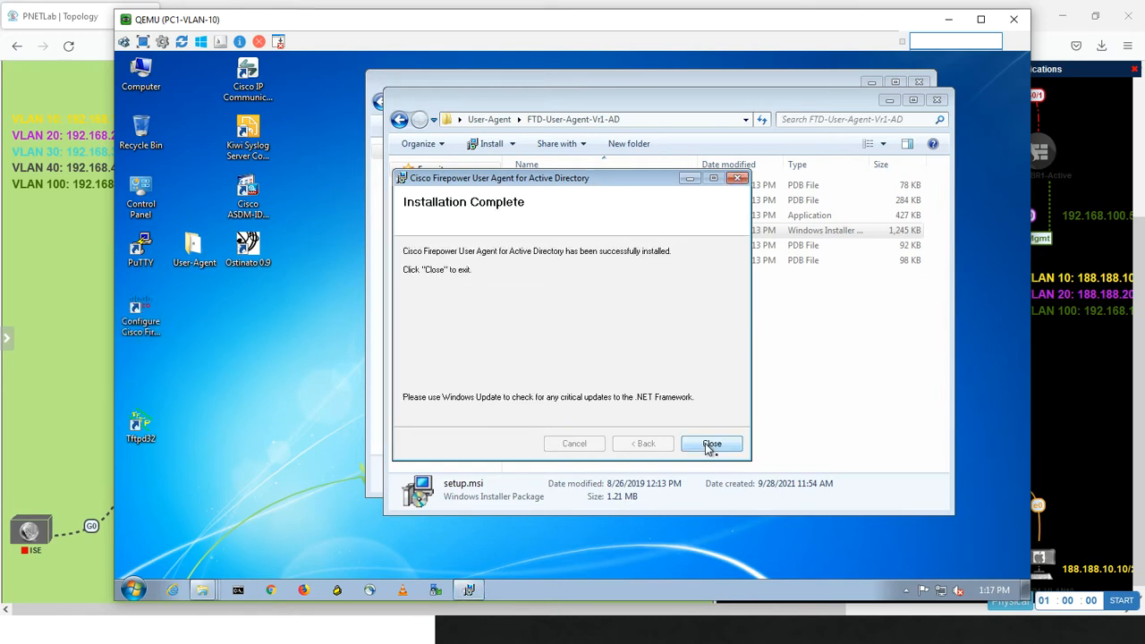
left_click(710, 445)
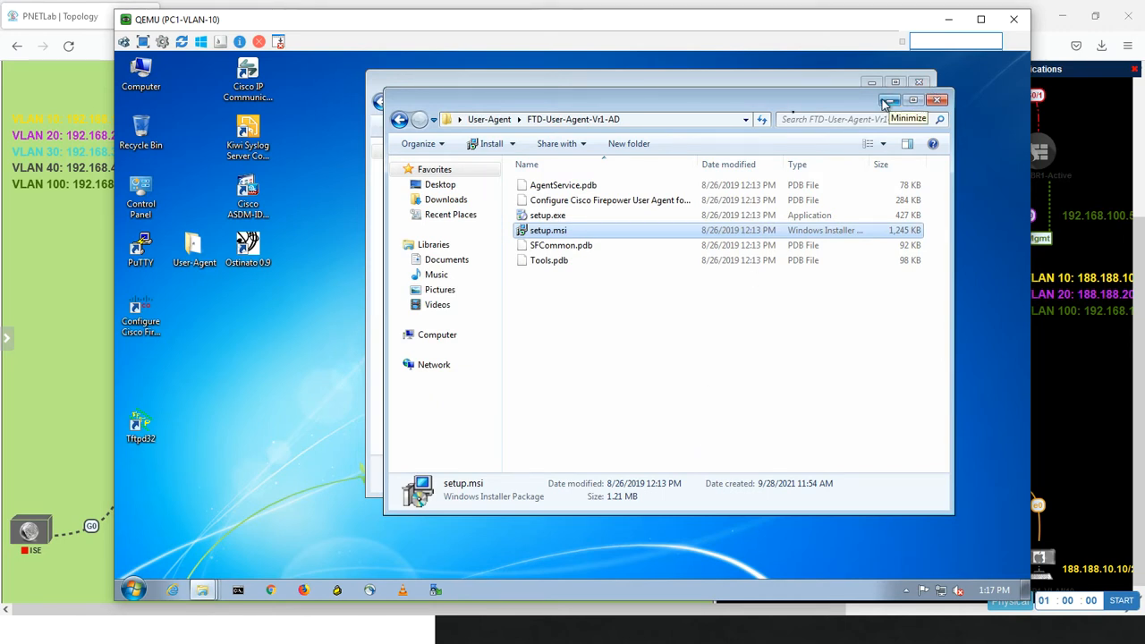
Close both open folder windows to return to the desktop
left_click(399, 121)
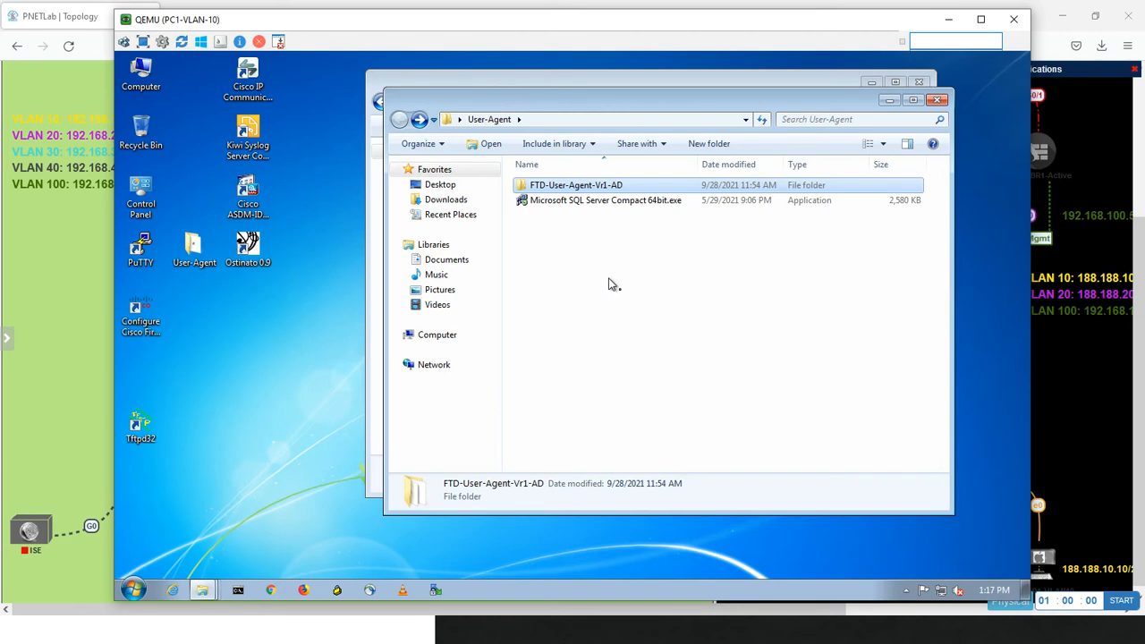
left_click(937, 100)
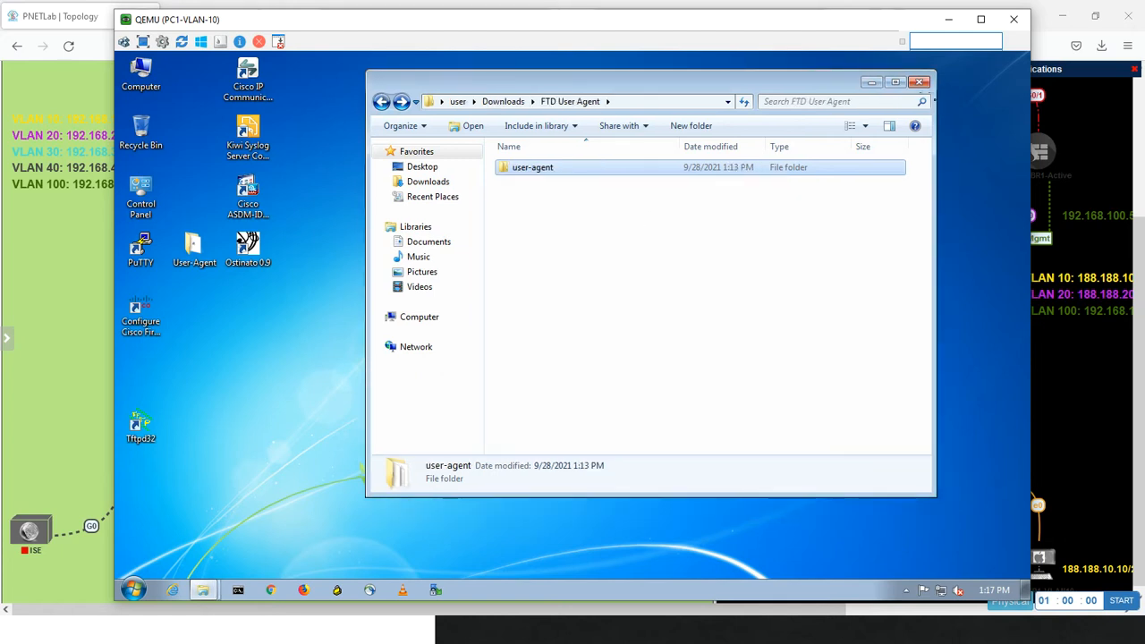
left_click(921, 84)
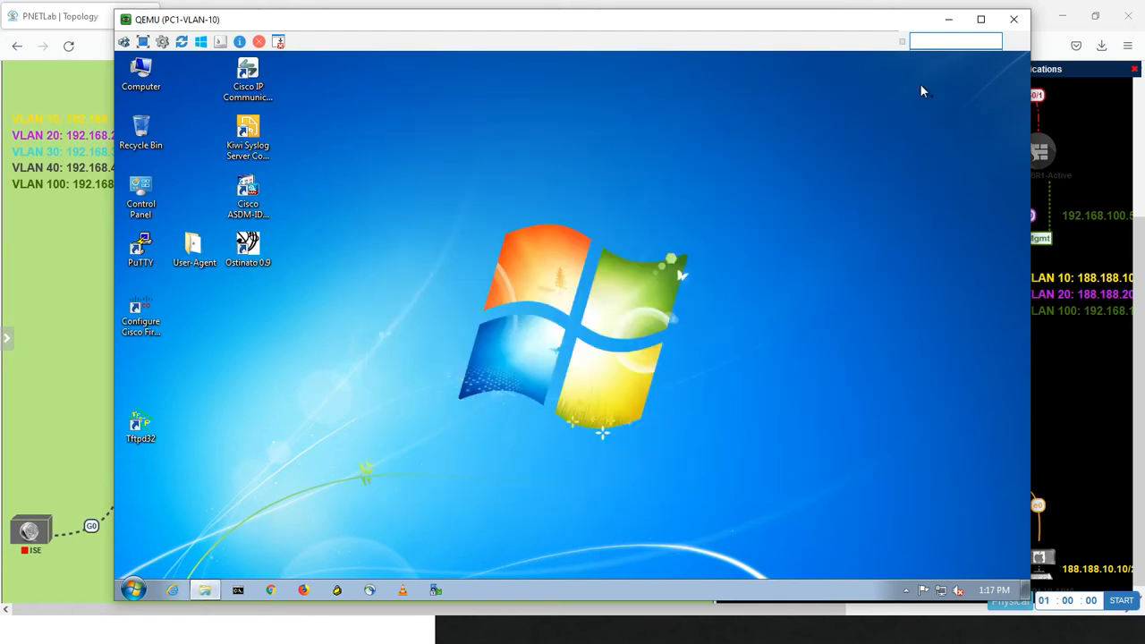
Launch the Cisco Firepower User Agent configuration and view its Active Directory servers and Firepower Management Centers settings
left_click(140, 323)
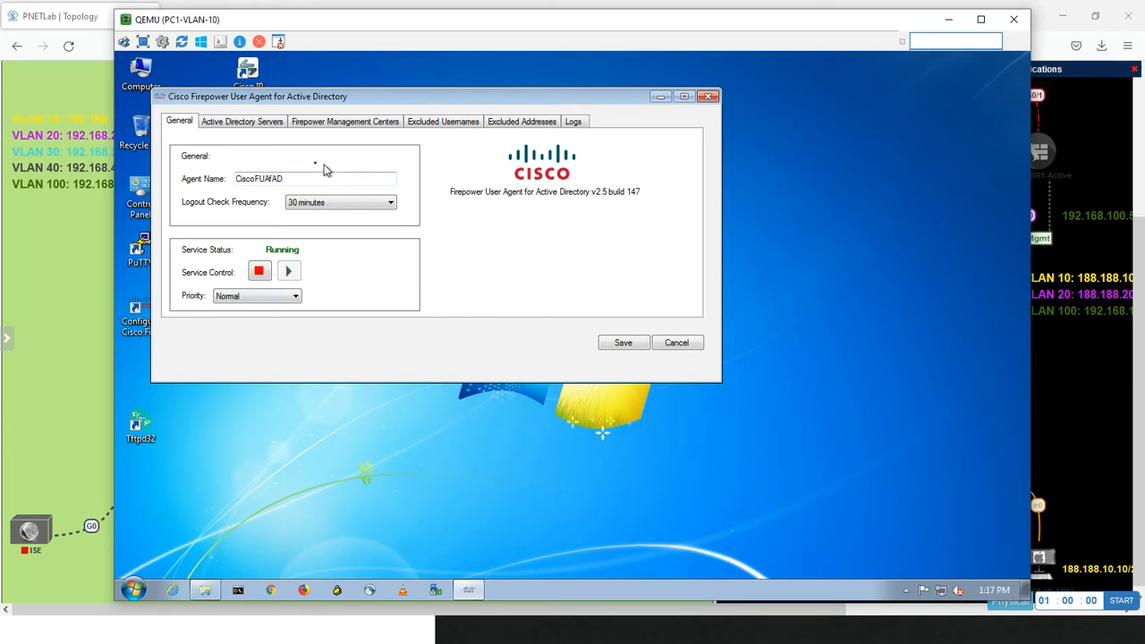
left_click(264, 125)
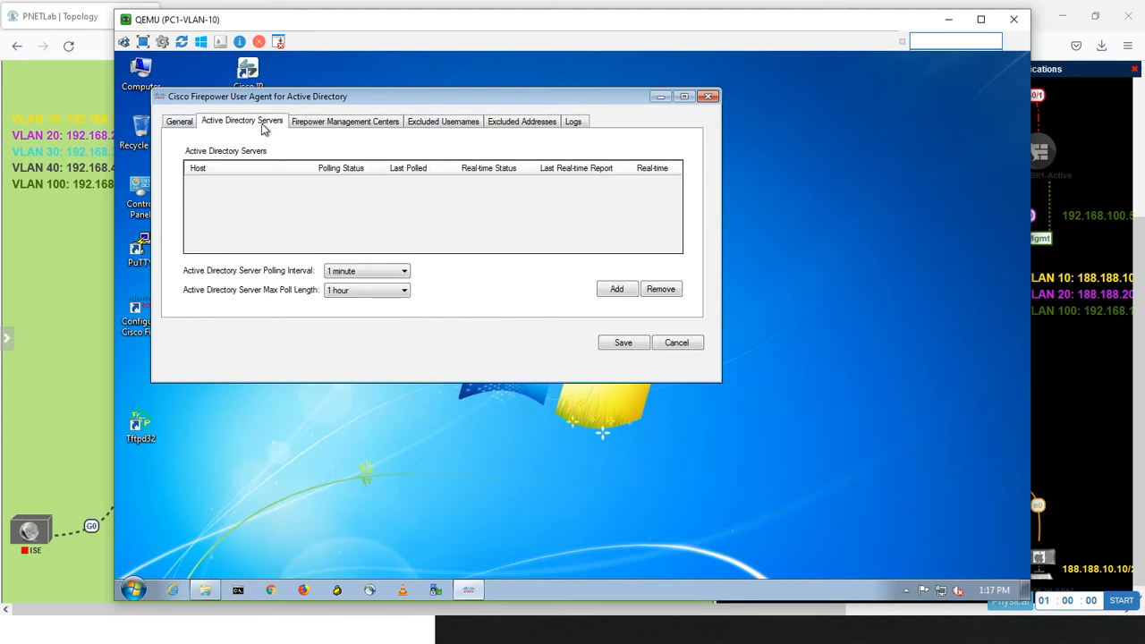
left_click(335, 124)
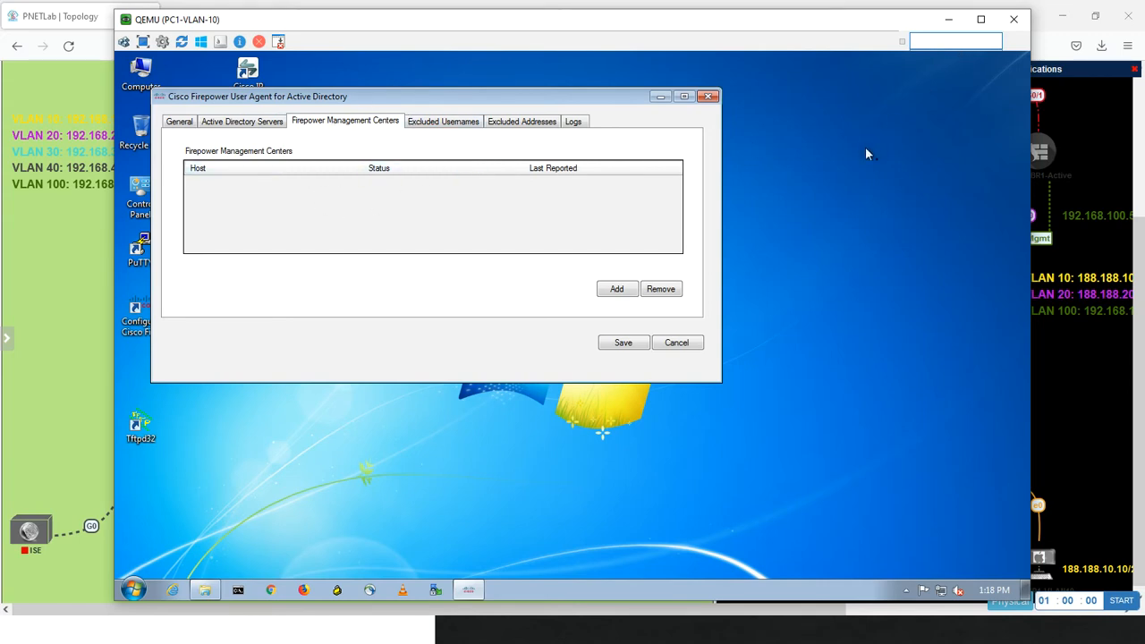
Switch to the Management PC virtual machine showing Firepower Management Center
key("alt+Tab")
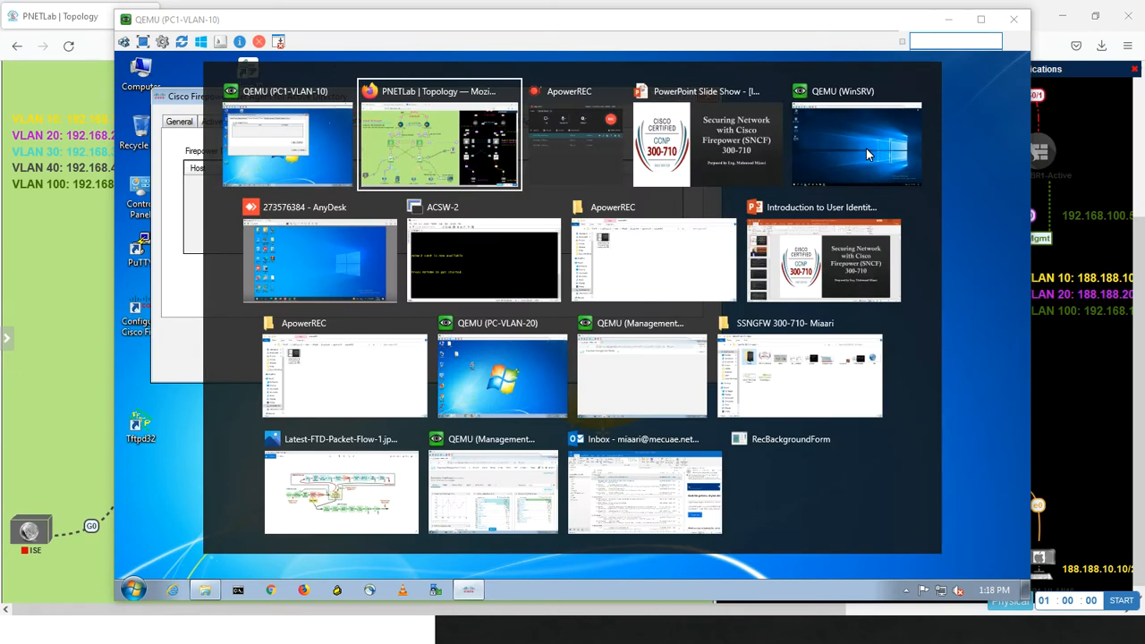
key("alt+Tab")
key("alt+Tab")
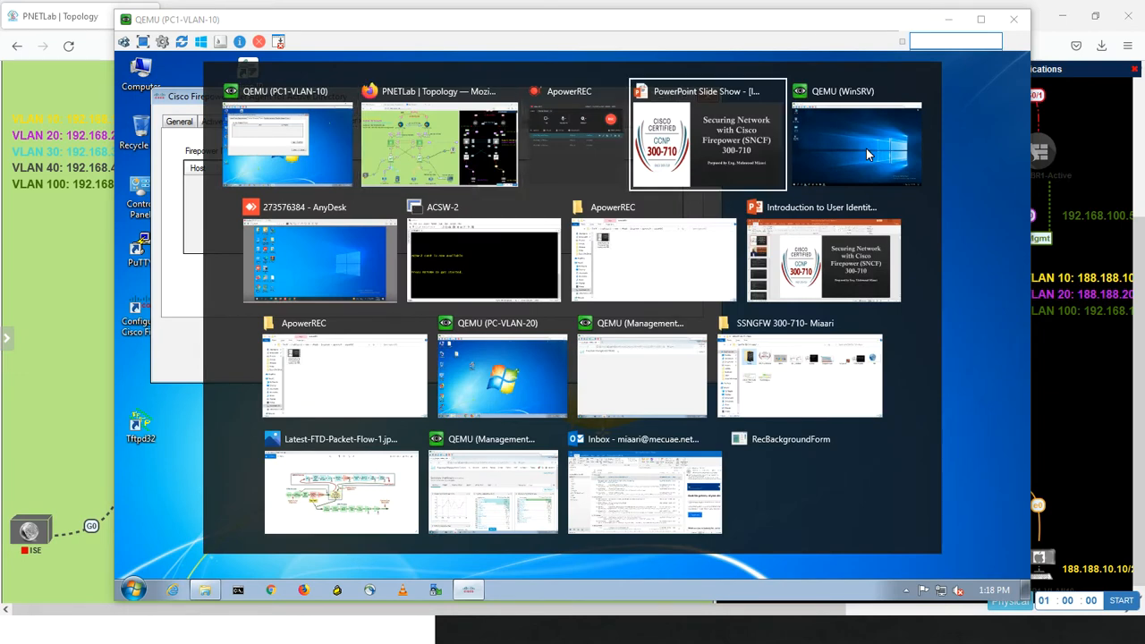
key("alt+Tab")
key("alt+Tab")
key("alt+Tab")
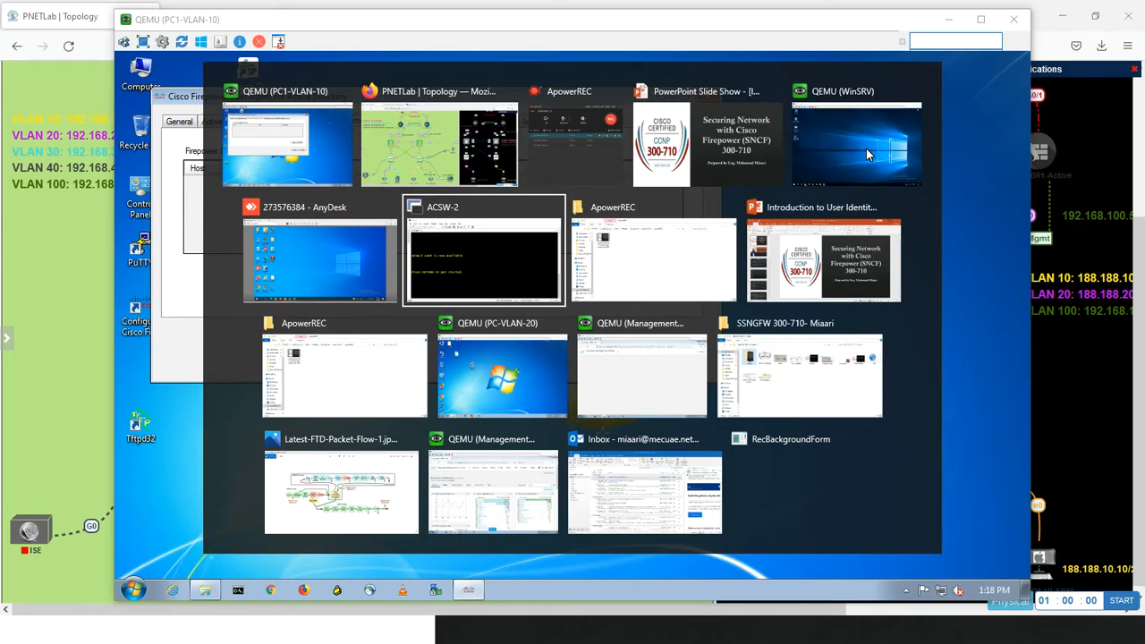
key("alt+Tab")
key("alt+Tab")
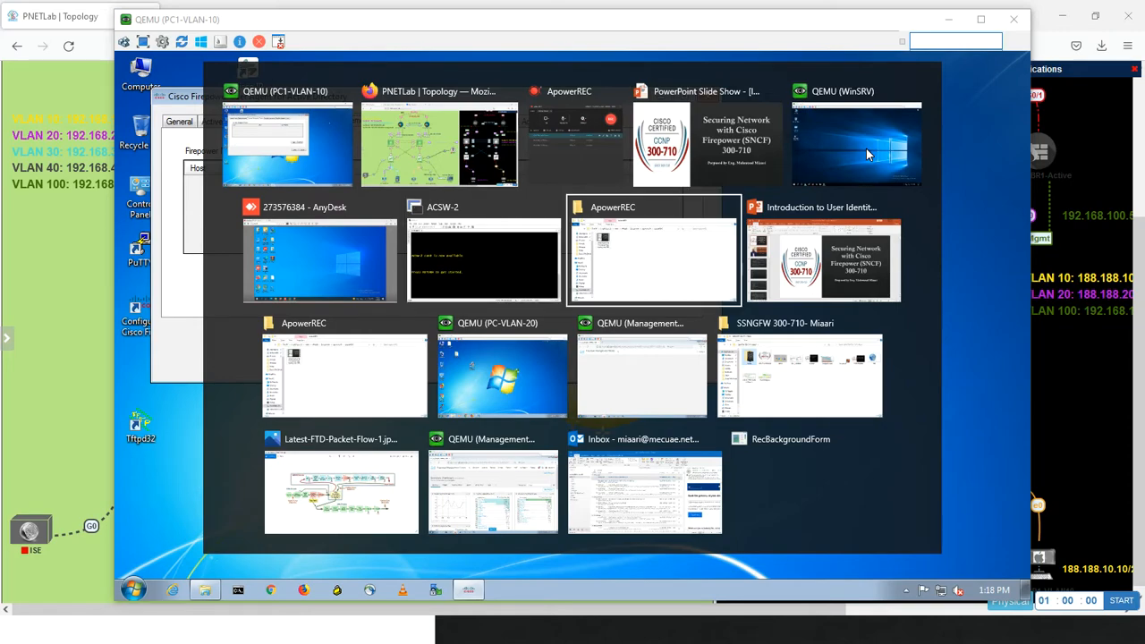
left_click(493, 470)
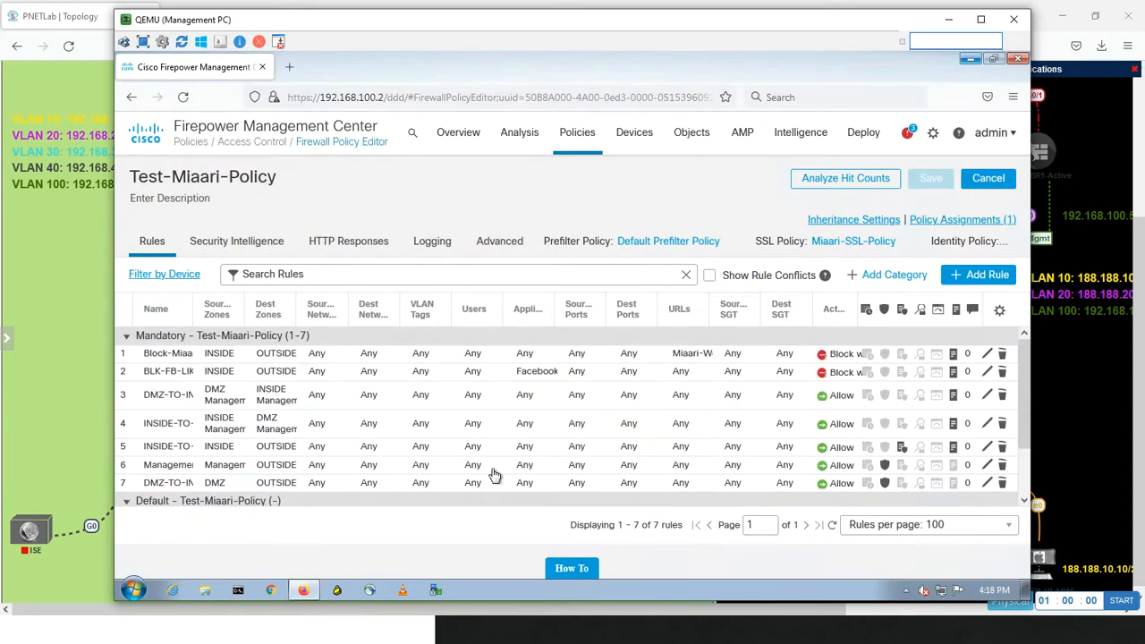
Open the Realms page under the system's Integration settings and view the Add New Realm form, closing it without adding a realm
left_click(932, 135)
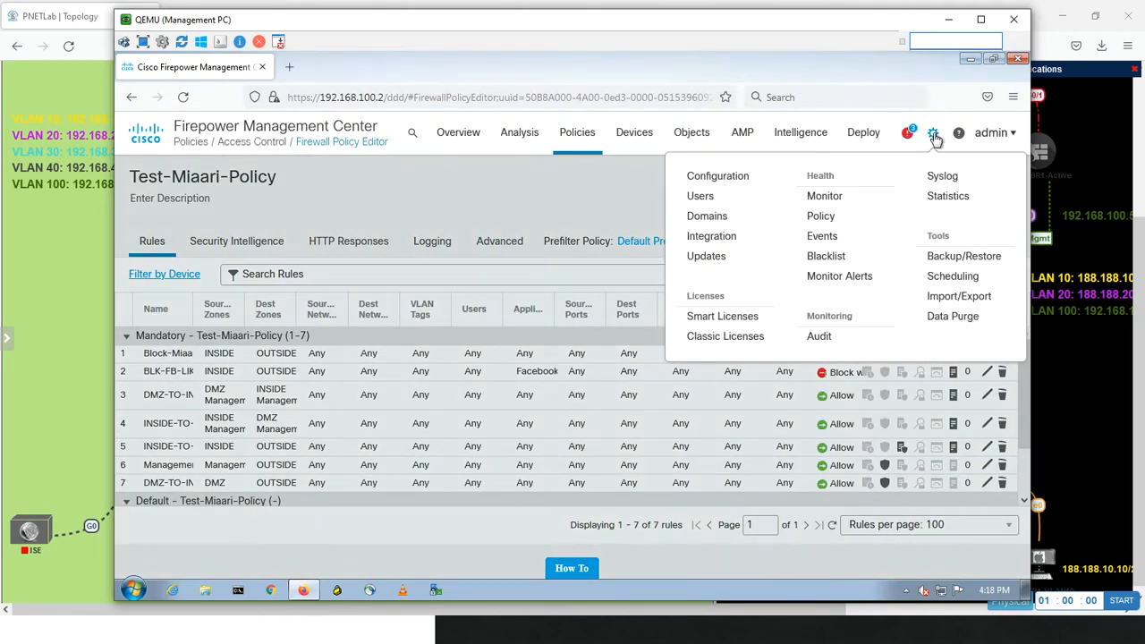
left_click(910, 138)
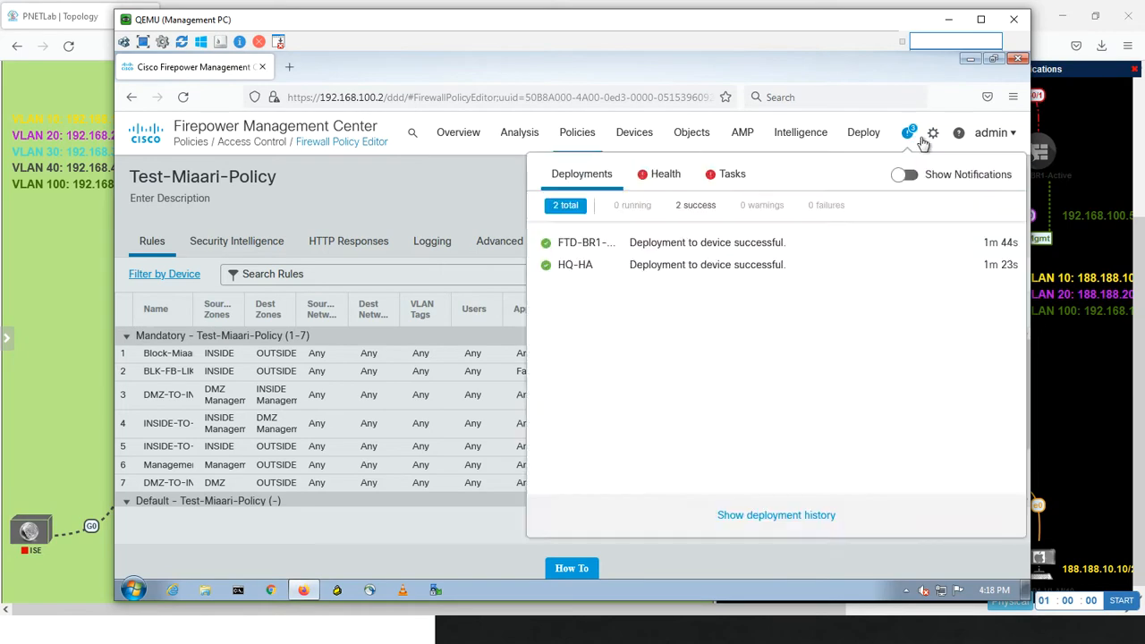
mouse_move(931, 140)
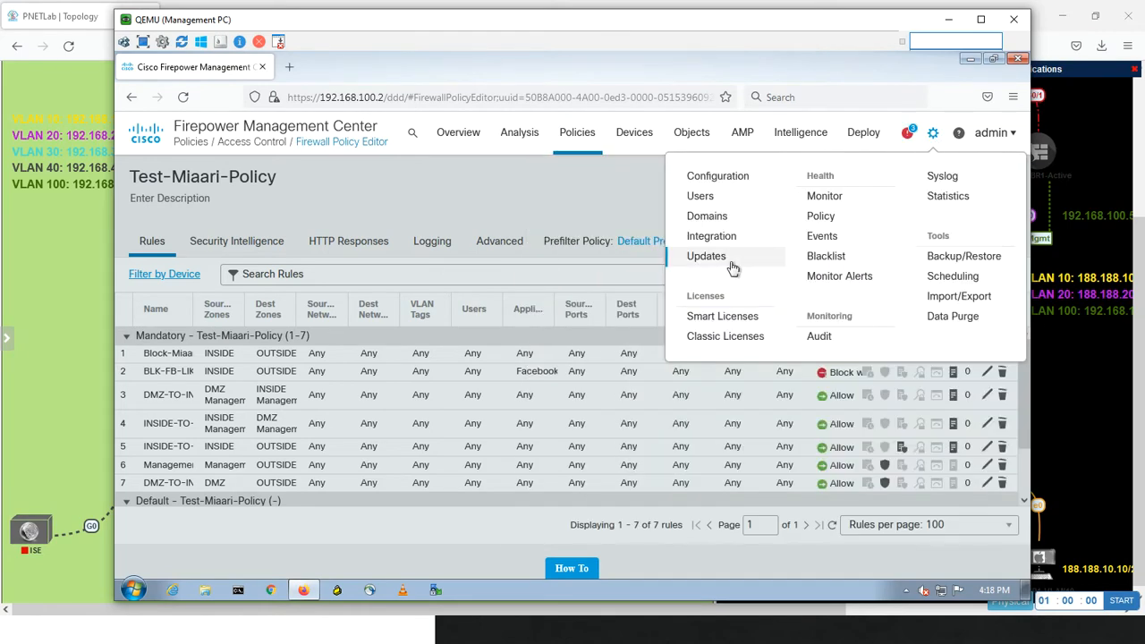
left_click(720, 237)
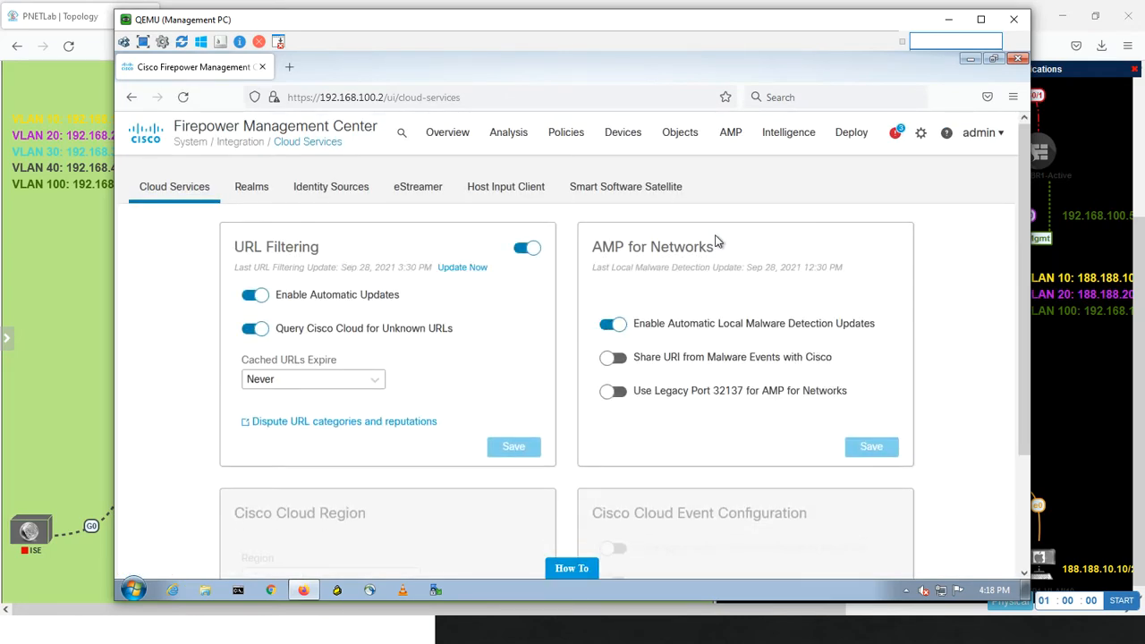
left_click(253, 193)
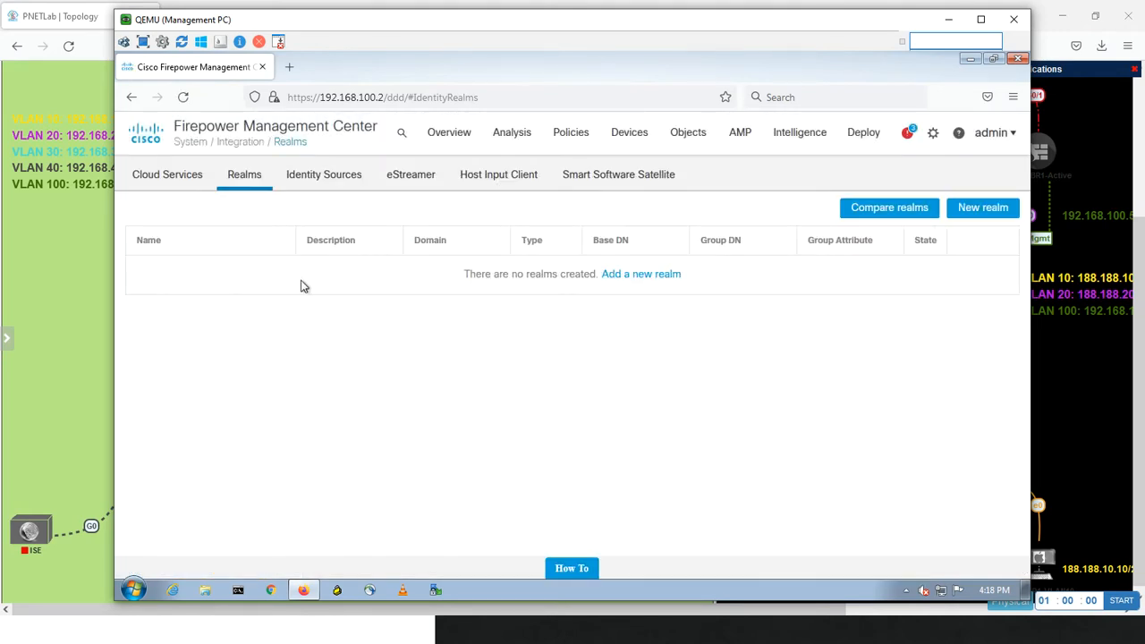
left_click(976, 210)
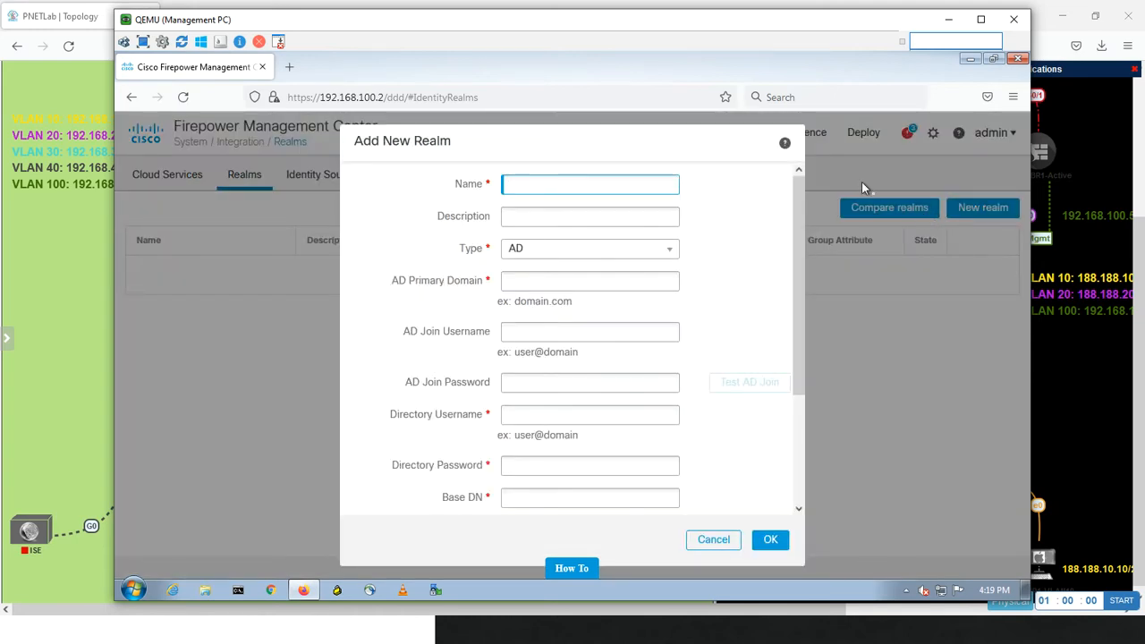
left_click(712, 540)
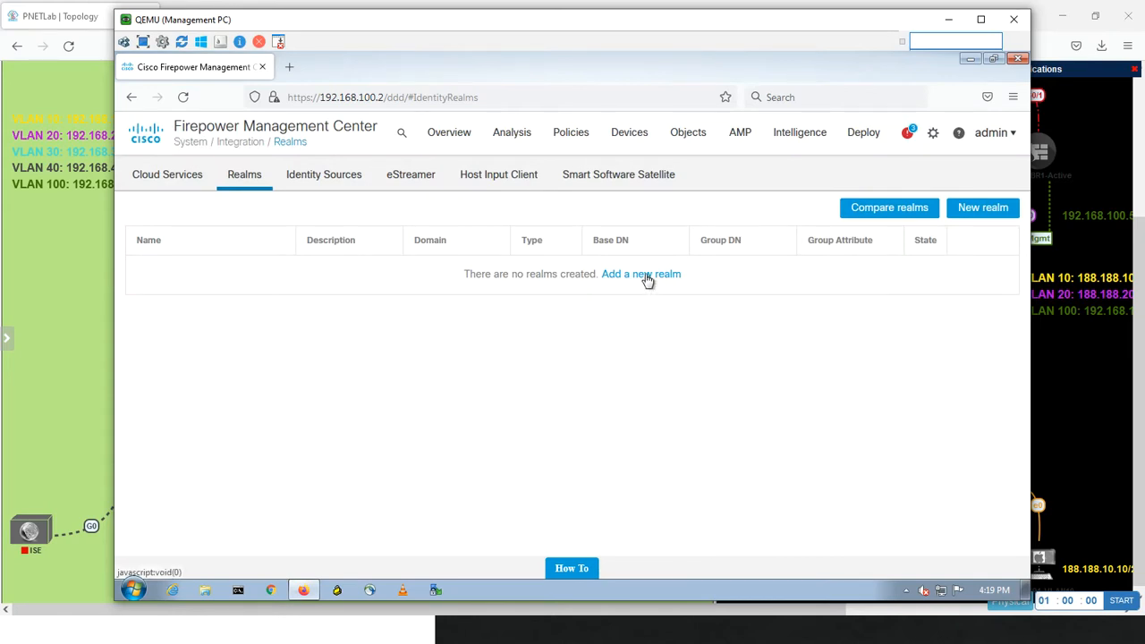
In Identity Sources, enable the User Agent configuration, choose User Agent as the service type and start a new agent entry
left_click(304, 181)
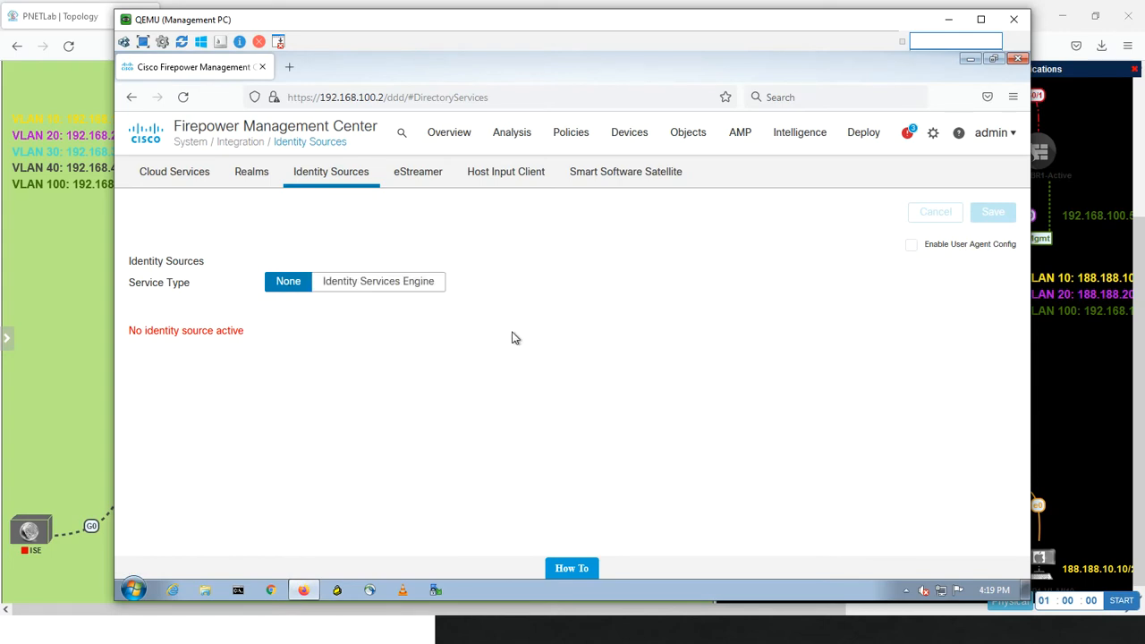
left_click(911, 247)
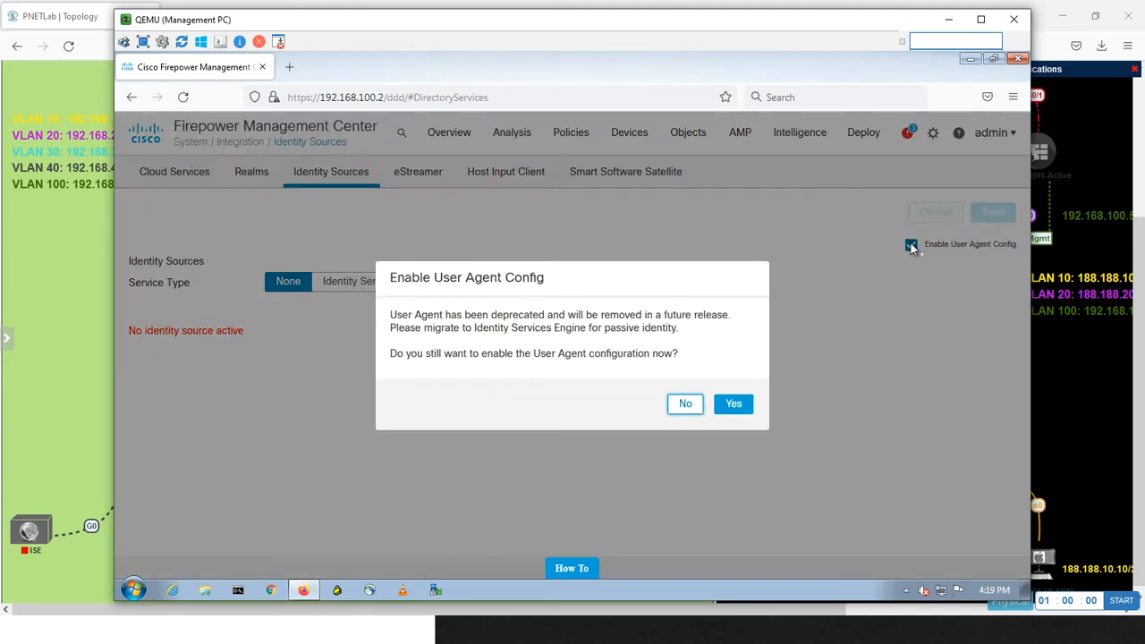
left_click(731, 407)
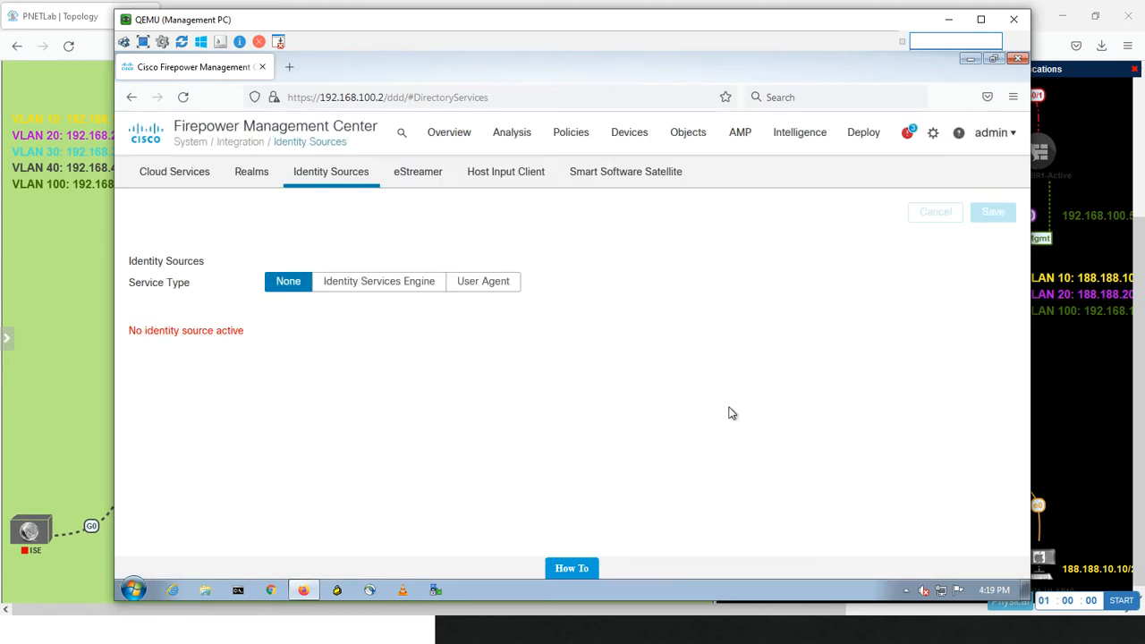
left_click(498, 292)
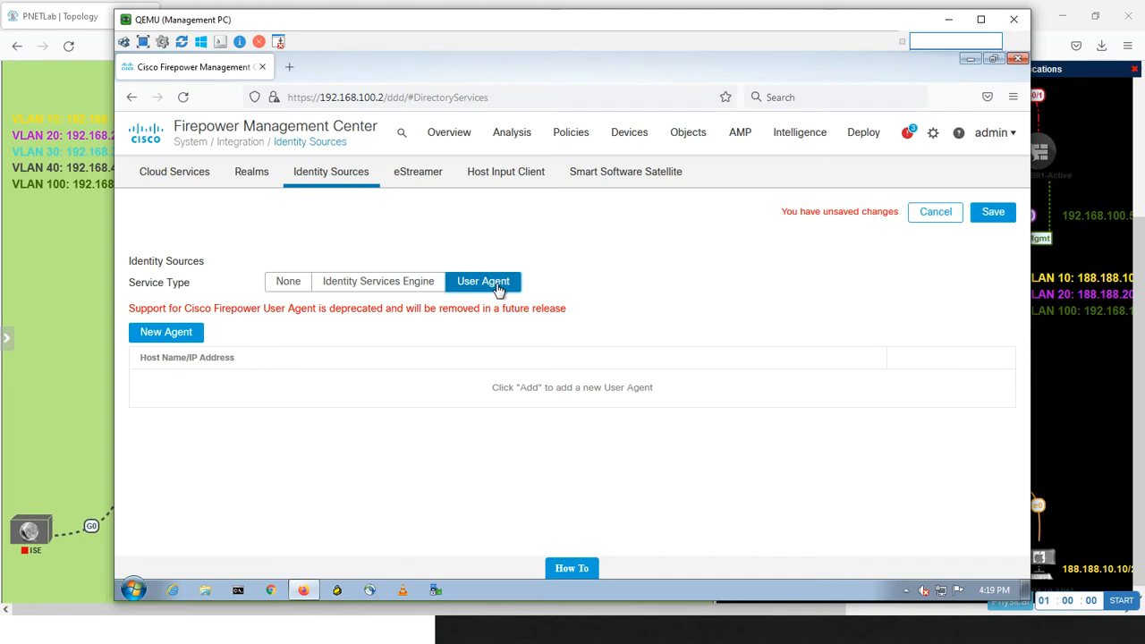
left_click(184, 332)
left_click(532, 348)
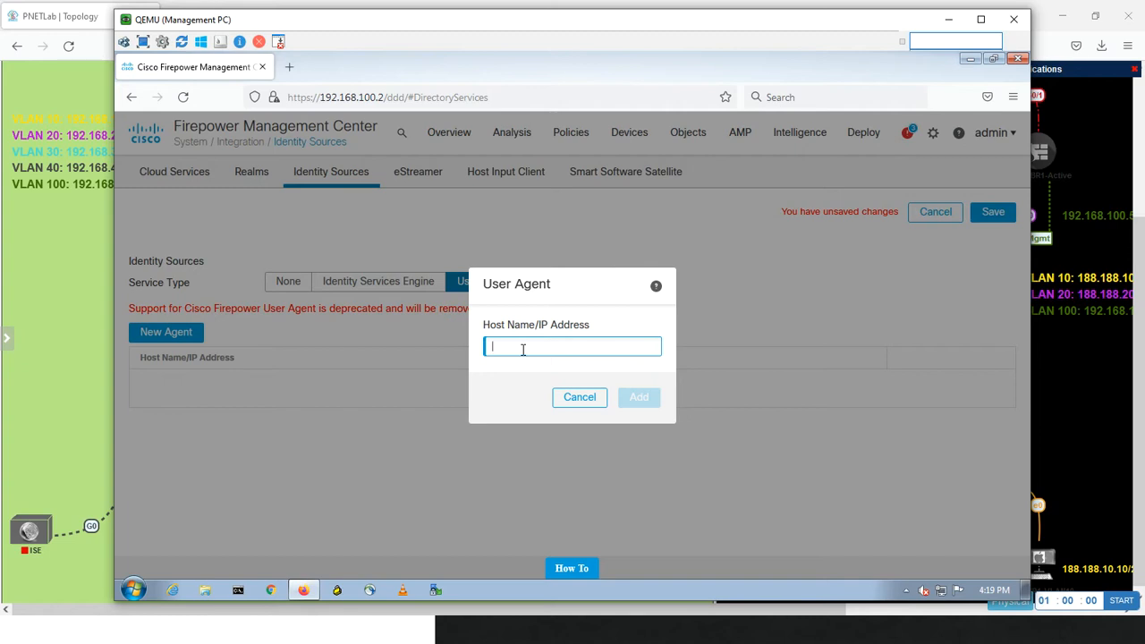
Switch to the PC1-VLAN-10 virtual machine and look up its IPv4 address with ipconfig in a Command Prompt
key("alt+Tab")
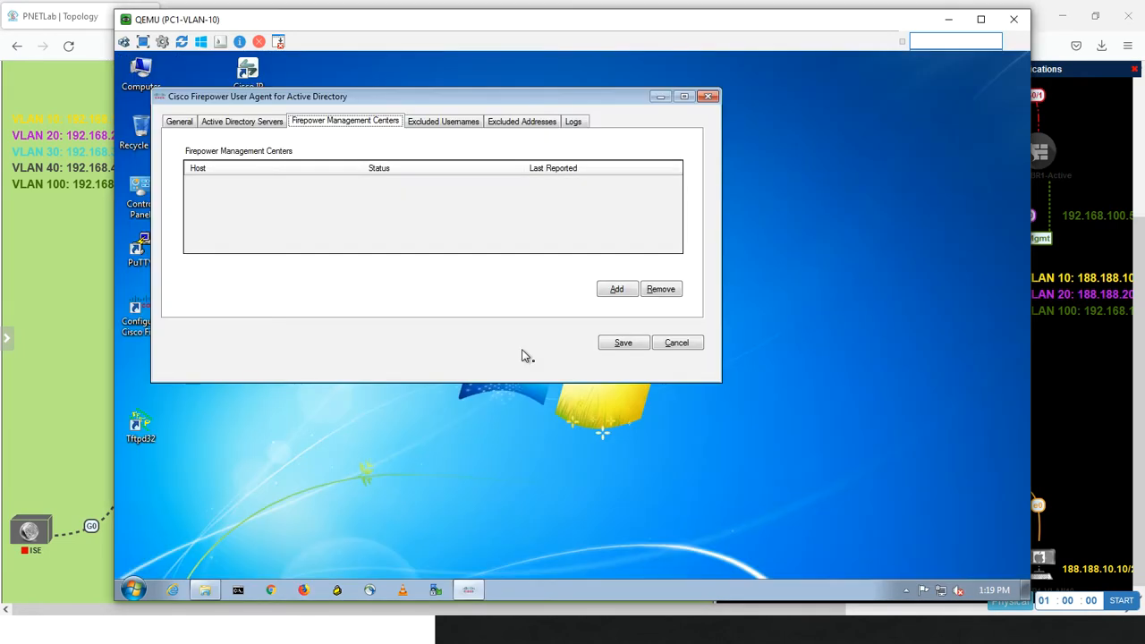
left_click(238, 591)
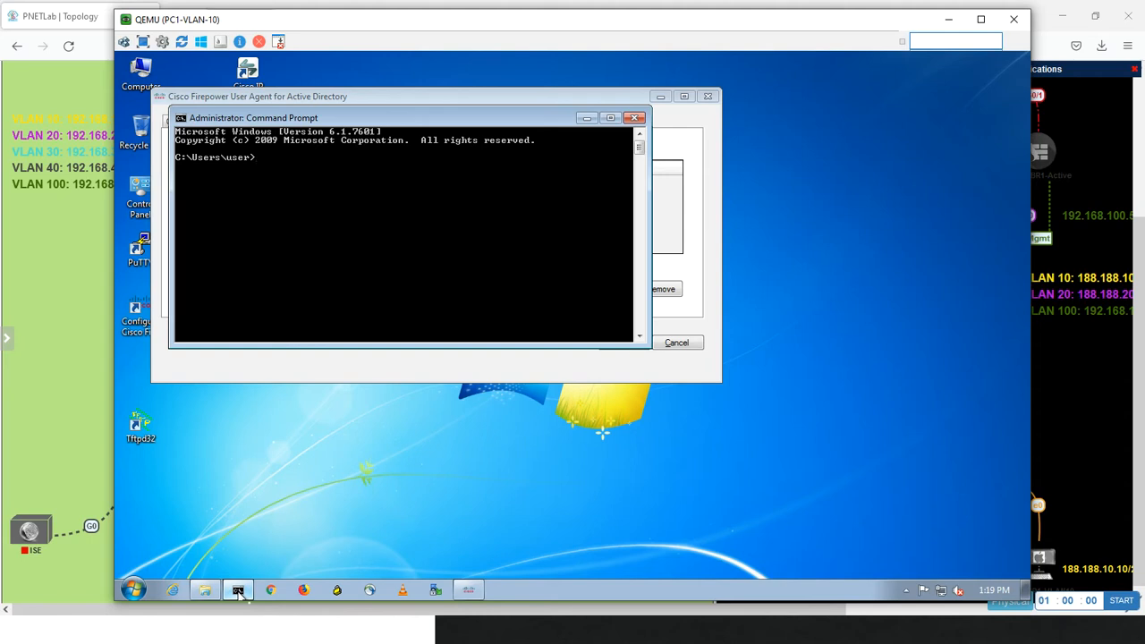
type("ipconfig")
key("Return")
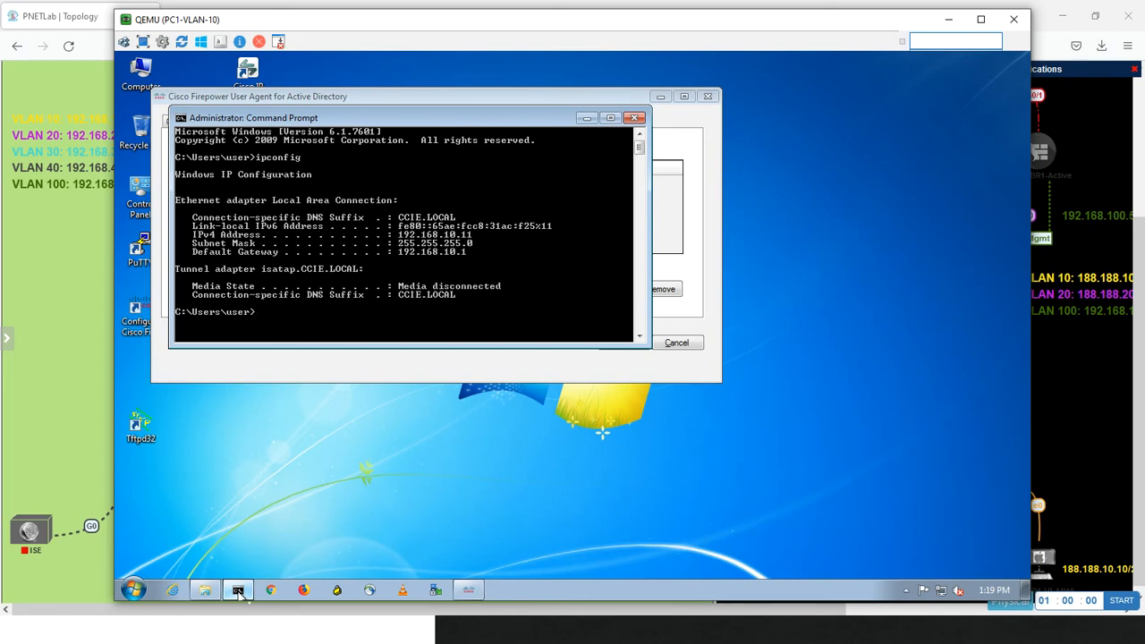
Back on the Management PC, add the user agent with host address 192.168.10.11 and save the identity source configuration
key("alt+Tab")
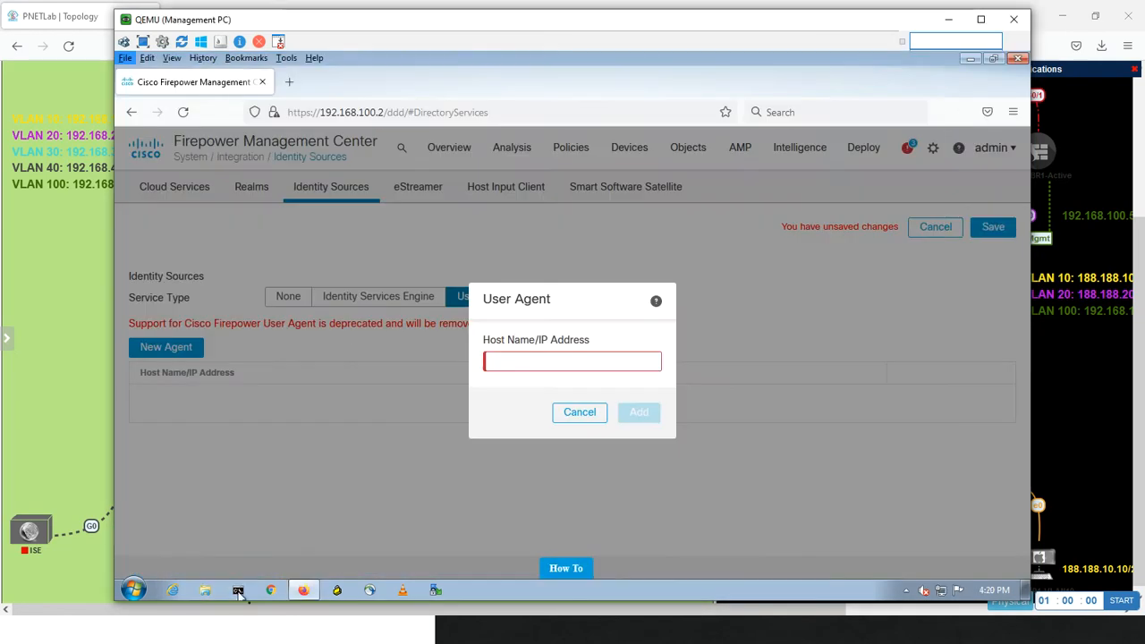
type("192")
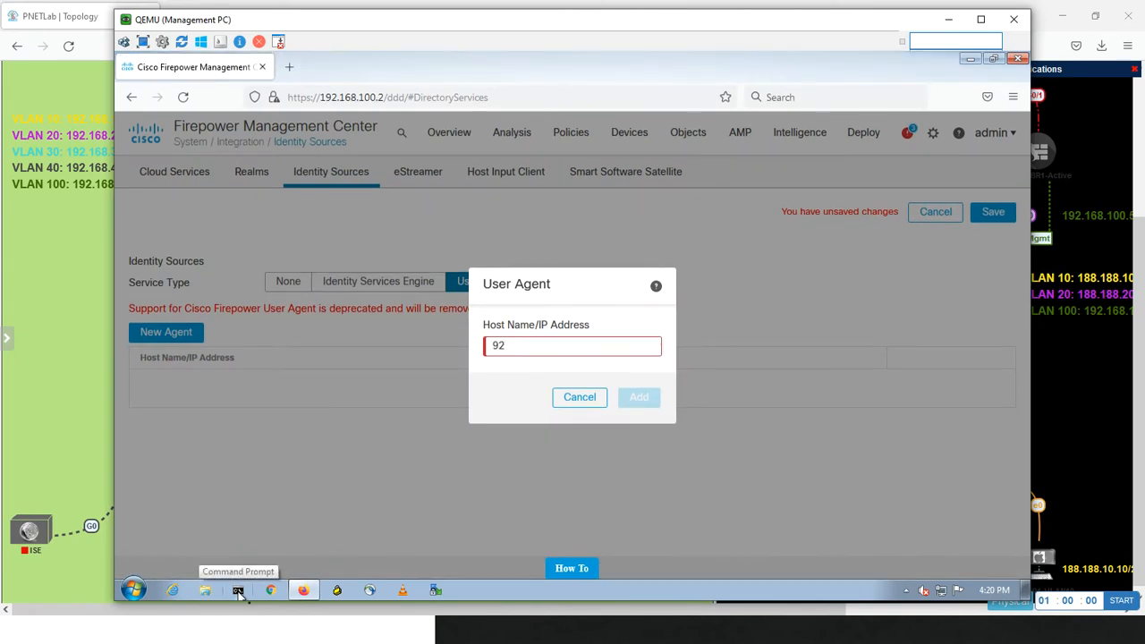
key("BackSpace")
key("BackSpace")
type("192.168.10.11")
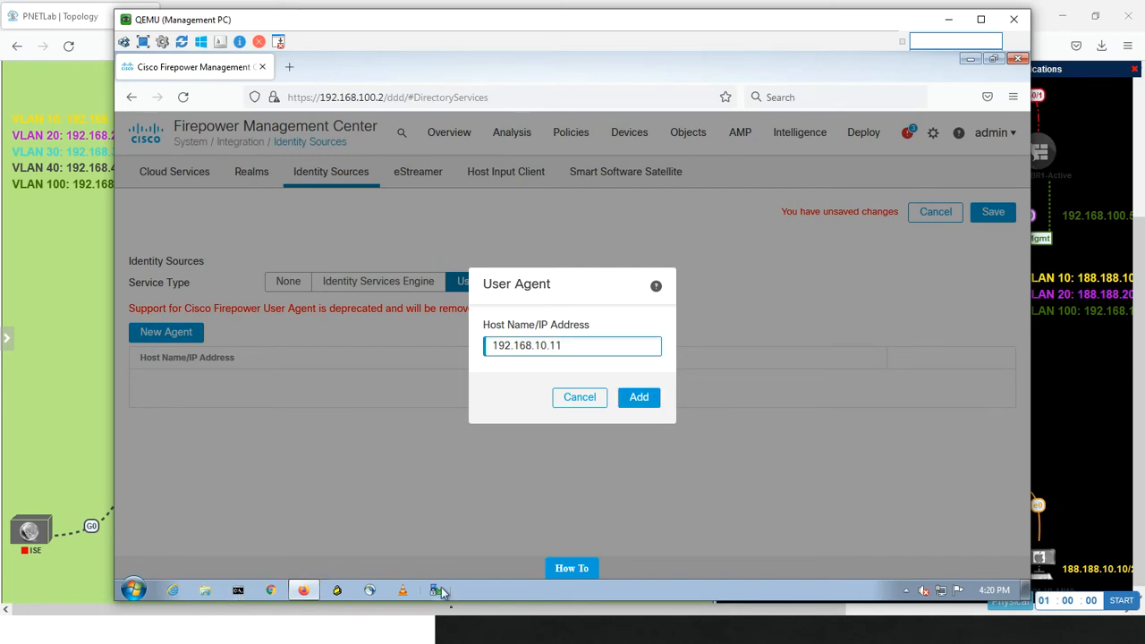
left_click(638, 399)
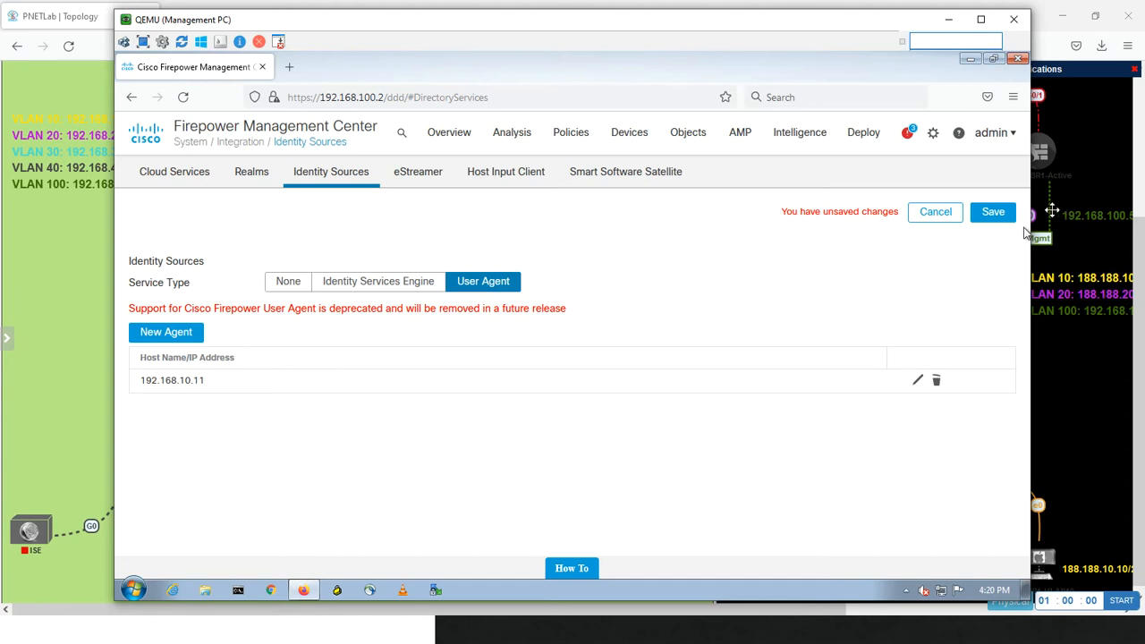
left_click(992, 213)
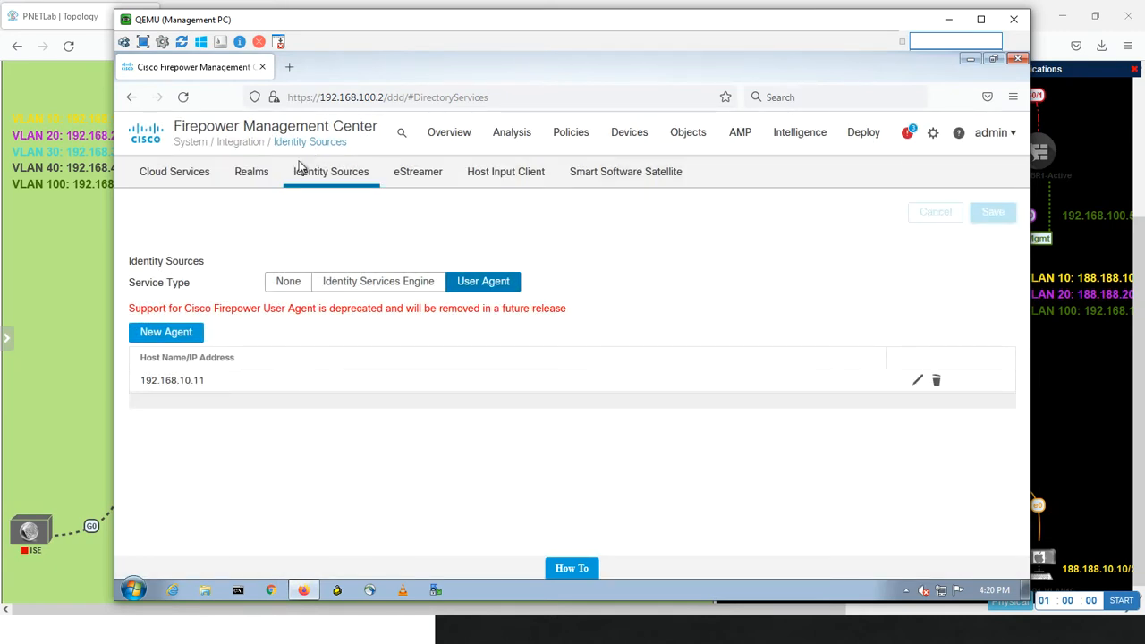
Start a new realm on the Realms page and name it CCIE.LOCAL
left_click(262, 172)
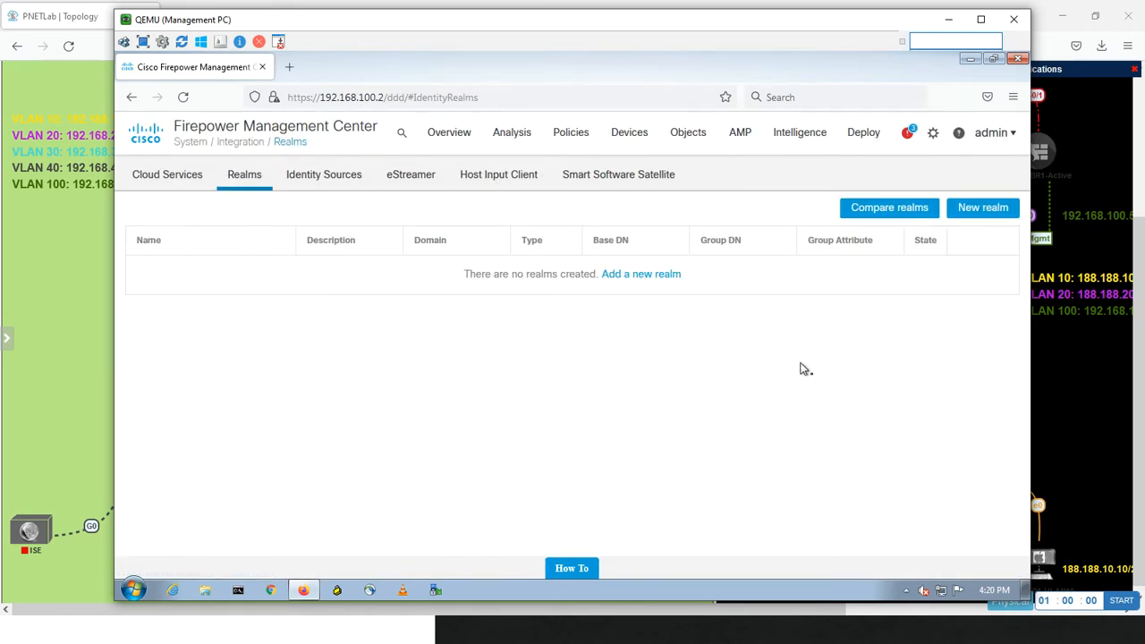
left_click(979, 209)
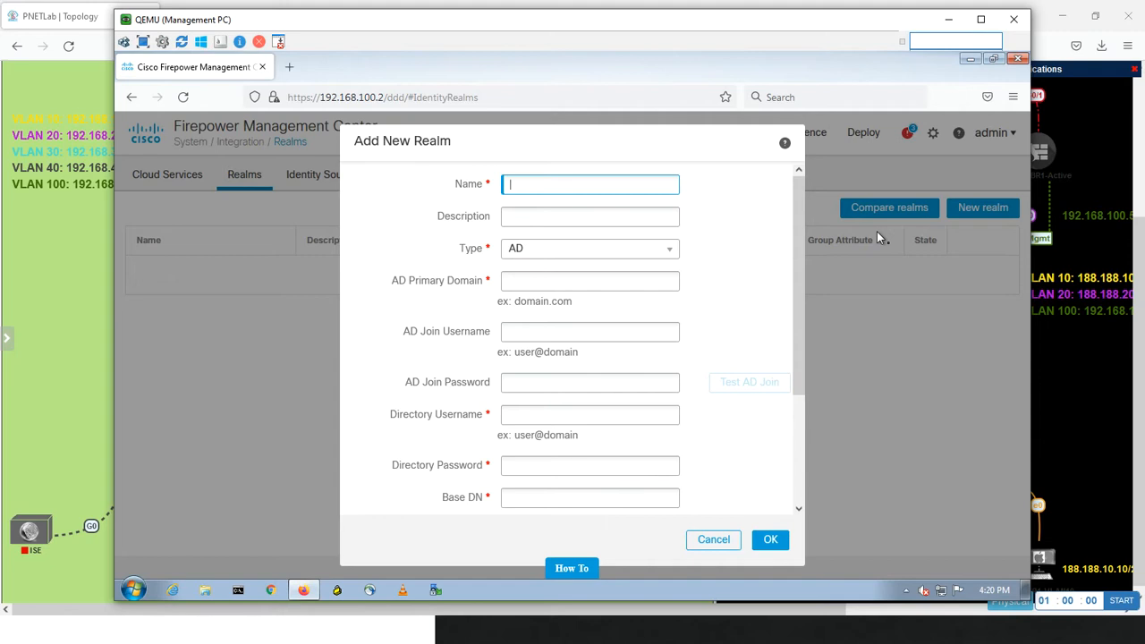
type("CCIE.LOCAL")
Switch to the WinSRV virtual machine and open the properties of This PC to check the server's domain name
key("alt+Tab")
key("alt+Tab")
key("alt+Tab")
key("alt+Tab")
key("alt+Tab")
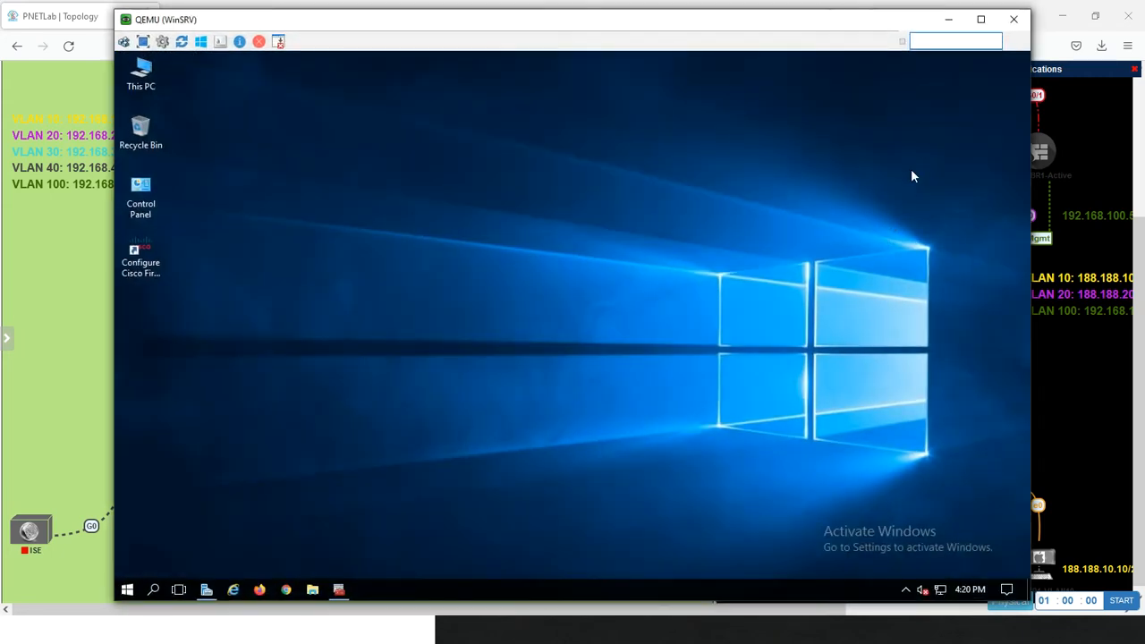
left_click(130, 590)
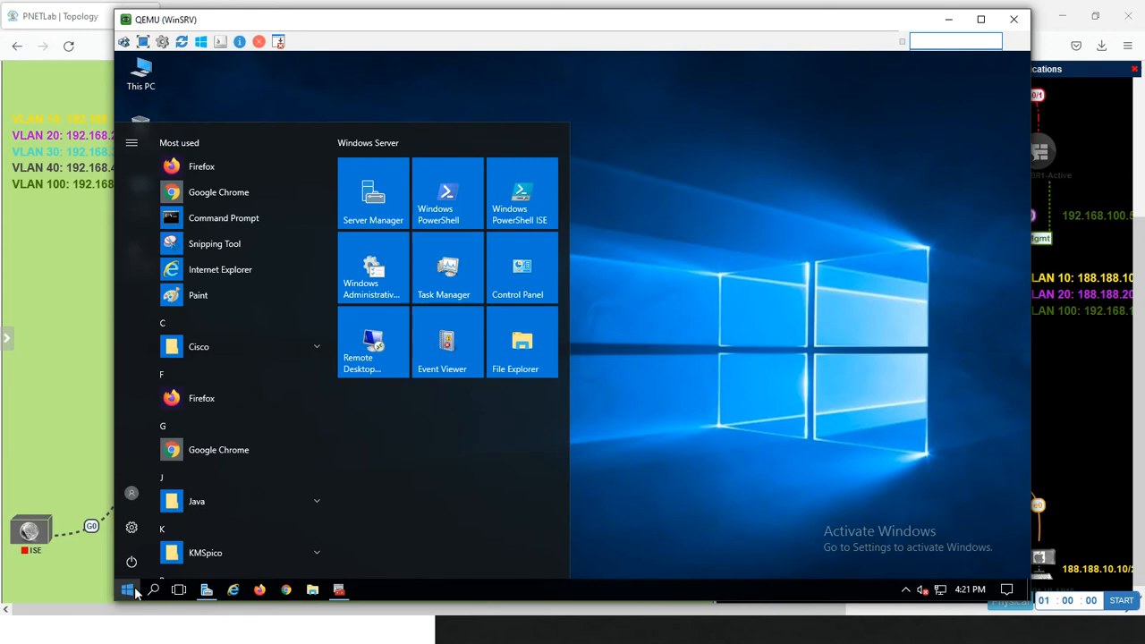
type("this")
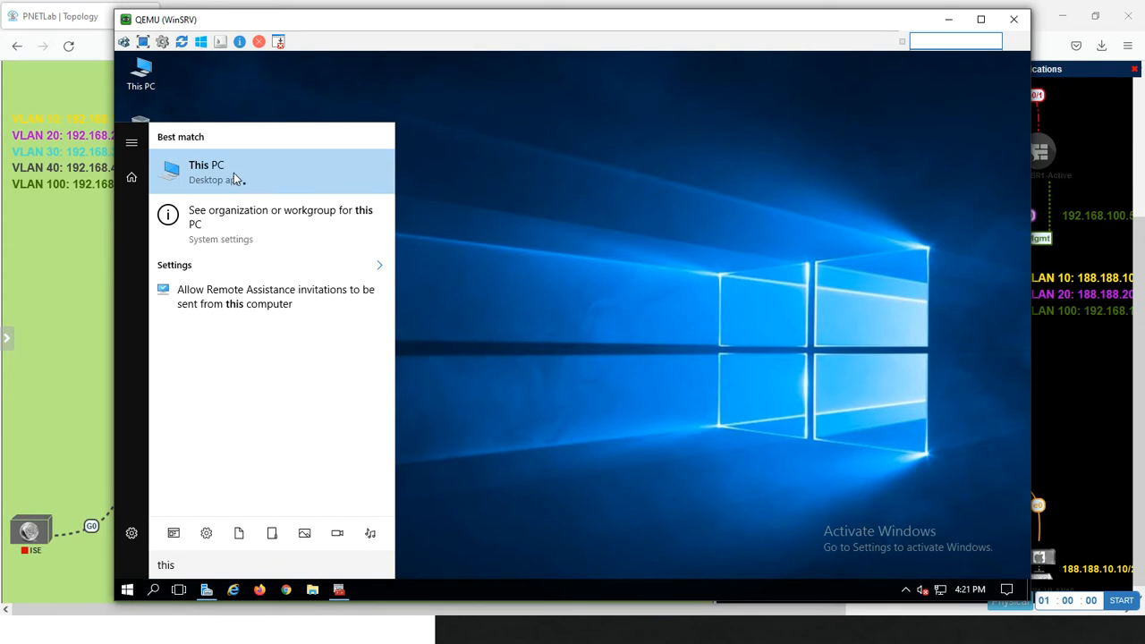
right_click(233, 173)
left_click(248, 309)
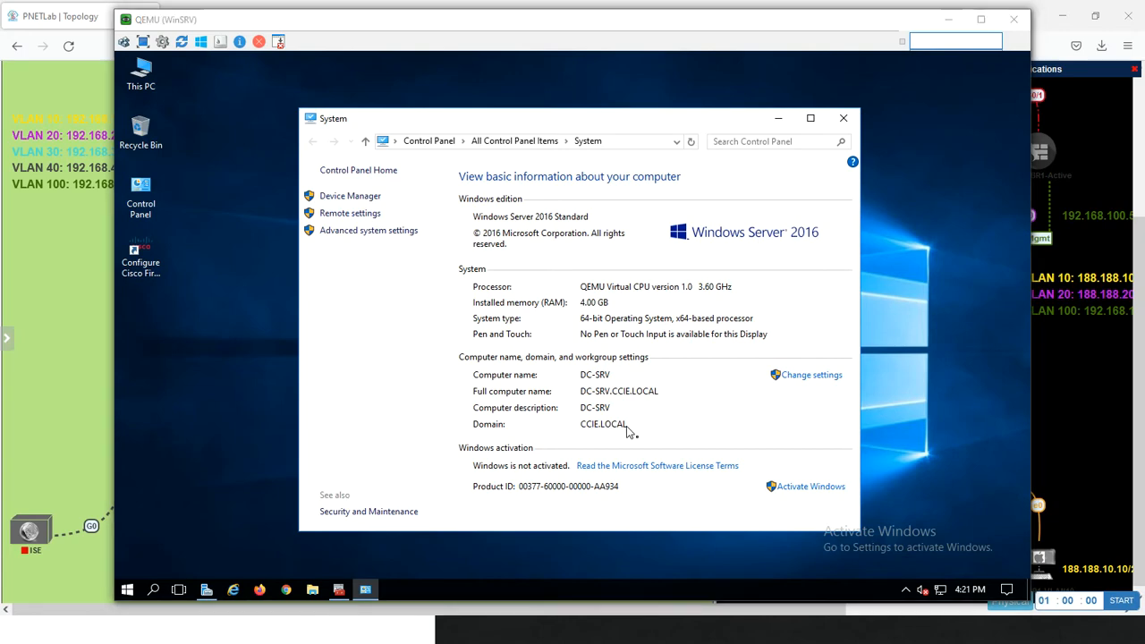
Back on the Management PC, set the new realm's type to AD and its AD Primary Domain to CCIE.LOCAL
key("alt+Tab")
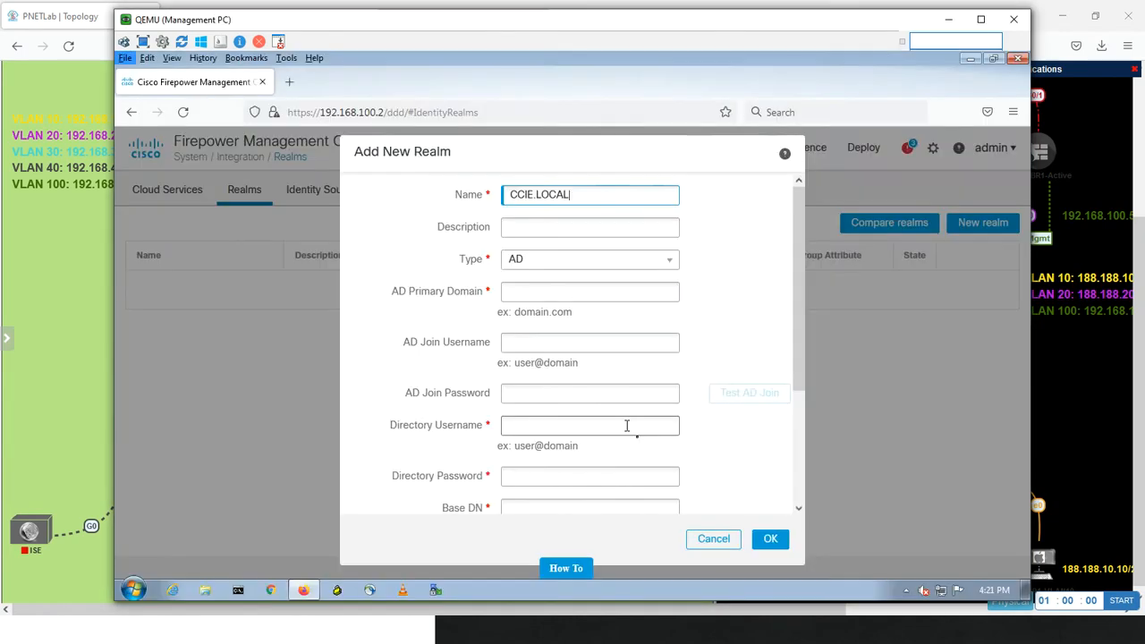
left_click(537, 233)
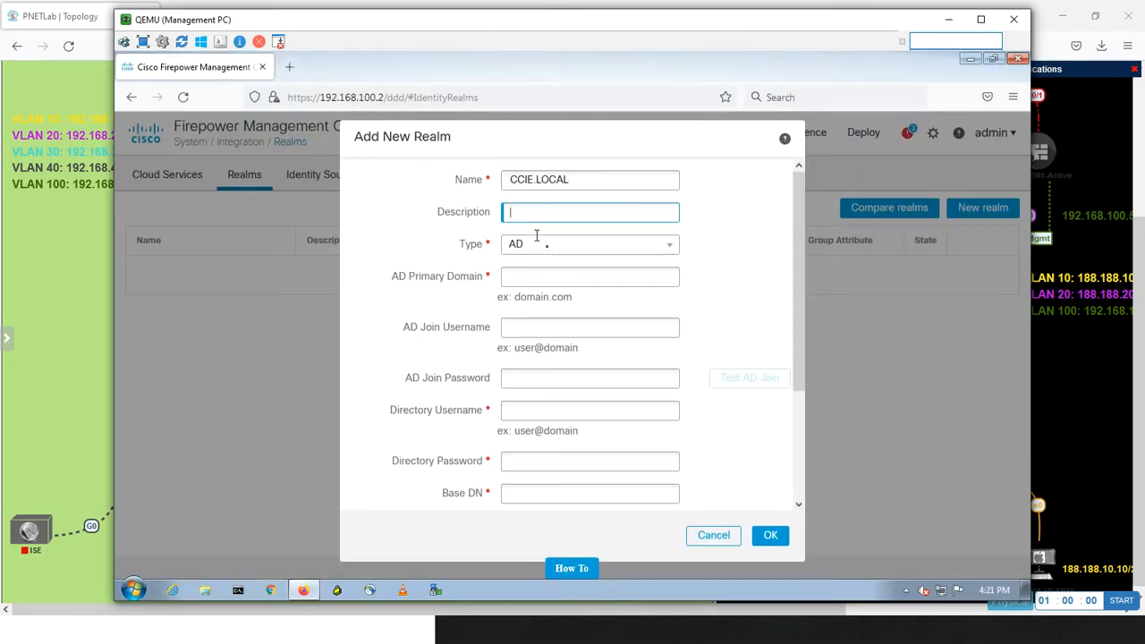
left_click(536, 247)
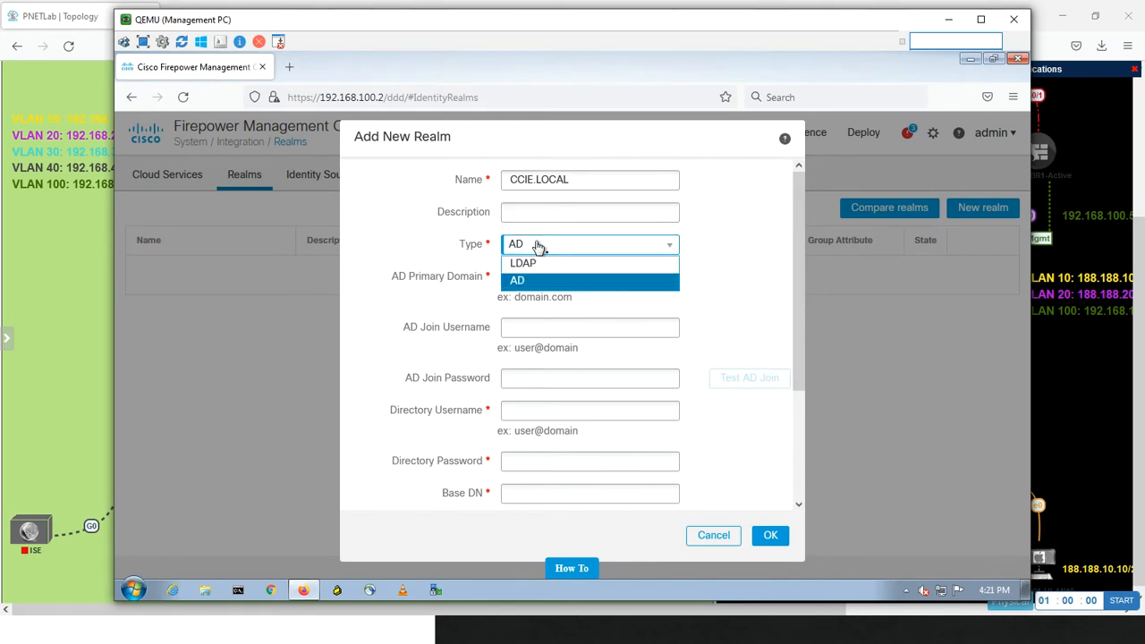
left_click(526, 282)
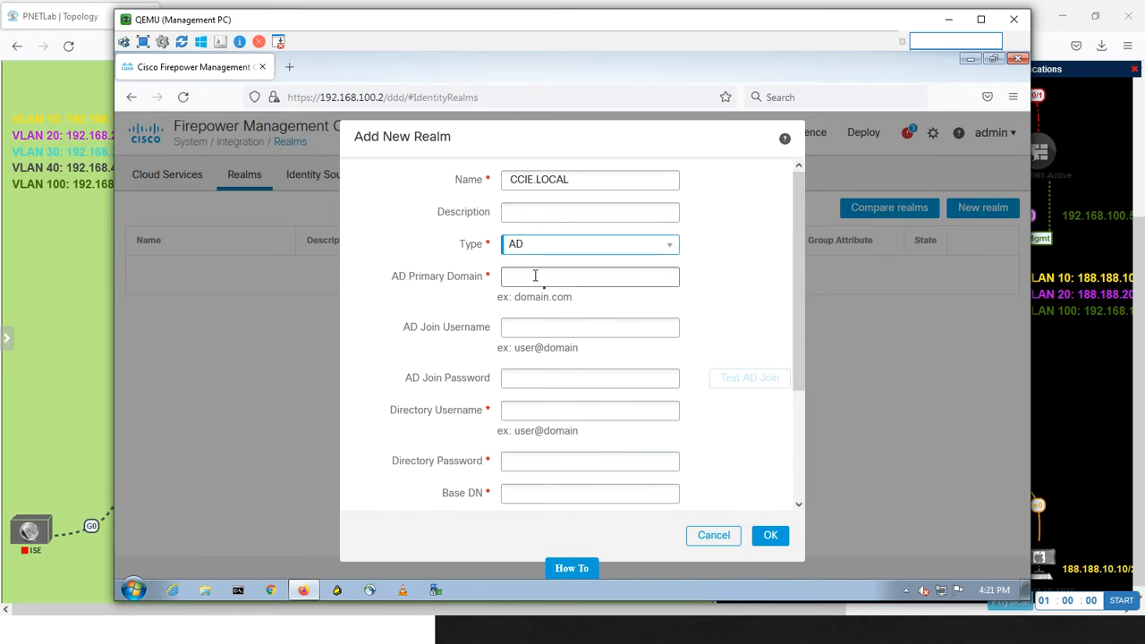
left_click(531, 278)
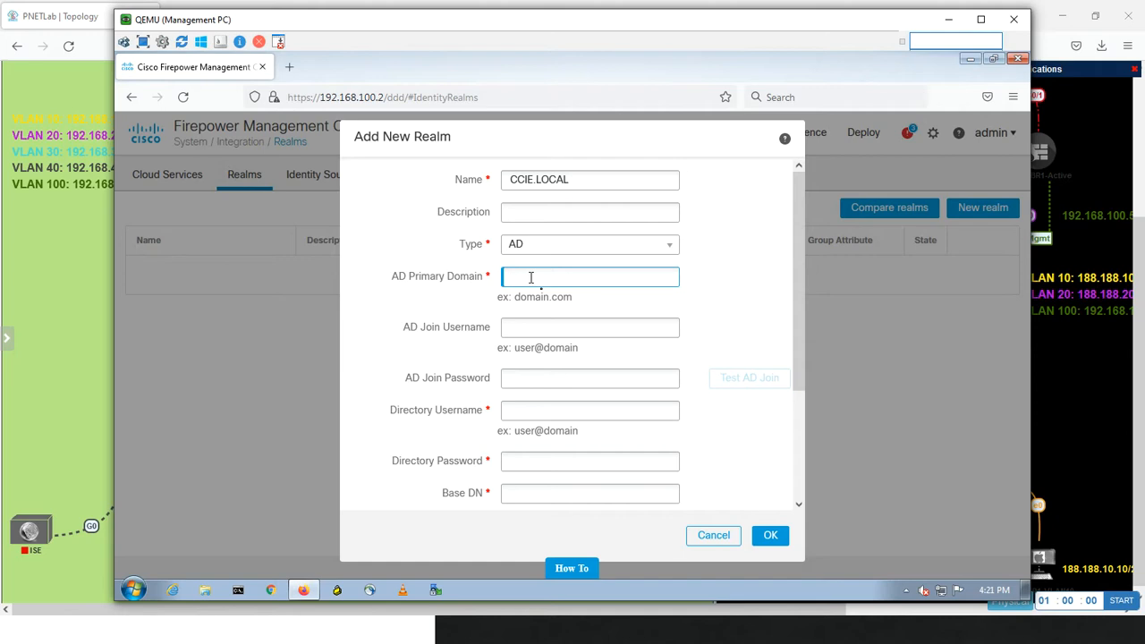
type("CCIE.LOCAL")
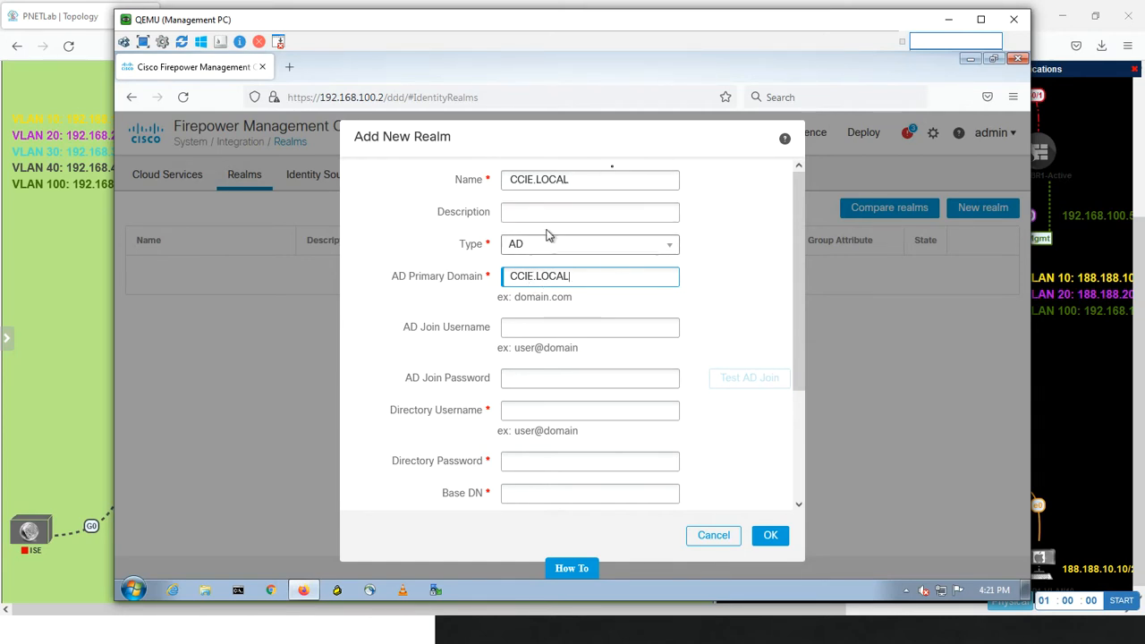
left_click_drag(579, 179, 489, 176)
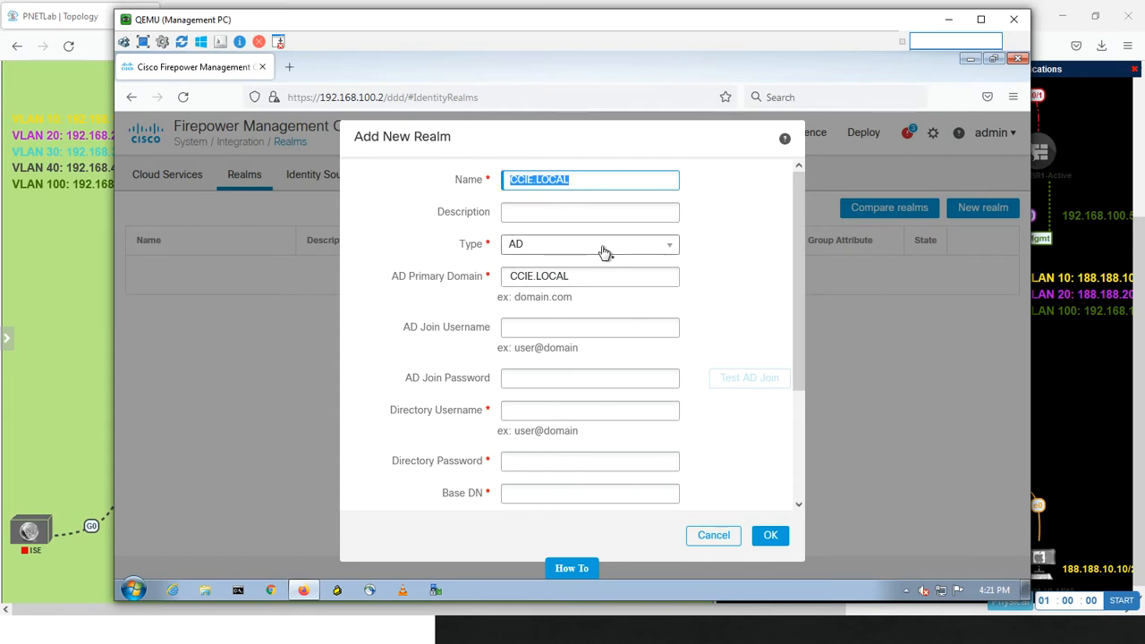
Enter the domain administrator account in user@domain form as the realm's AD Join Username
left_click(528, 328)
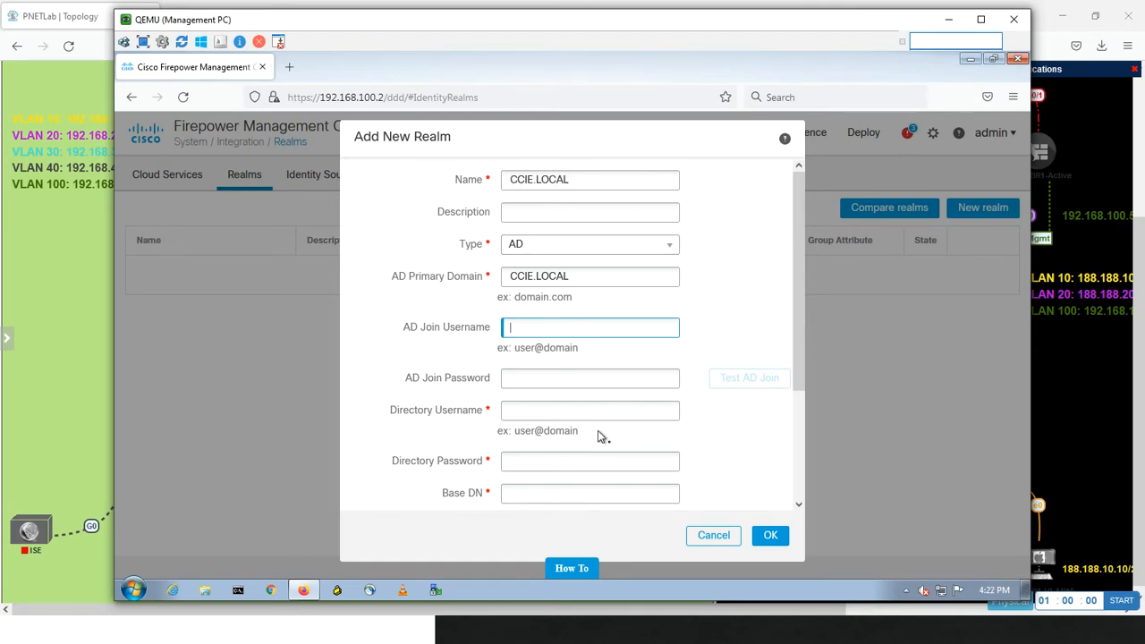
type("administrator@ccie.local")
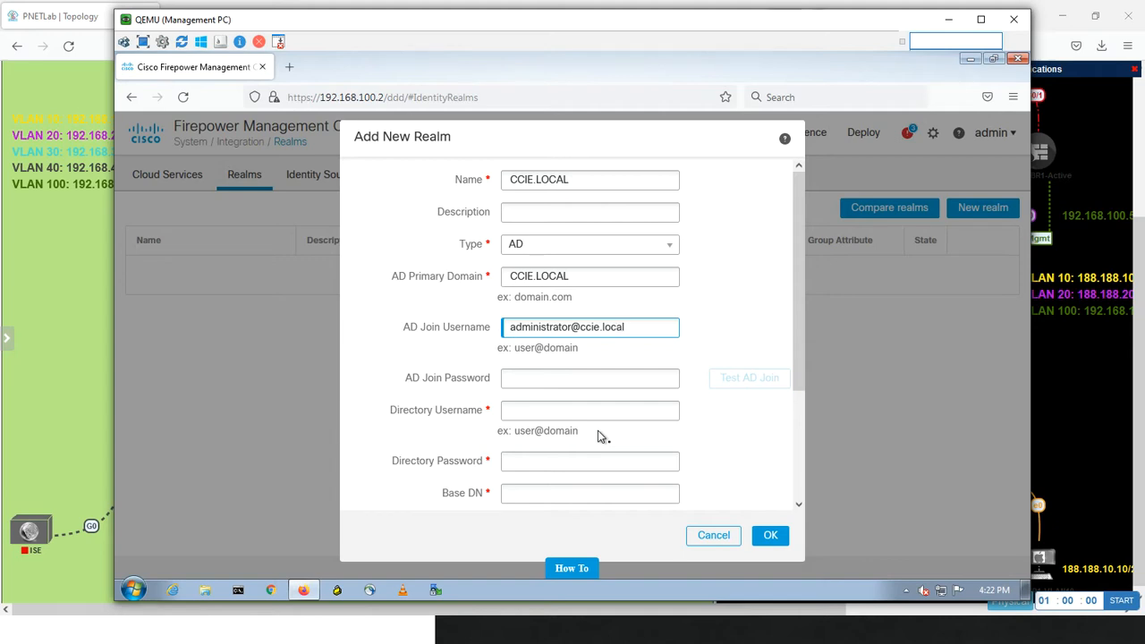
Enter the domain administrator's password as the realm's AD Join Password
key("Tab")
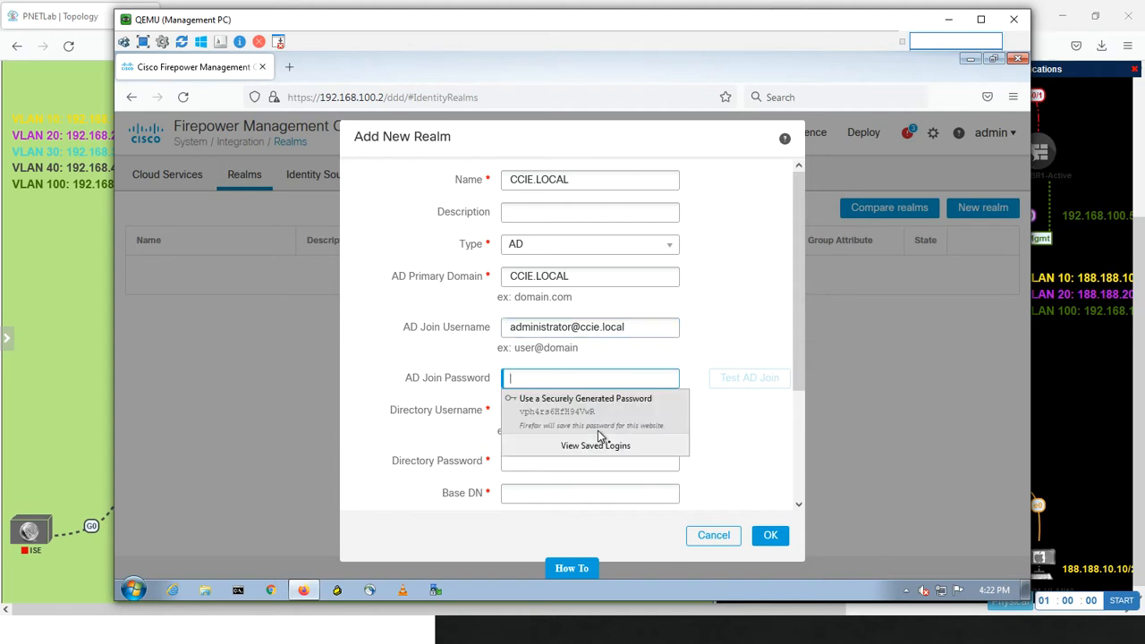
type("Cisco12")
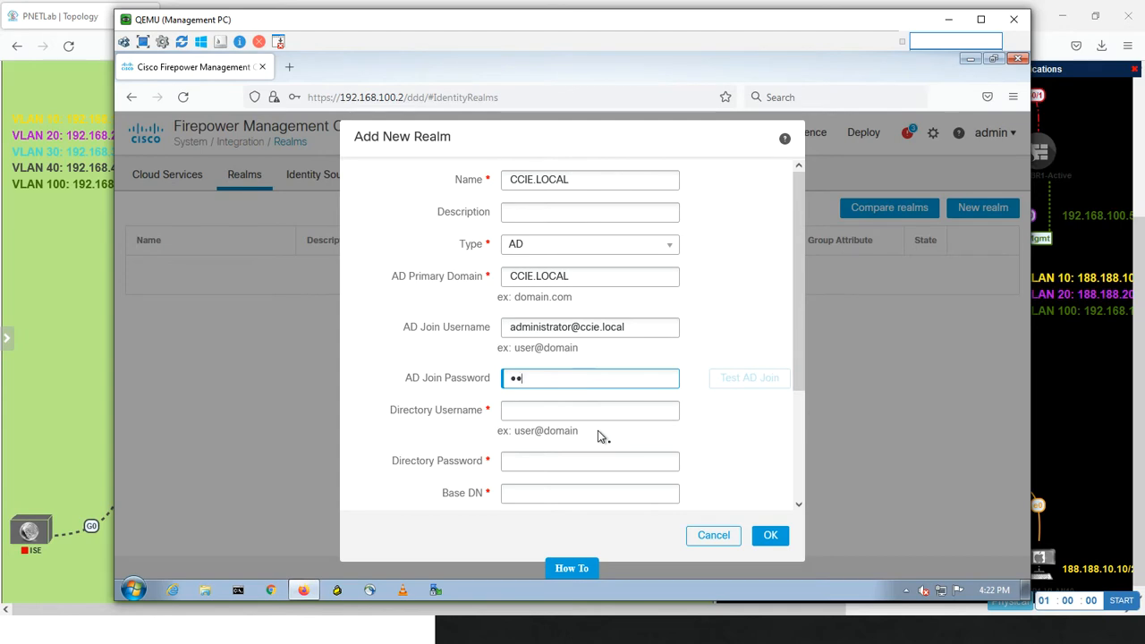
type("3")
Copy the AD Join Username account into the realm's Directory Username
left_click(516, 410)
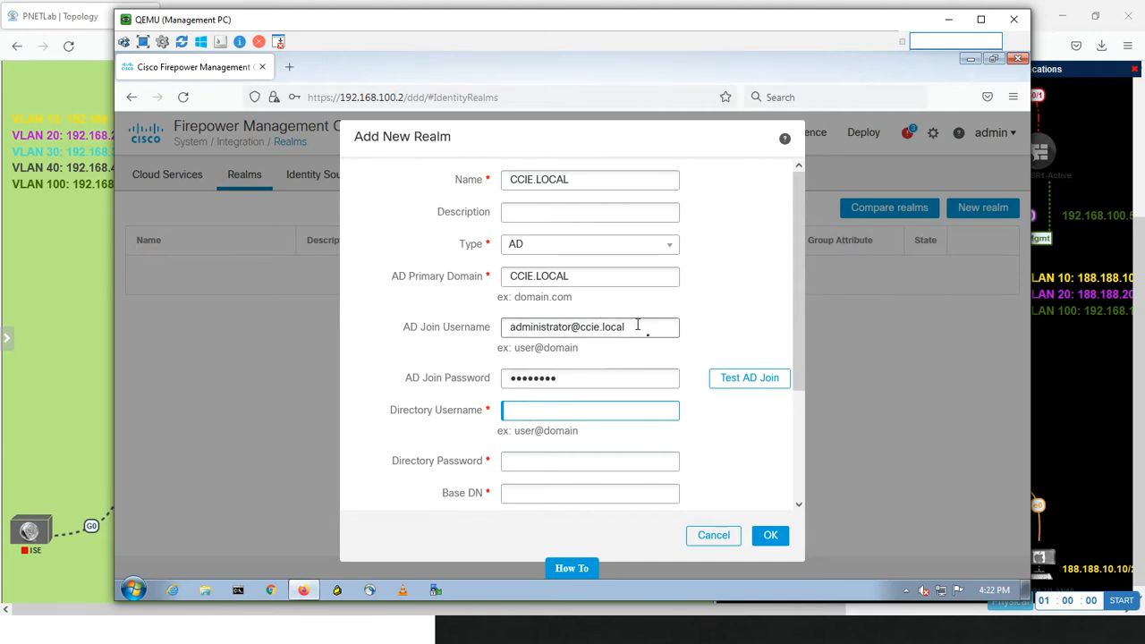
left_click_drag(638, 320, 401, 325)
key("ctrl+c")
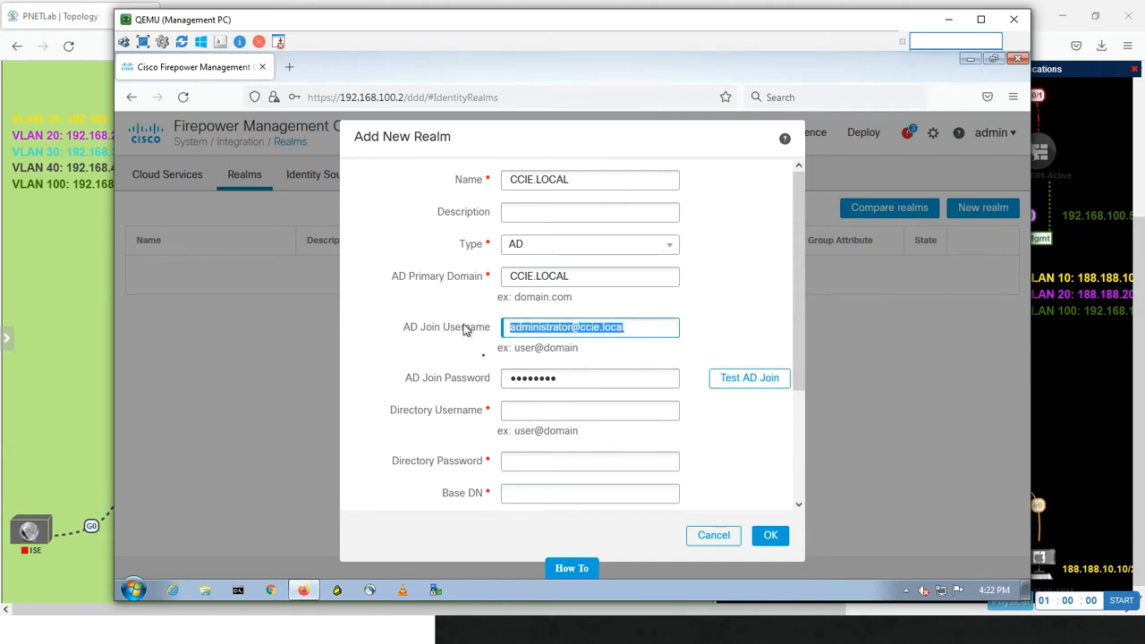
left_click(545, 410)
key("ctrl+v")
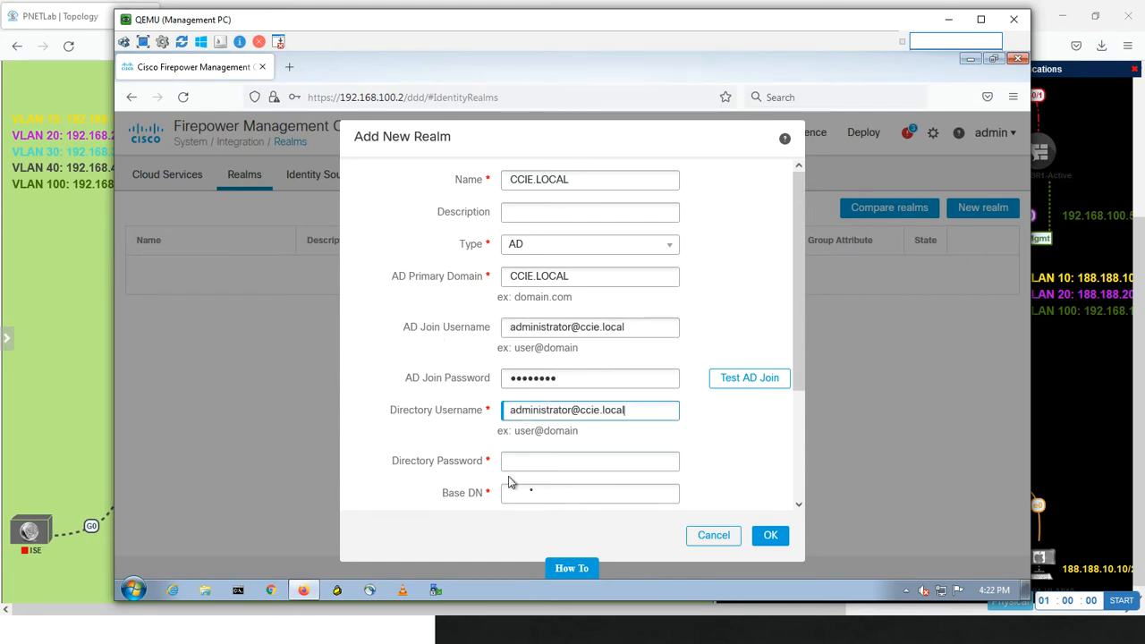
Enter the administrator account's password as the realm's Directory Password
left_click(537, 464)
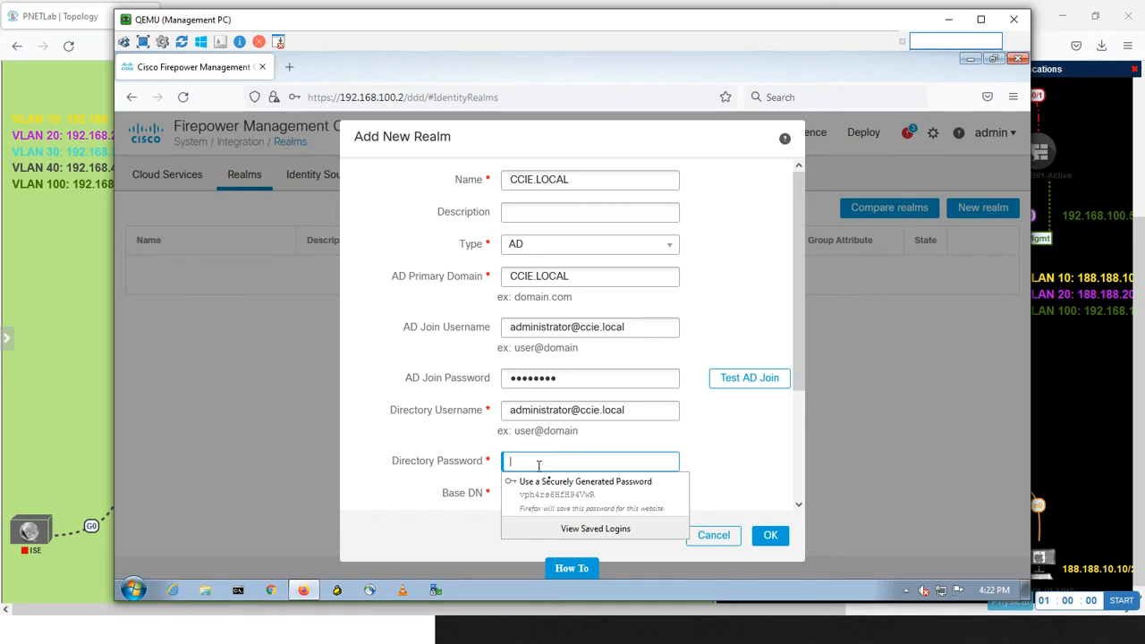
type("•")
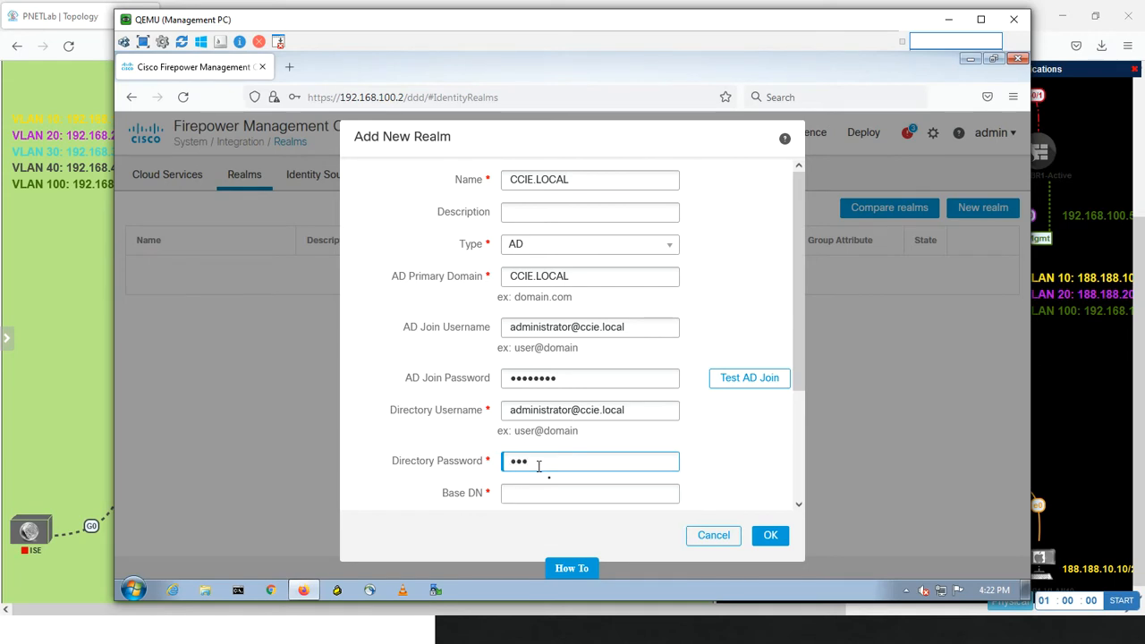
type("••")
key("BackSpace")
key("BackSpace")
key("BackSpace")
key("BackSpace")
key("BackSpace")
key("BackSpace")
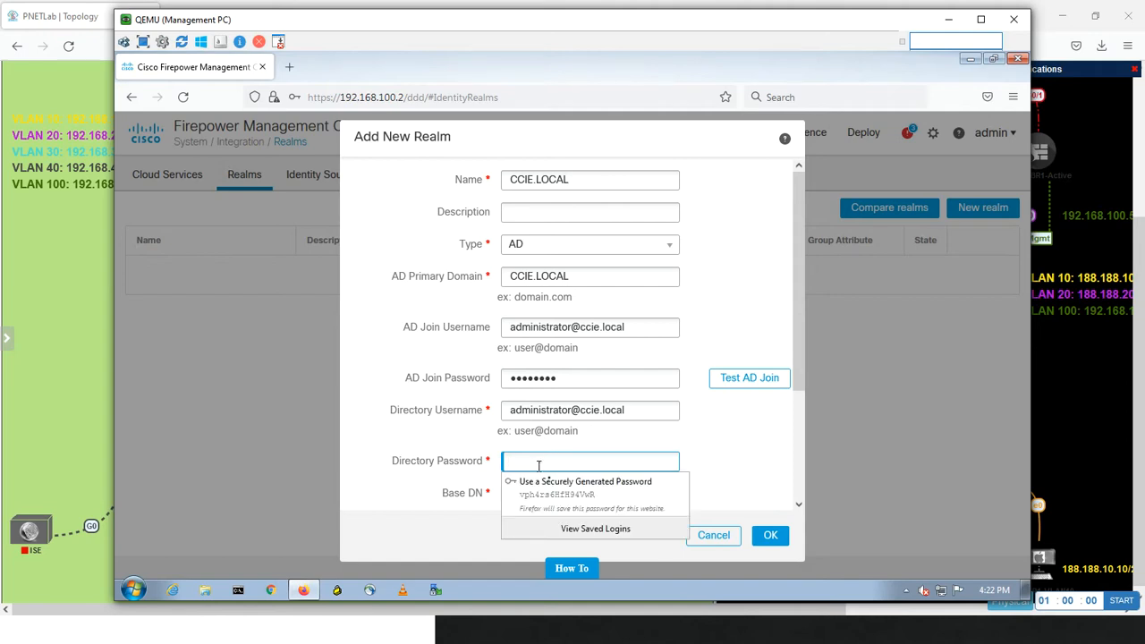
type("••••")
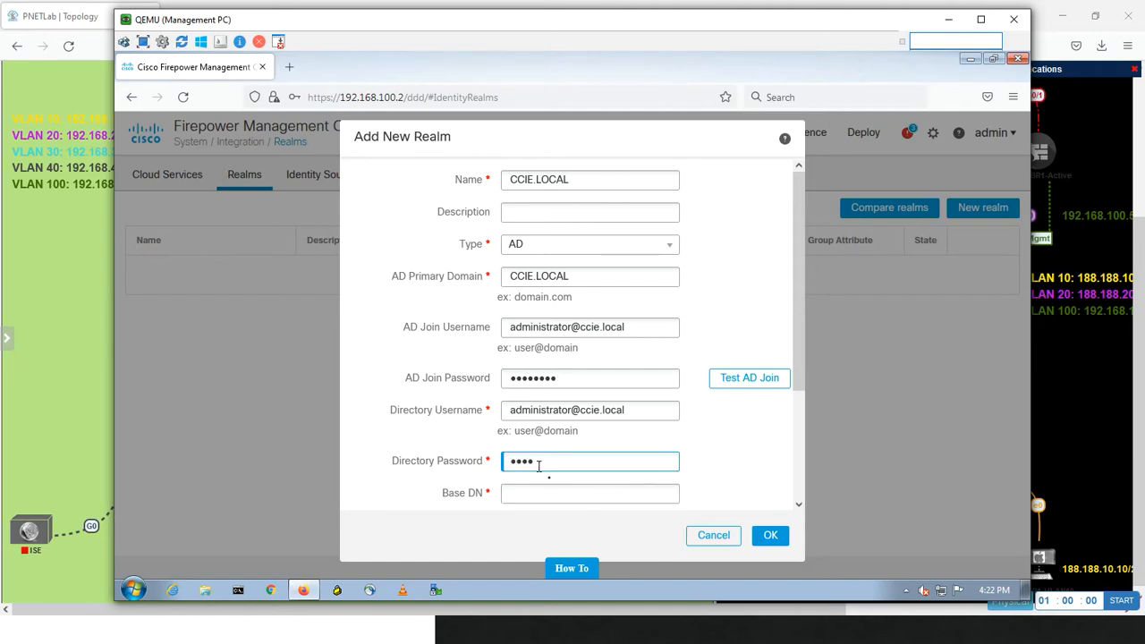
type("••••")
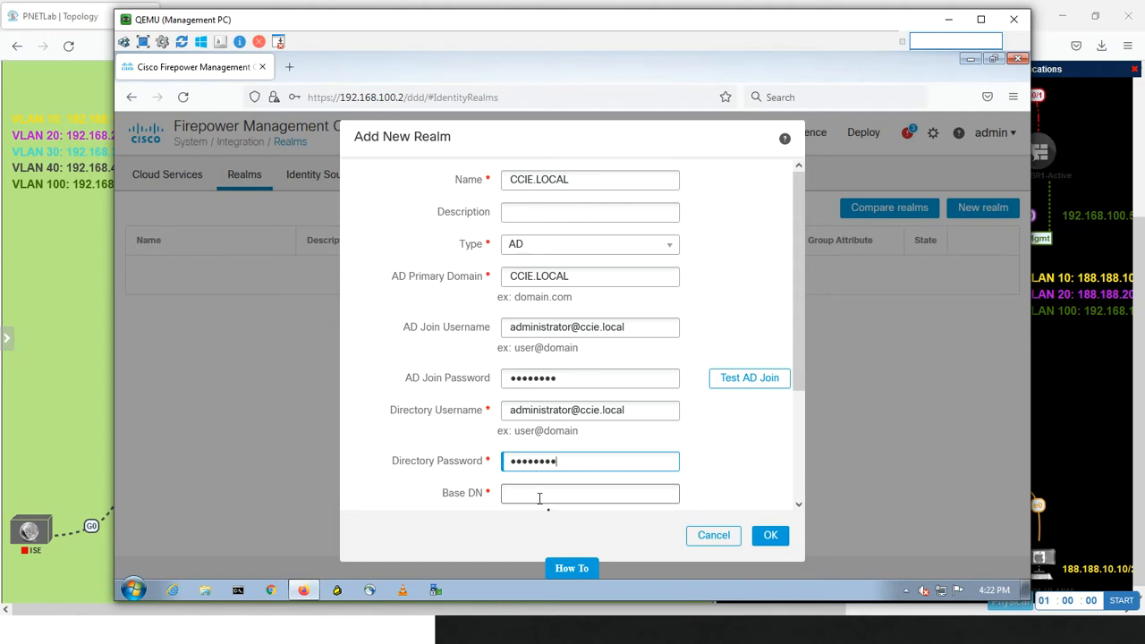
Set the realm's Base DN to dc=ccie,dc=local
left_click(538, 496)
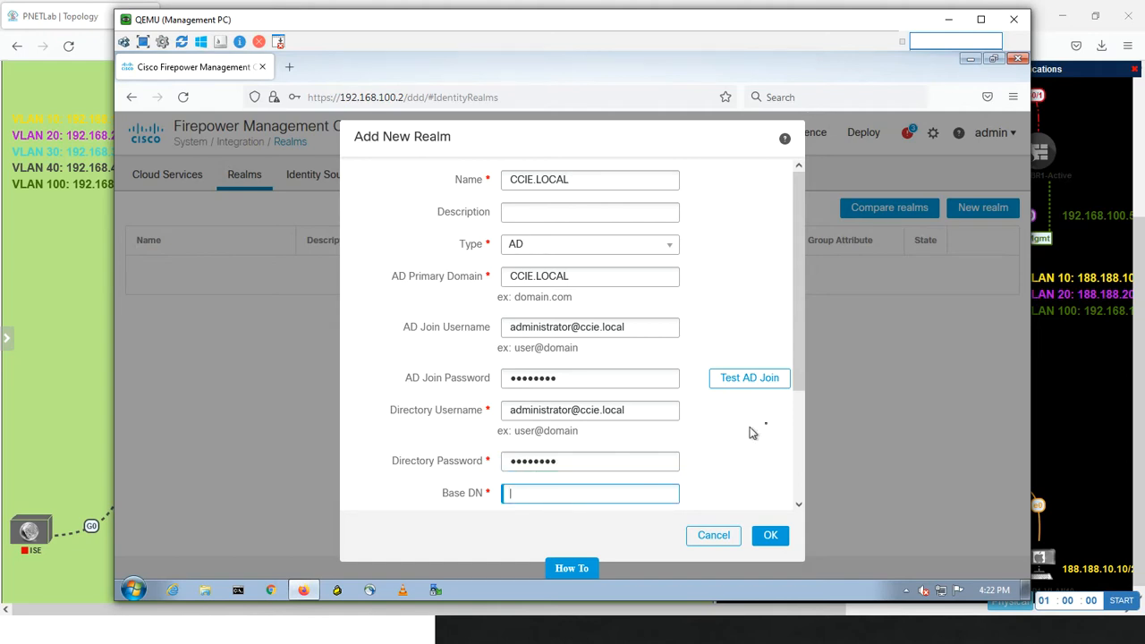
left_click_drag(796, 362, 789, 420)
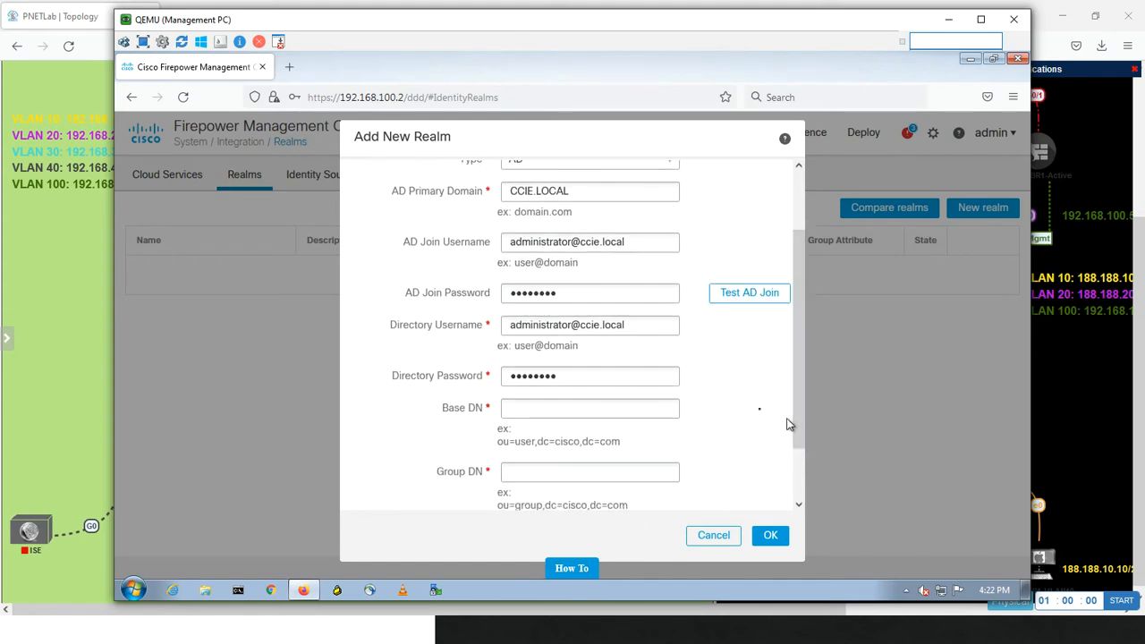
left_click(521, 407)
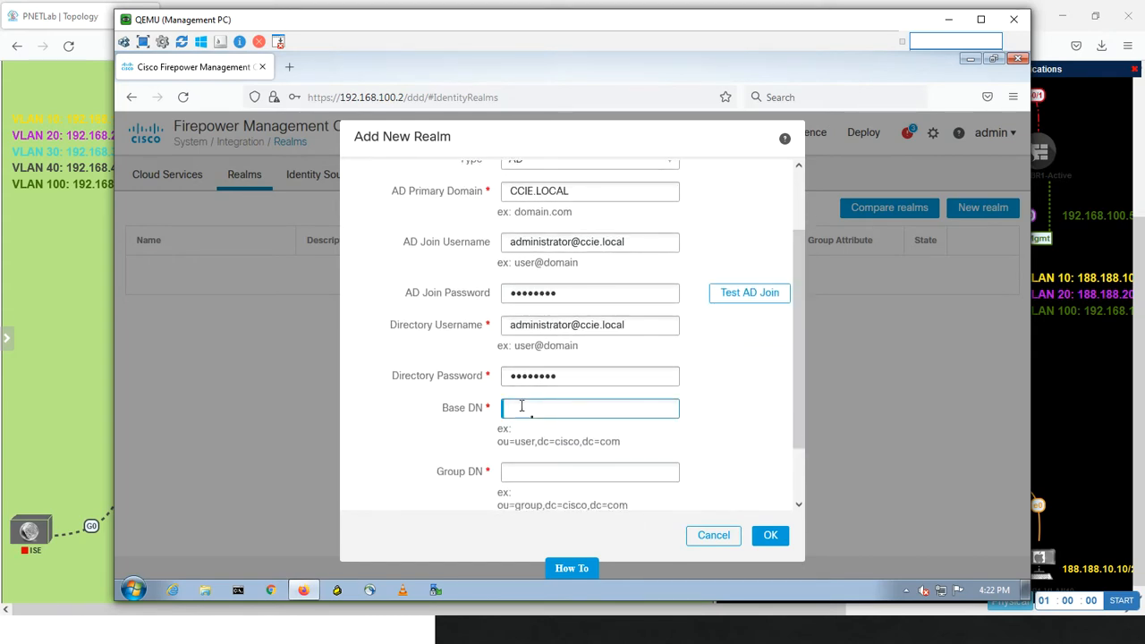
type("dc=ccie,dc=local")
Copy dc=ccie,dc=local into the Group DN and create the realm without saving the login in the browser
key("ctrl+a")
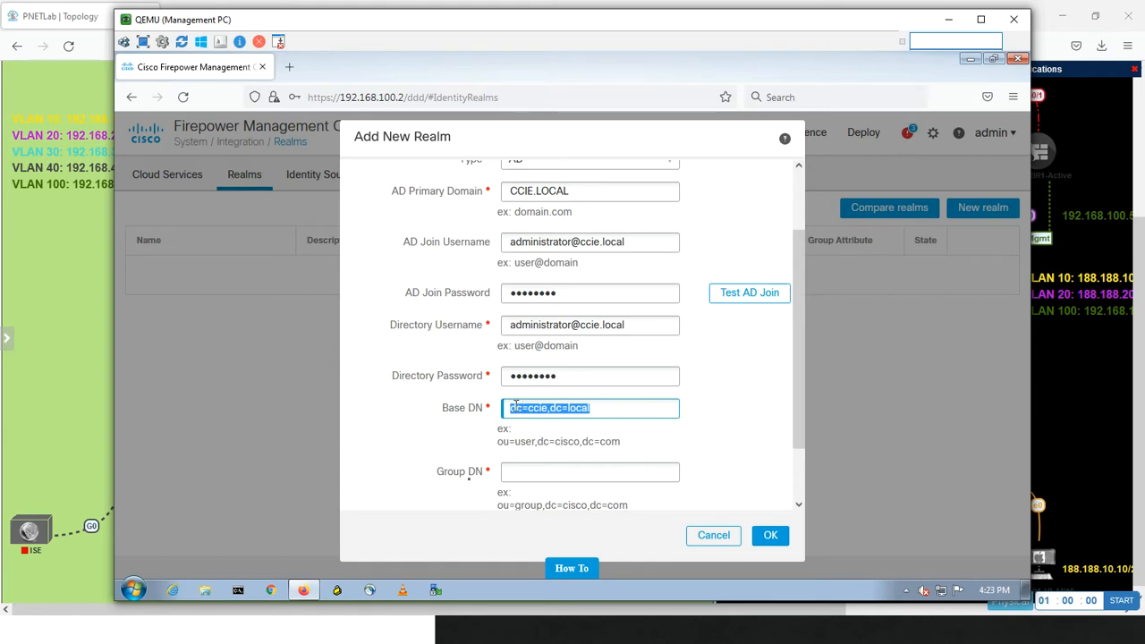
key("ctrl+c")
left_click(552, 476)
key("ctrl+v")
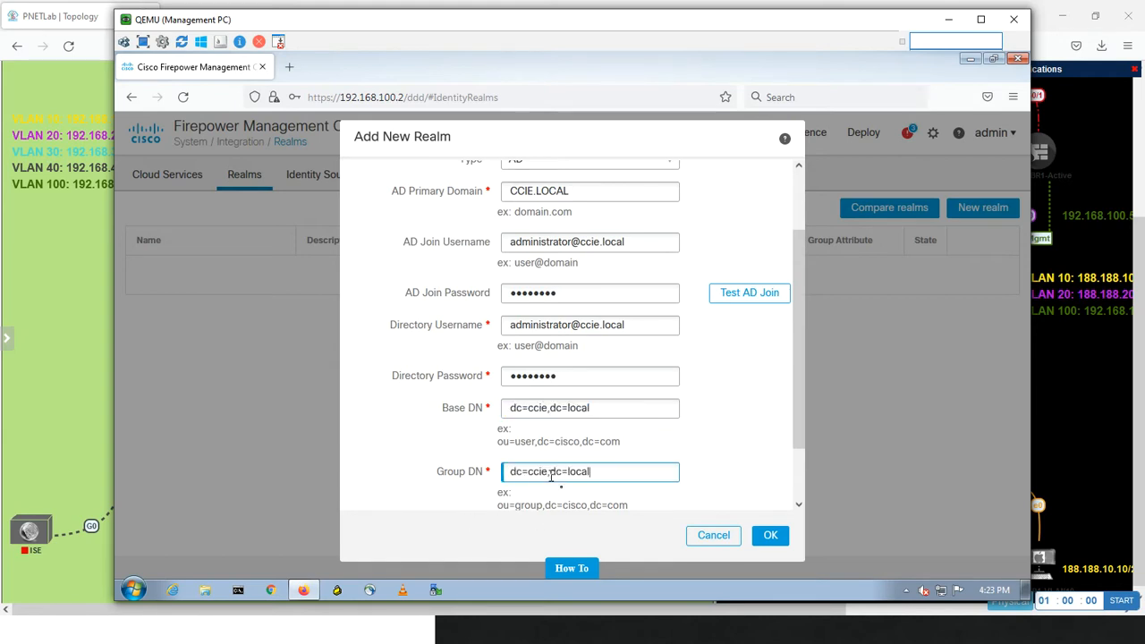
scroll(801, 410, "down", 2)
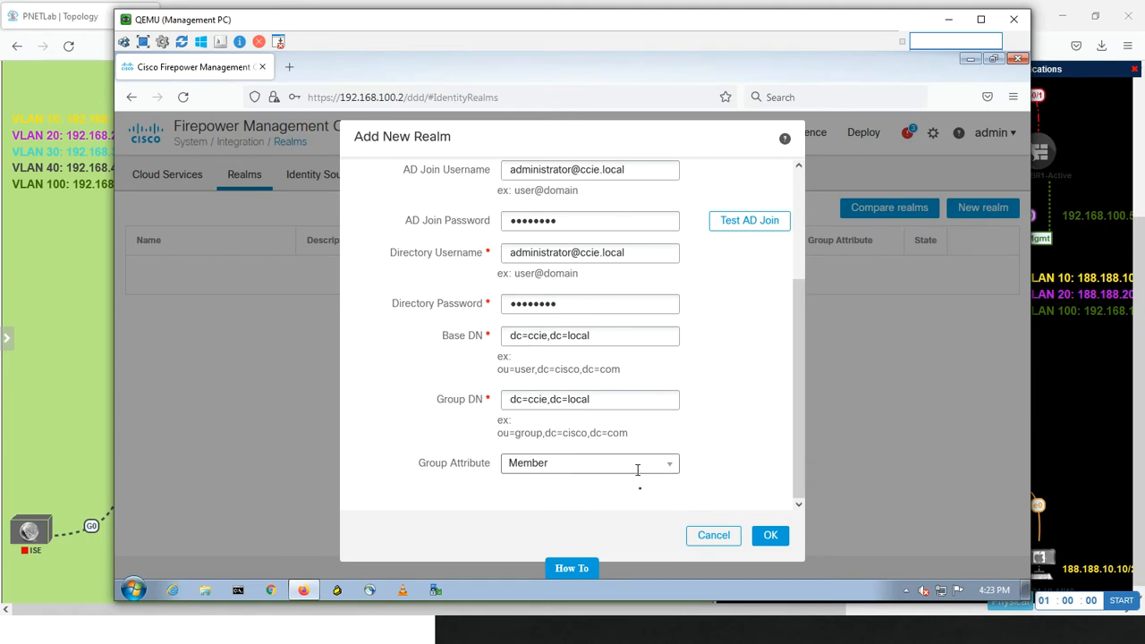
left_click(771, 534)
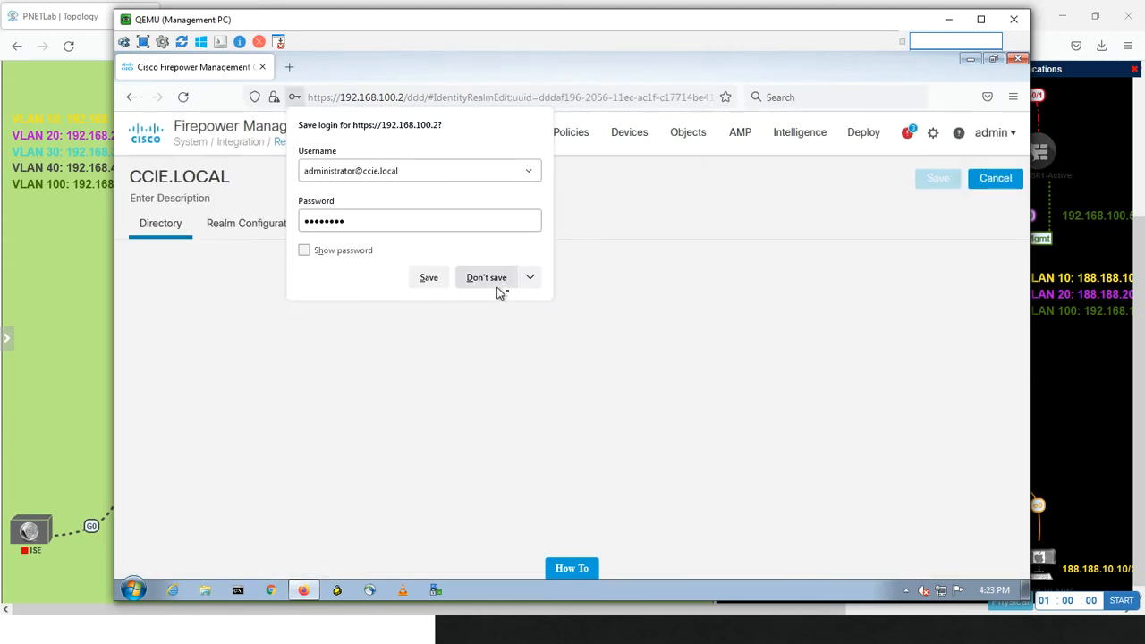
left_click(497, 285)
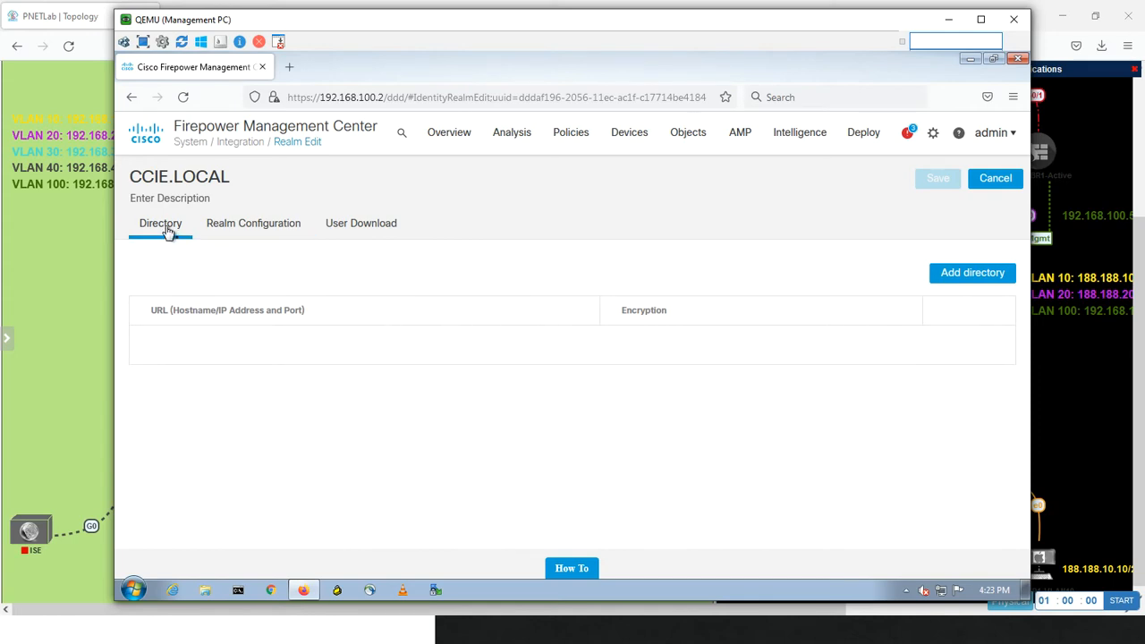
Review the configuration settings of the CCIE.LOCAL realm and return to its directory list
left_click(281, 226)
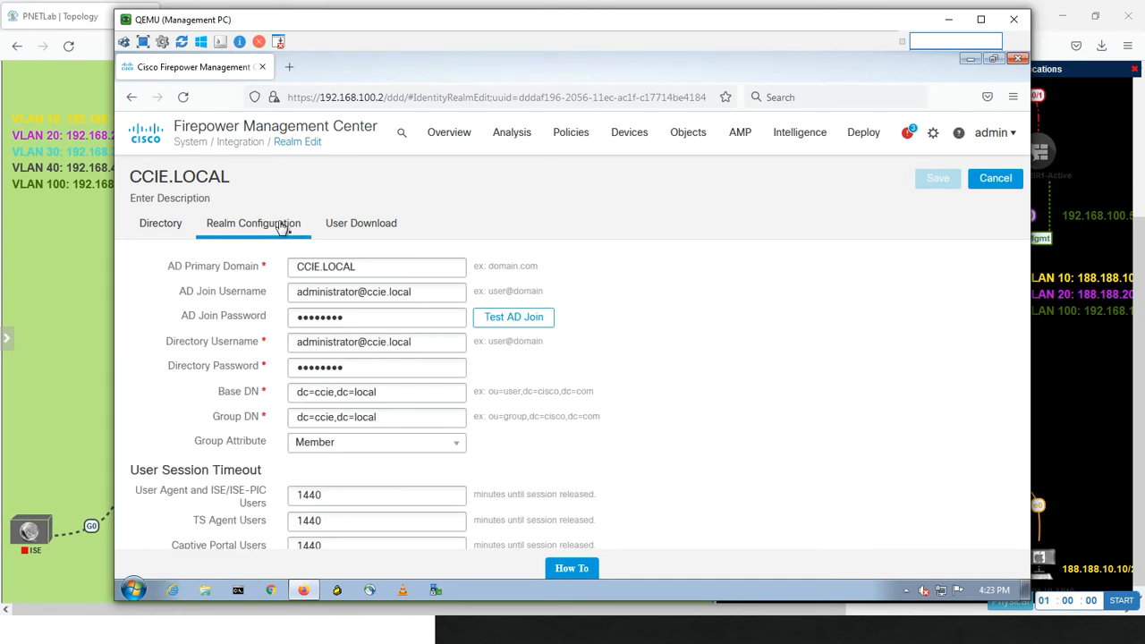
left_click(160, 225)
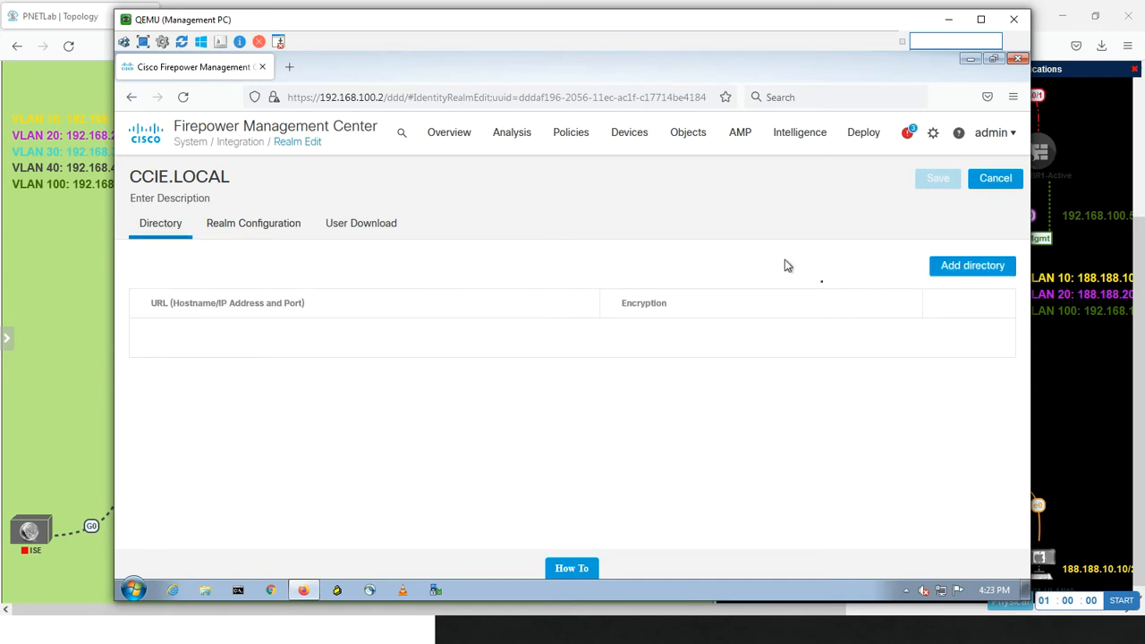
left_click(942, 272)
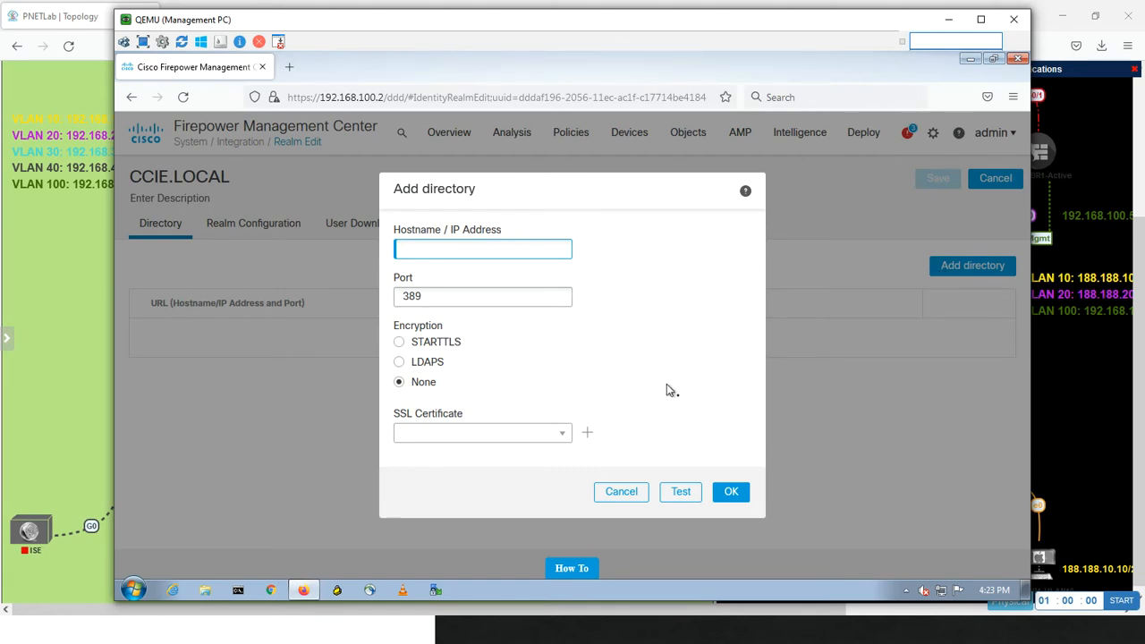
type("192.168.30.200")
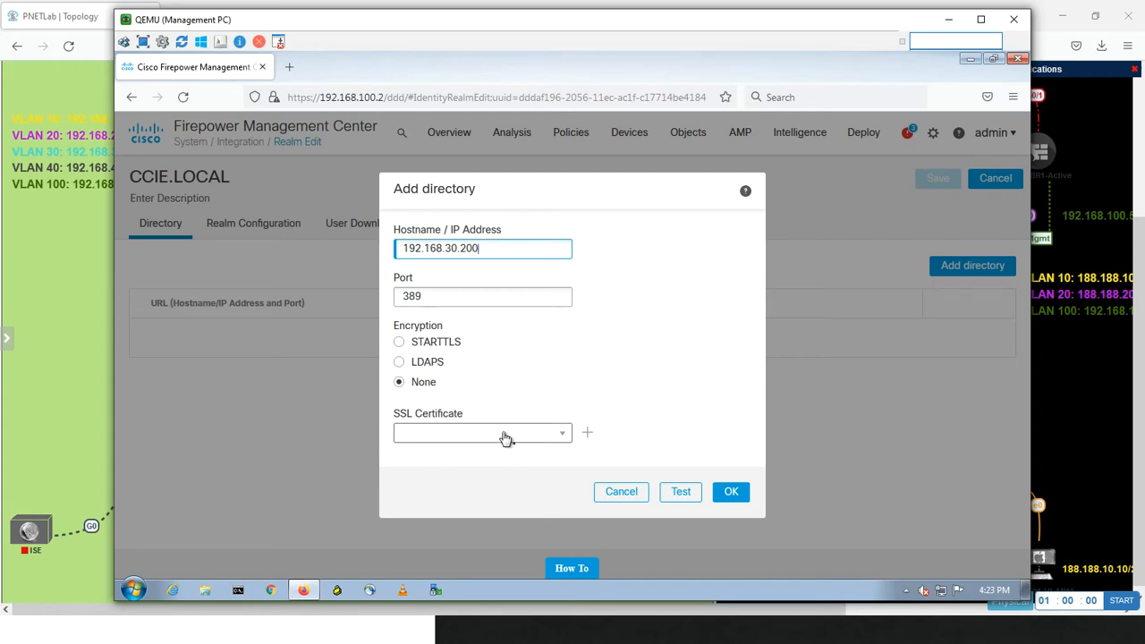
left_click(617, 494)
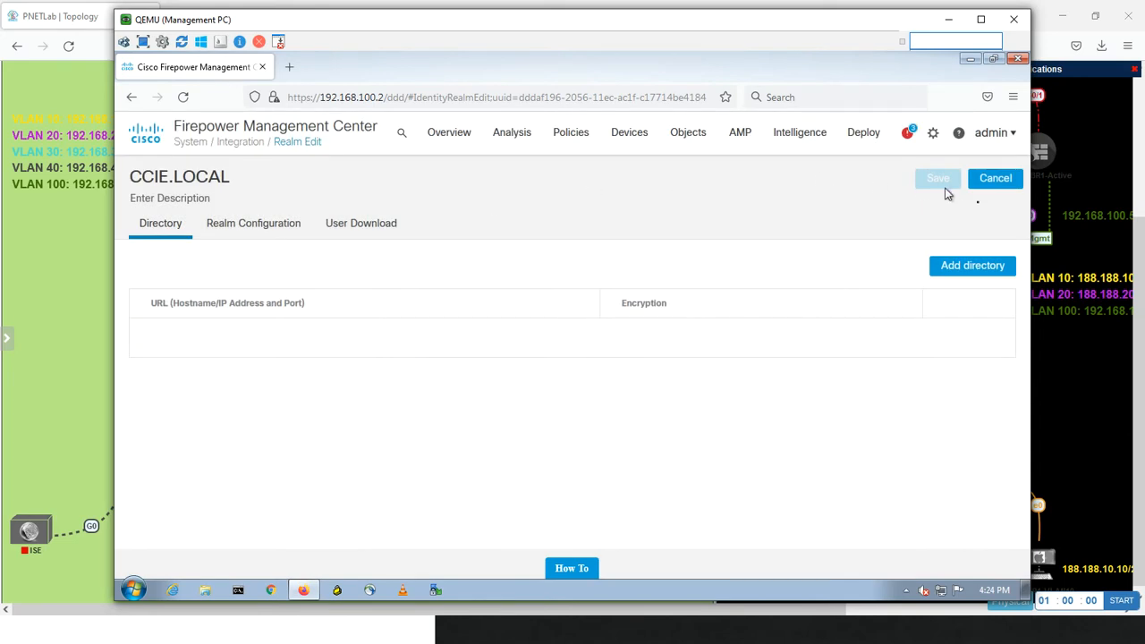
left_click(992, 179)
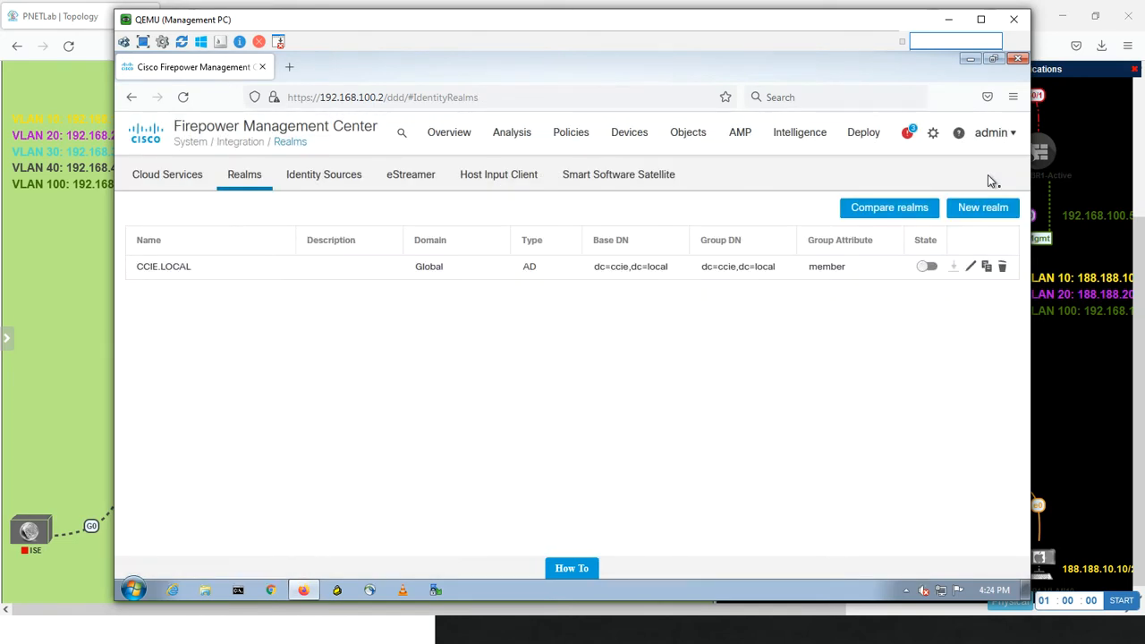
Check the User Agent host under Identity Sources and locate PC1-VLAN-10 in the PNETLab topology, returning to the Management PC
left_click(340, 174)
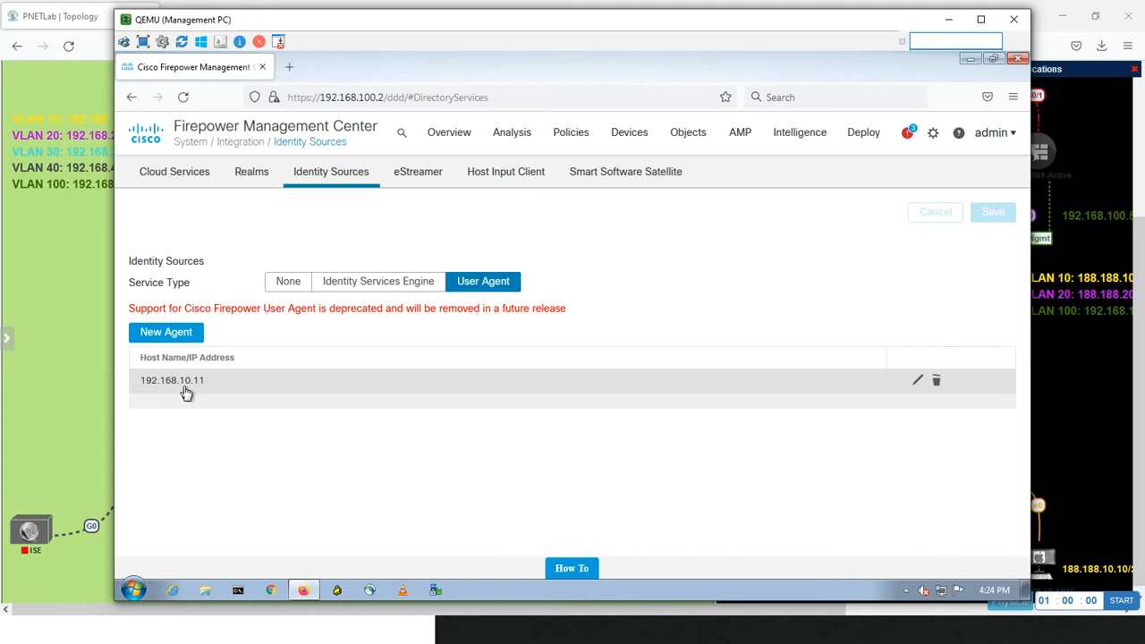
left_click(97, 398)
mouse_move(404, 562)
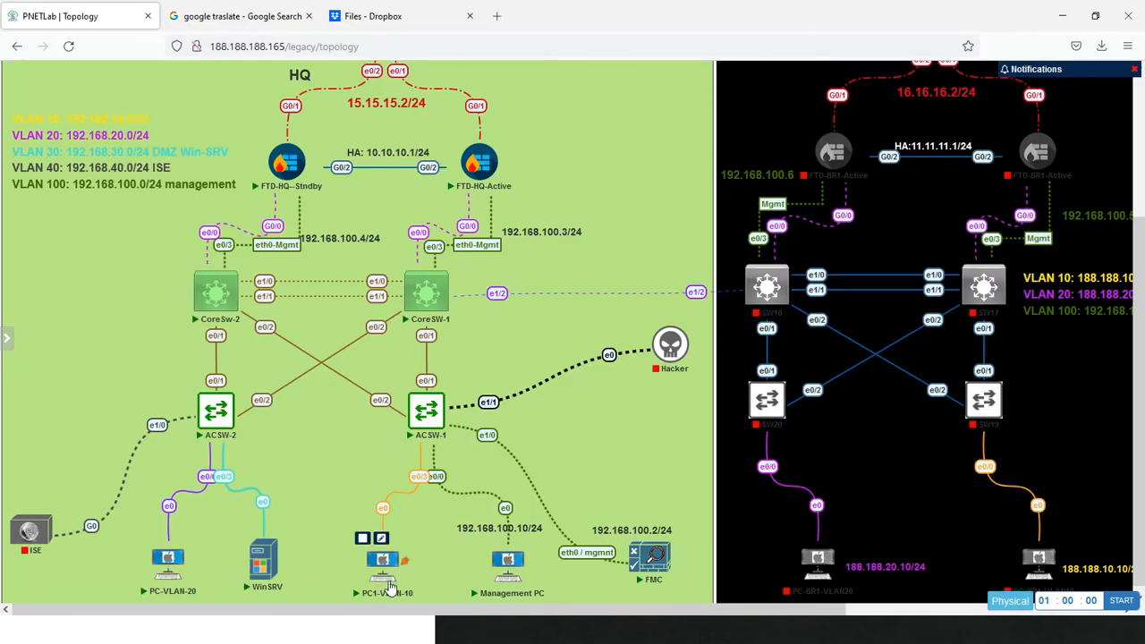
mouse_move(686, 338)
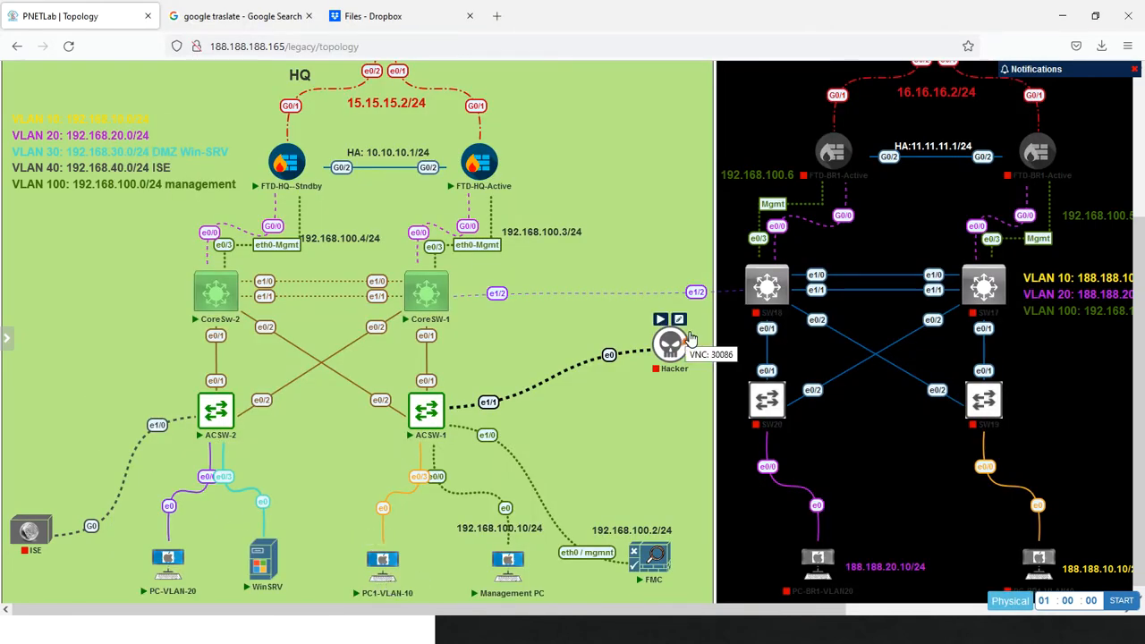
key("alt+Tab")
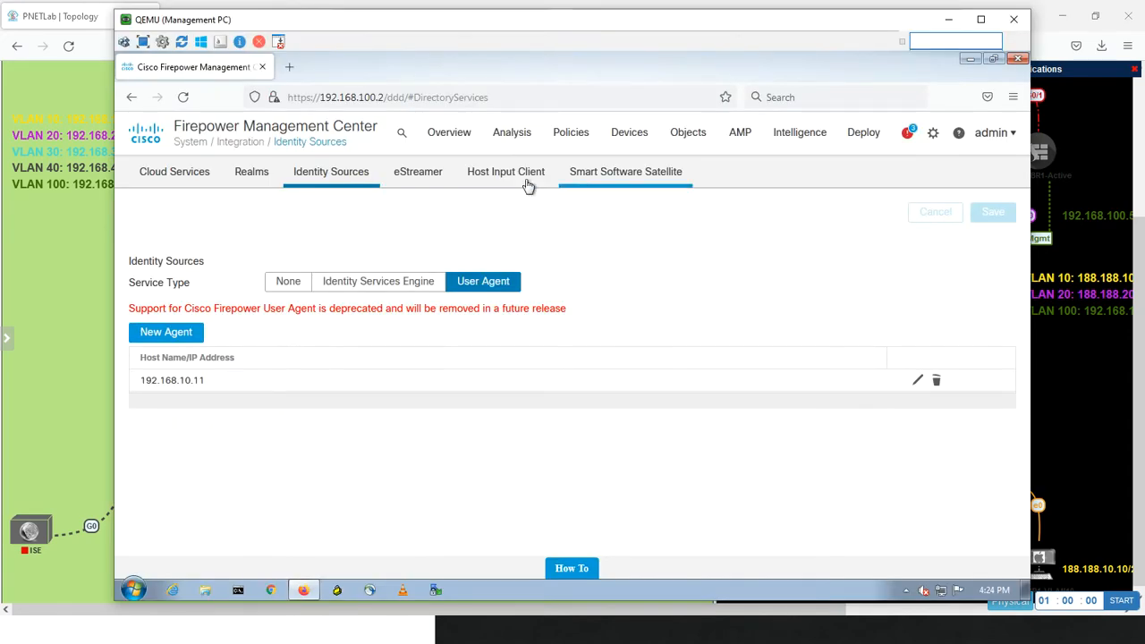
Reopen the CCIE.LOCAL realm to check its directories, and try to enable it from the Realms page
left_click(257, 177)
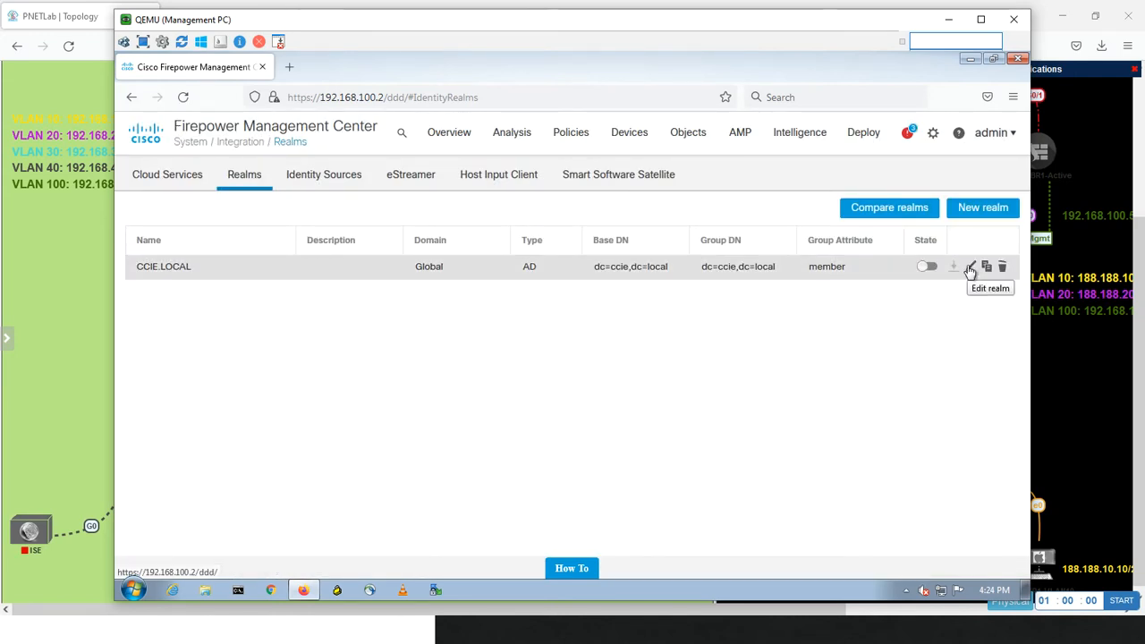
left_click(970, 269)
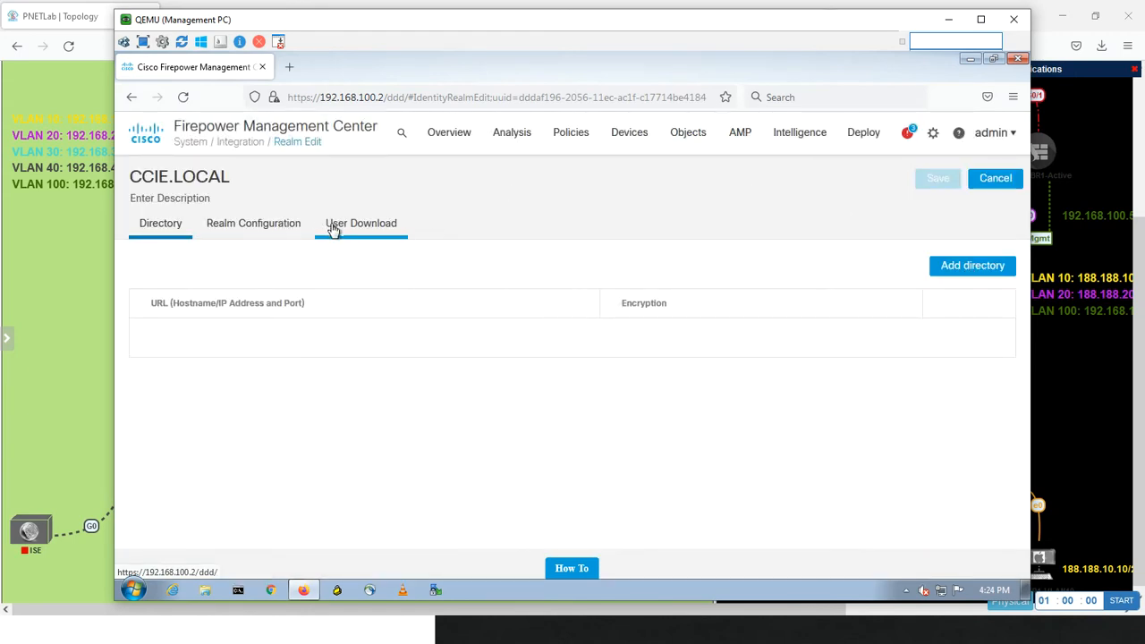
left_click(991, 181)
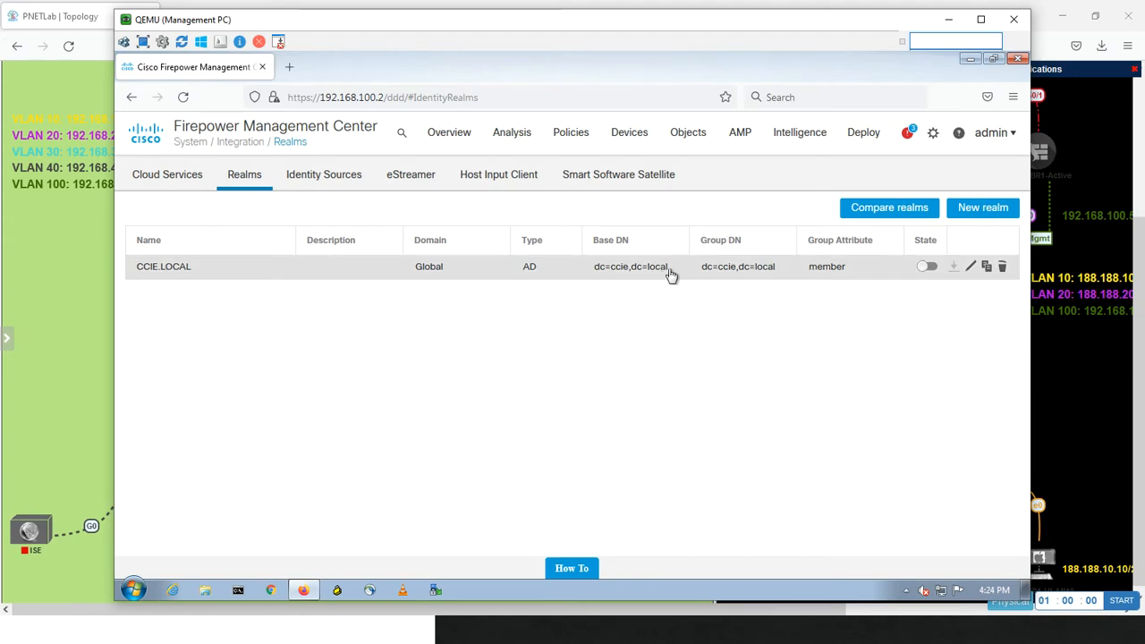
left_click(928, 267)
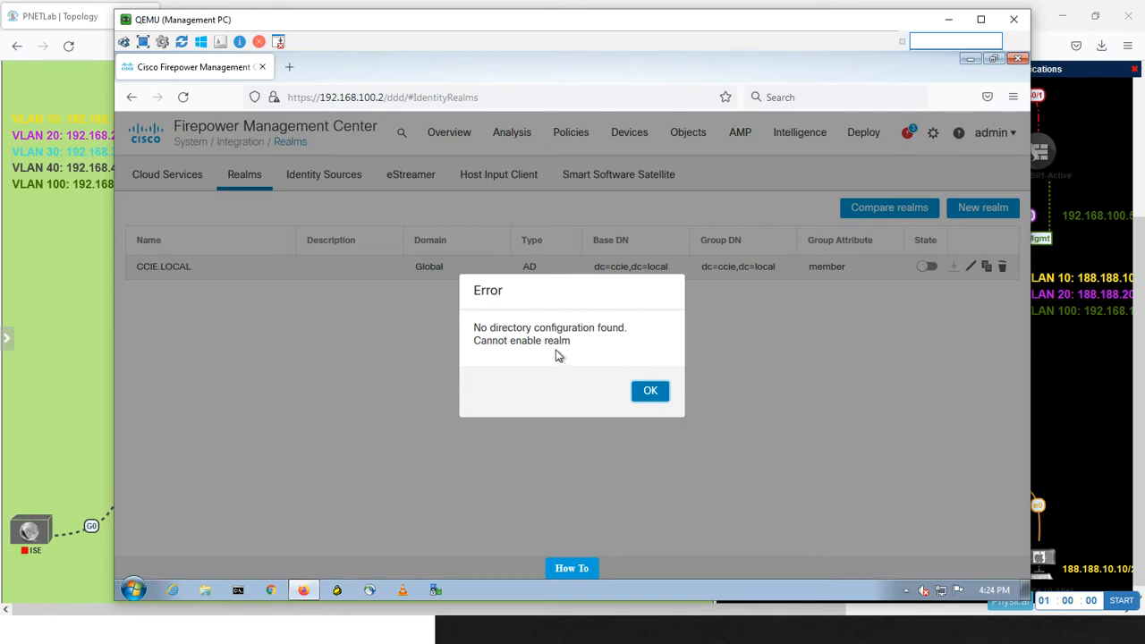
left_click(651, 393)
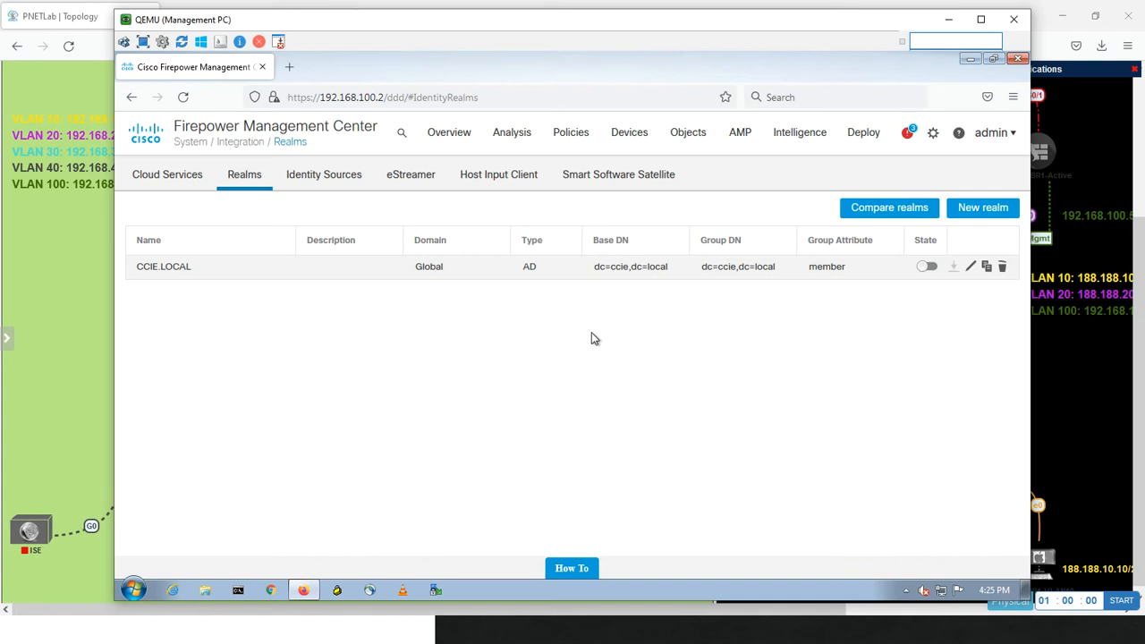
Switch to the PC1-VLAN-10 machine and close its Command Prompt to return to the Cisco Firepower User Agent
key("alt+Tab")
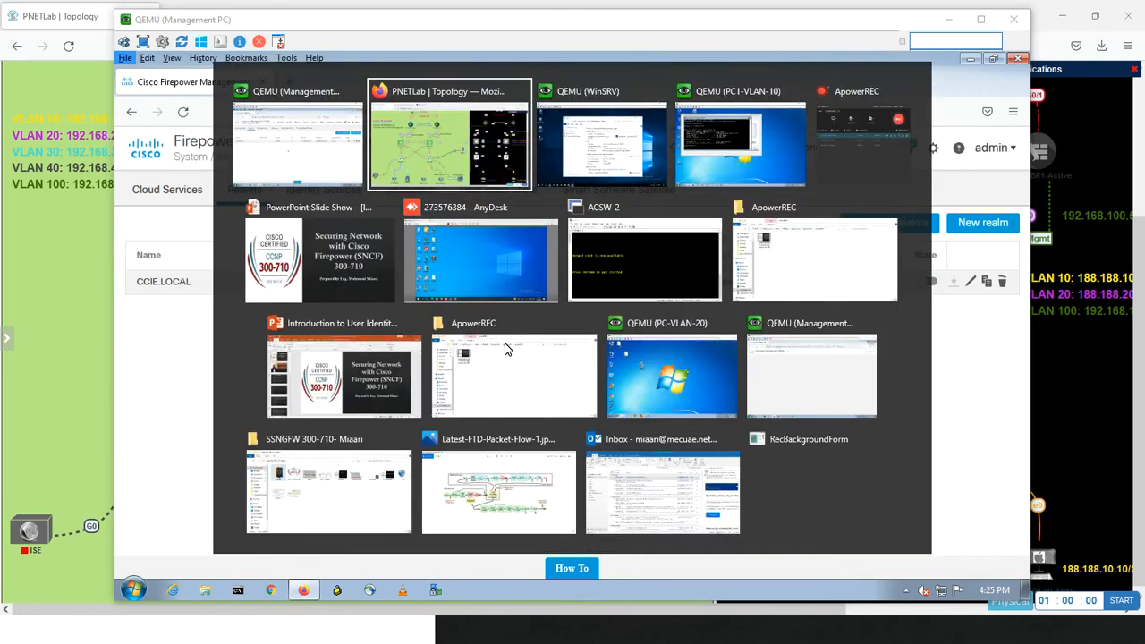
key("alt+Tab")
key("alt+Tab")
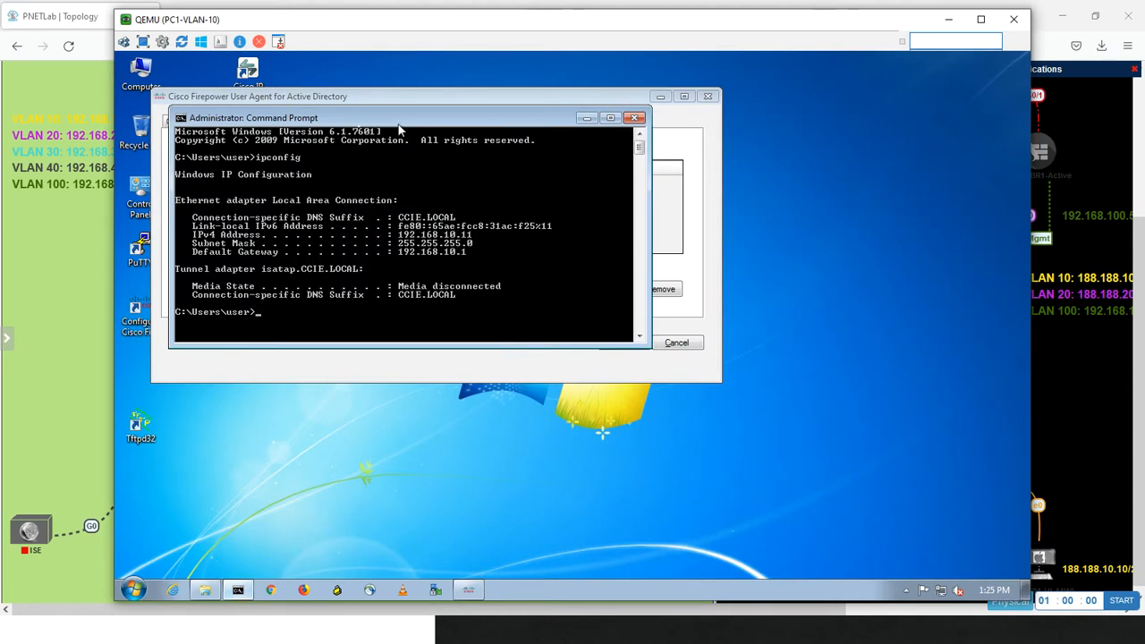
left_click(633, 118)
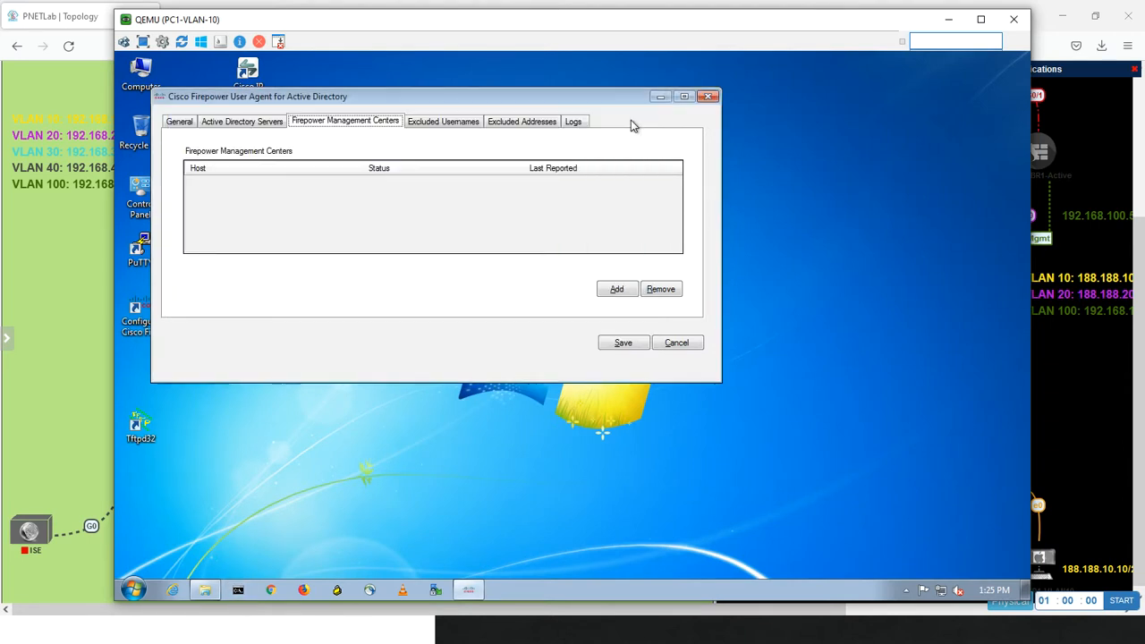
Add the Firepower Management Center at 192.168.100.2 to the User Agent with the default password, and save
left_click(616, 290)
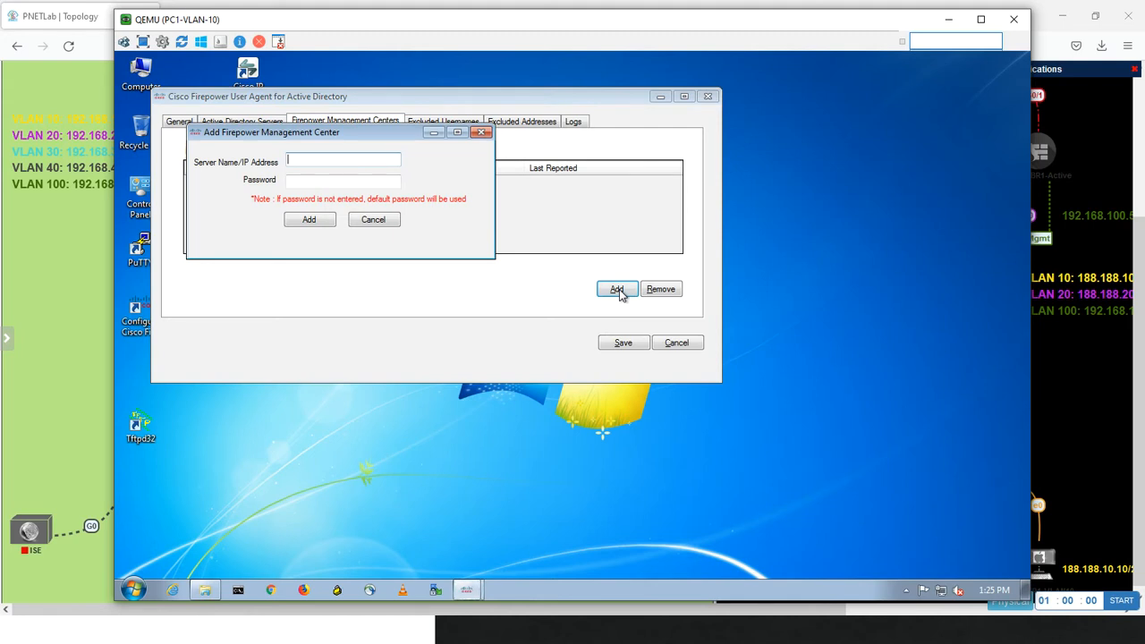
type("192.168.100.2")
left_click(366, 186)
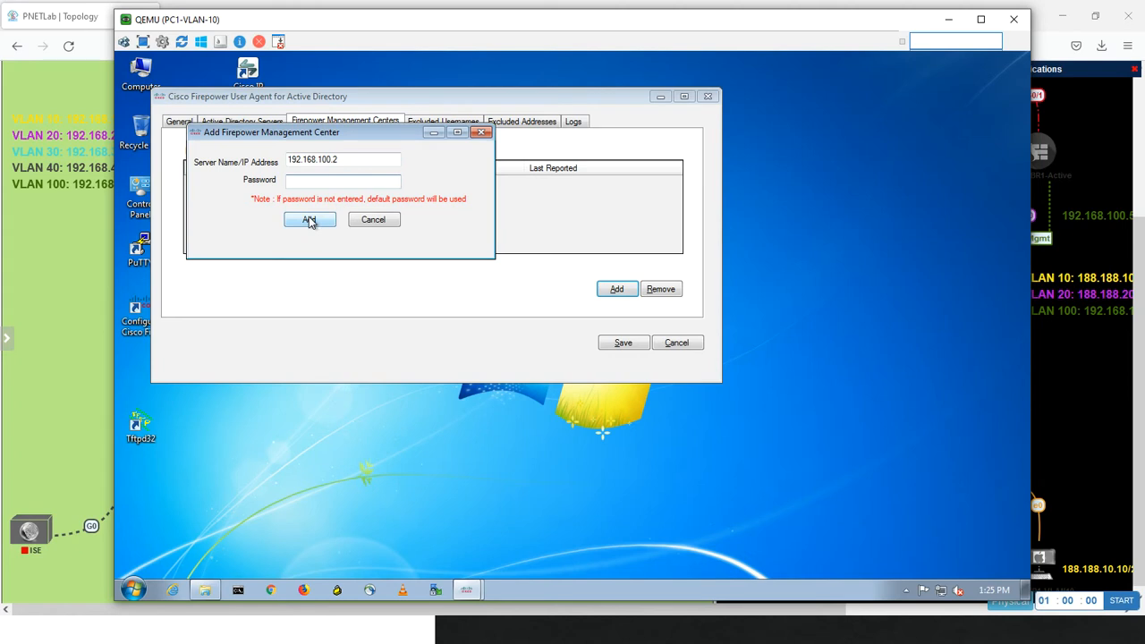
left_click(308, 221)
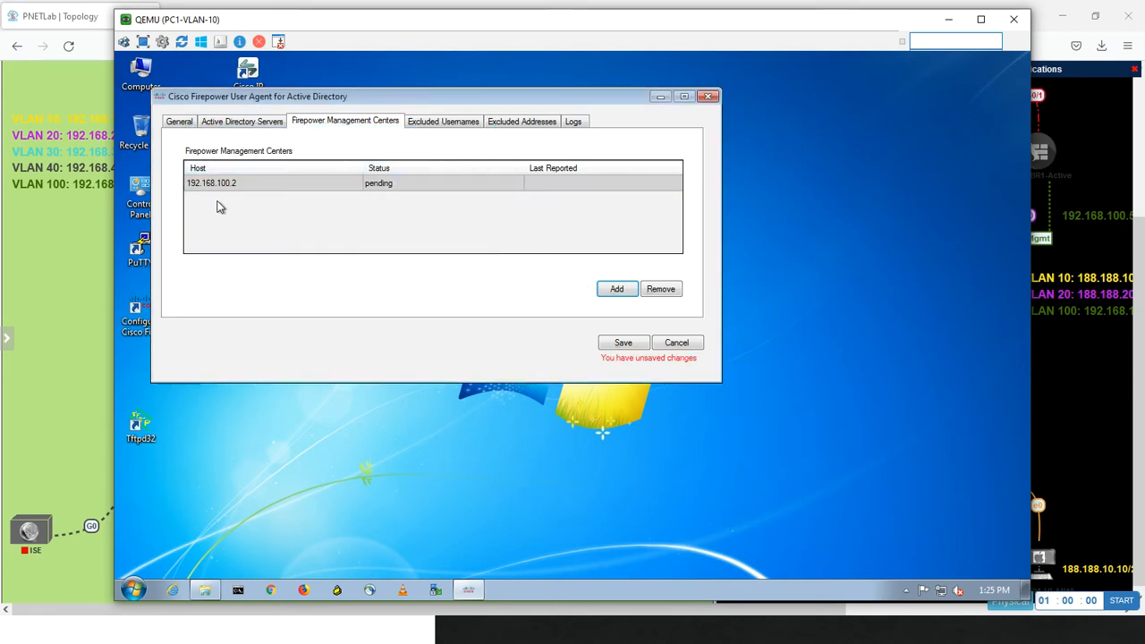
left_click(621, 344)
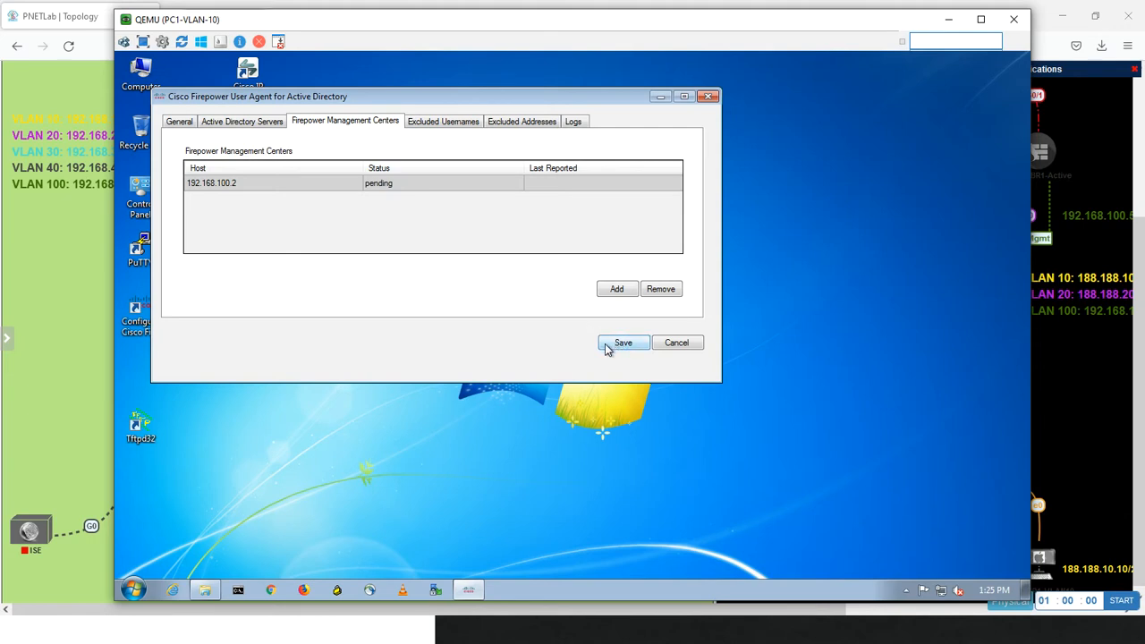
Start a new Active Directory server entry in the User Agent and try 192.168.30.200 as its server address
left_click(250, 127)
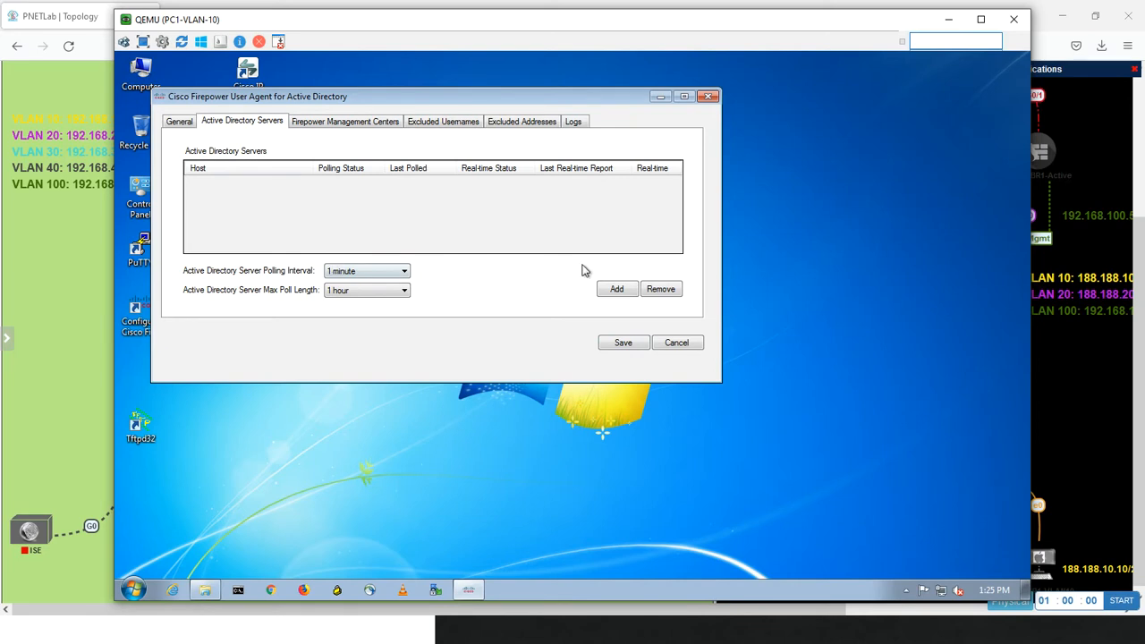
left_click(617, 290)
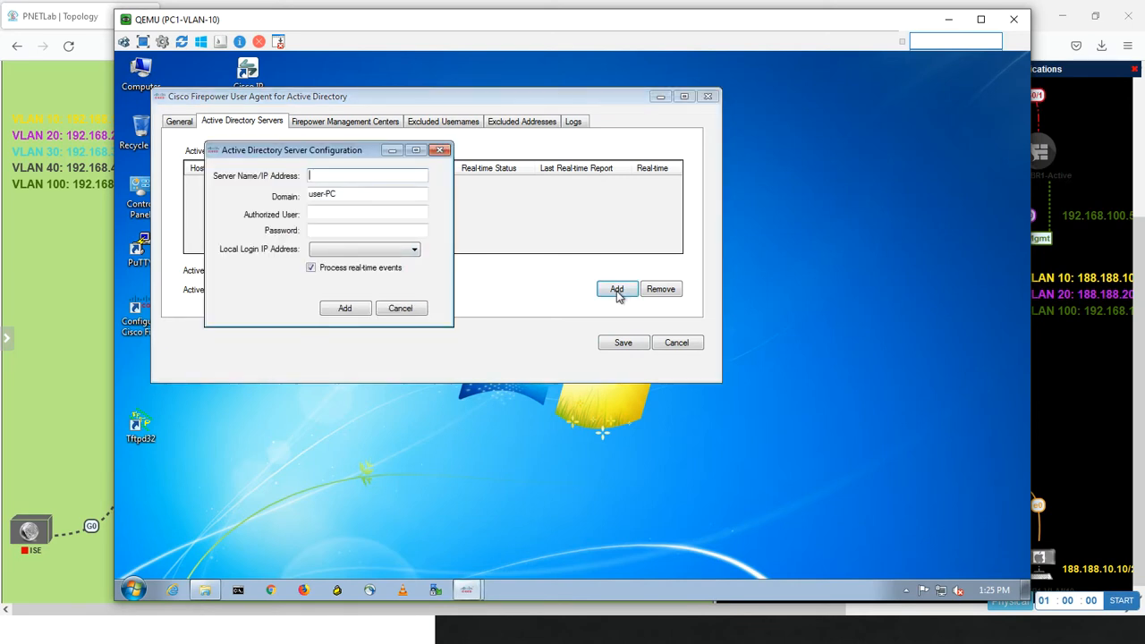
type("192.168.30.200")
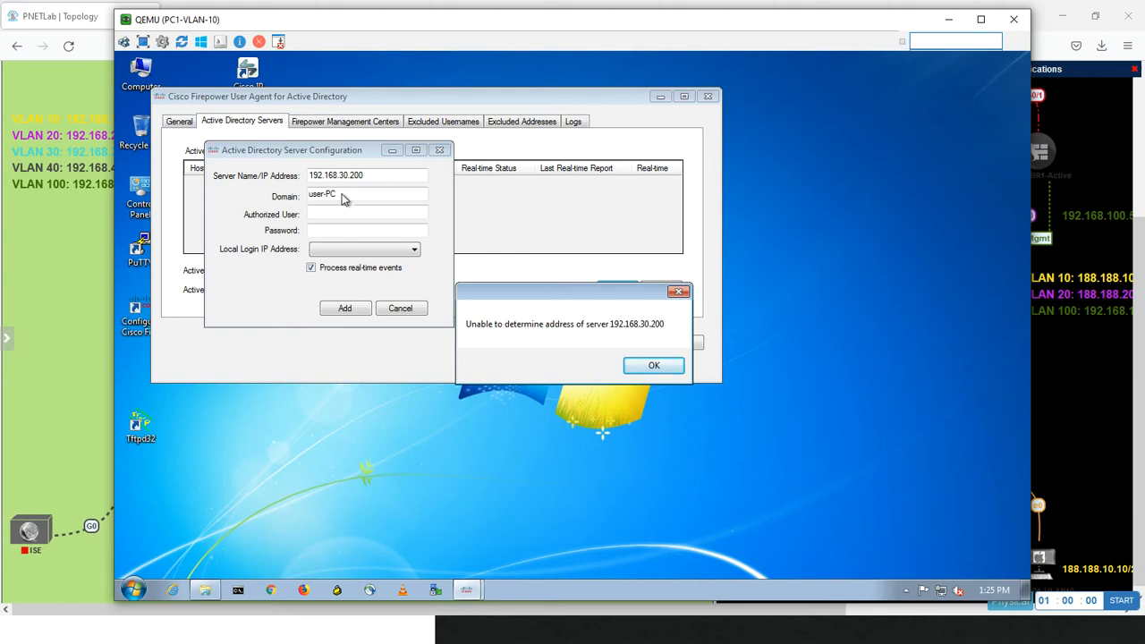
left_click(652, 367)
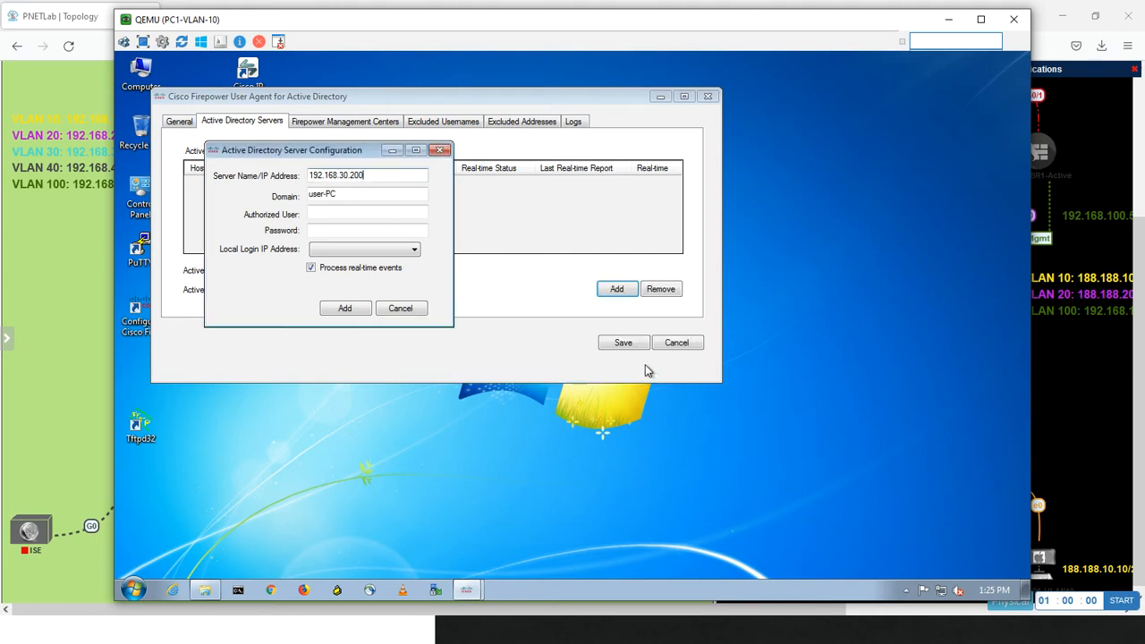
Ping 192.168.30.200 from a Command Prompt and retry that address in the Active Directory server entry
left_click(238, 593)
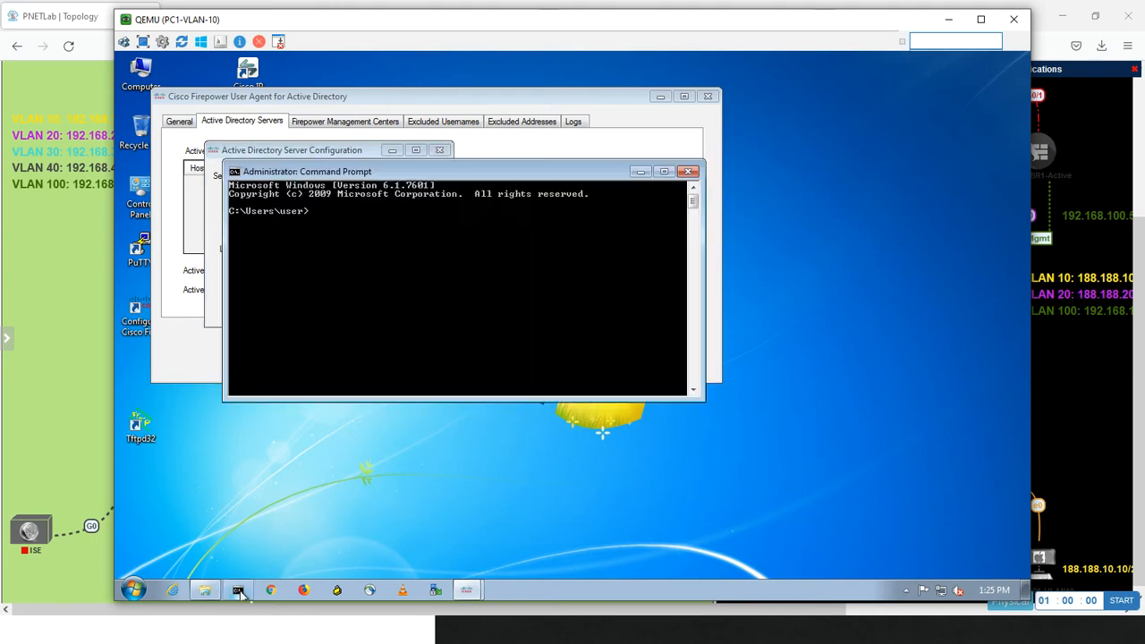
type("ping 192.168.")
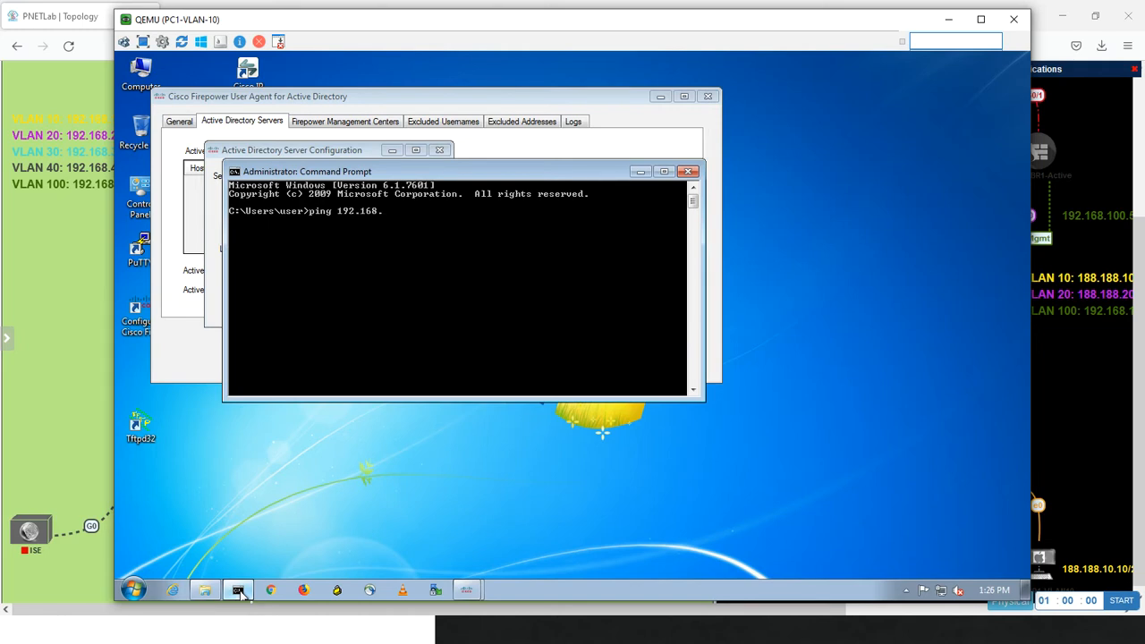
type("30.200")
key("Return")
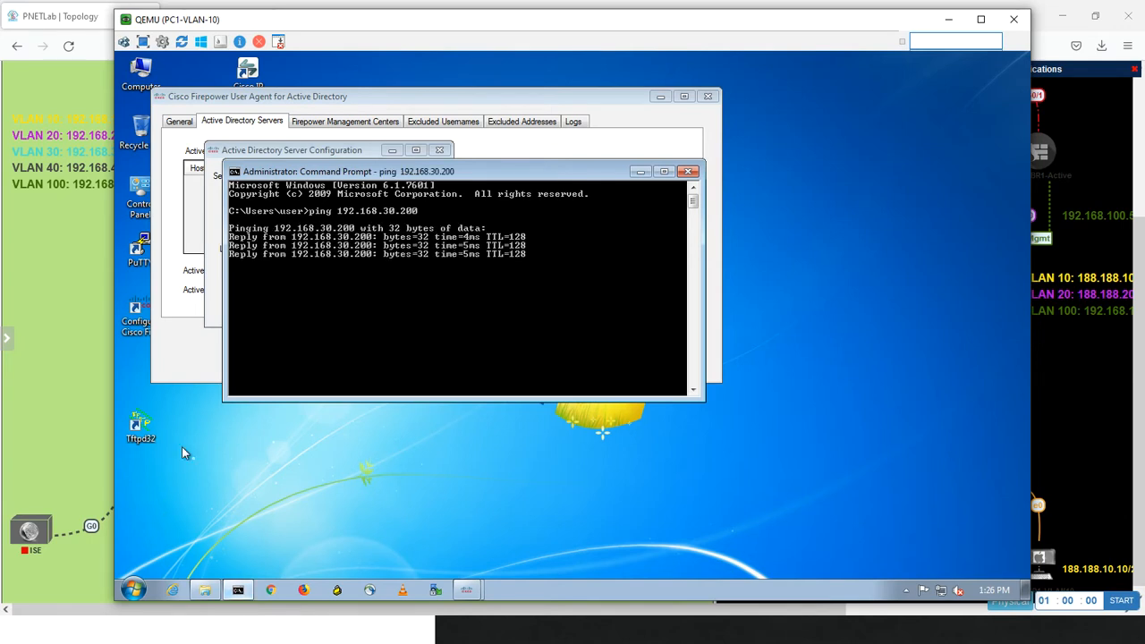
left_click(214, 322)
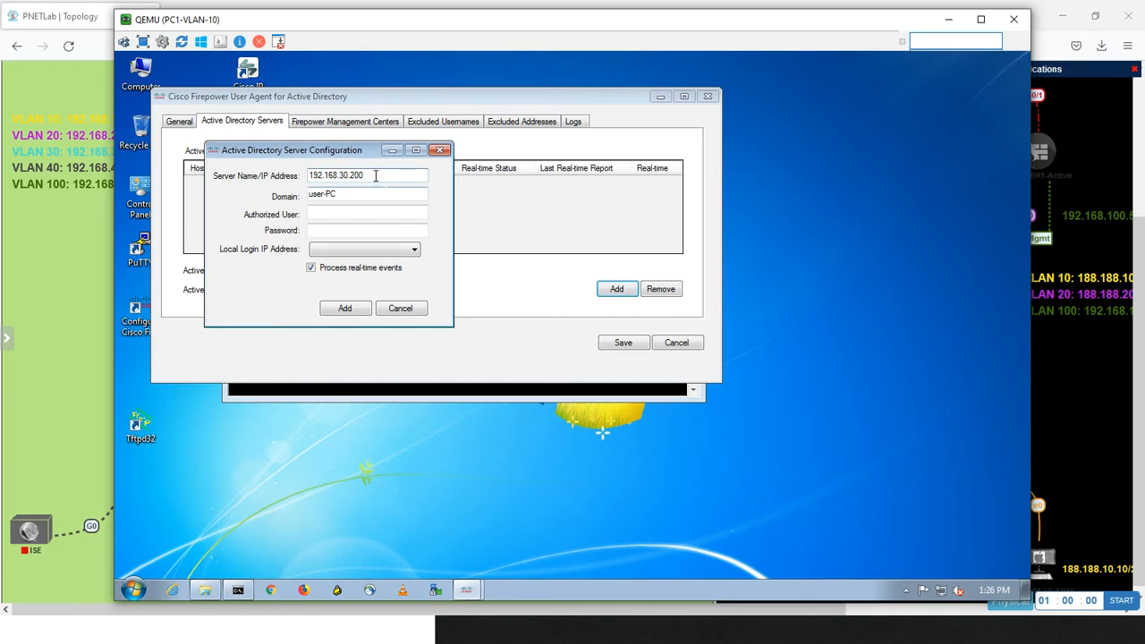
key("Return")
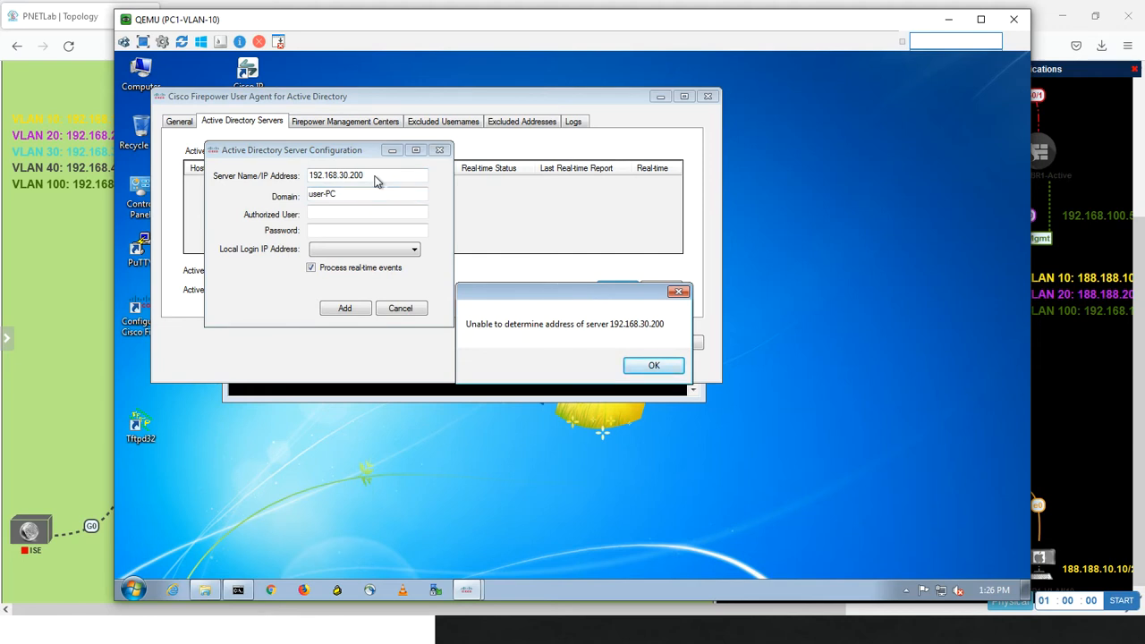
left_click(650, 367)
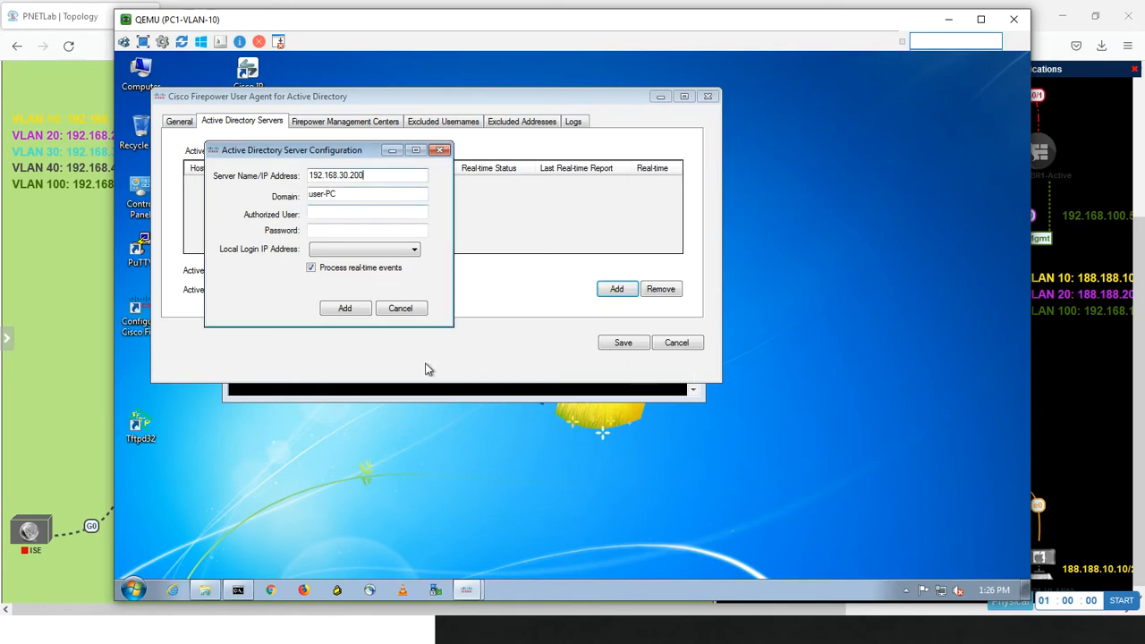
Check the domain controller's computer name in the WinSRV system information and return to PC1-VLAN-10
key("alt+Tab")
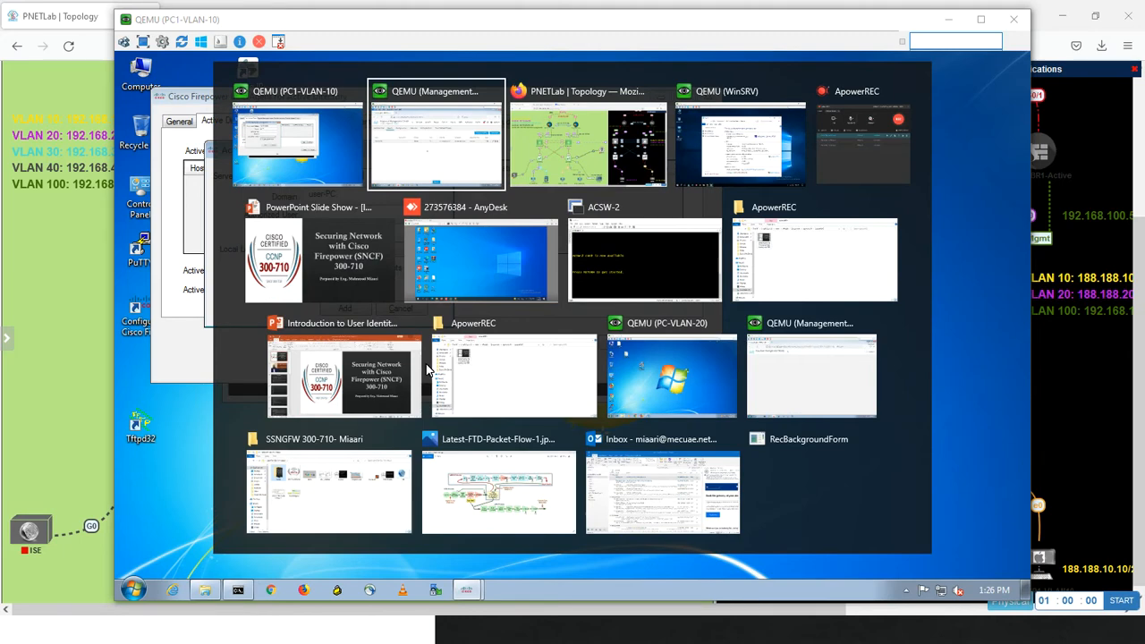
key("alt+Tab")
key("alt+Tab")
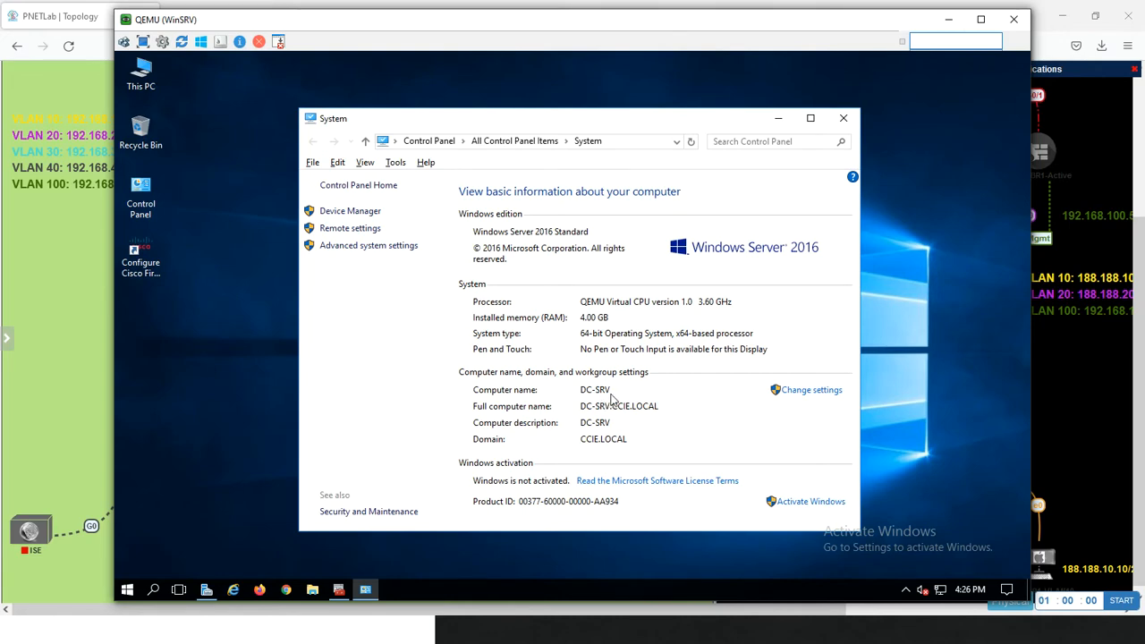
key("alt+Tab")
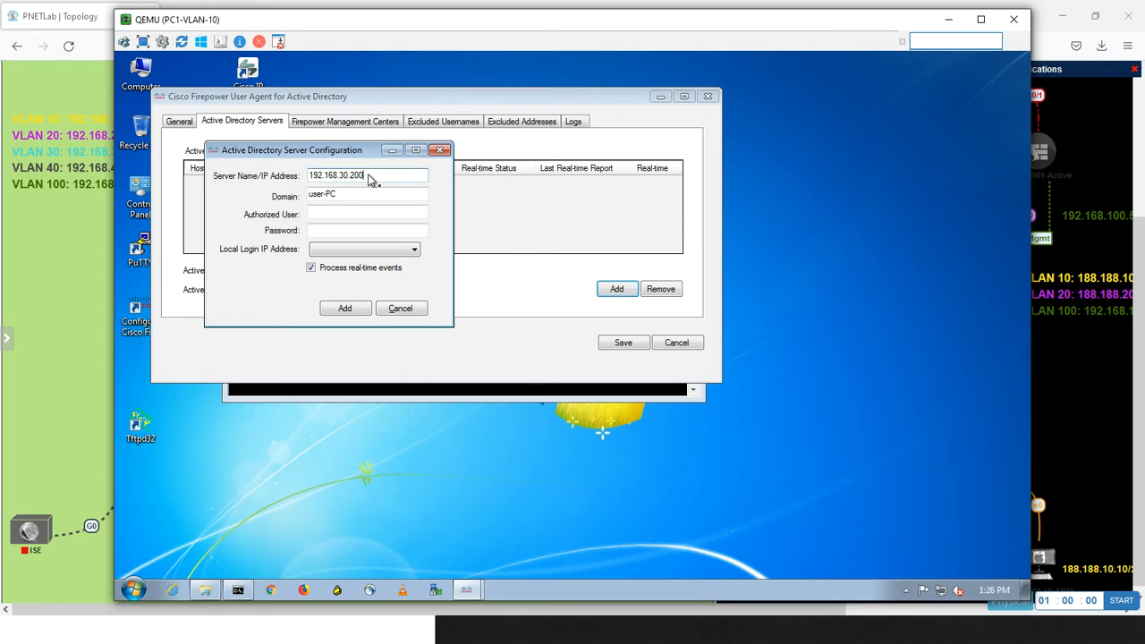
Replace the Active Directory server address with the host name DC-SRV
key("BackSpace")
key("BackSpace")
key("BackSpace")
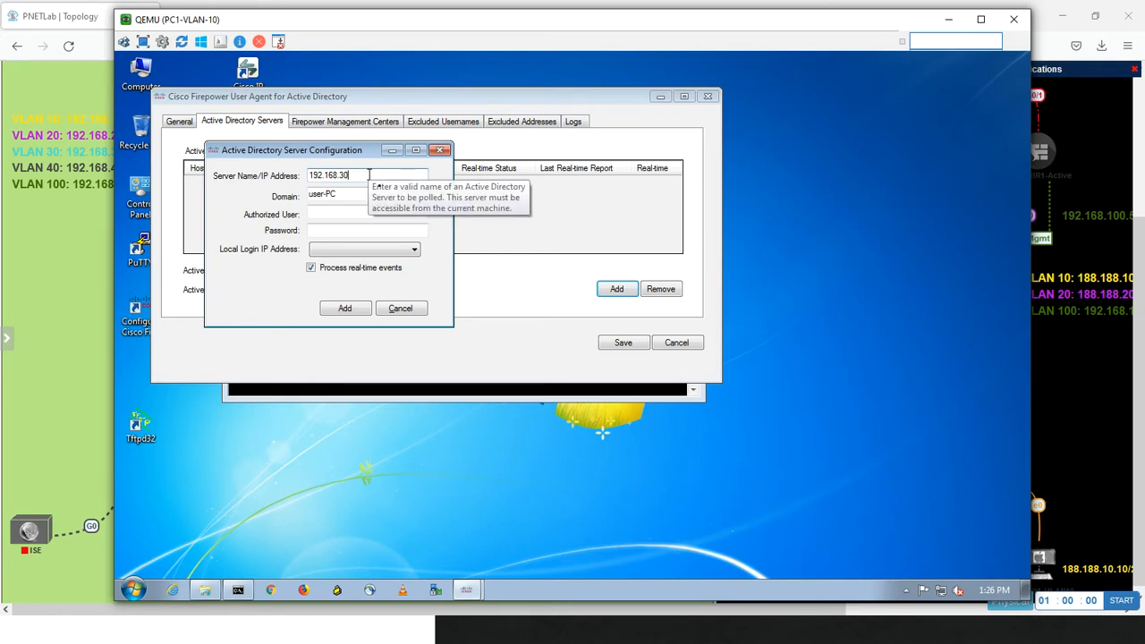
key("BackSpace")
key("BackSpace")
key("BackSpace")
key("BackSpace")
key("BackSpace")
key("BackSpace")
key("BackSpace")
key("BackSpace")
key("BackSpace")
type("DC")
key("Tab")
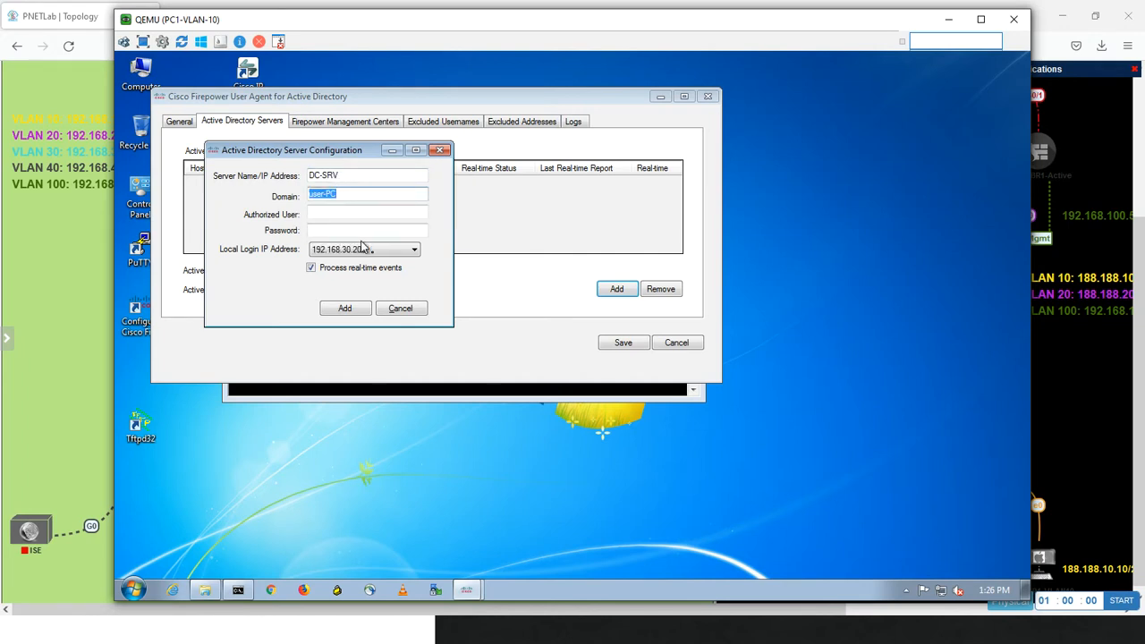
Set the domain to CCIE.LOCAL, enter the authorized user Administrator and the account password, add the server with local login IP 192.168.30.200, and save
type("CCIE.LOCAL")
left_click(333, 214)
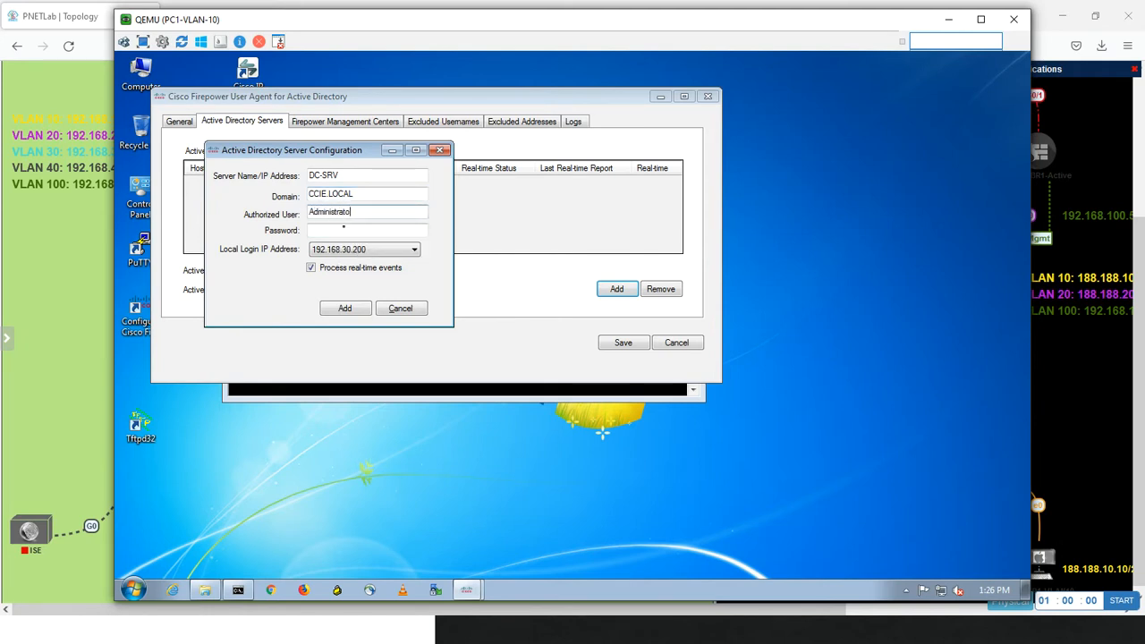
key("Tab")
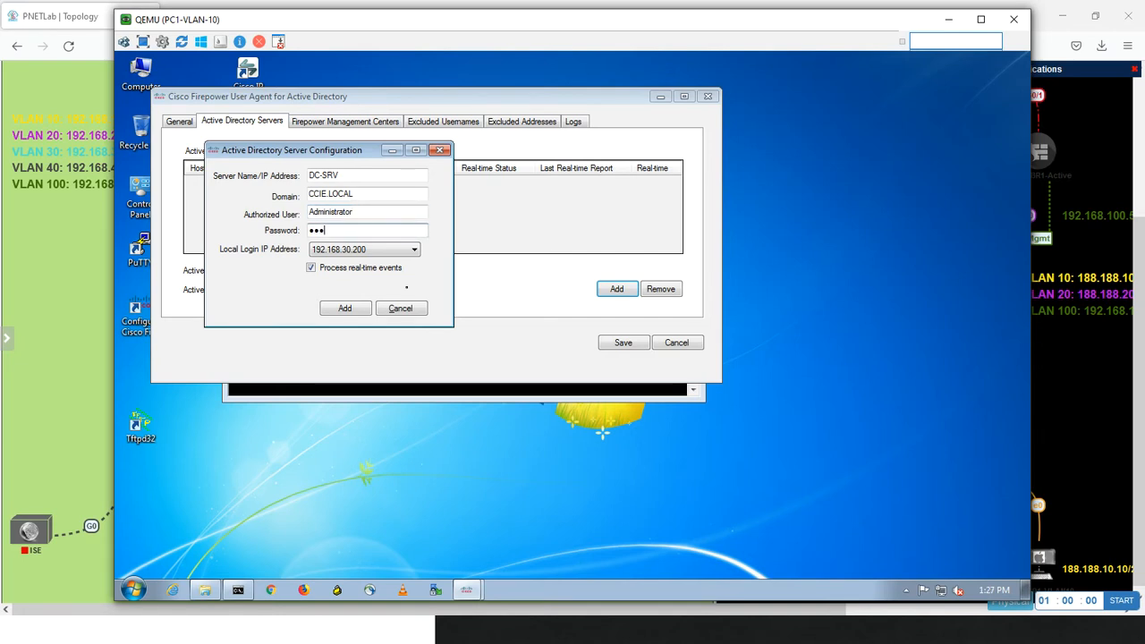
type("••••••")
left_click(394, 251)
left_click(395, 258)
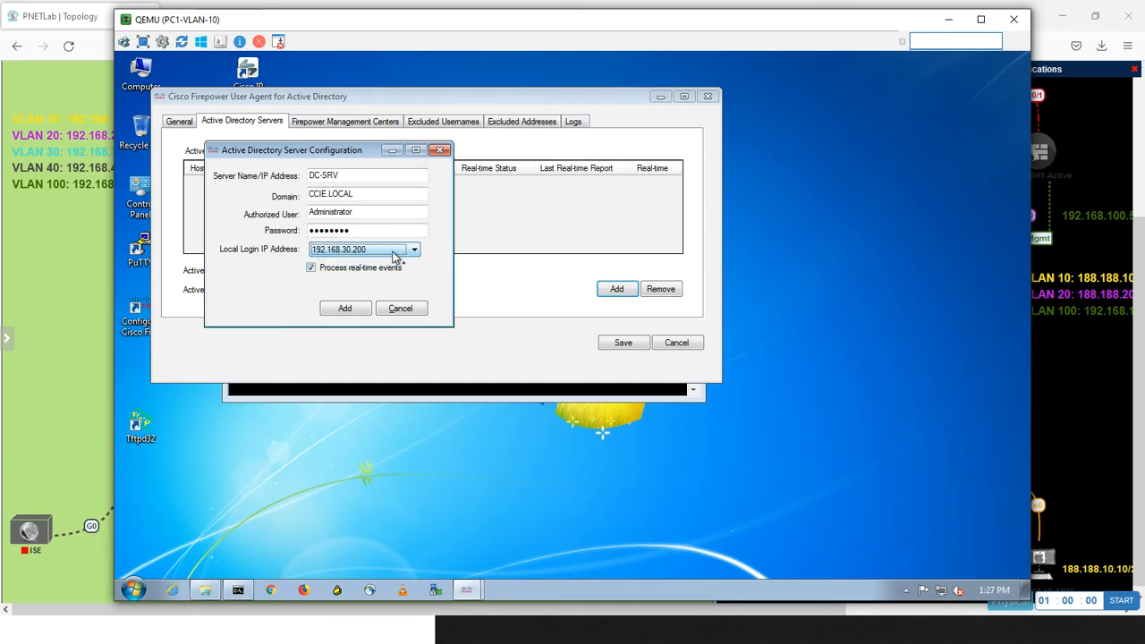
left_click(345, 308)
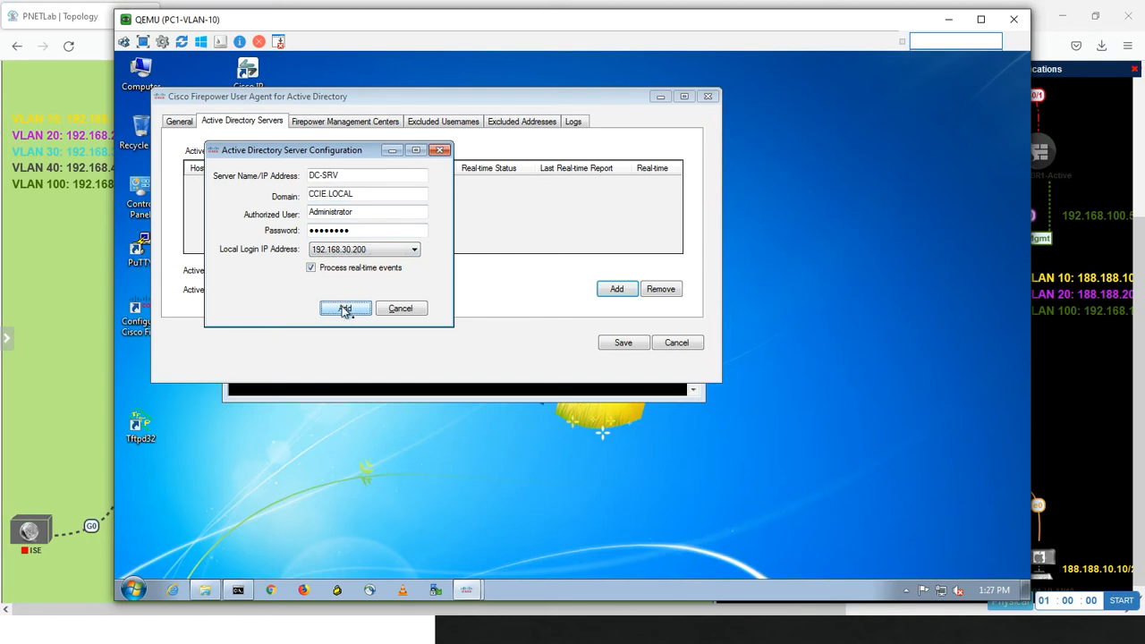
left_click(622, 343)
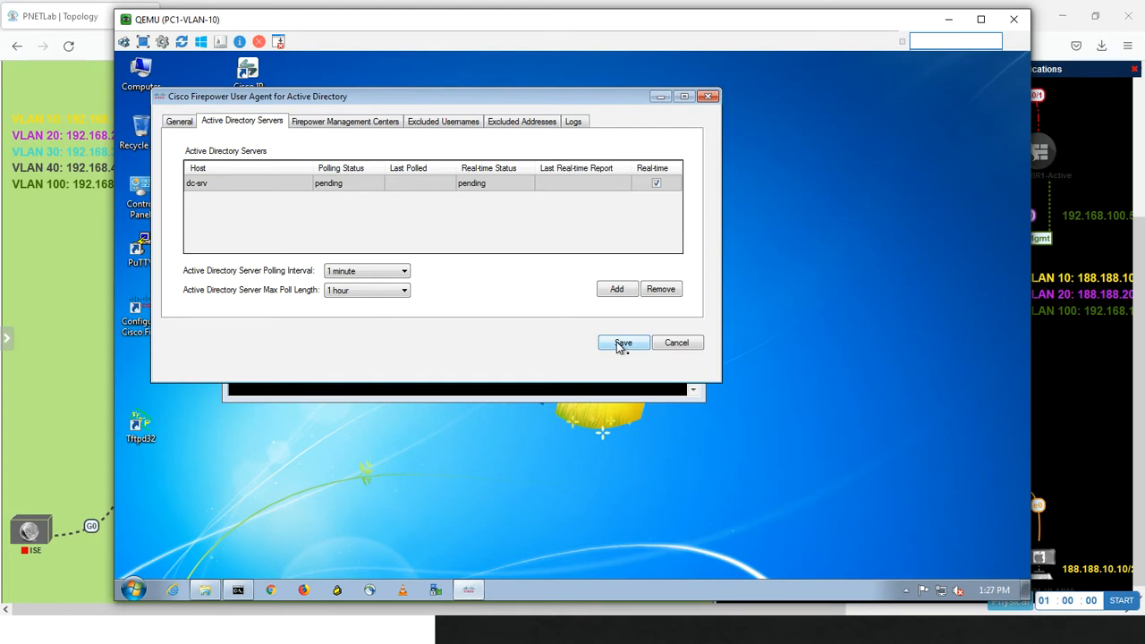
Check the status of the Firepower Management Center, the Active Directory server and the User Agent service
left_click(332, 123)
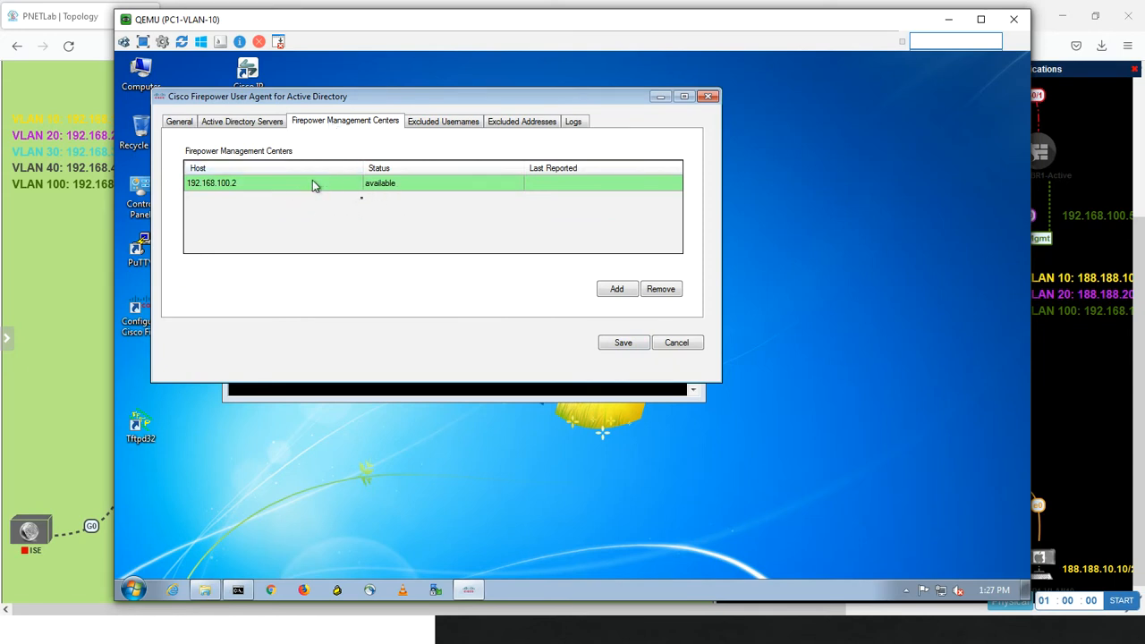
left_click(249, 125)
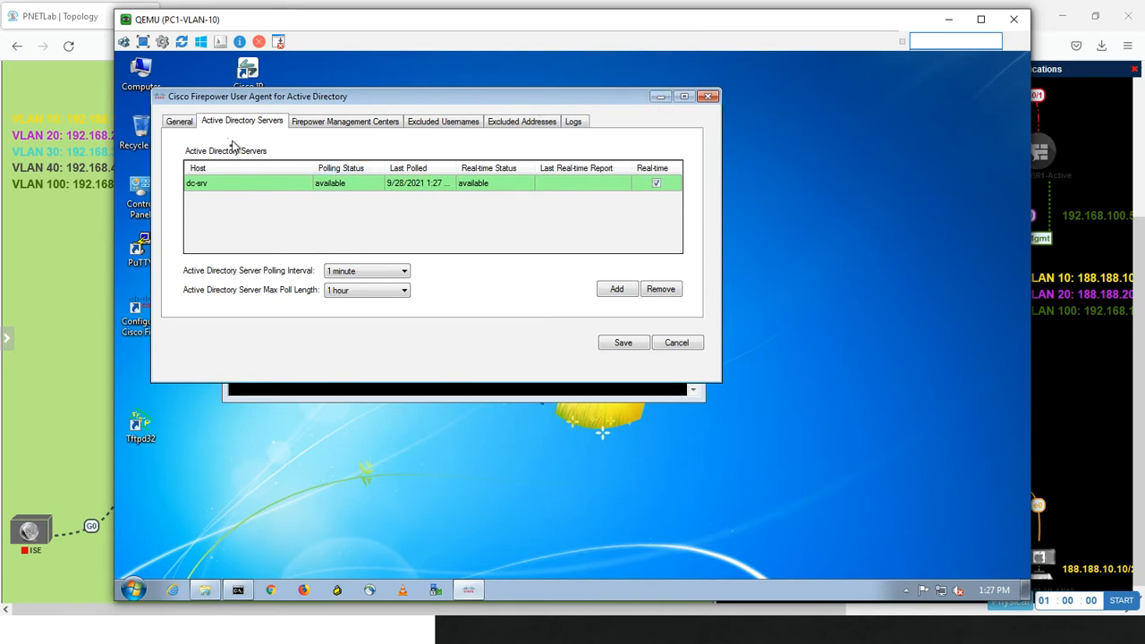
left_click(183, 127)
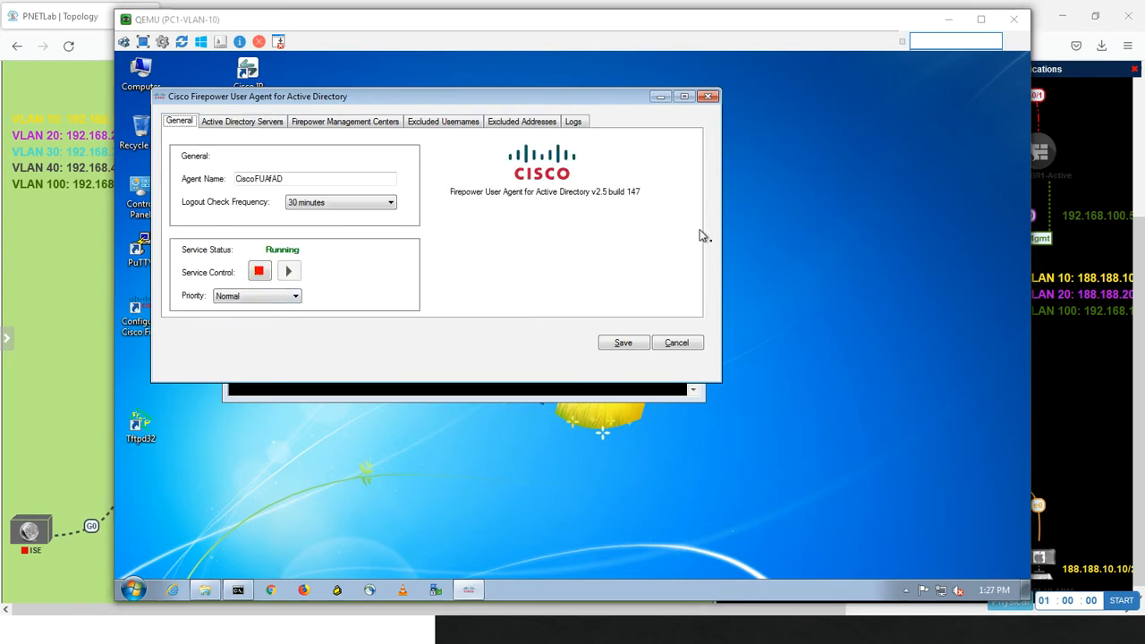
Switch to the Management PC and try to enable the CCIE.LOCAL realm in Firepower Management Center
key("alt+Tab")
key("alt+Tab")
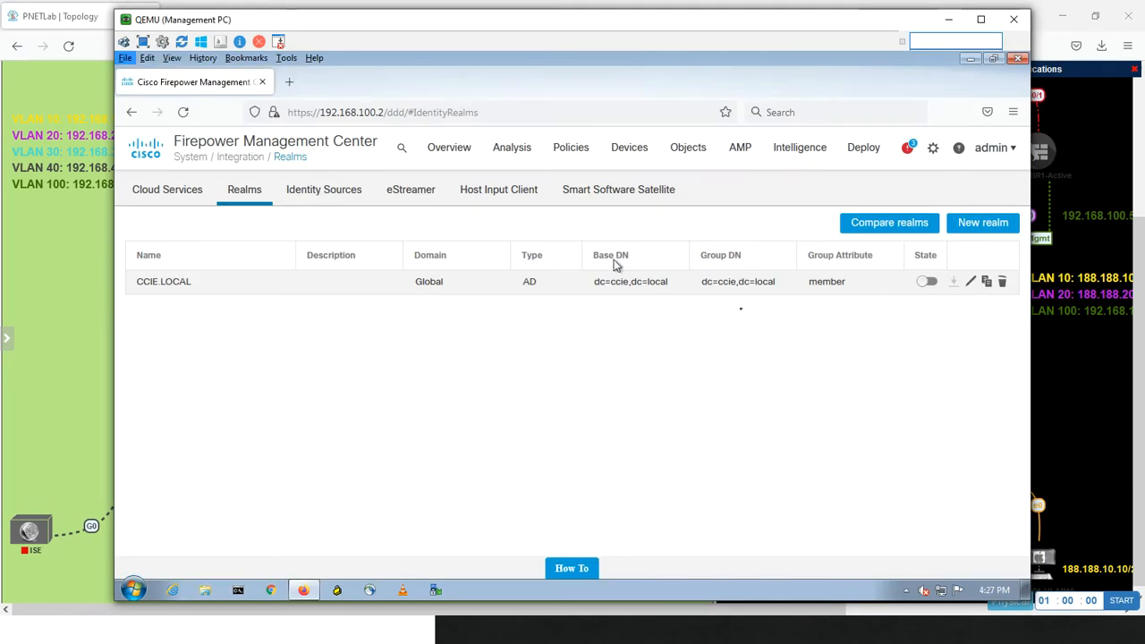
left_click(930, 281)
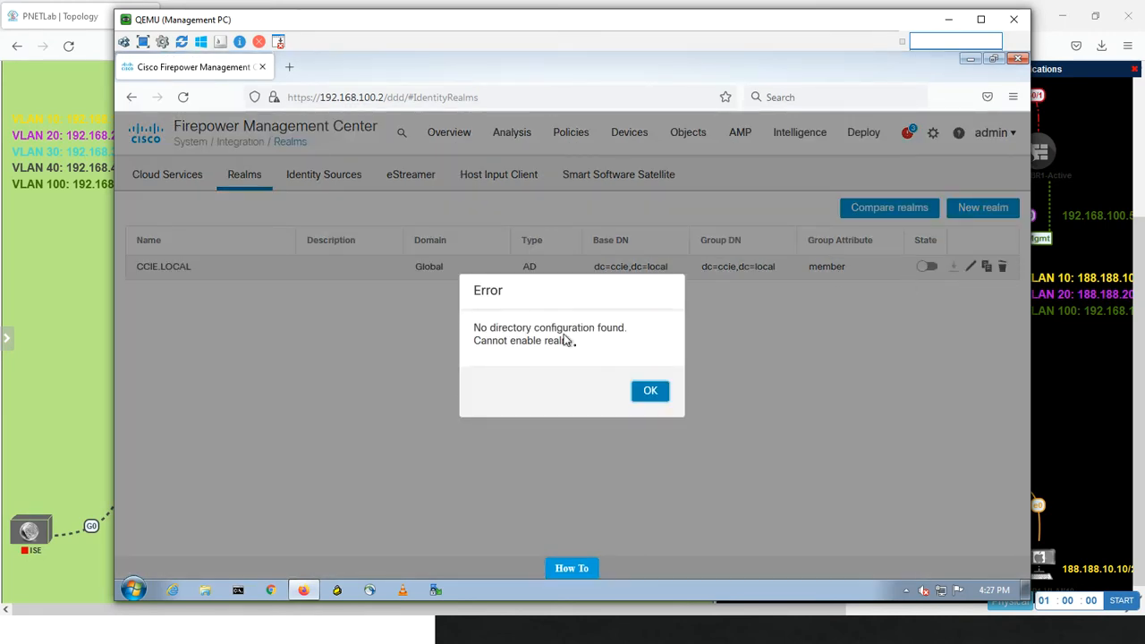
left_click(650, 392)
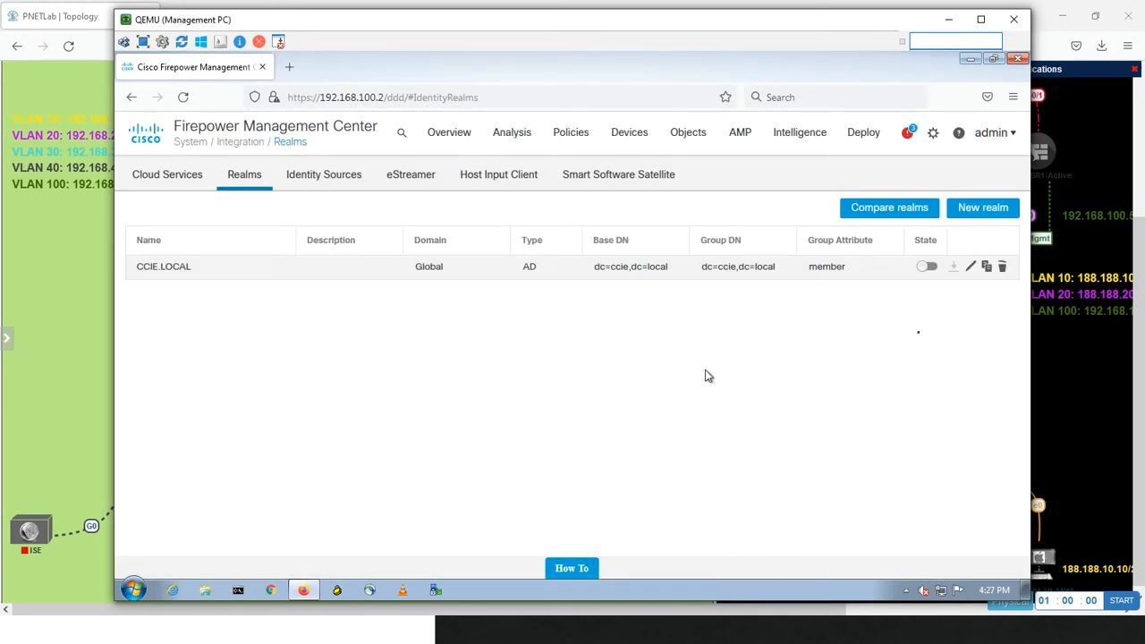
Add directory 192.168.30.200 on port 389 without encryption to the CCIE.LOCAL realm, save it and try to enable the realm
left_click(971, 268)
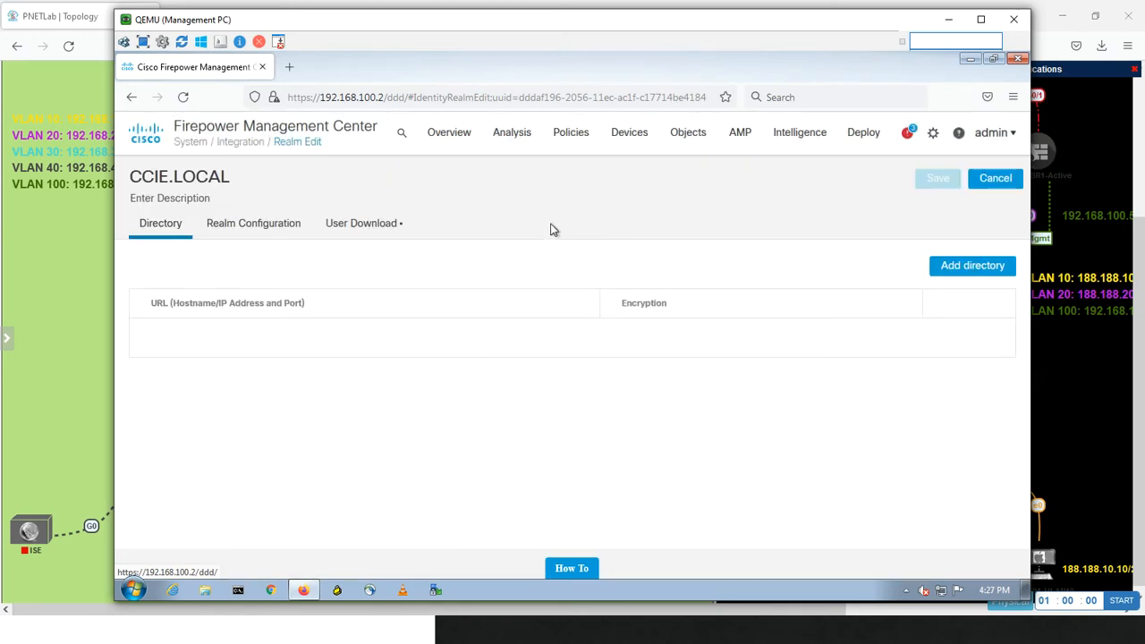
left_click(940, 268)
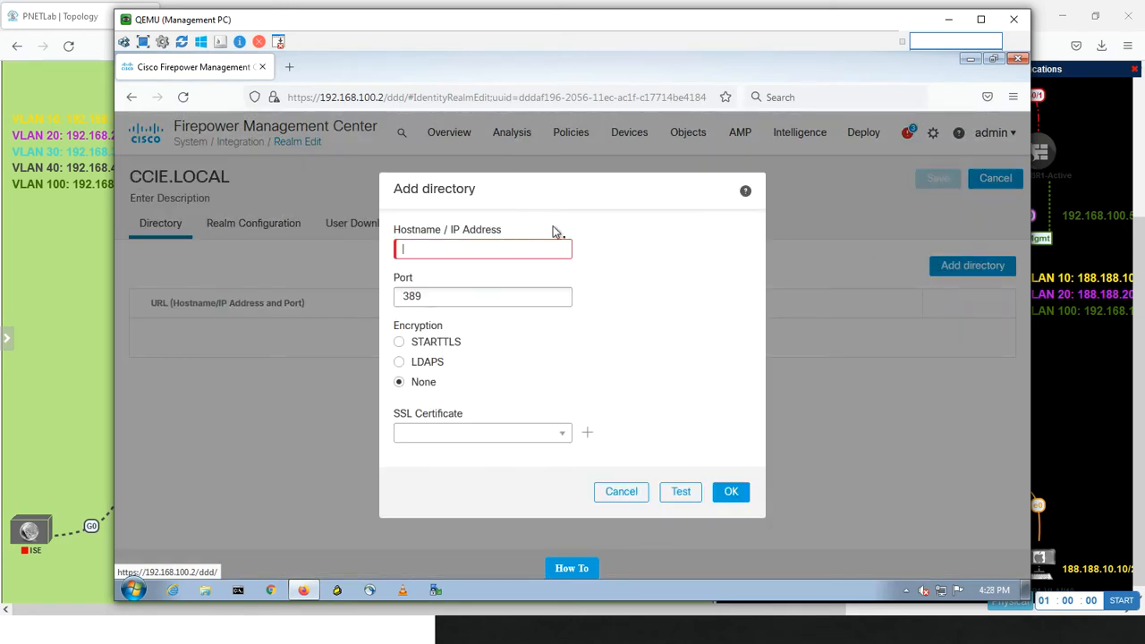
type("192.168.30.200")
left_click(738, 493)
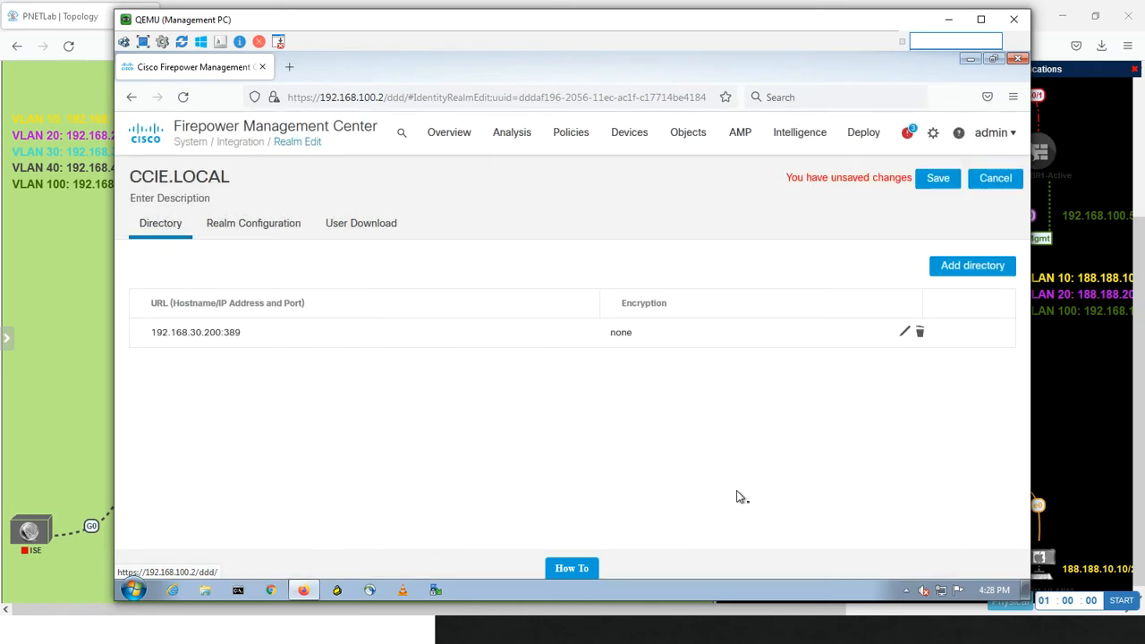
left_click(936, 182)
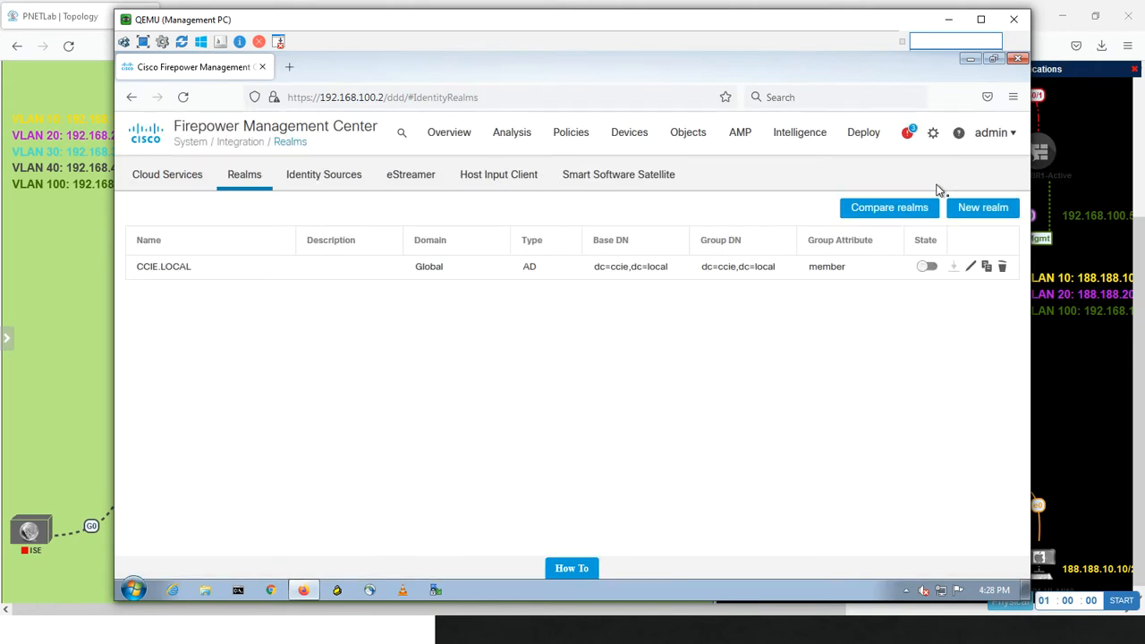
left_click(930, 265)
Edit the CCIE.LOCAL realm, review its realm configuration and turn on downloading of users and groups
left_click(971, 270)
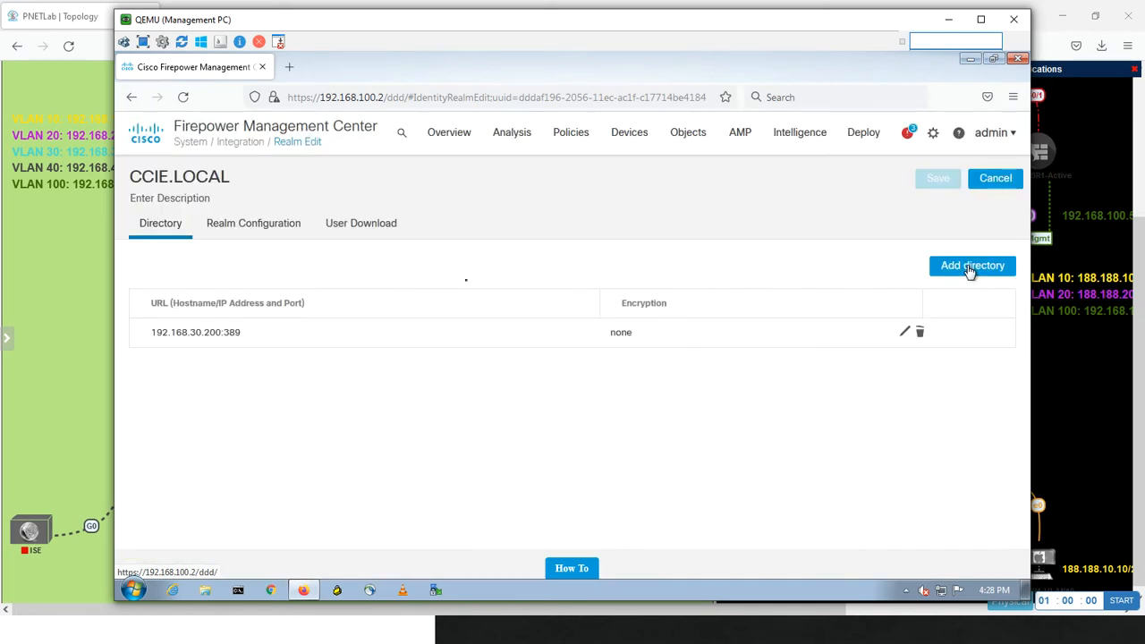
left_click(264, 225)
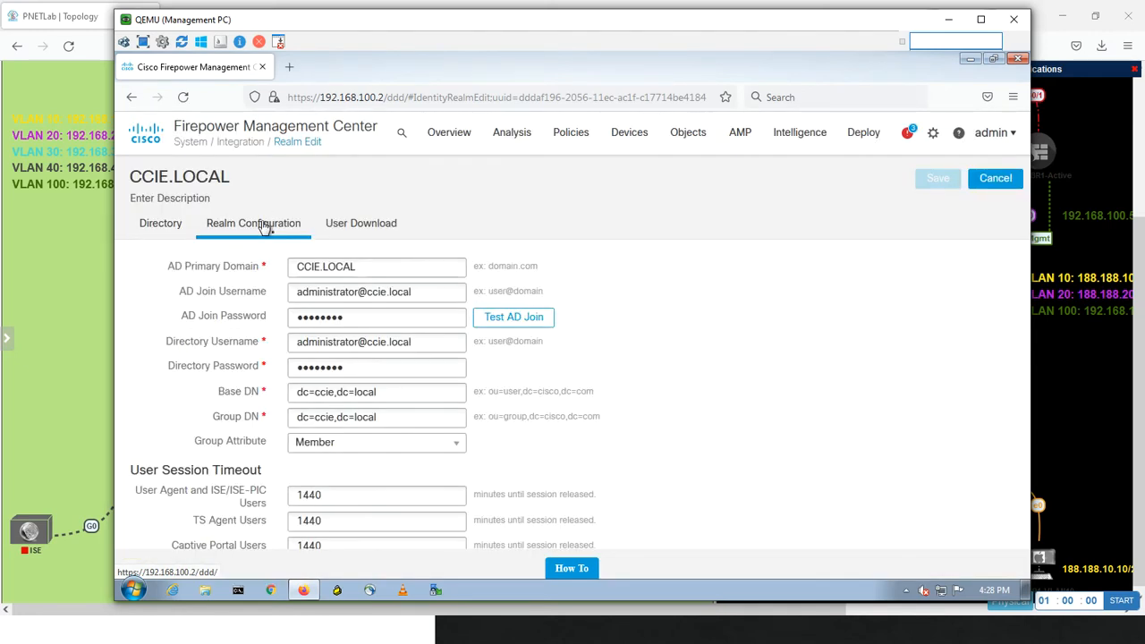
left_click(374, 232)
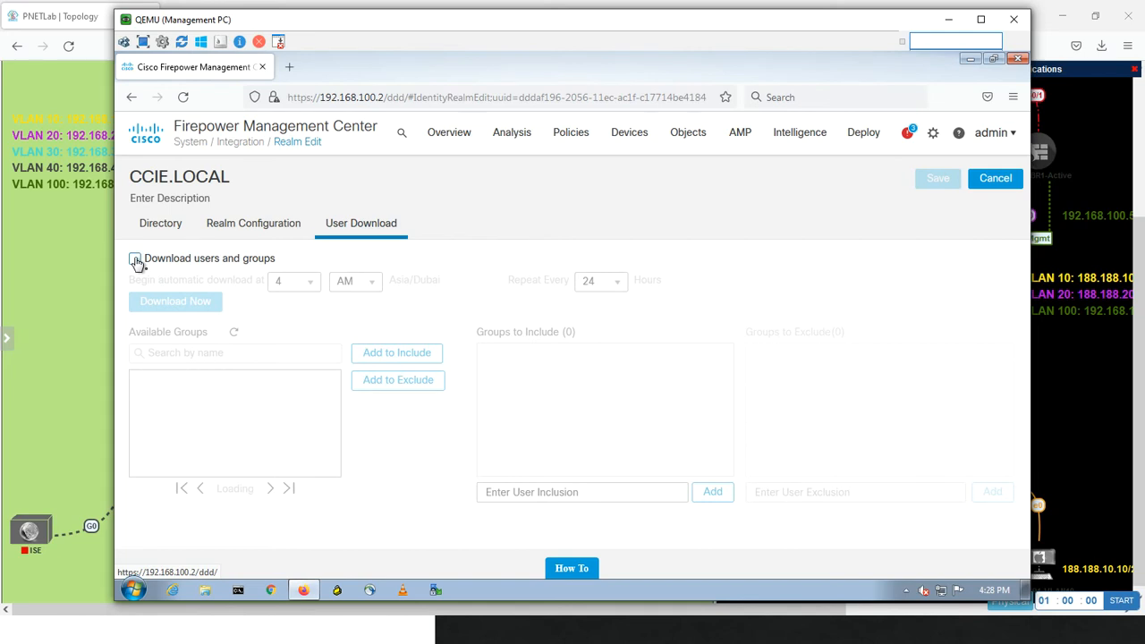
left_click(135, 259)
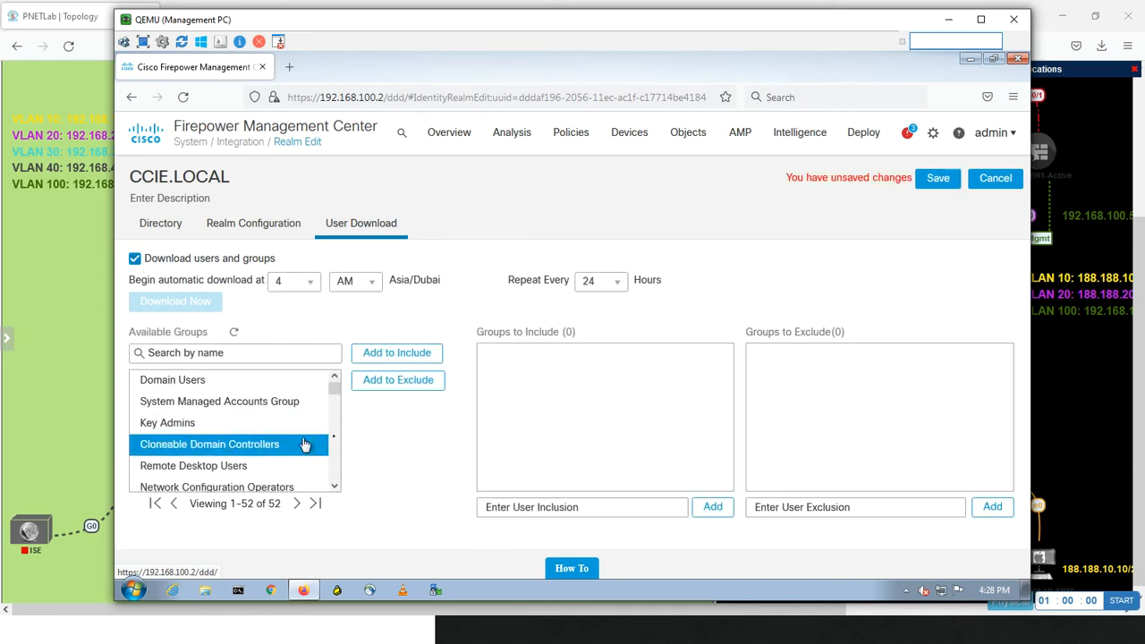
Look through the realm's available groups, including Users, for a suitable group to include in the download
left_click_drag(336, 387, 328, 472)
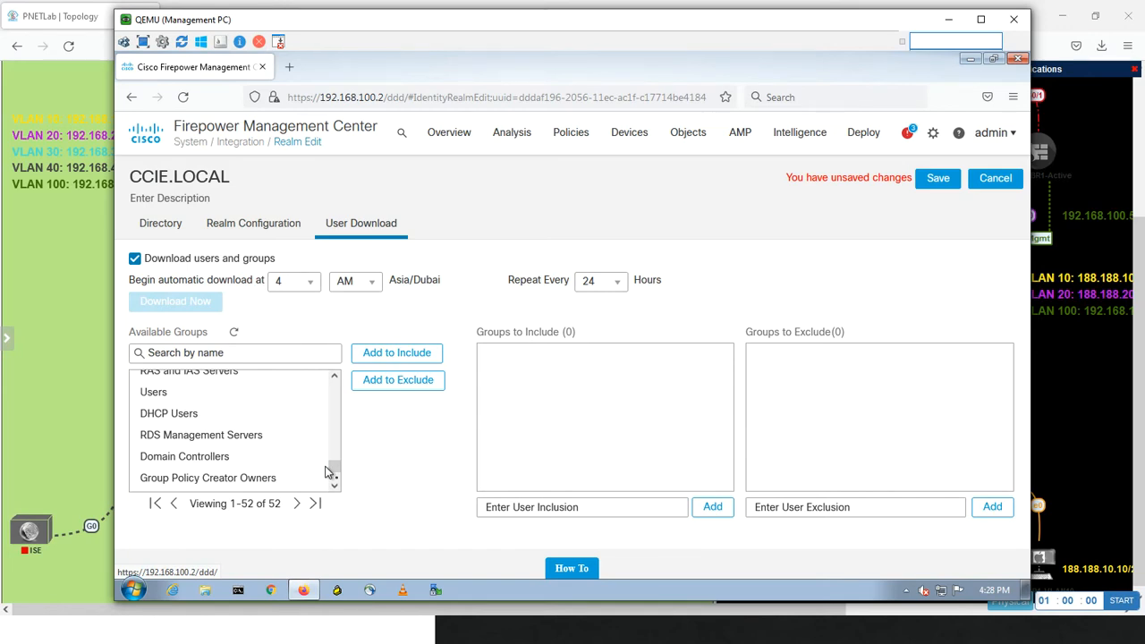
left_click(176, 397)
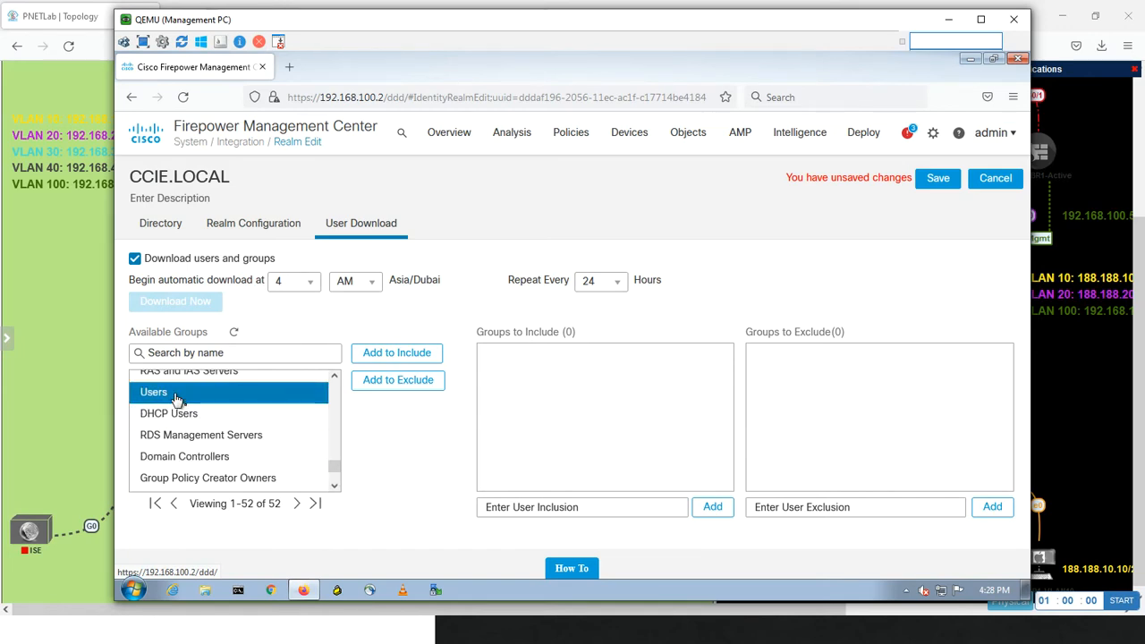
left_click_drag(333, 466, 322, 446)
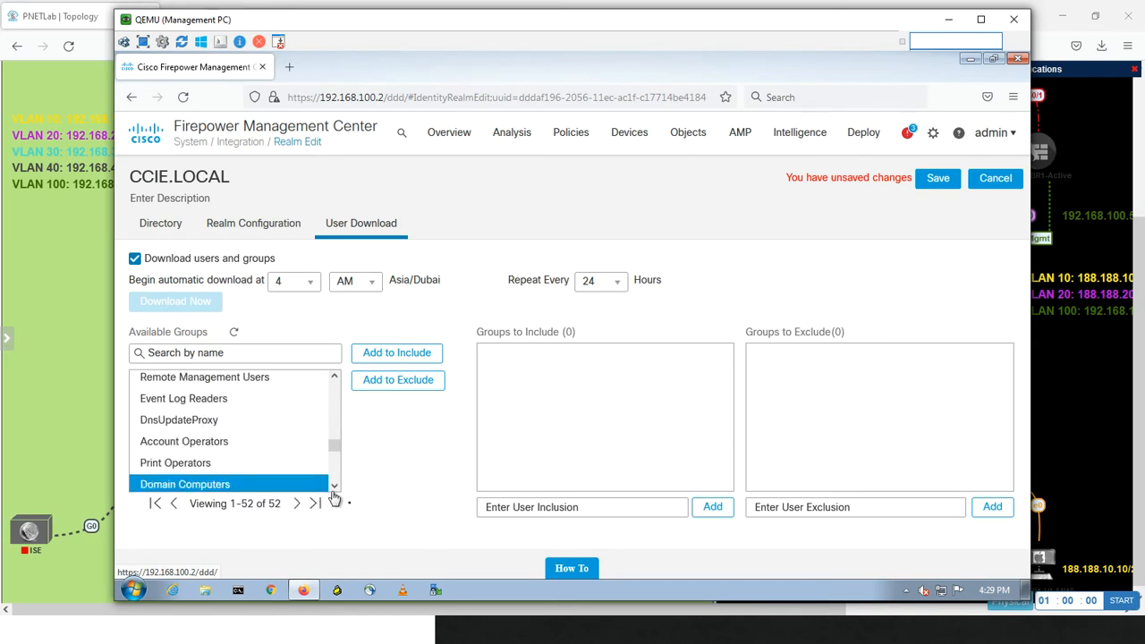
left_click(334, 488)
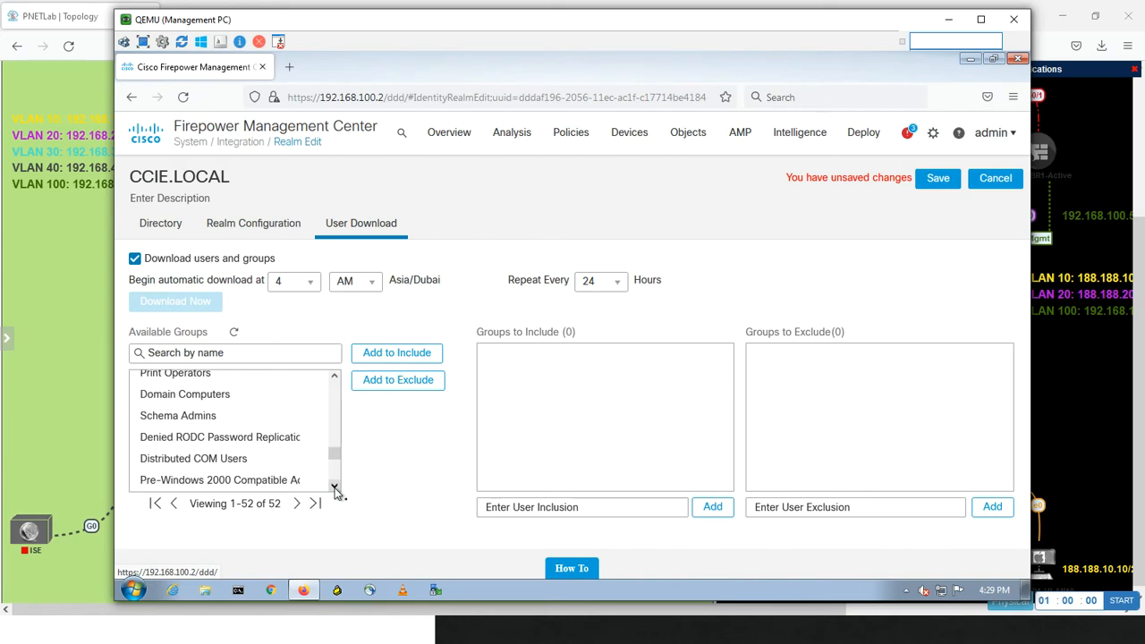
left_click(334, 488)
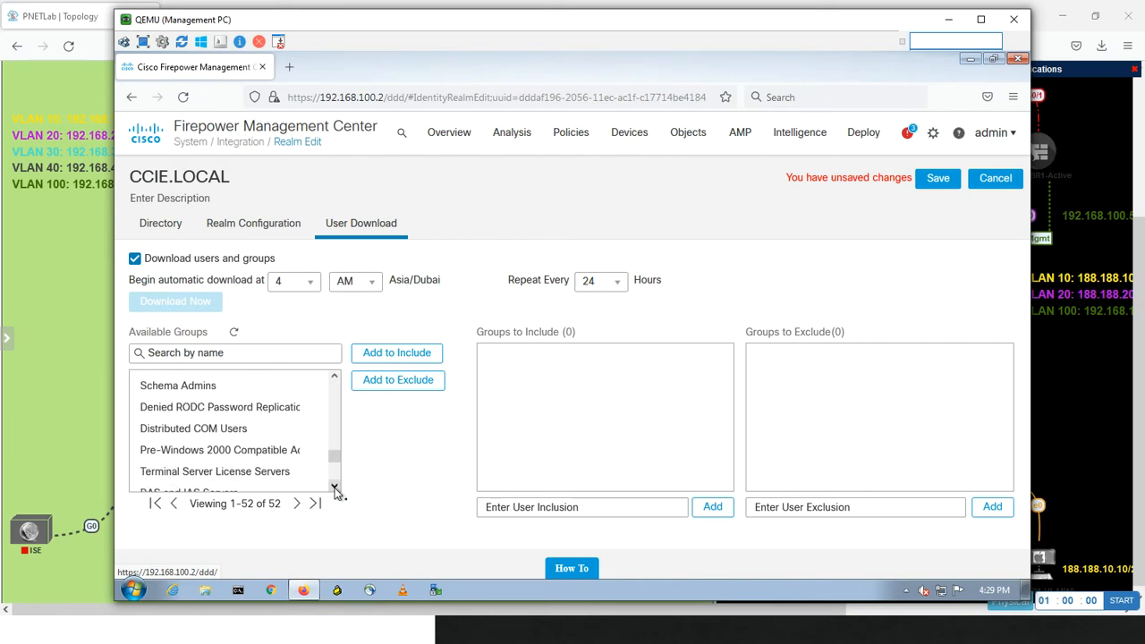
left_click(334, 488)
left_click(334, 488)
left_click(334, 488)
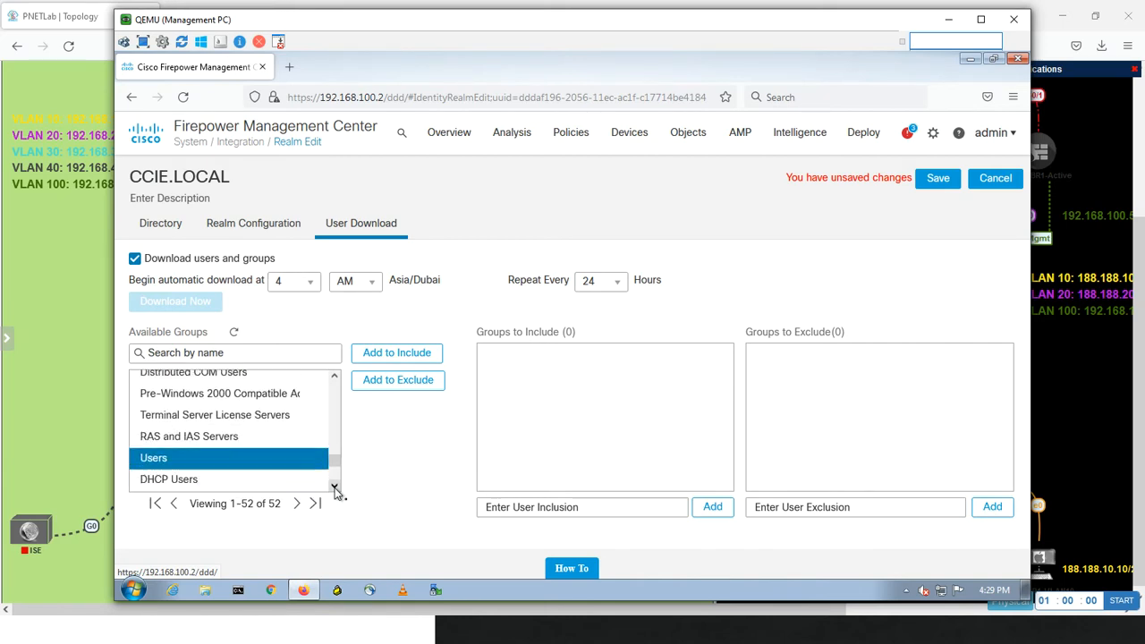
left_click(334, 488)
left_click(335, 488)
left_click(334, 488)
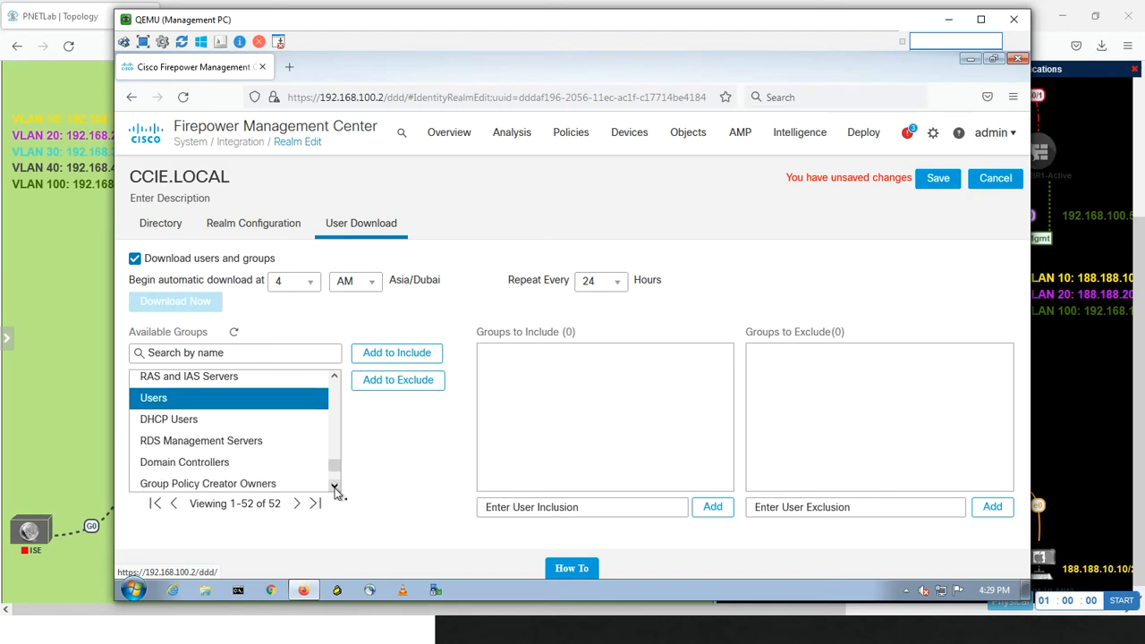
left_click(335, 488)
left_click(334, 488)
left_click(335, 488)
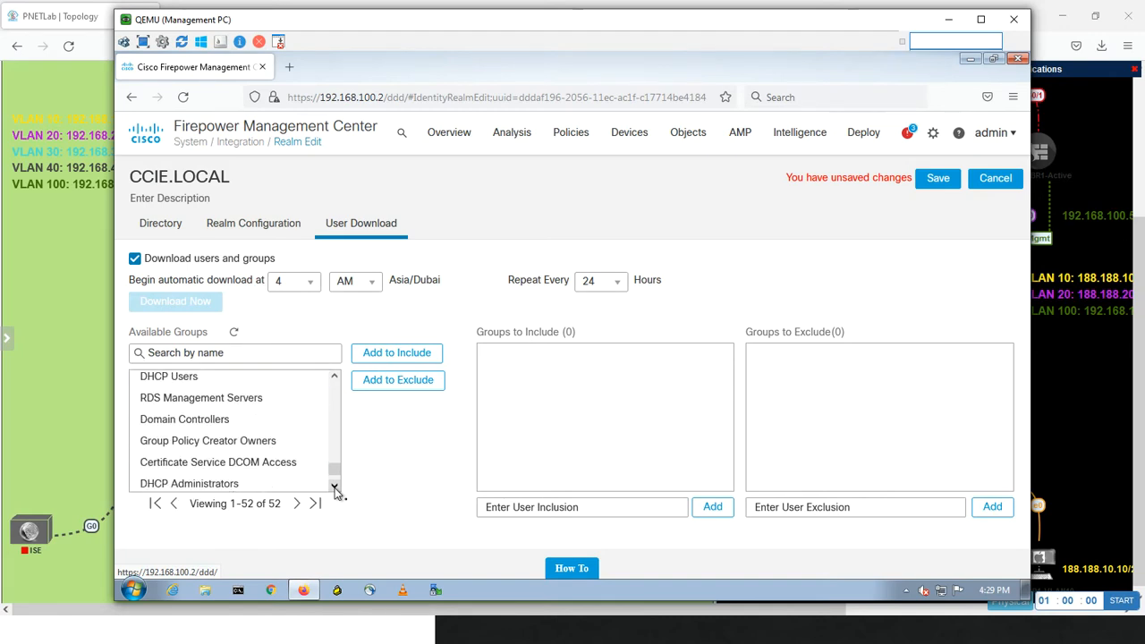
left_click(334, 489)
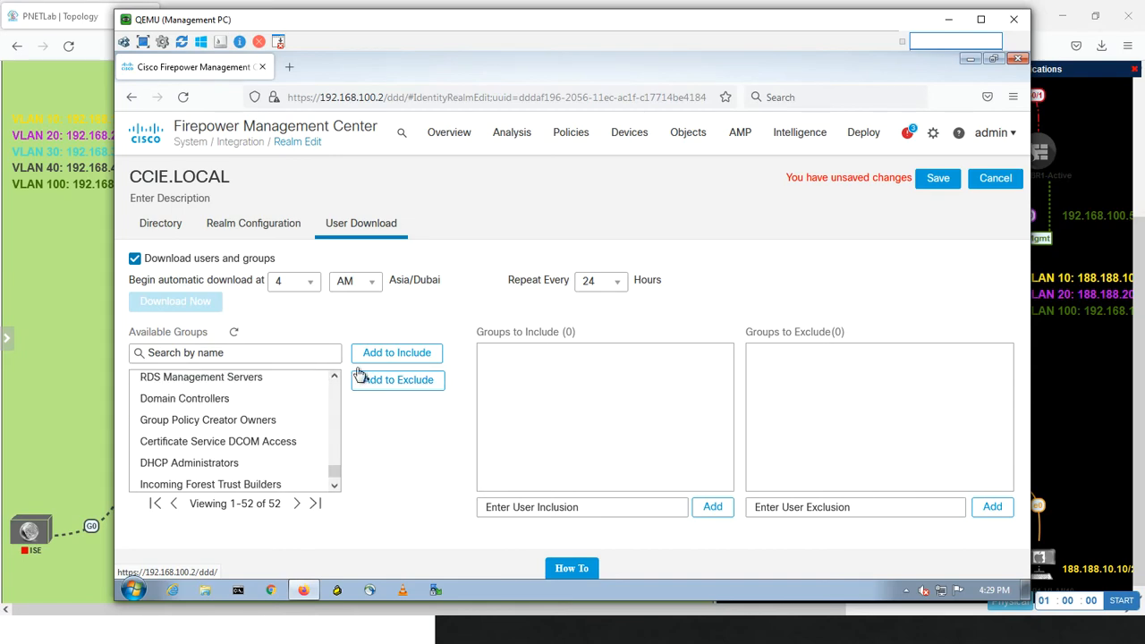
Switch to WinSRV, minimize the System window and open Active Directory Users and Computers from Server Manager
key("alt+Tab")
key("alt+Tab")
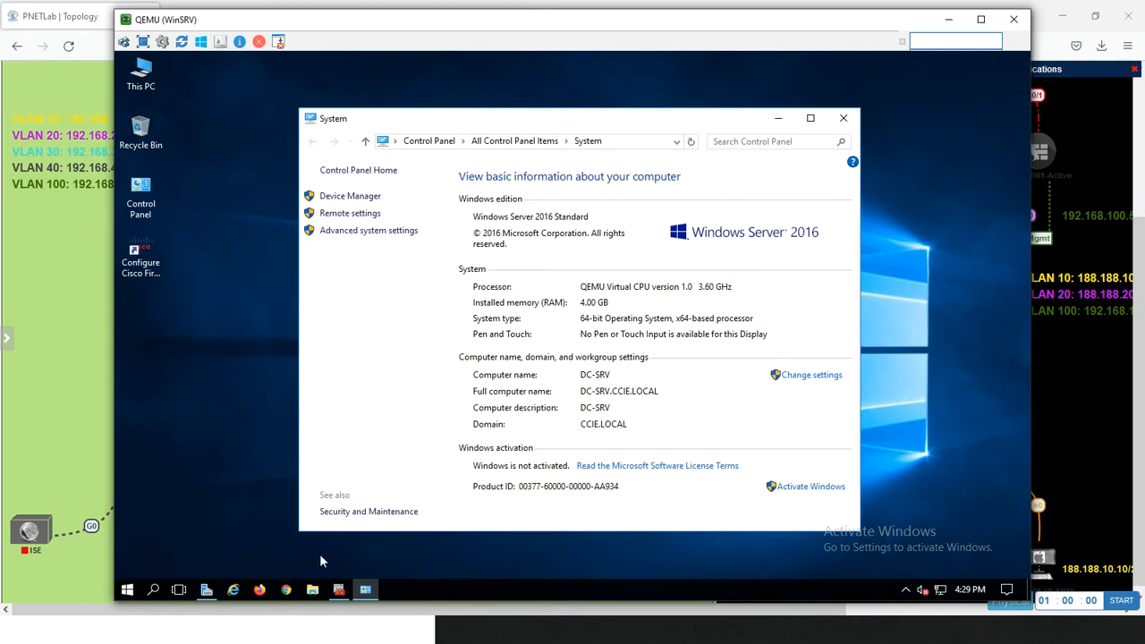
left_click(366, 590)
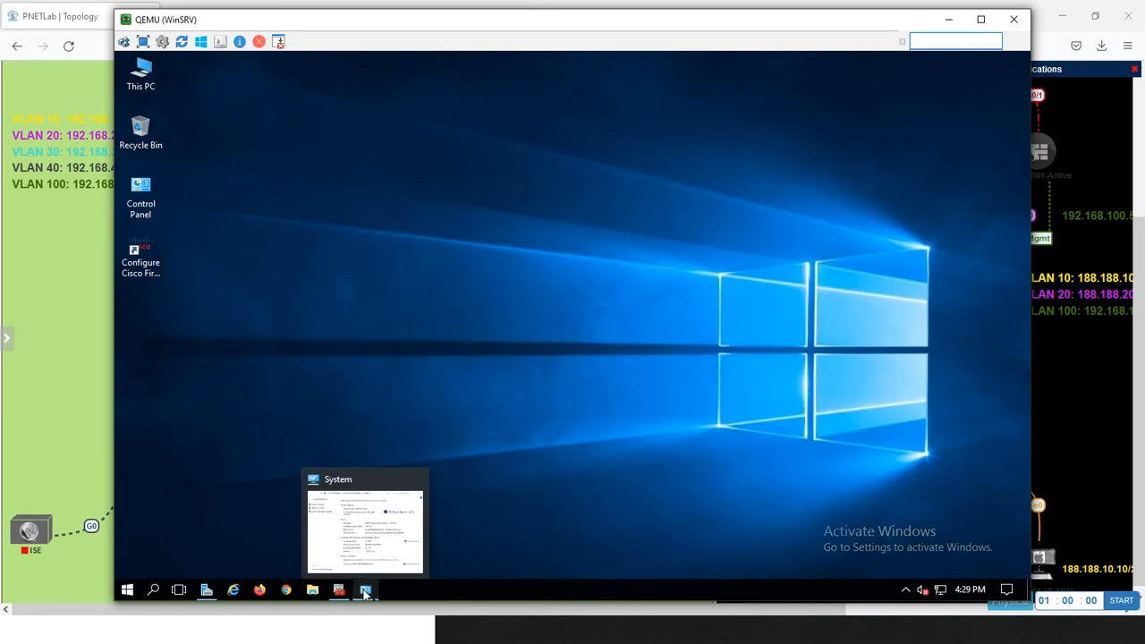
left_click(215, 593)
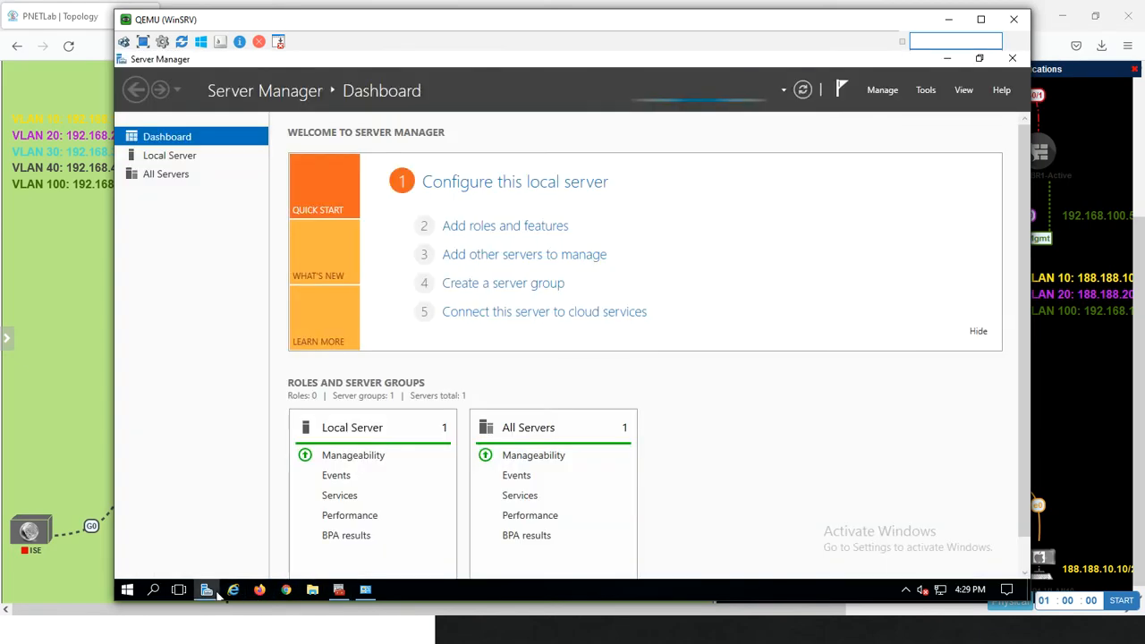
left_click(930, 92)
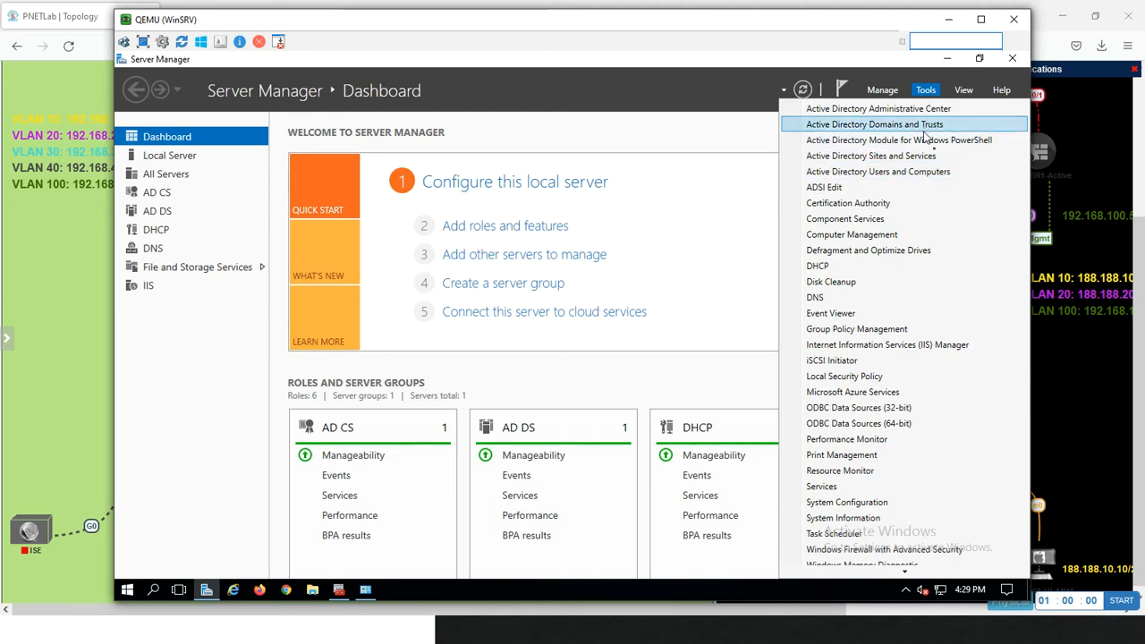
left_click(921, 173)
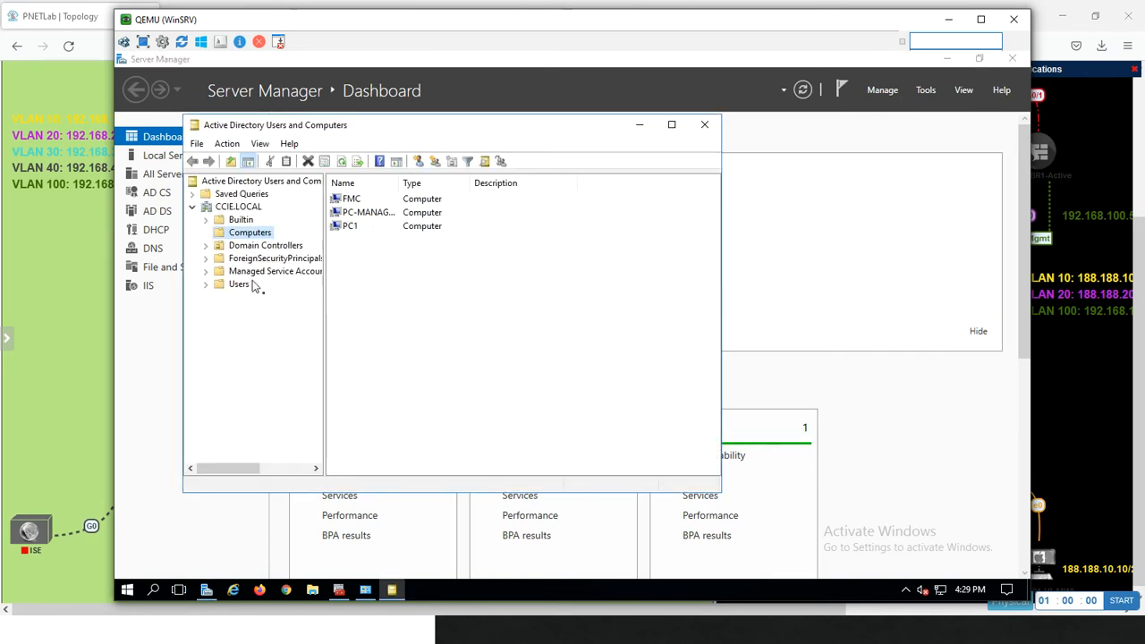
Create a security group named Miaari-GP with domain local scope in the Users container of CCIE.LOCAL
left_click(238, 285)
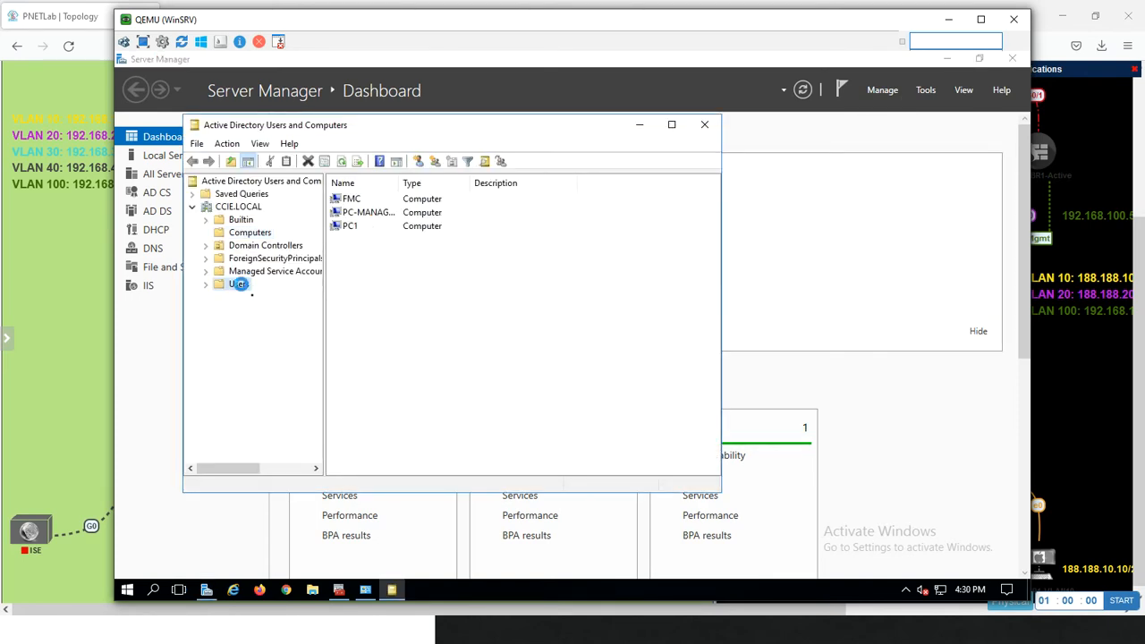
right_click(243, 289)
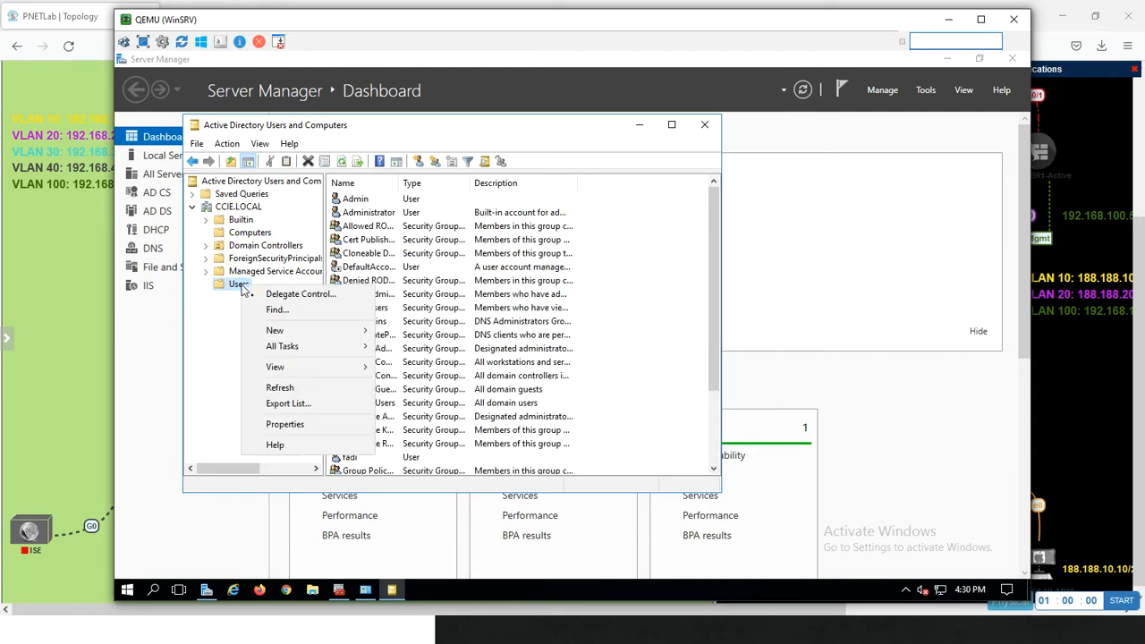
mouse_move(288, 334)
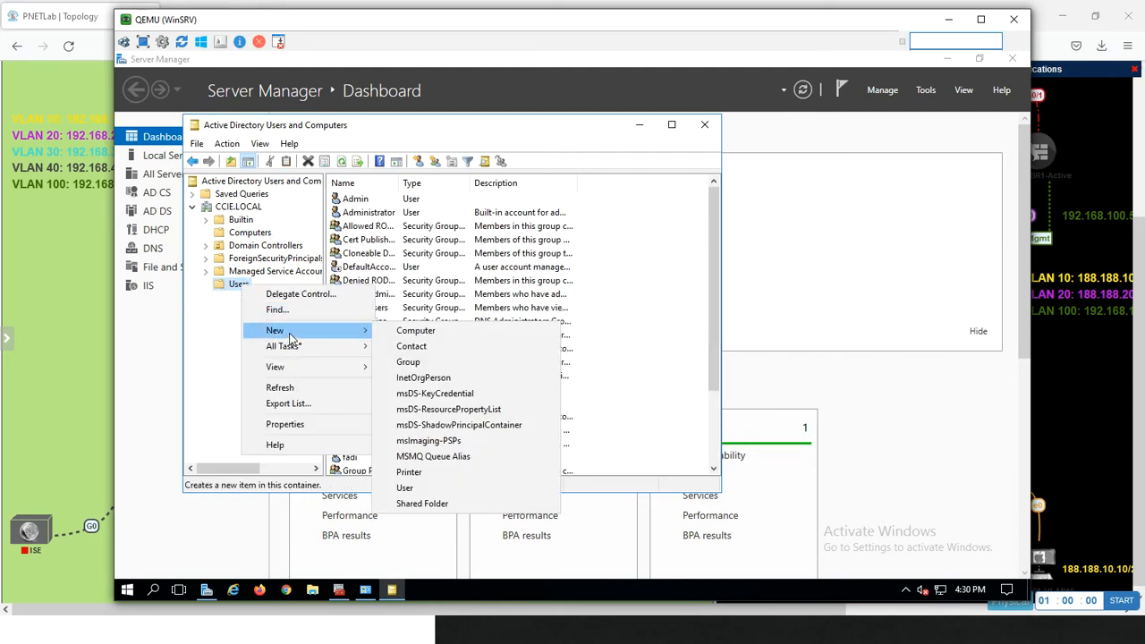
left_click(433, 362)
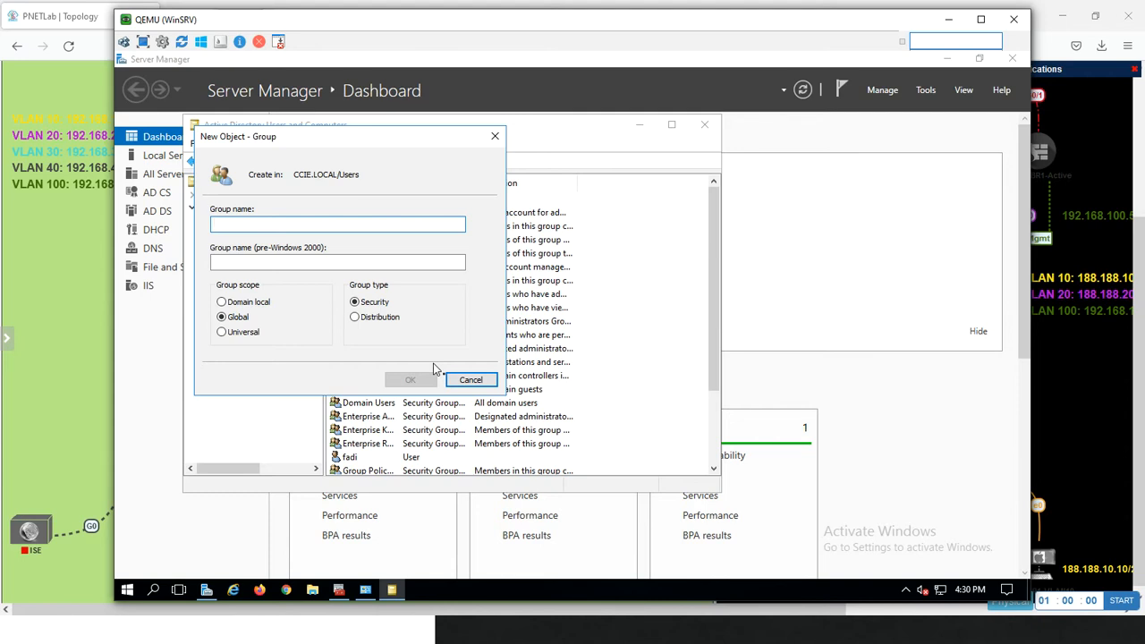
type("Miam")
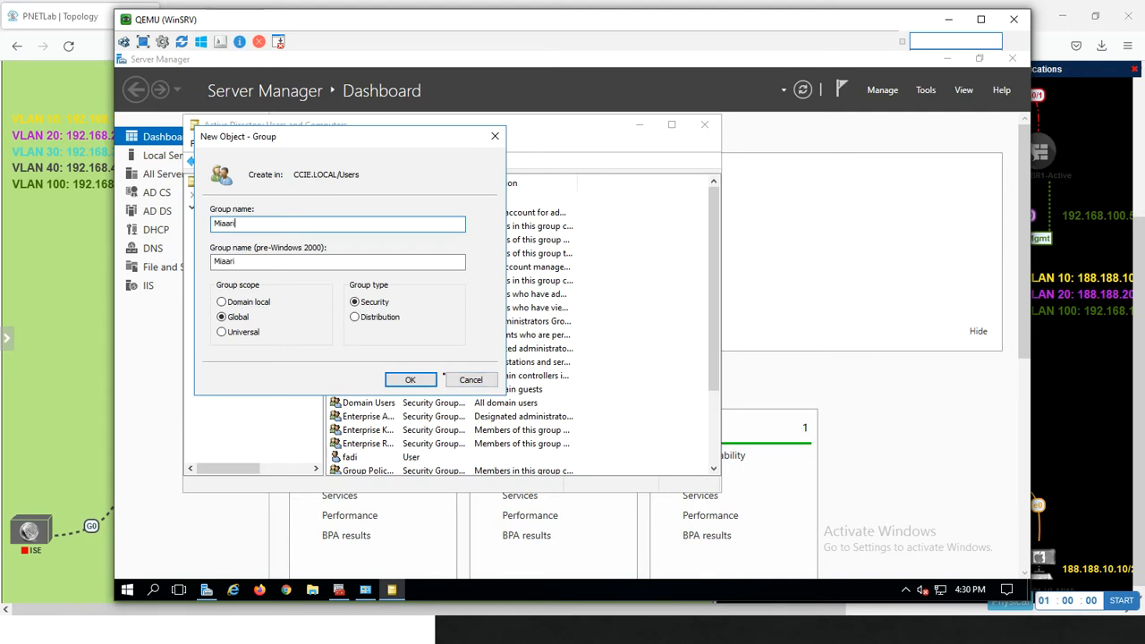
type("iaari-")
key("shift")
key("shift")
key("shift")
key("shift")
key("shift")
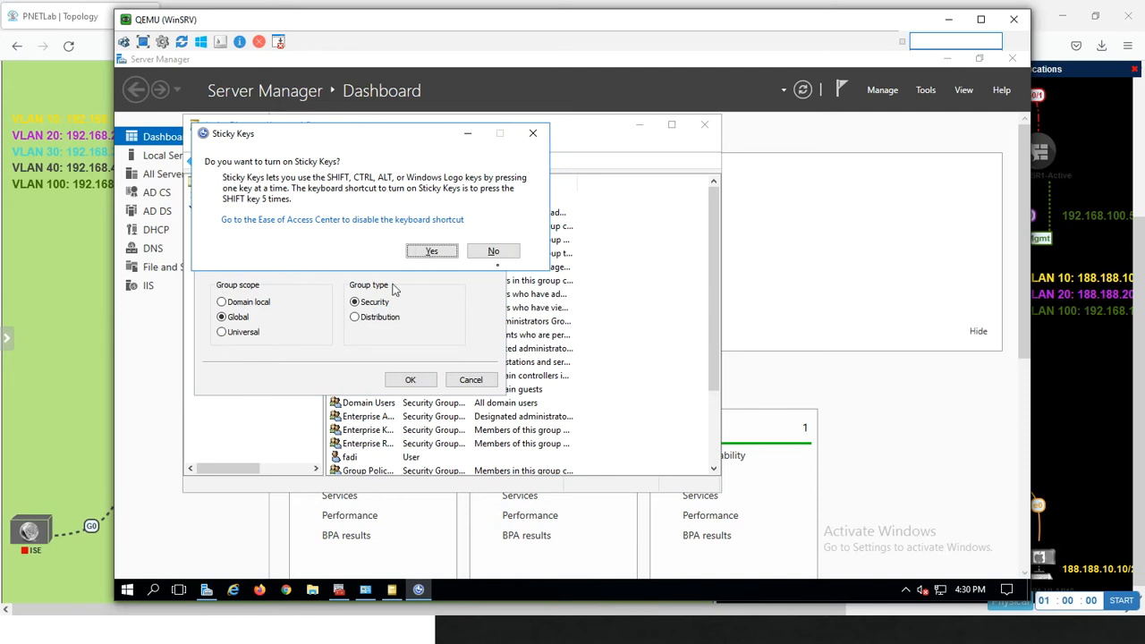
left_click(433, 250)
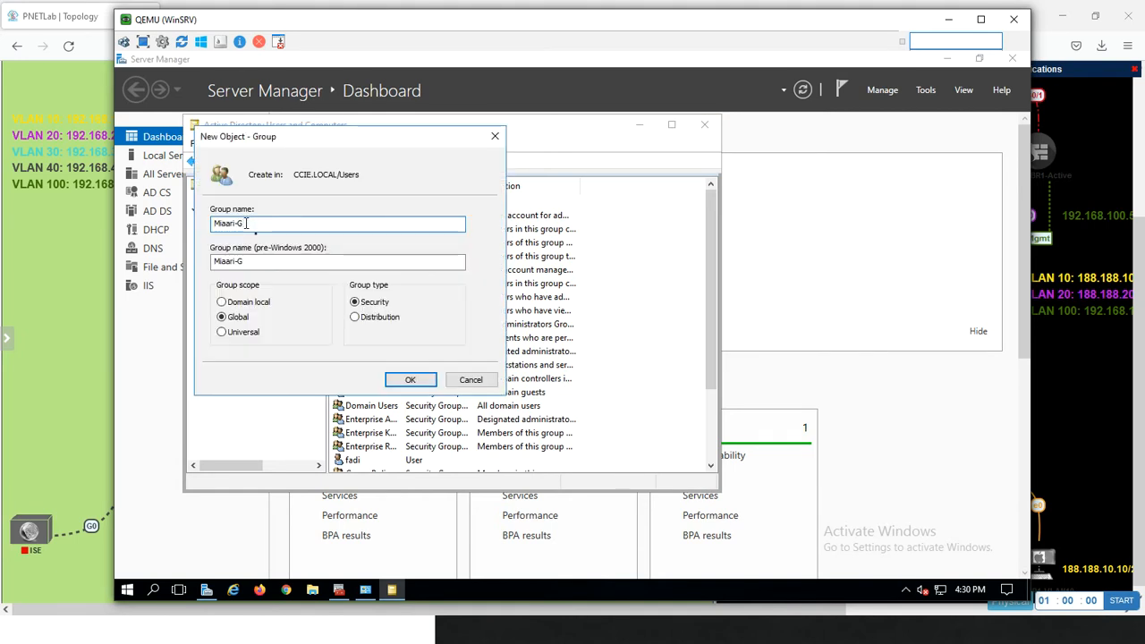
type("P")
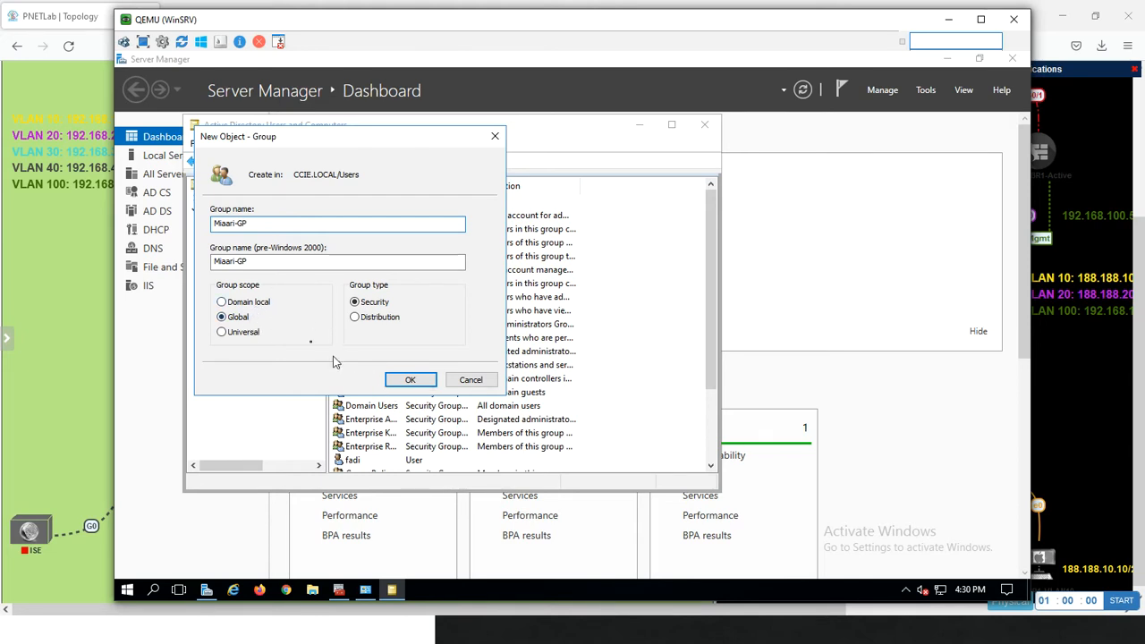
left_click(263, 303)
left_click(404, 379)
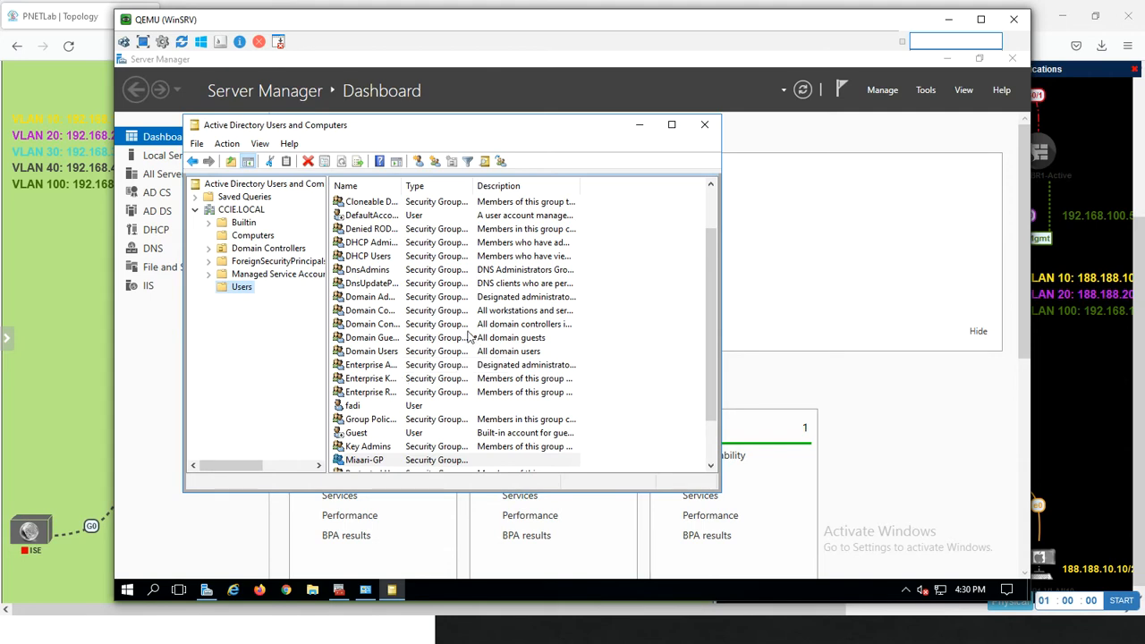
Open the Miaari-GP group's members and try to add an object matching miaar
right_click(377, 461)
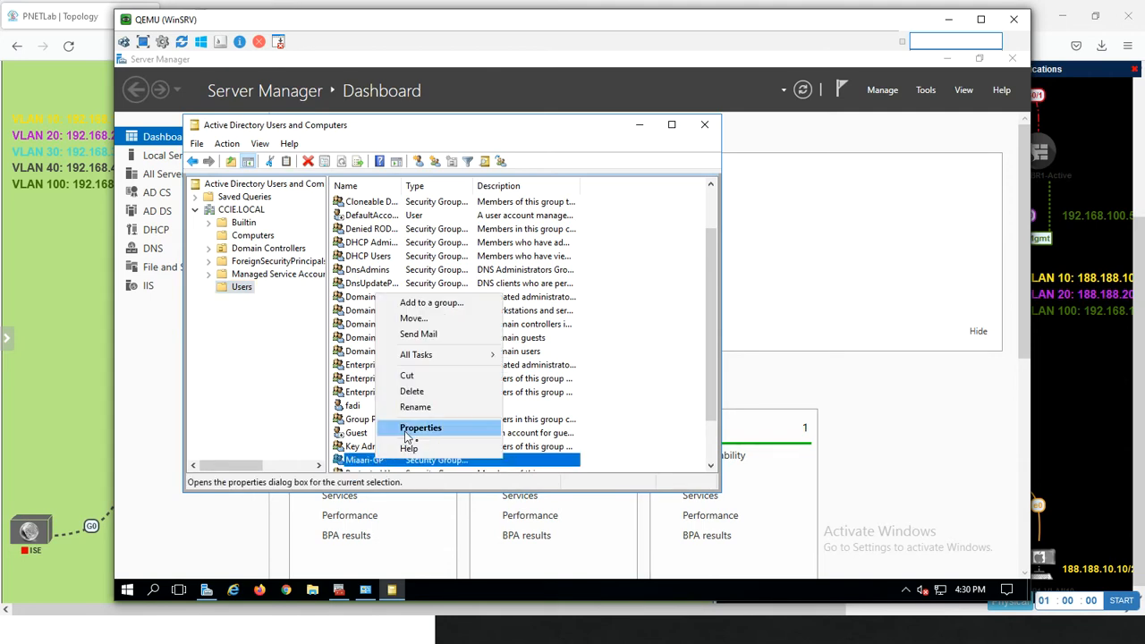
left_click(408, 431)
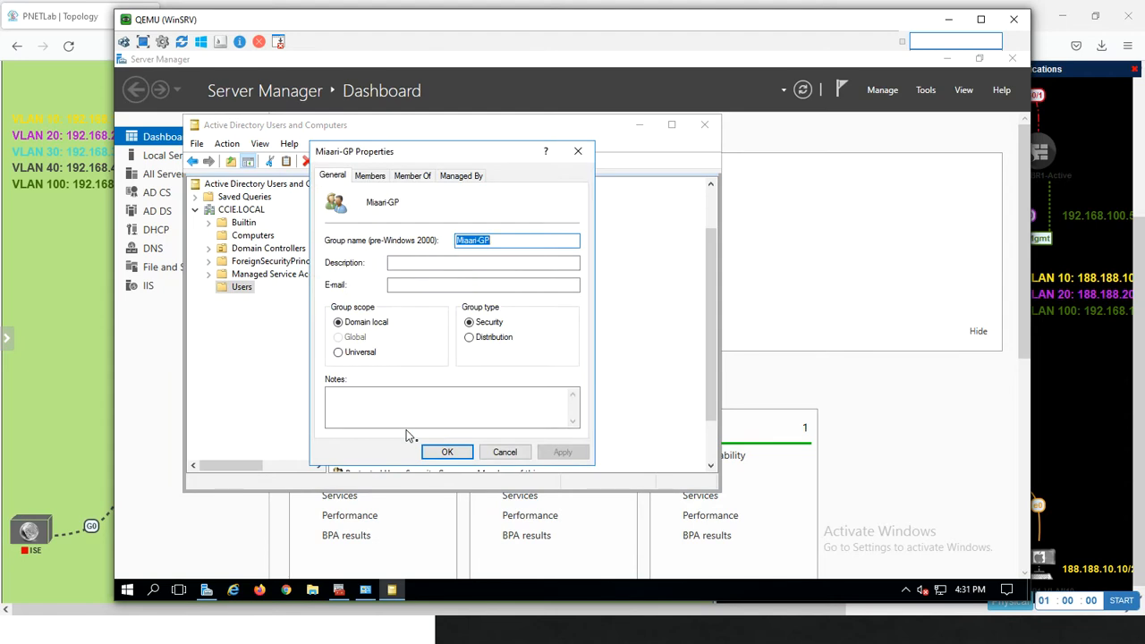
left_click(369, 177)
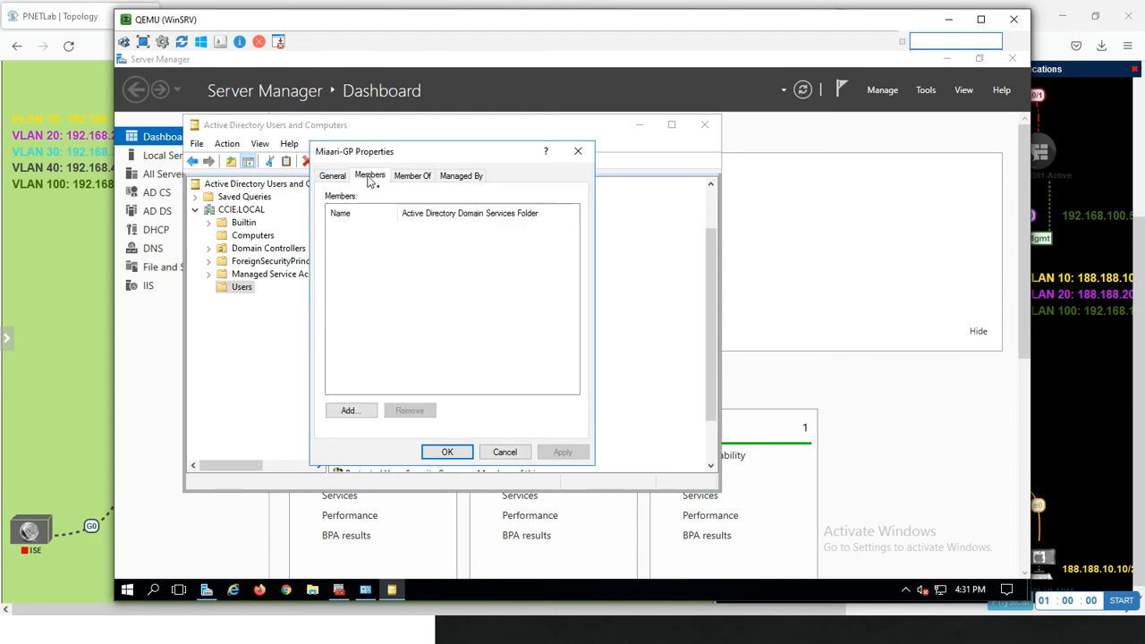
left_click(353, 410)
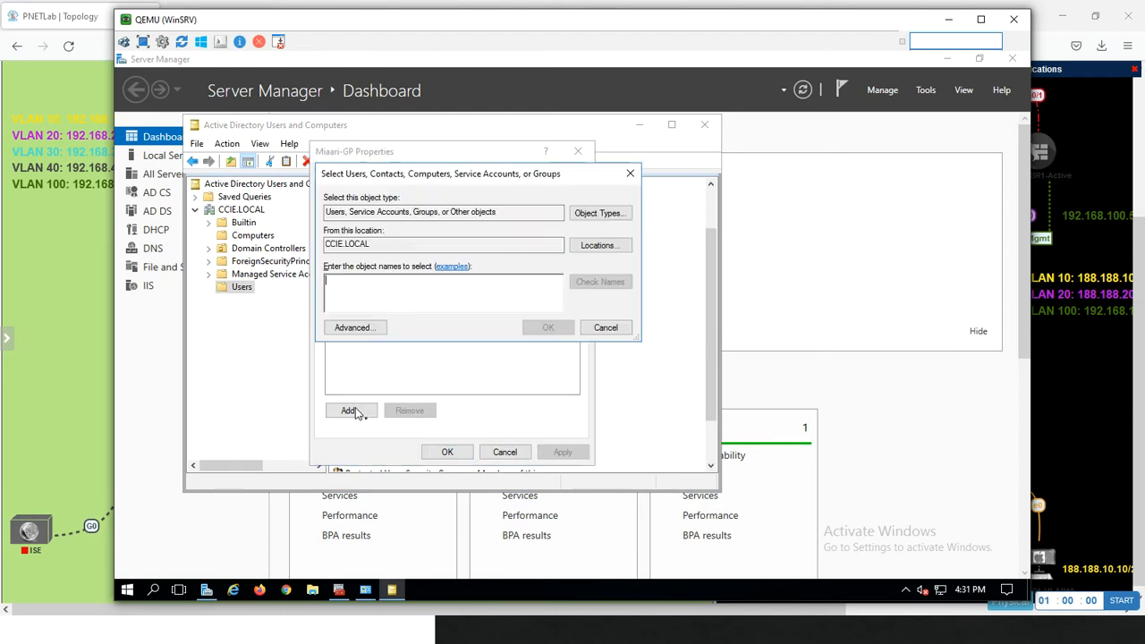
type("miaari")
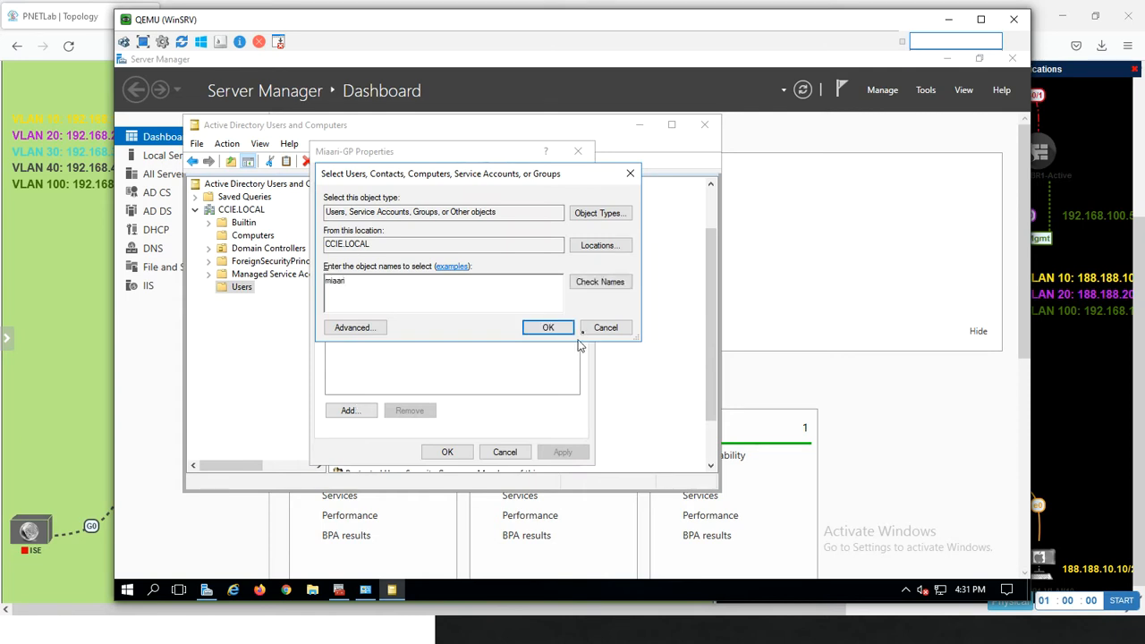
left_click(587, 282)
key("ctrl+a")
key("BackSpace")
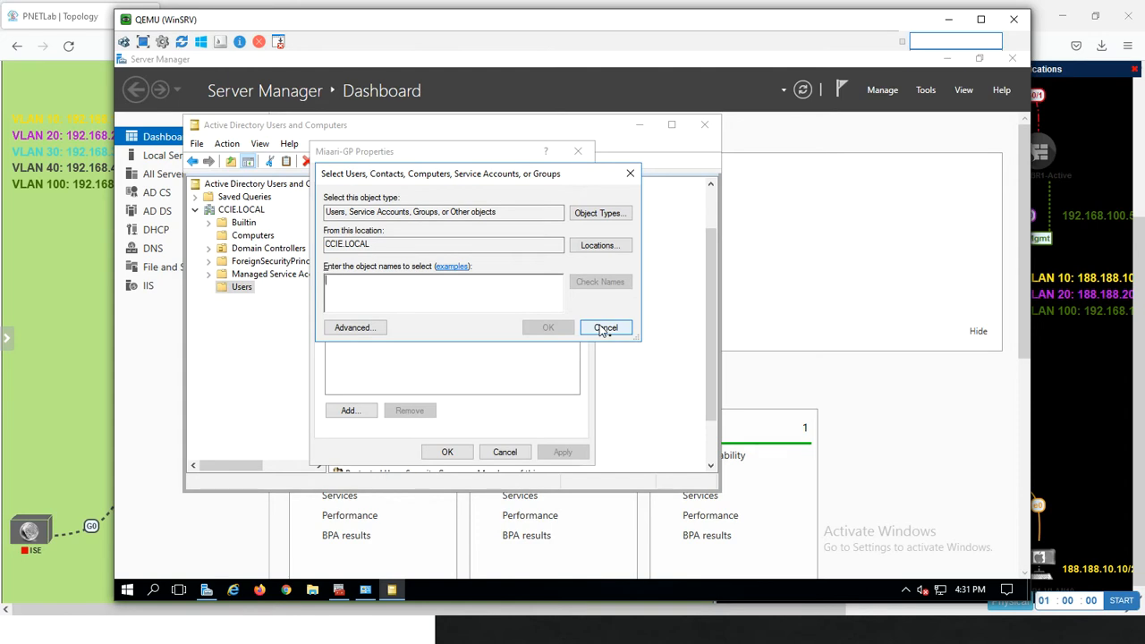
Find the objects matching domain, add Domain Admins as a member of Miaari-GP and apply the change
type("domain")
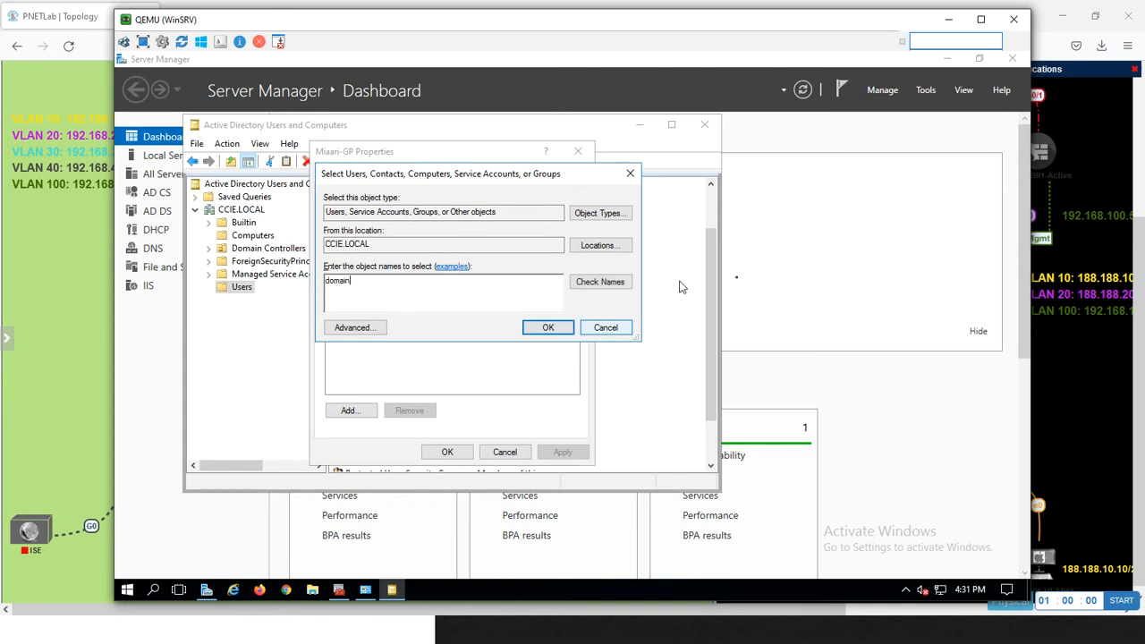
left_click(597, 281)
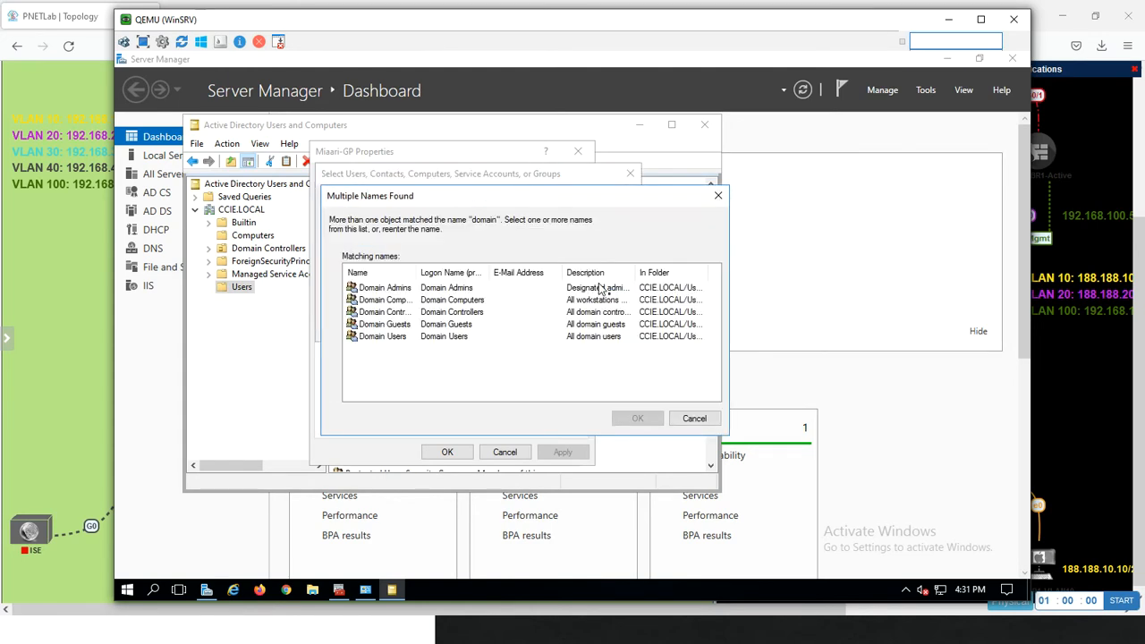
double_click(396, 288)
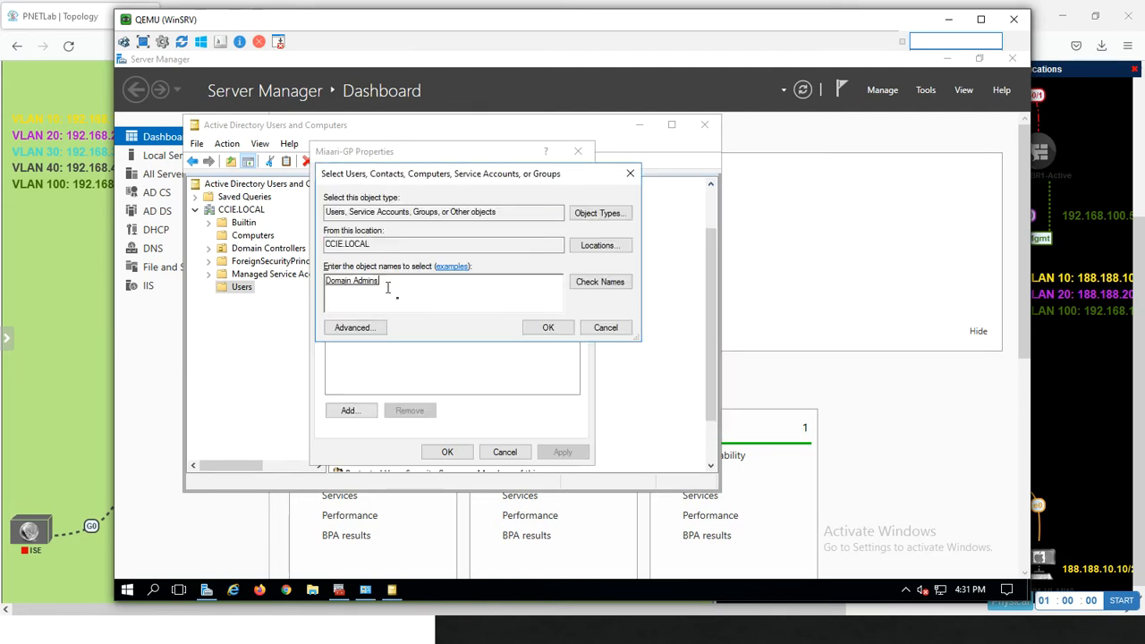
left_click(538, 328)
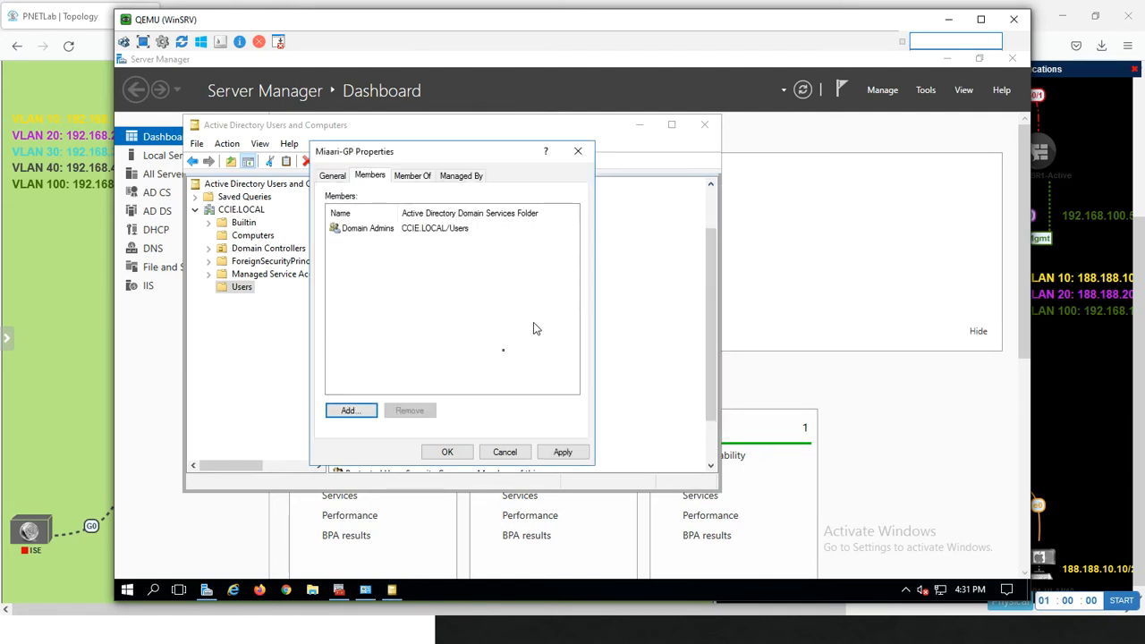
left_click(561, 453)
left_click(449, 452)
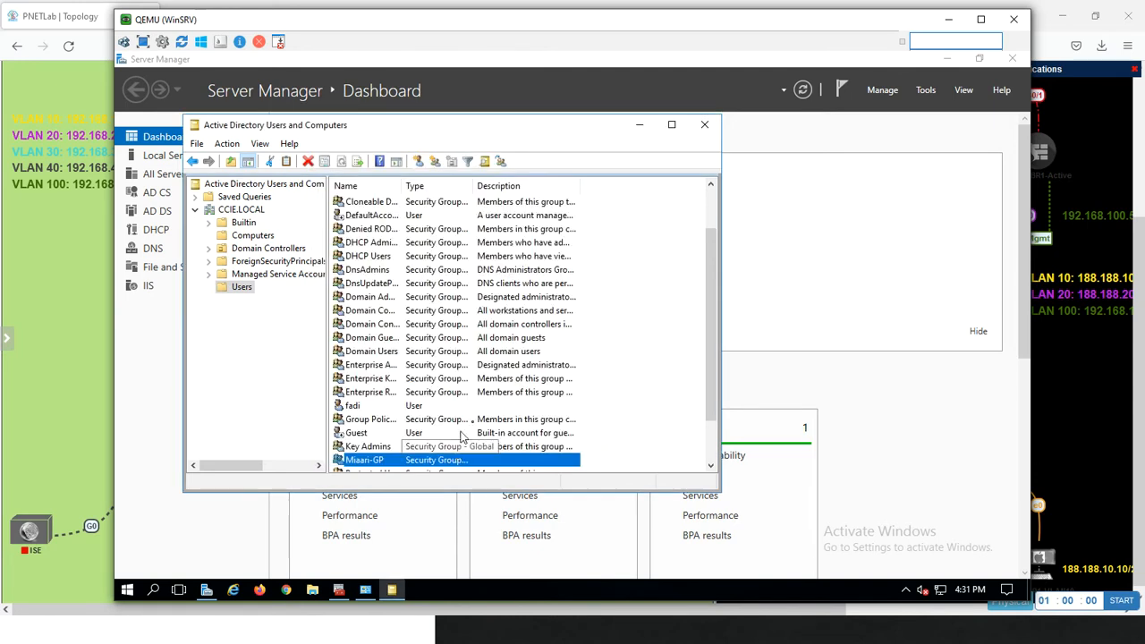
right_click(383, 460)
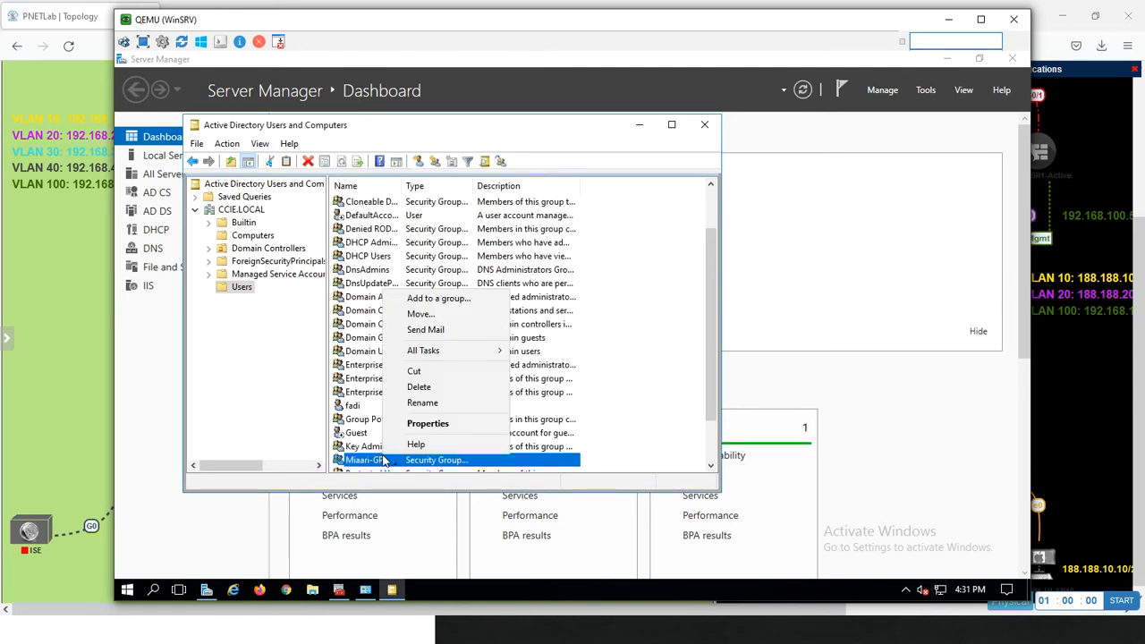
left_click(417, 424)
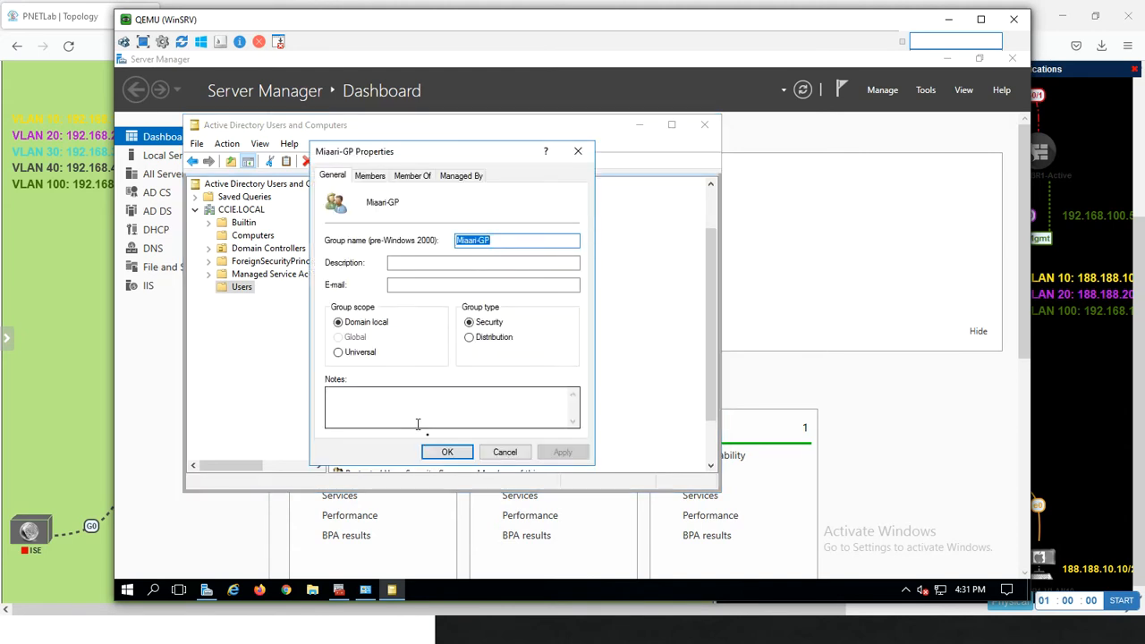
left_click(417, 176)
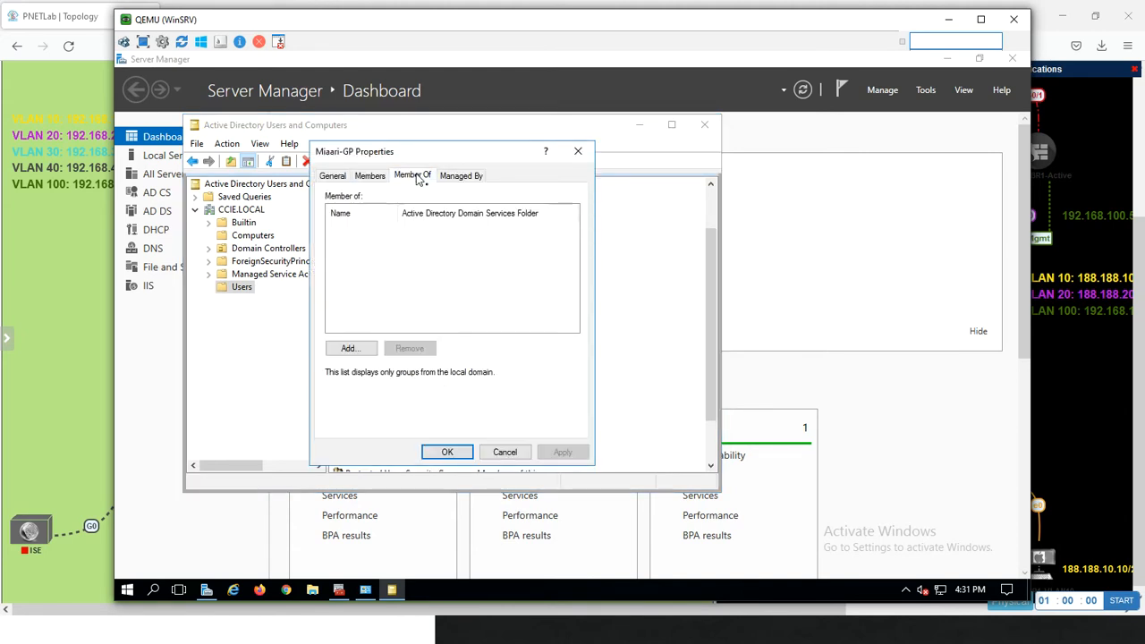
left_click(348, 349)
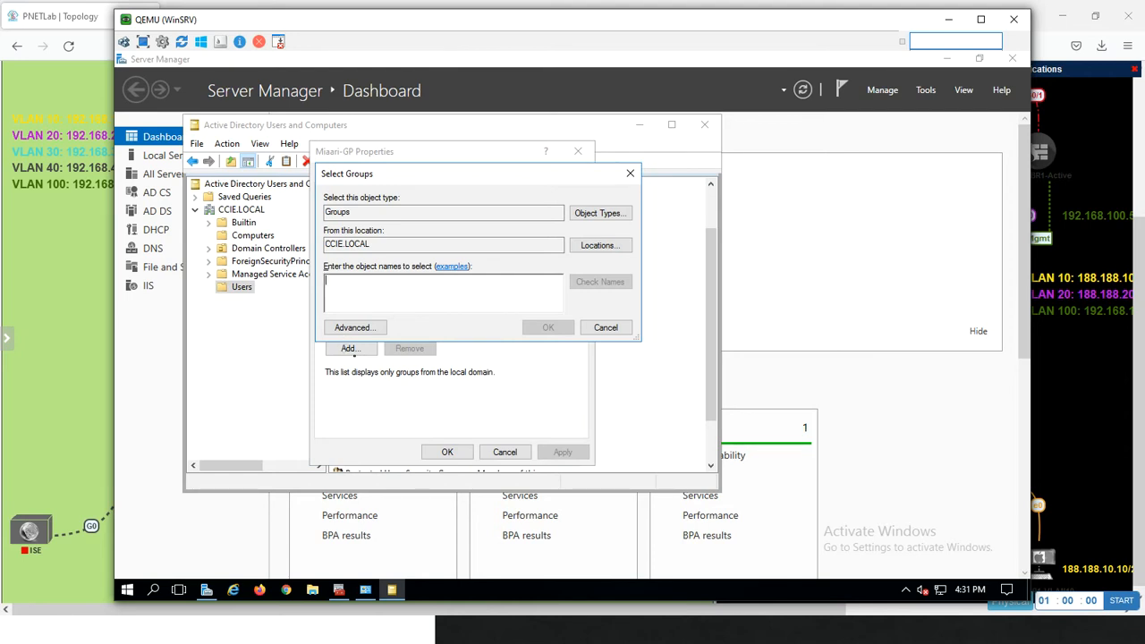
type("miaari")
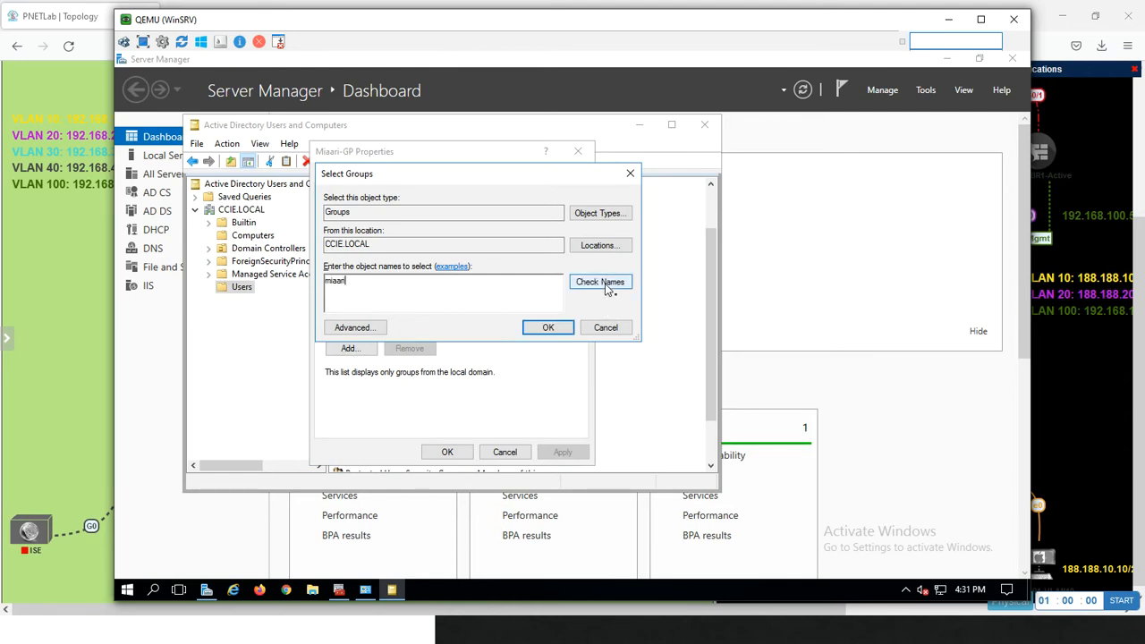
left_click(605, 286)
left_click(491, 304)
key("BackSpace")
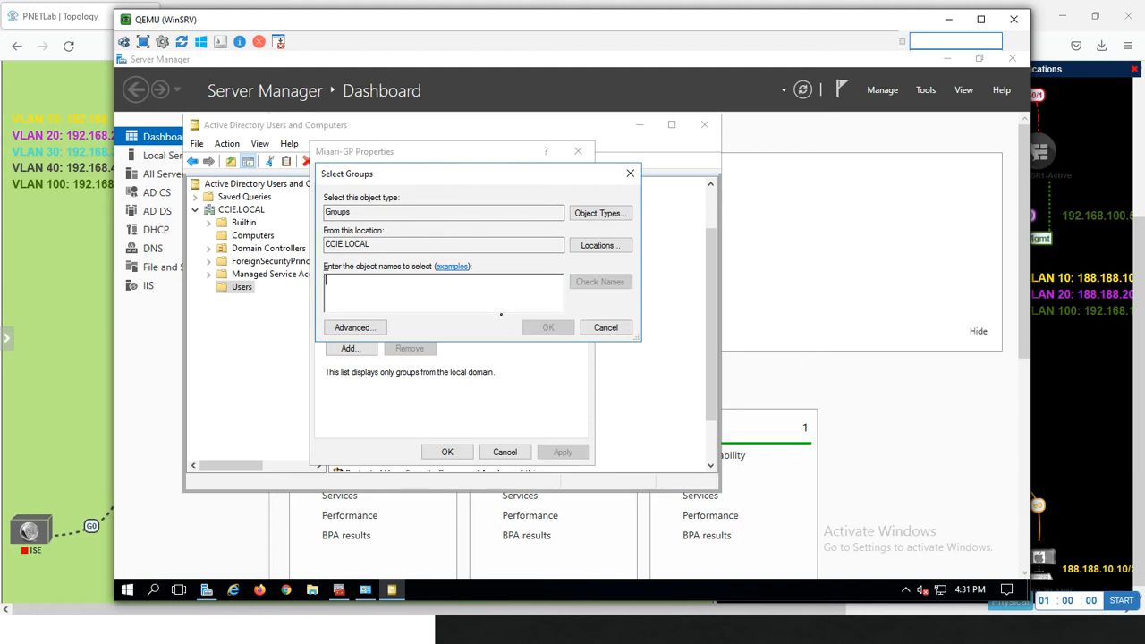
left_click(612, 326)
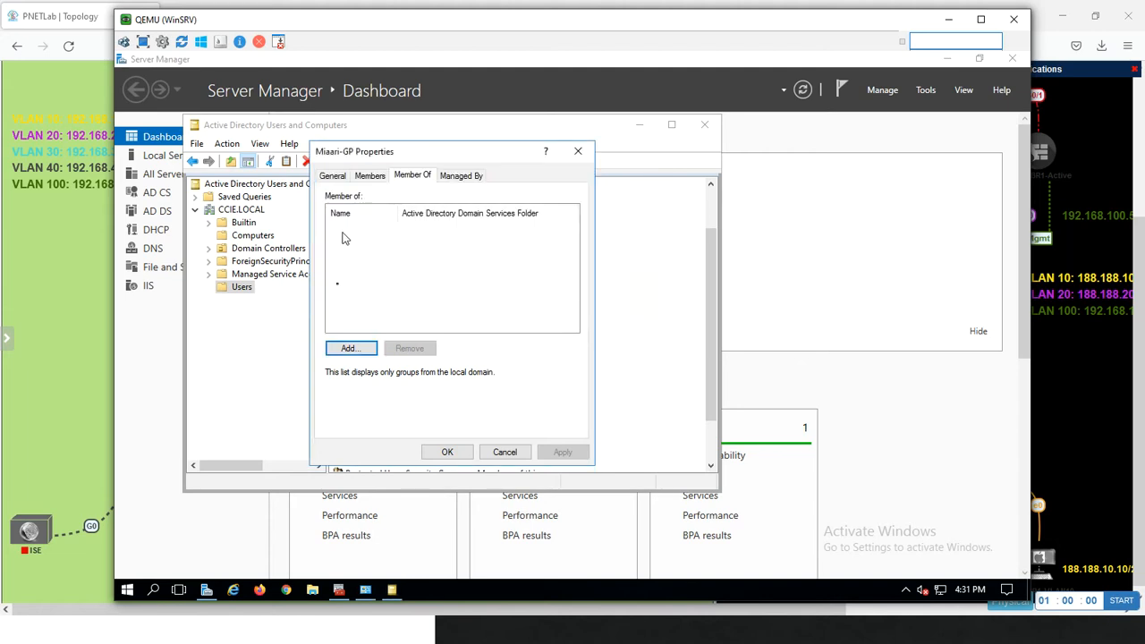
left_click(503, 450)
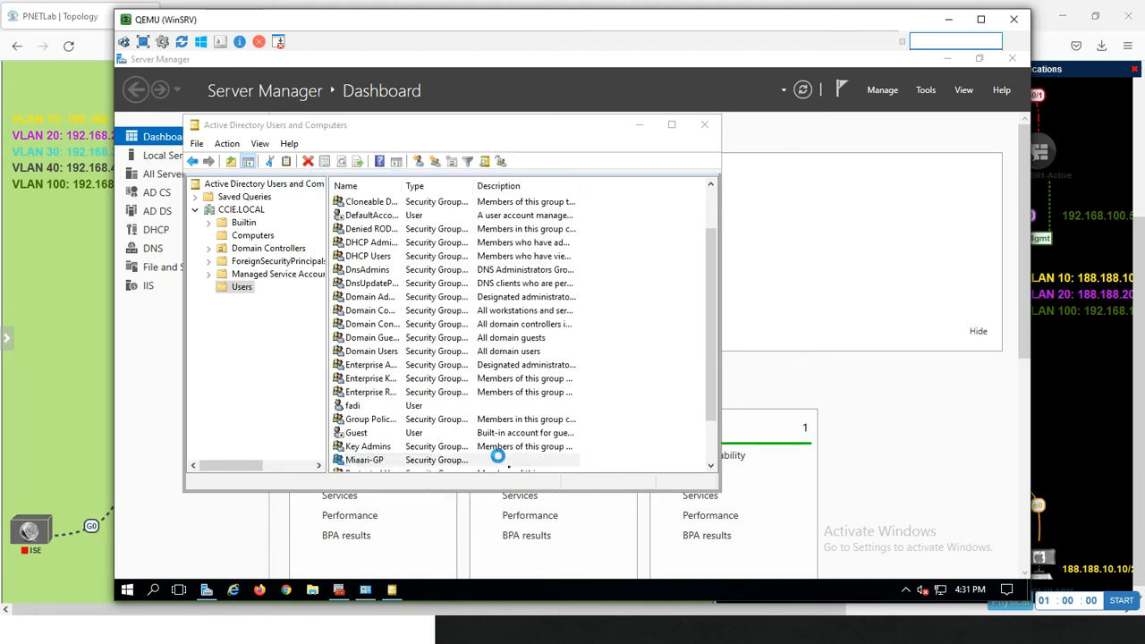
Switch to the Management PC and turn the CCIE.LOCAL realm's user and group download off and on again to reload the available groups
key("alt+Tab")
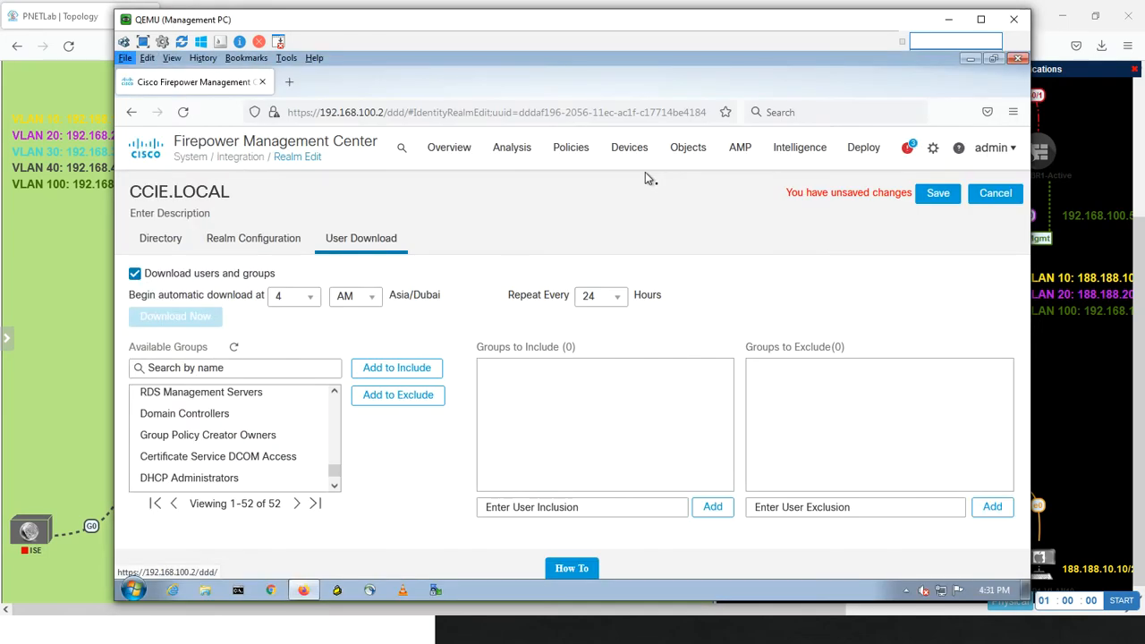
left_click(135, 275)
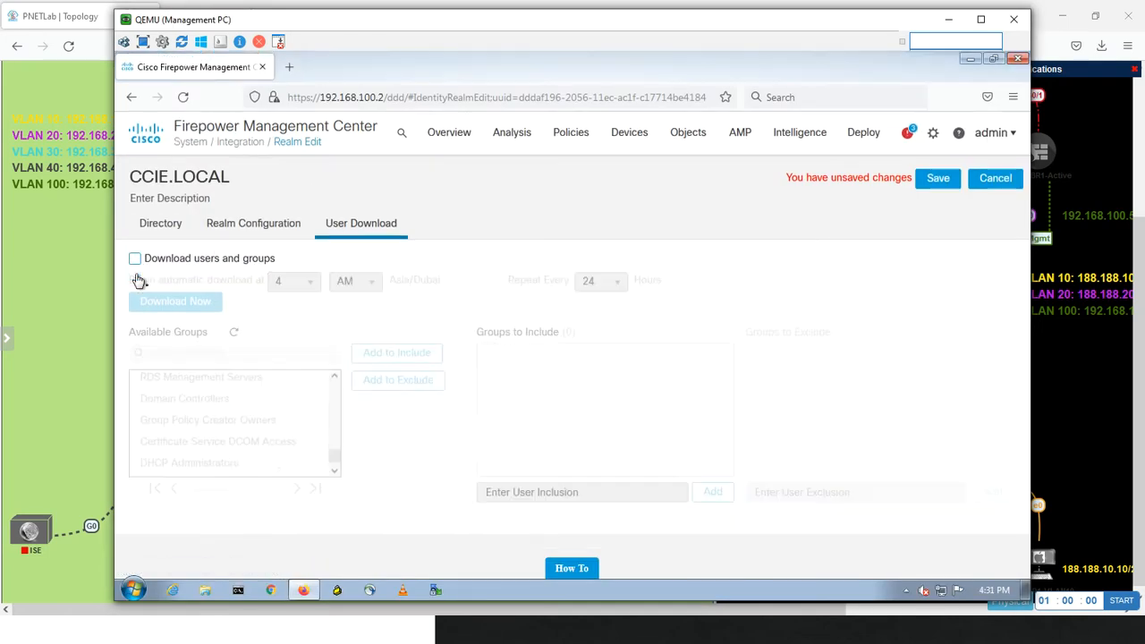
left_click(135, 259)
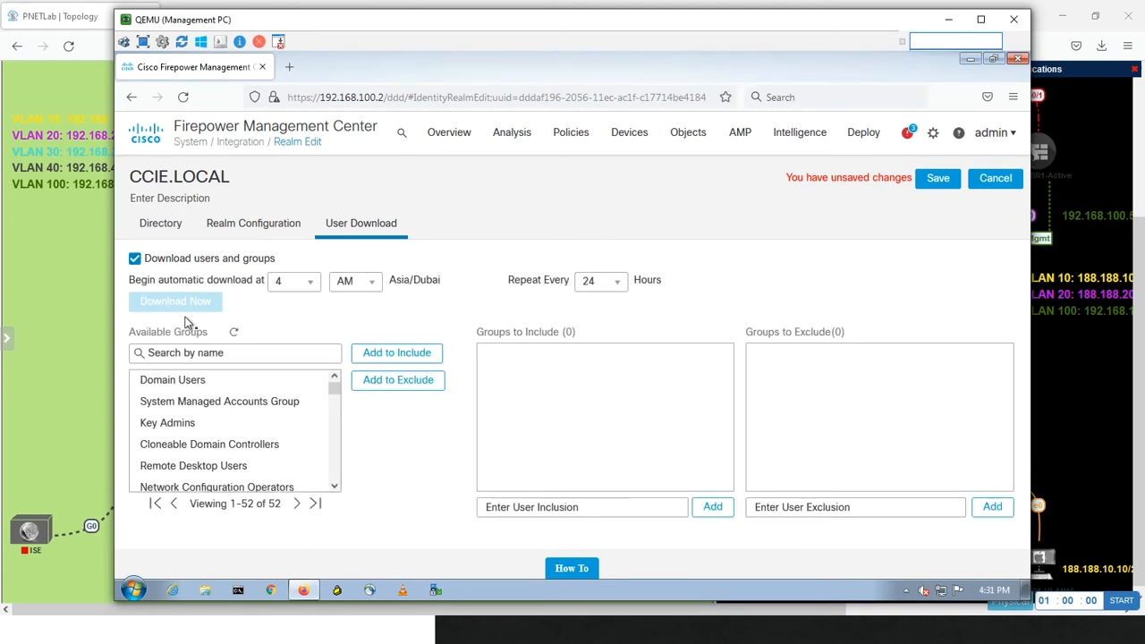
Search the realm's available groups for miaar and clear the search
left_click(207, 354)
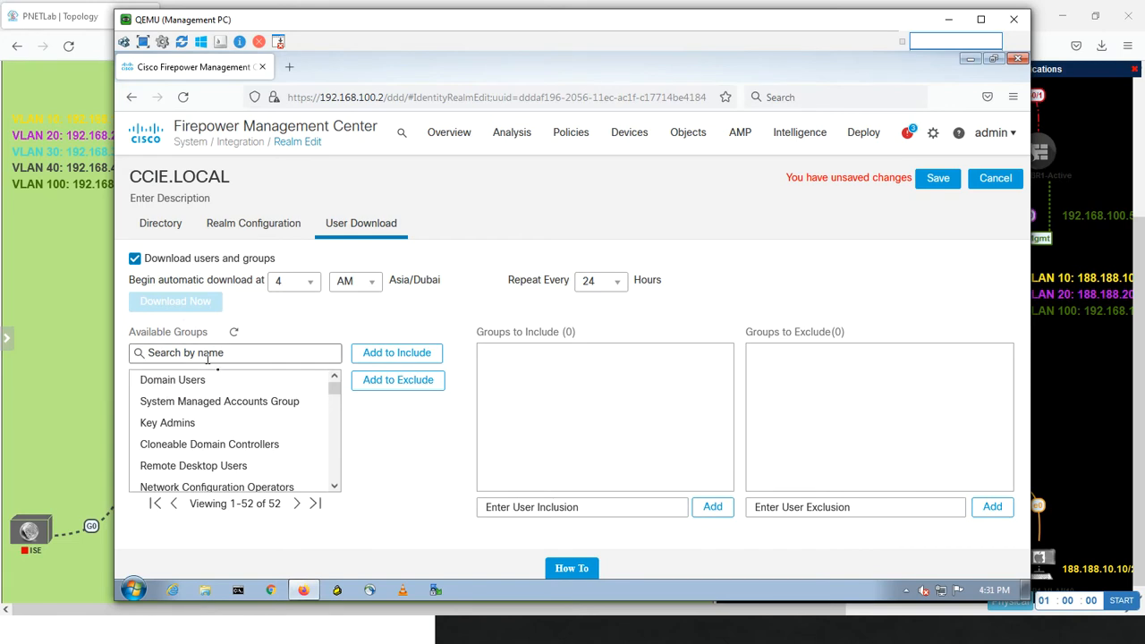
type("miaar")
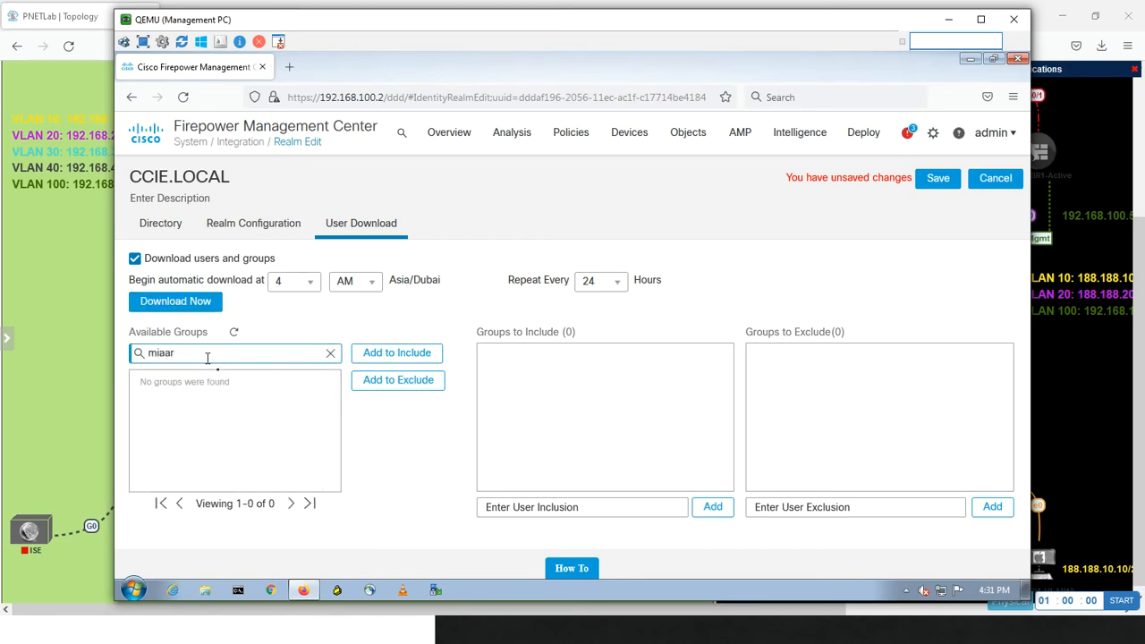
key("BackSpace")
key("BackSpace")
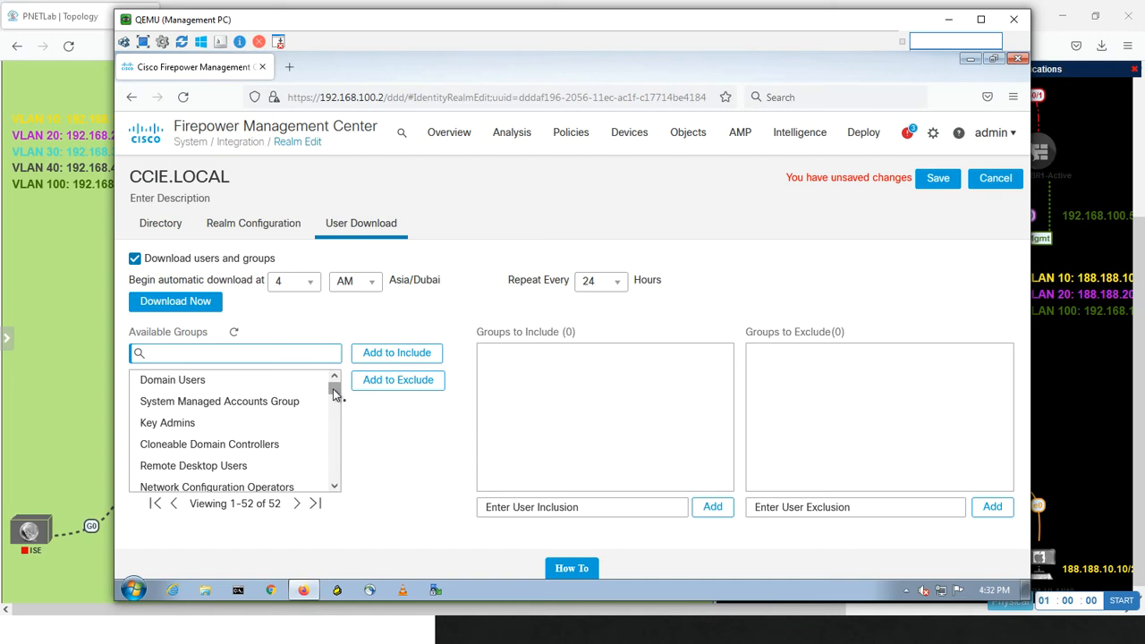
Add the Domain Users and MEC-ADMIN groups to the realm's groups to include
left_click(204, 381)
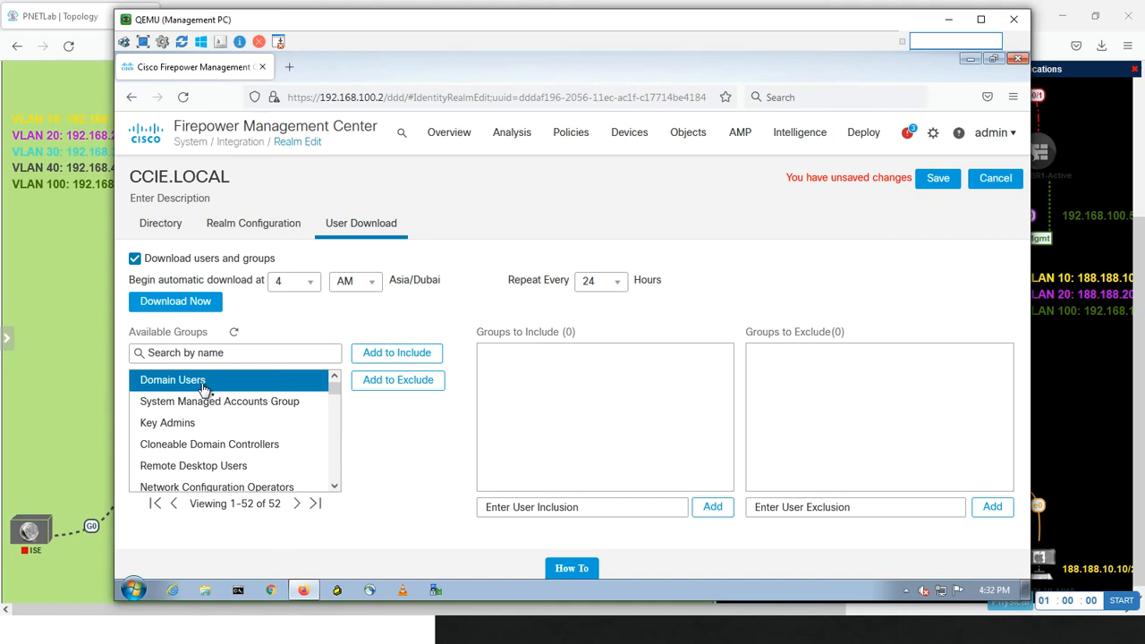
left_click(377, 354)
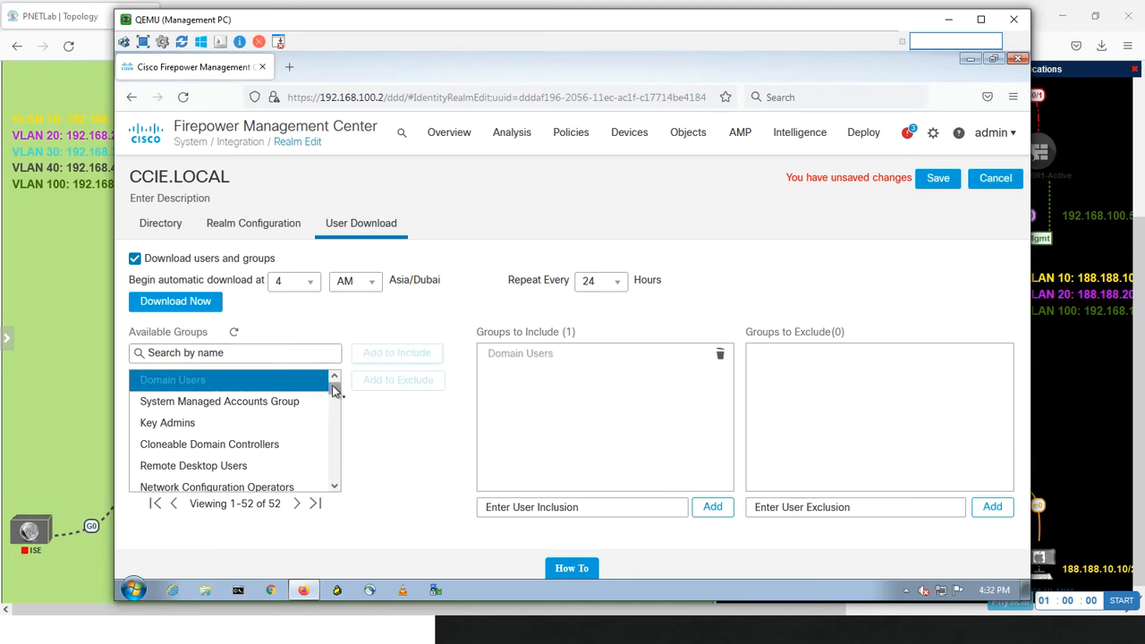
left_click_drag(333, 390, 332, 410)
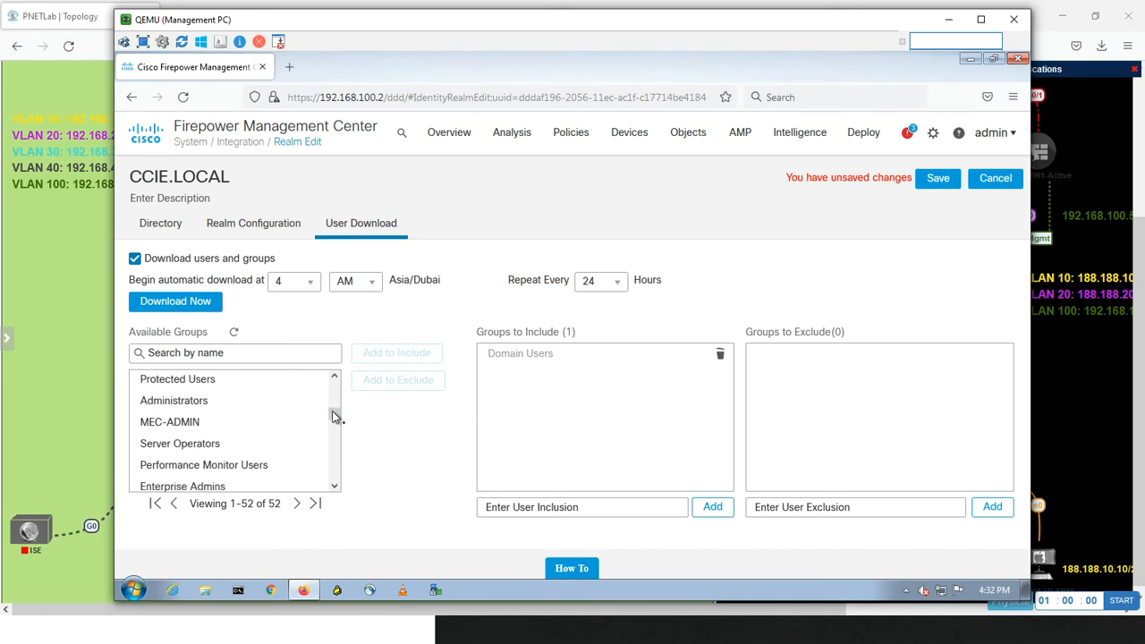
left_click(208, 424)
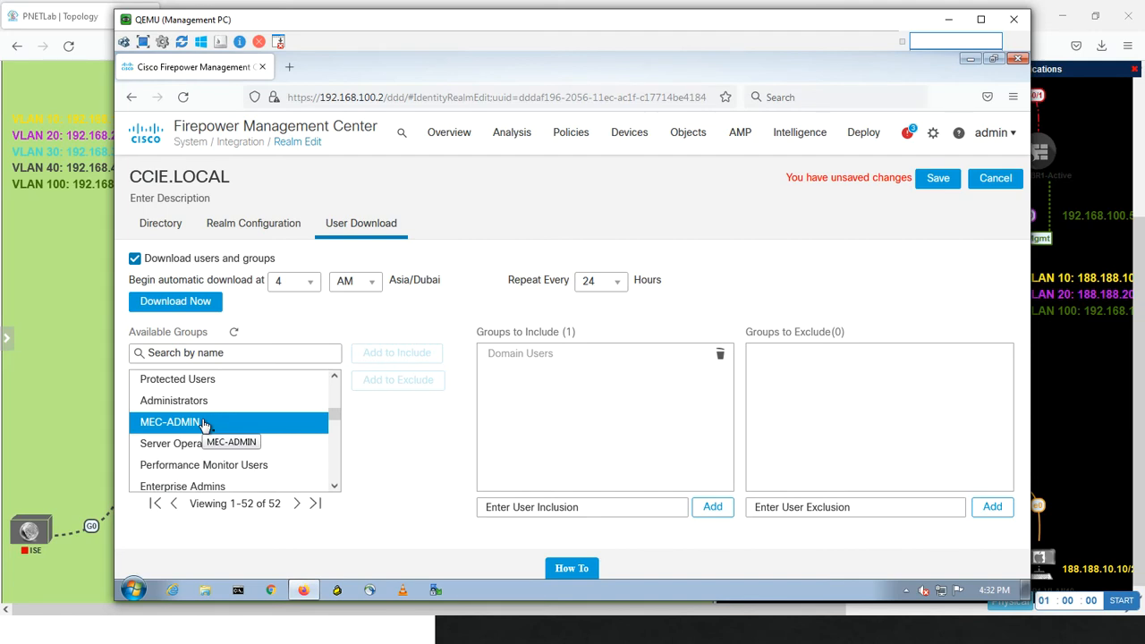
left_click(205, 425)
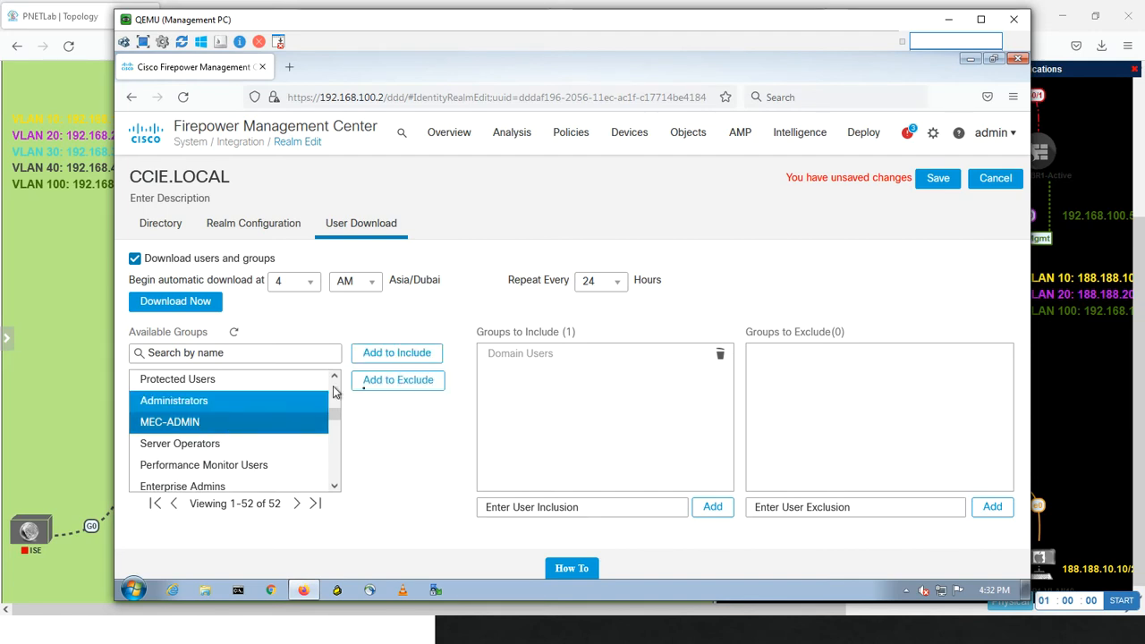
left_click(396, 353)
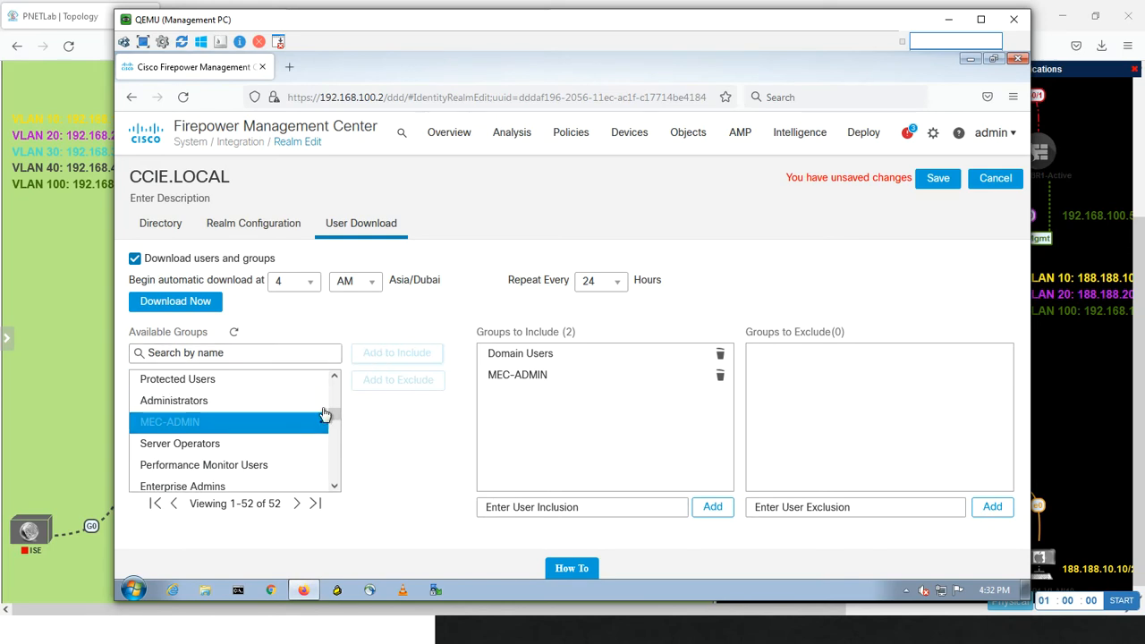
Start the realm's user and group download immediately and search the available groups for mi
left_click(243, 358)
type("mi")
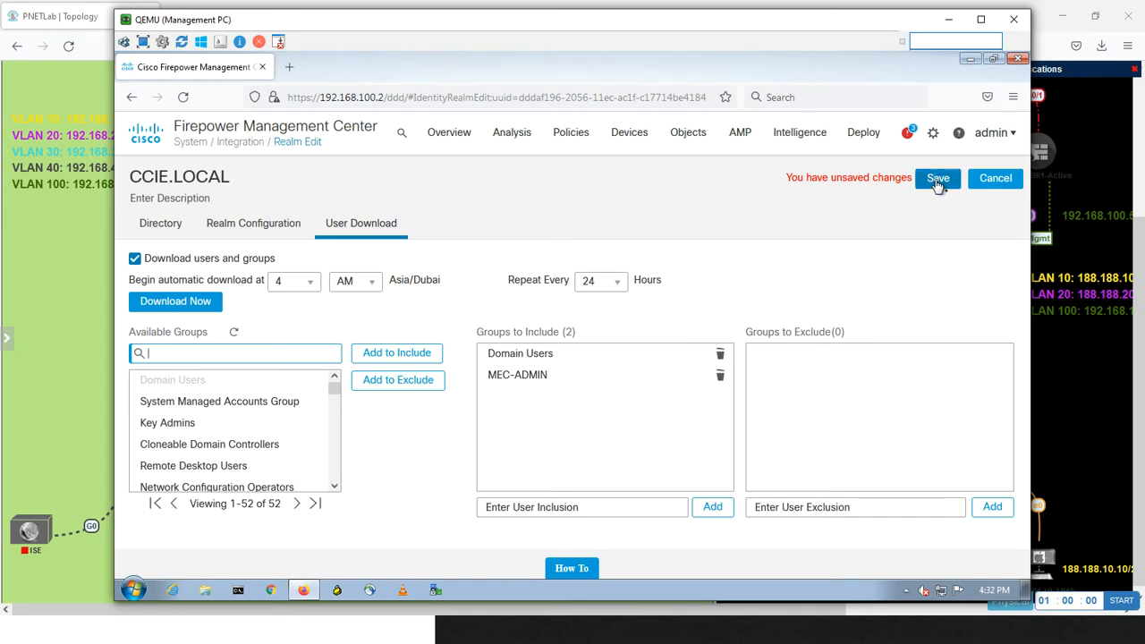
left_click(192, 302)
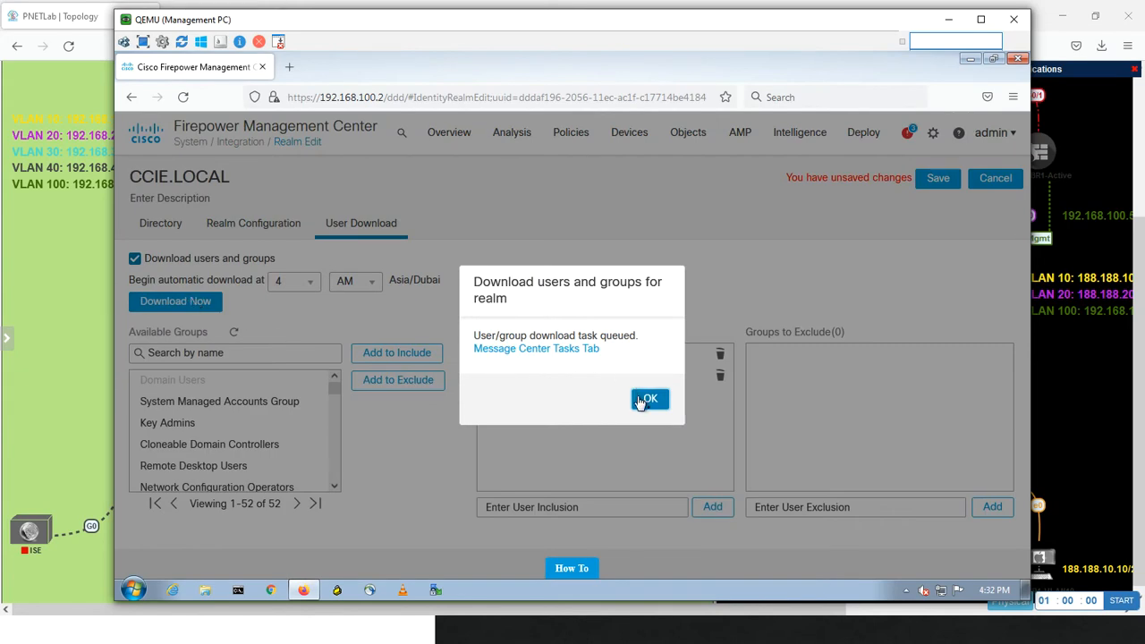
left_click(648, 398)
left_click(186, 353)
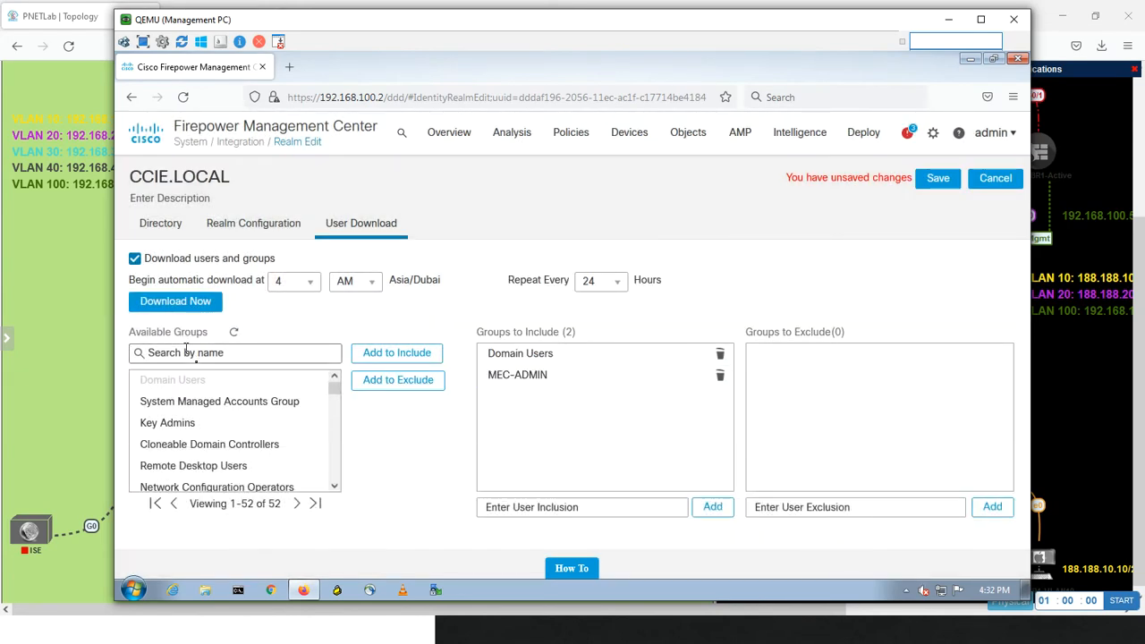
type("mi")
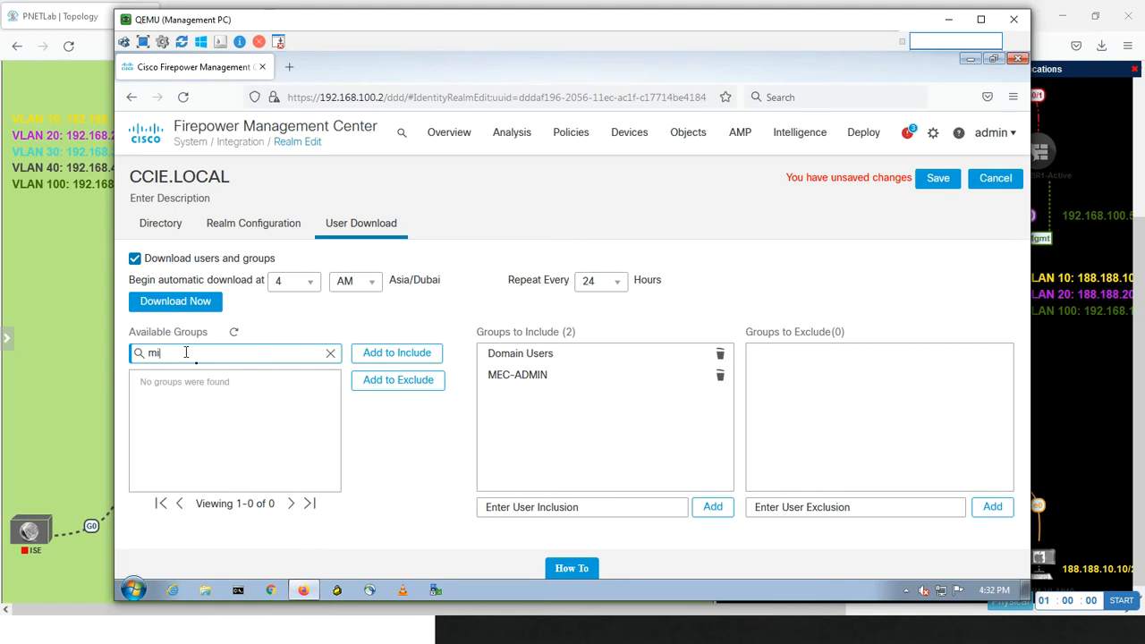
Clear the available groups search and save the CCIE.LOCAL realm
key("BackSpace")
key("BackSpace")
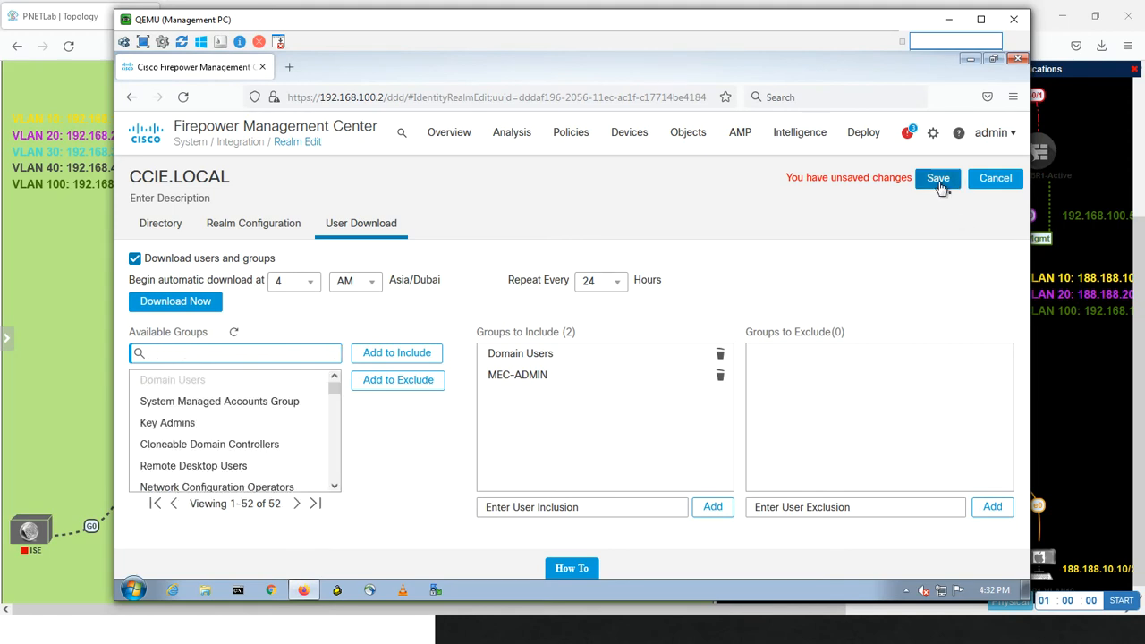
left_click(938, 180)
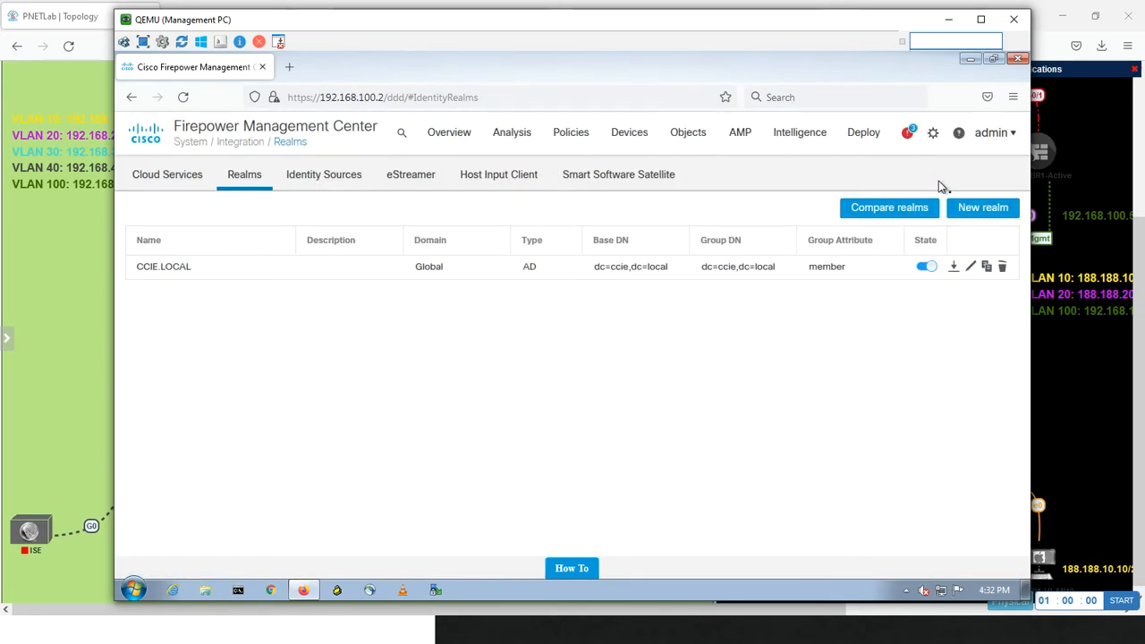
Reopen the CCIE.LOCAL realm for editing and start its user and group download immediately
left_click(971, 270)
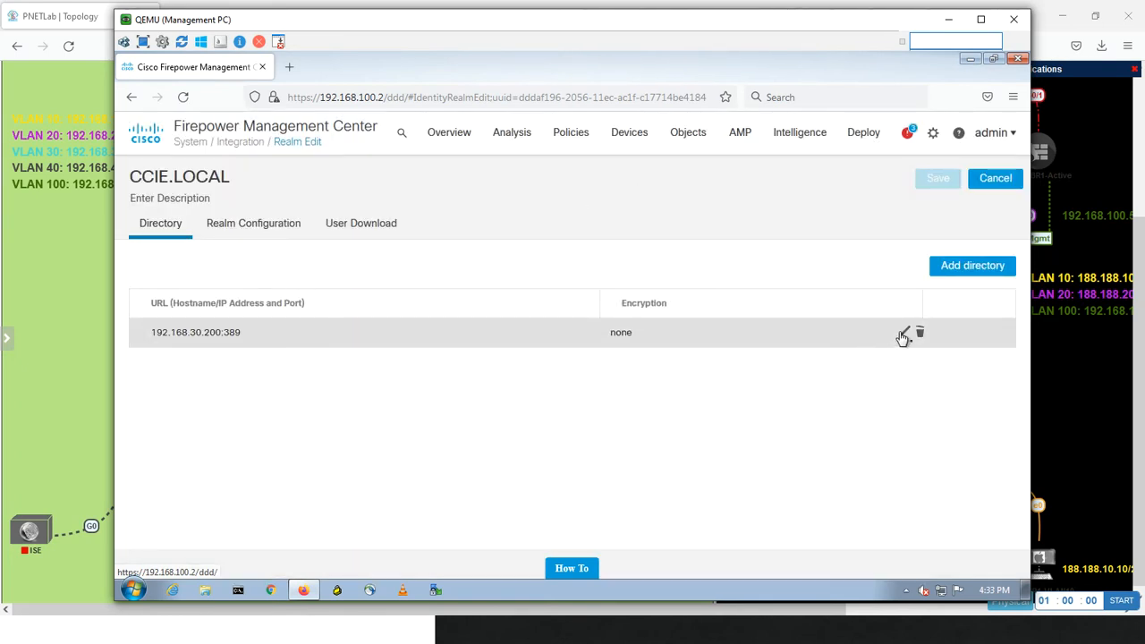
left_click(271, 224)
left_click(354, 223)
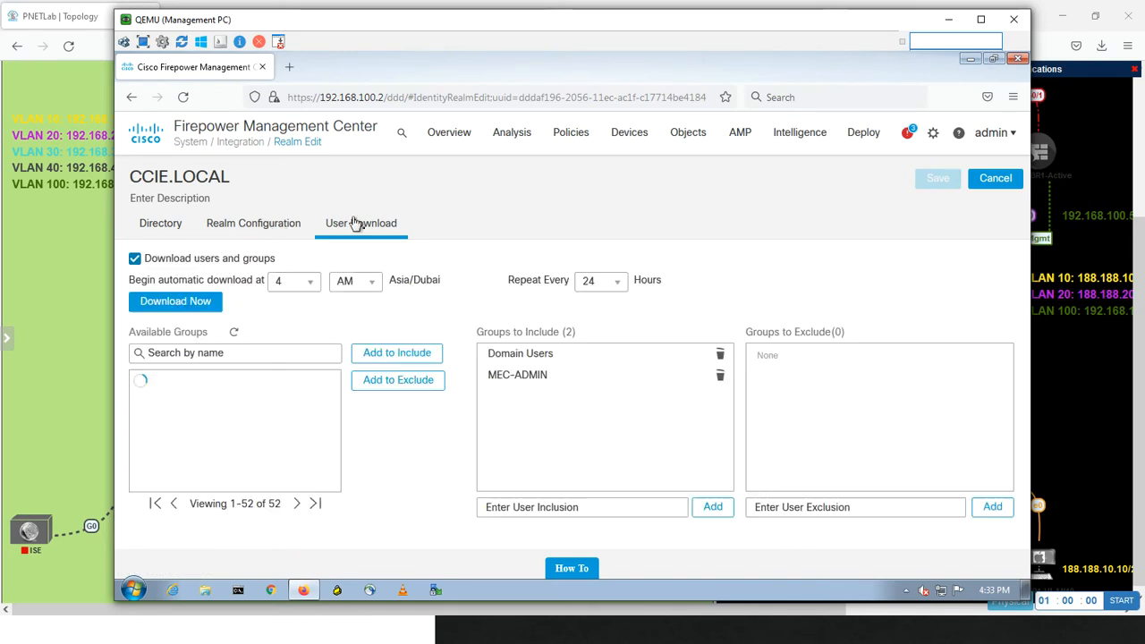
left_click(158, 302)
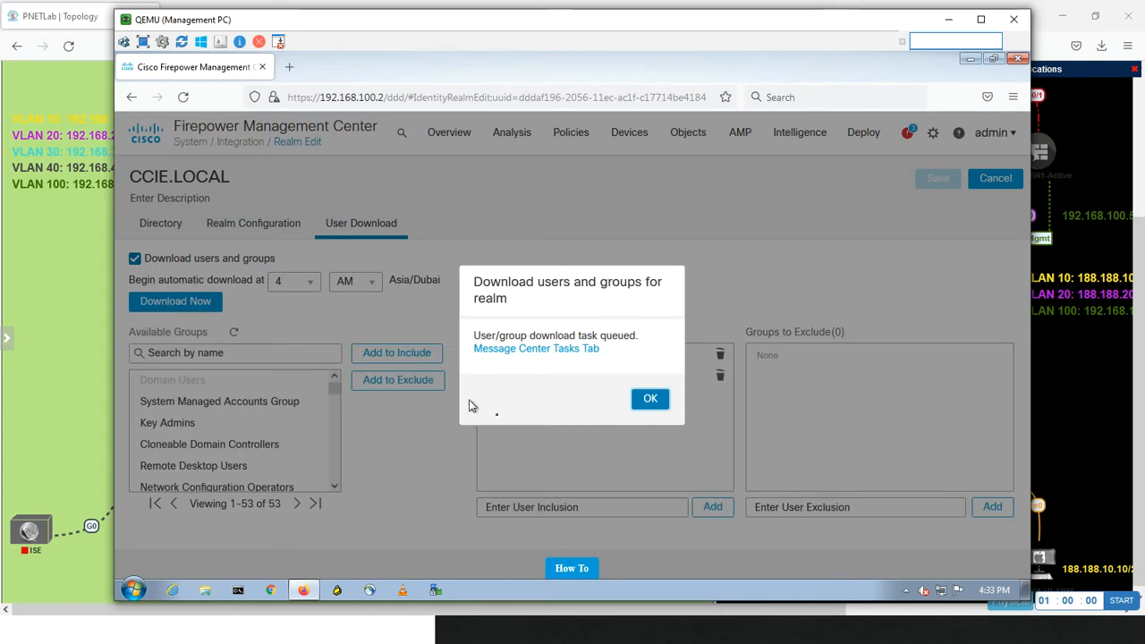
left_click(649, 399)
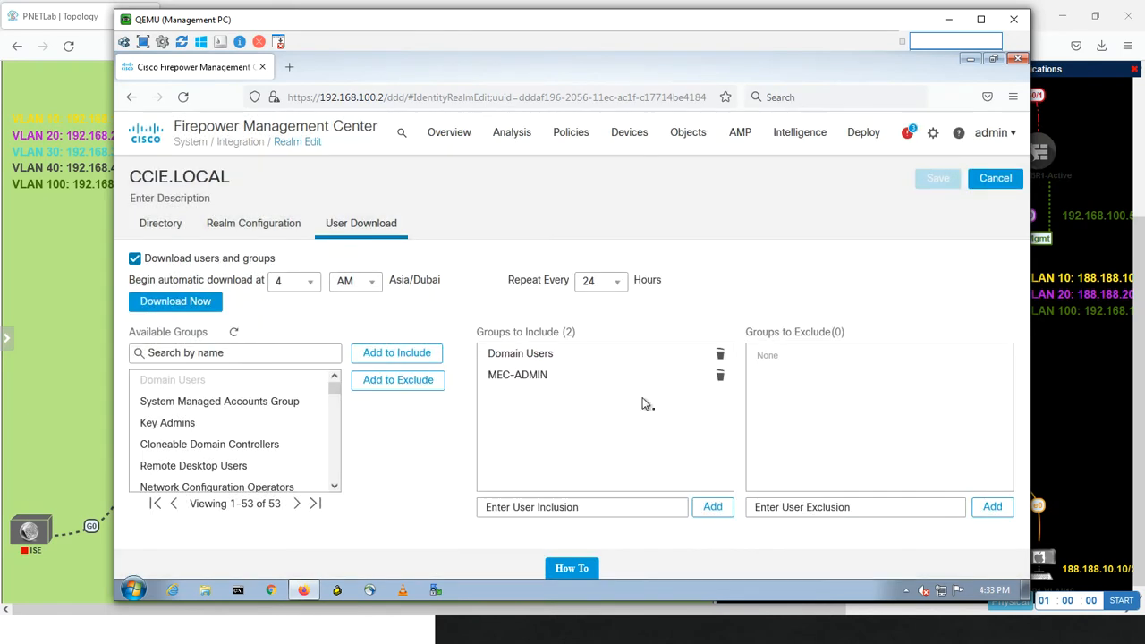
Search the available groups for miaar, add Miaari-GP to the groups to include, and save the realm
left_click(163, 356)
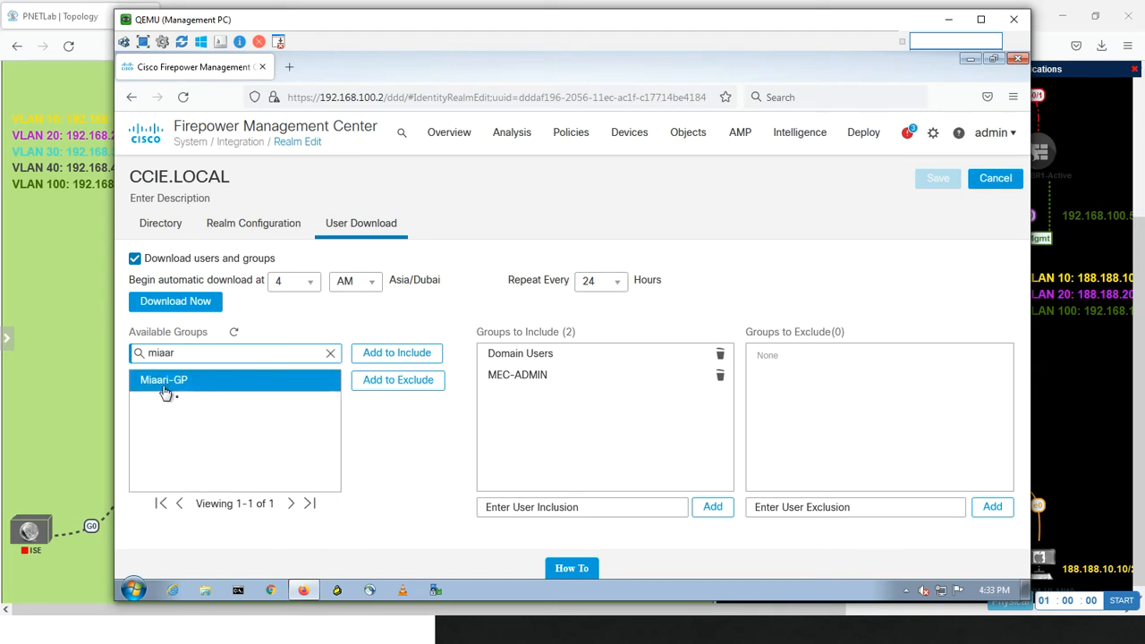
left_click(189, 388)
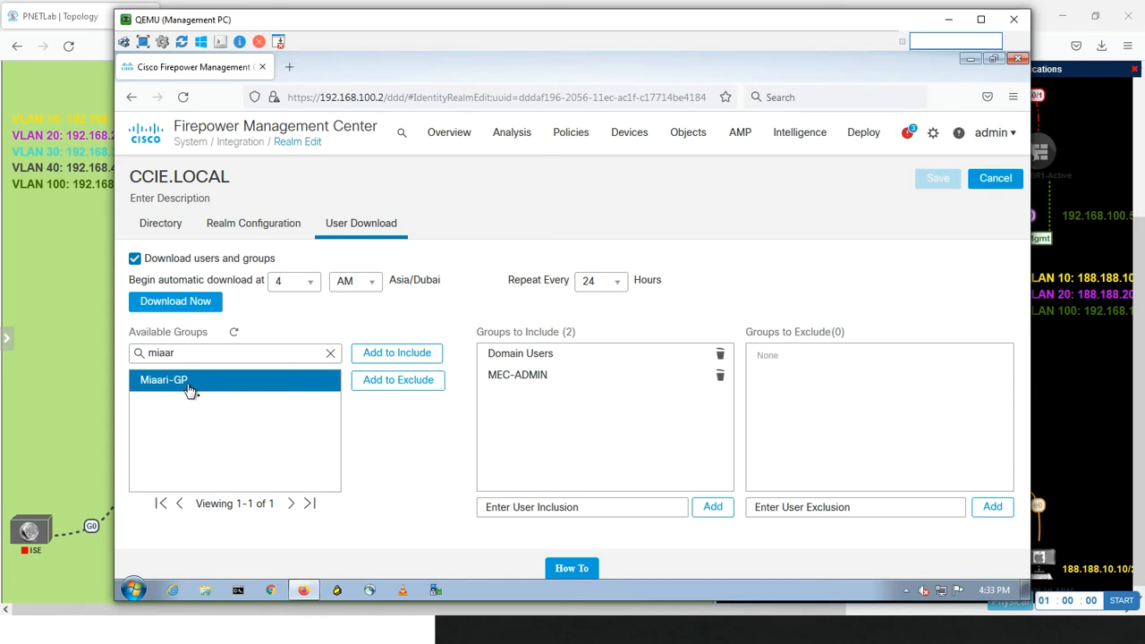
left_click(409, 357)
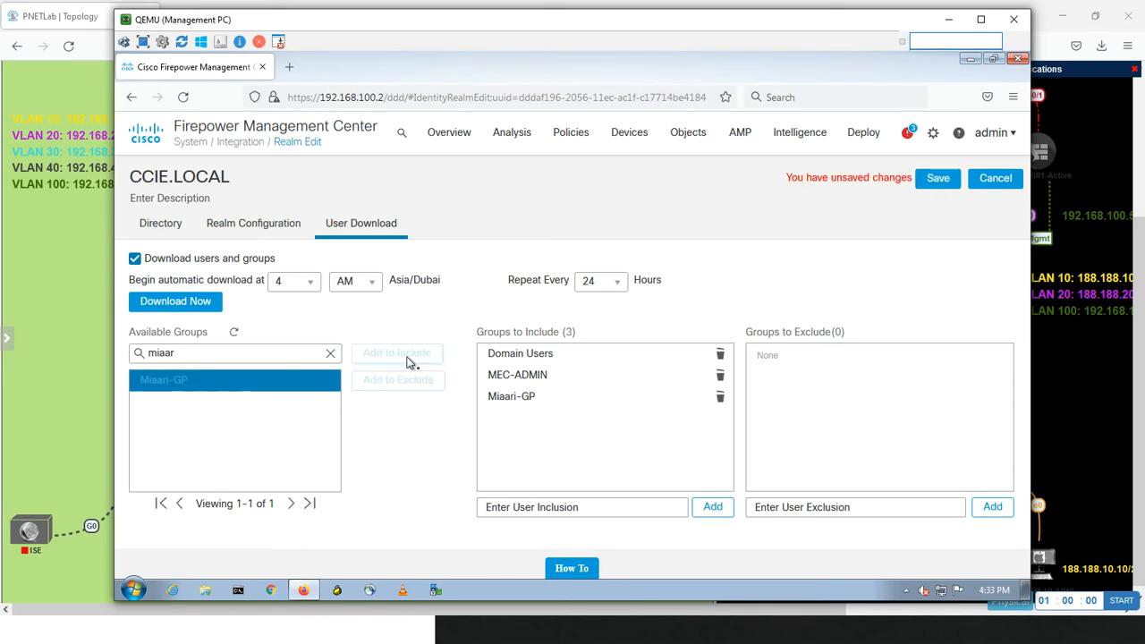
left_click(933, 178)
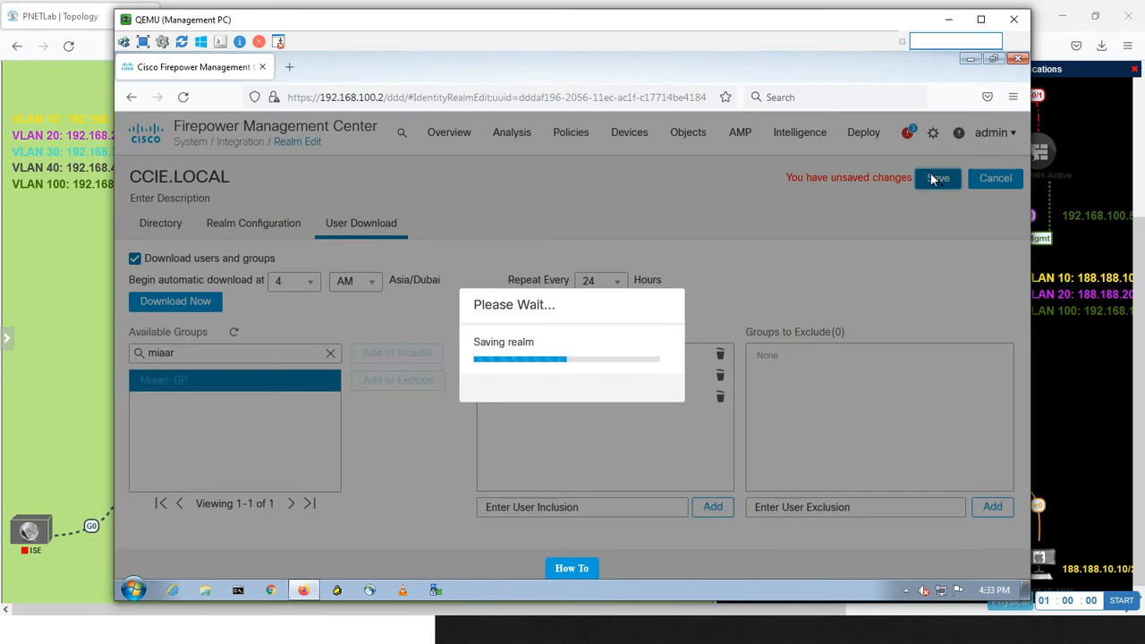
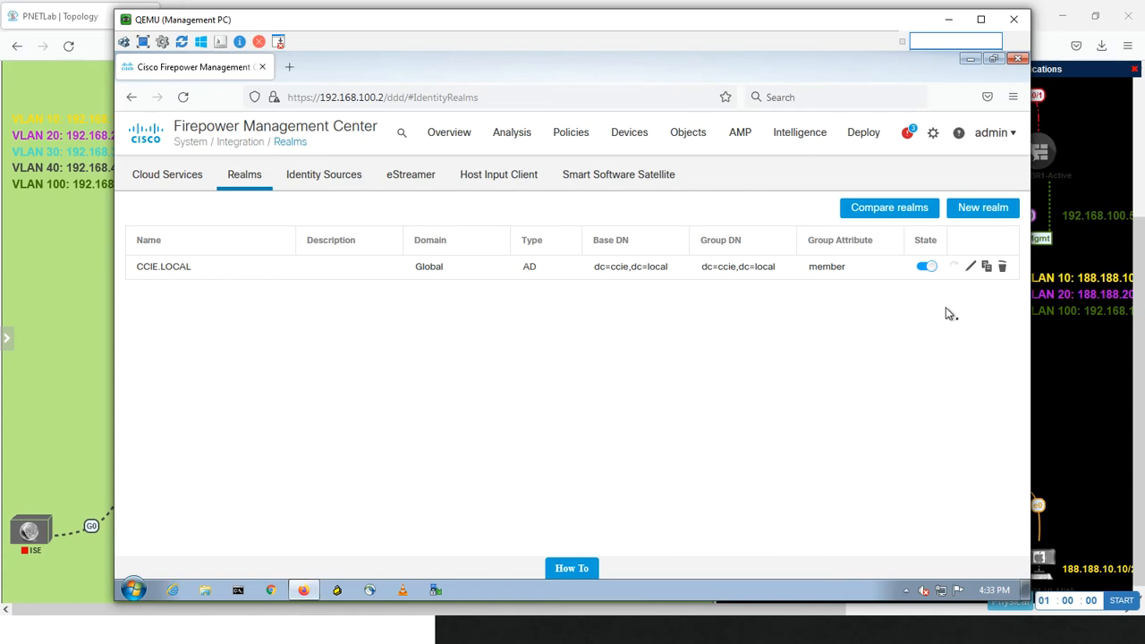
Switch to Active Directory Users and Computers on WinSRV and display the contents of the CCIE.LOCAL Users container
key("alt+Tab")
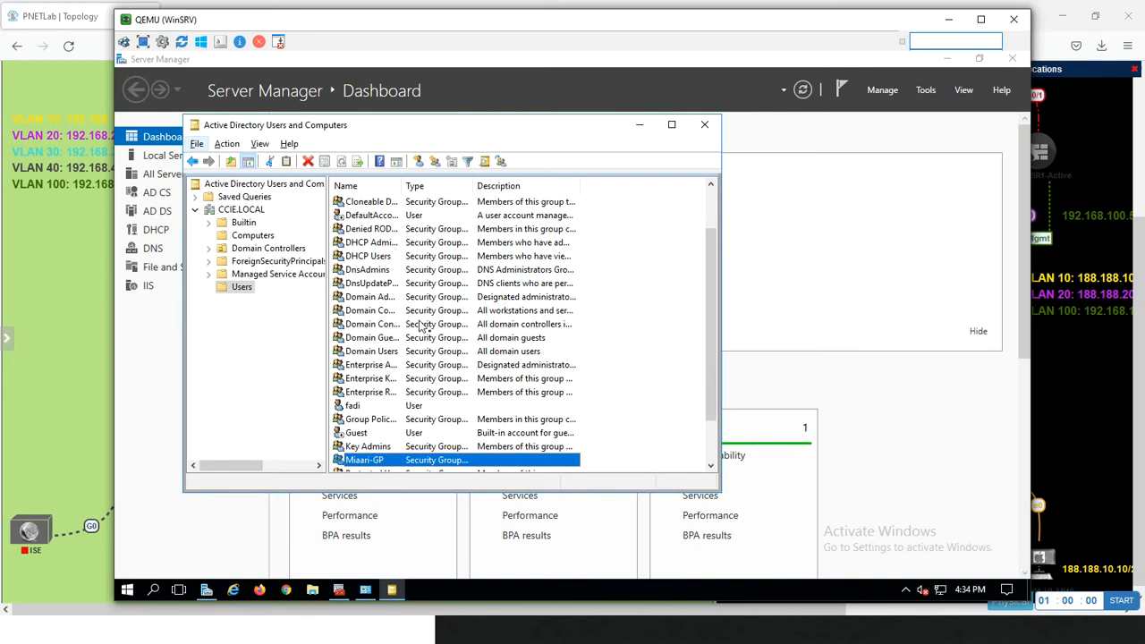
left_click(382, 329)
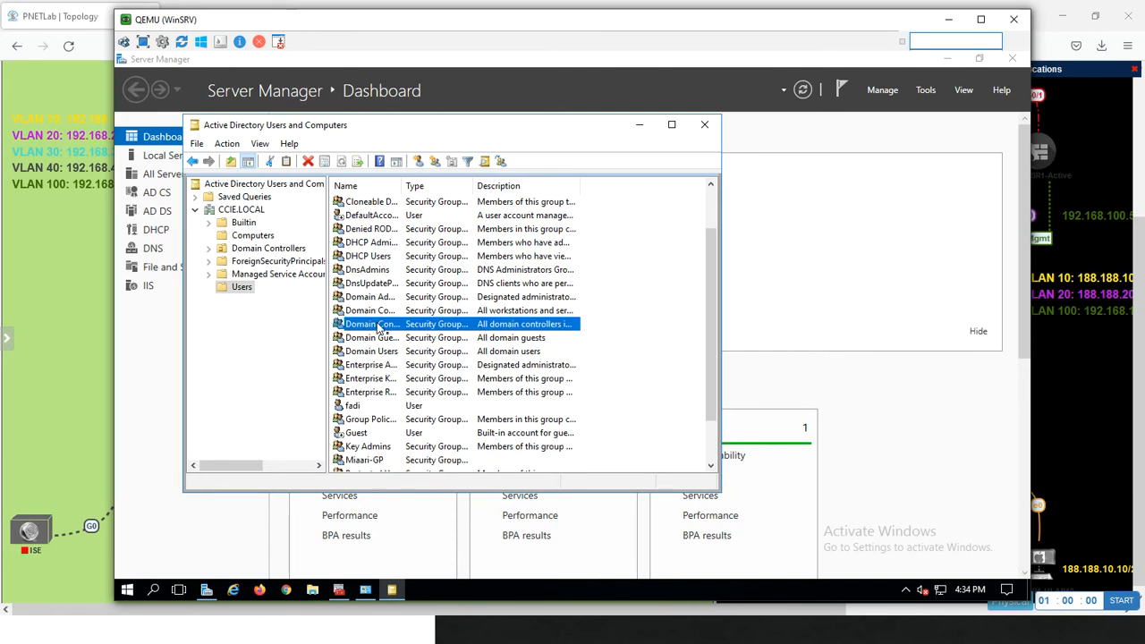
key("m")
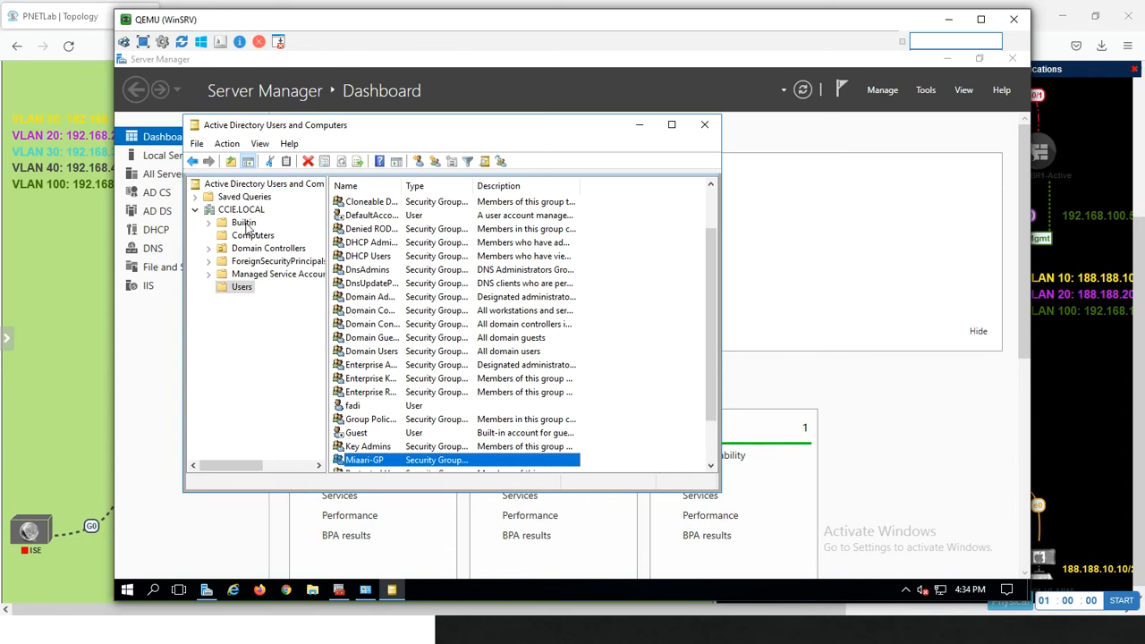
left_click(252, 250)
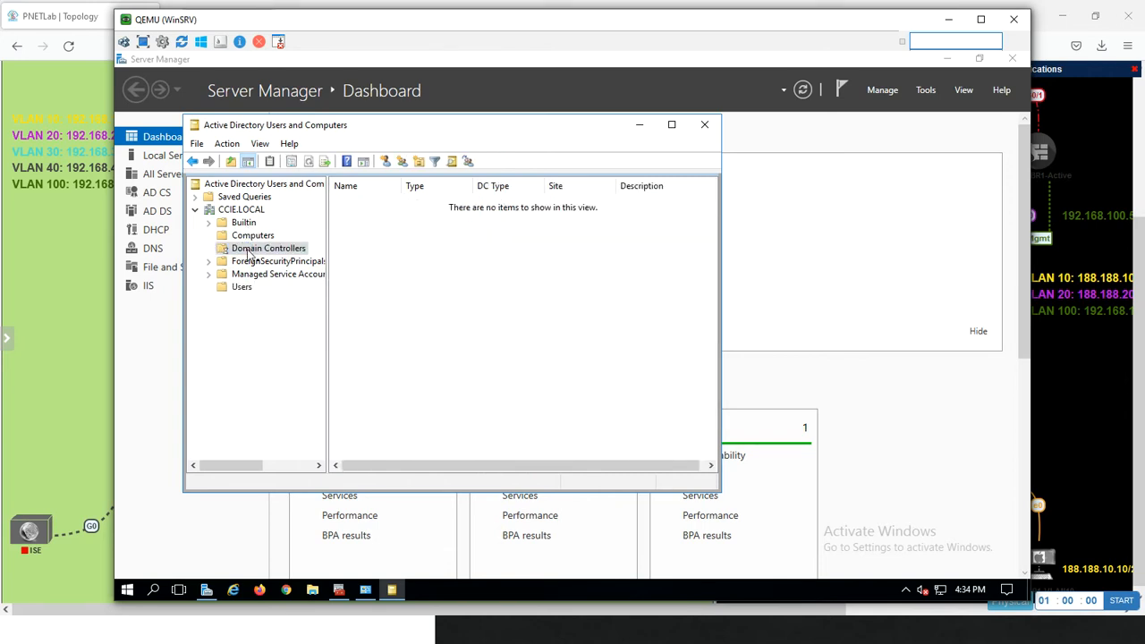
left_click(242, 287)
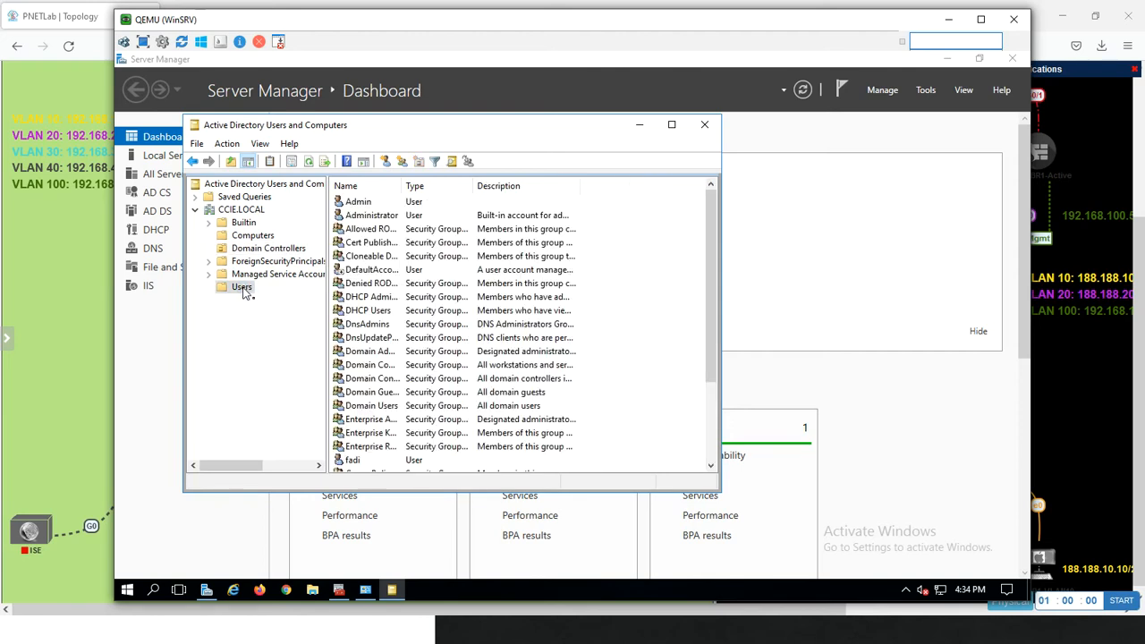
right_click(244, 291)
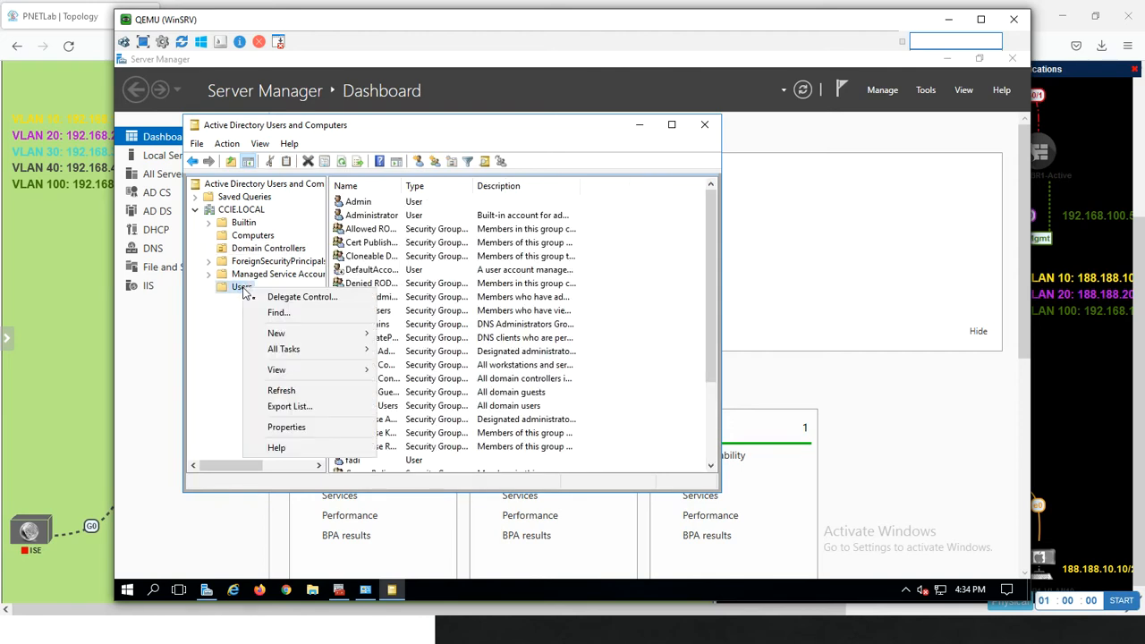
mouse_move(287, 335)
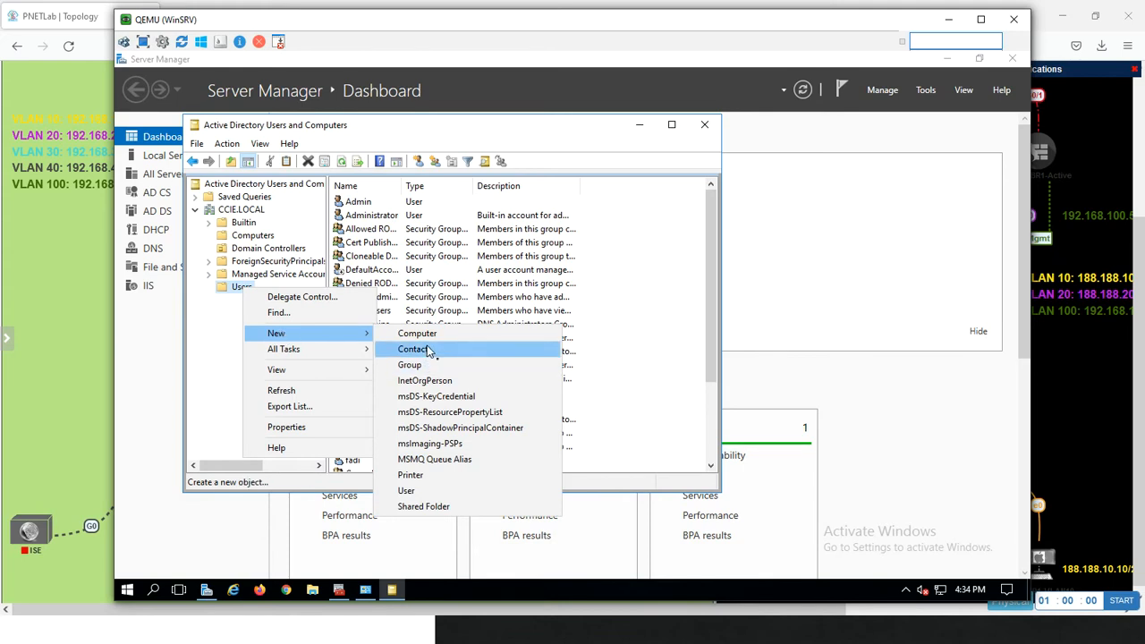
left_click(406, 491)
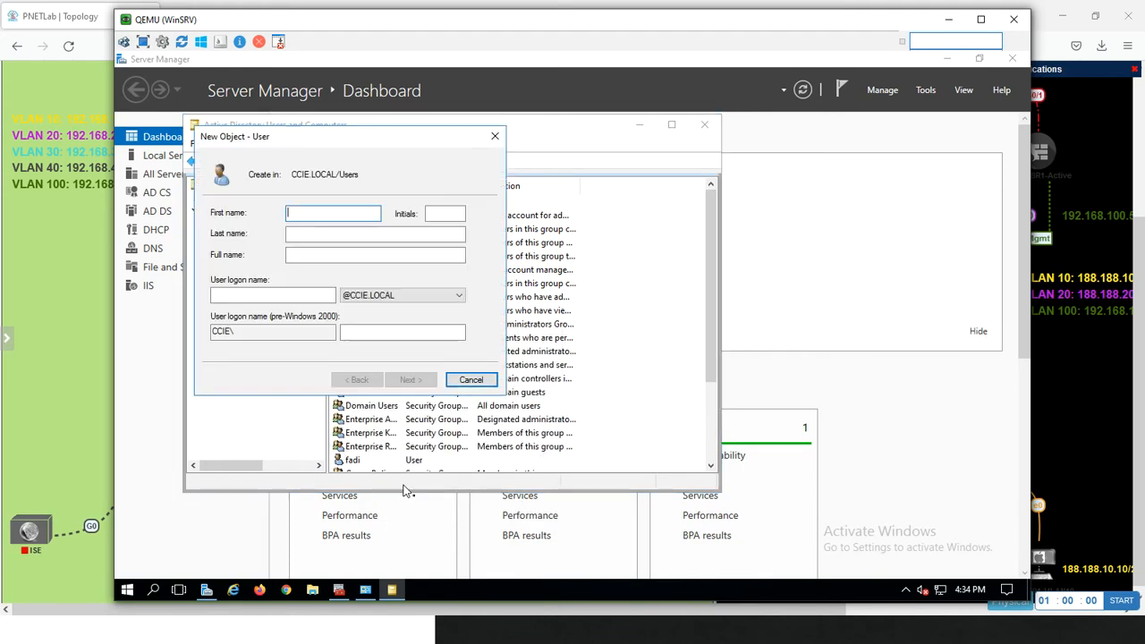
type("miaa")
key("Tab")
key("Tab")
key("Tab")
key("Tab")
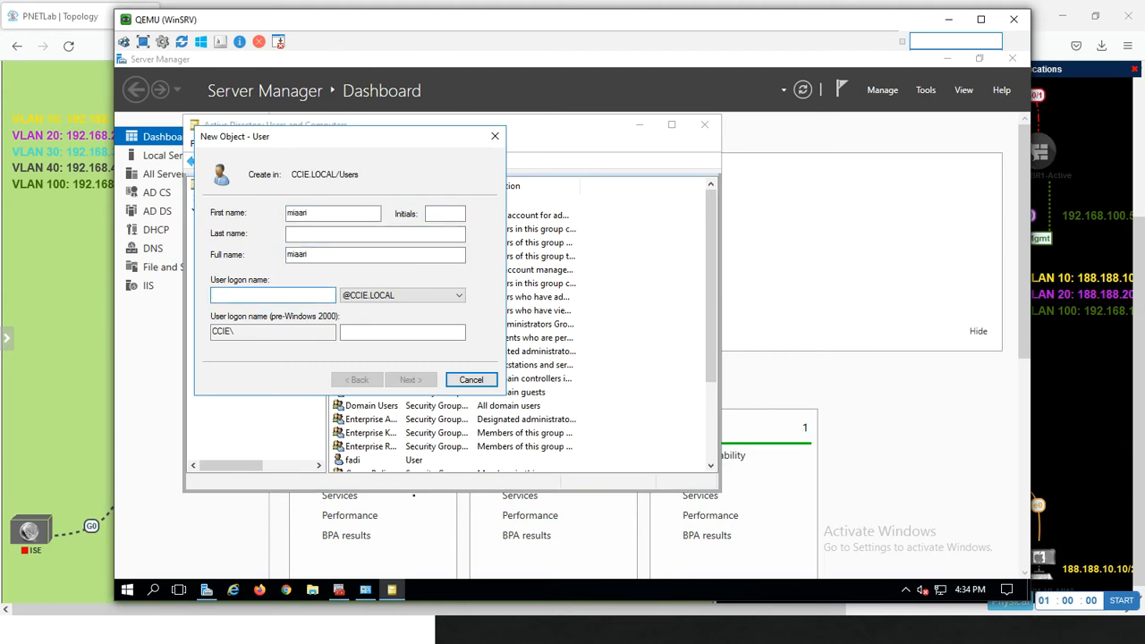
type("miaari")
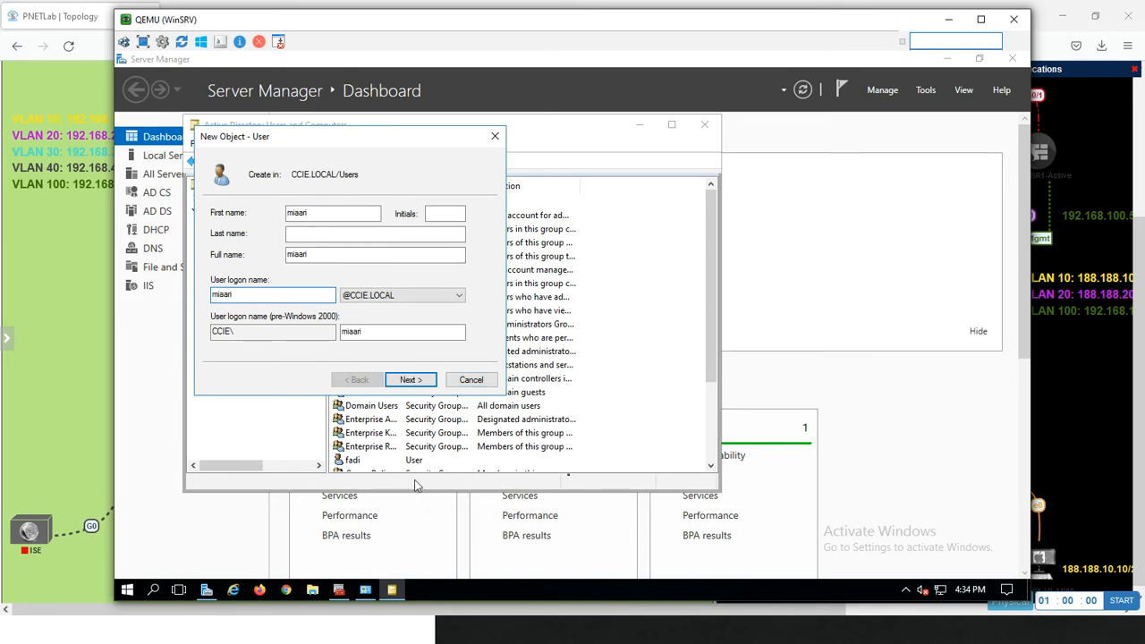
left_click(426, 384)
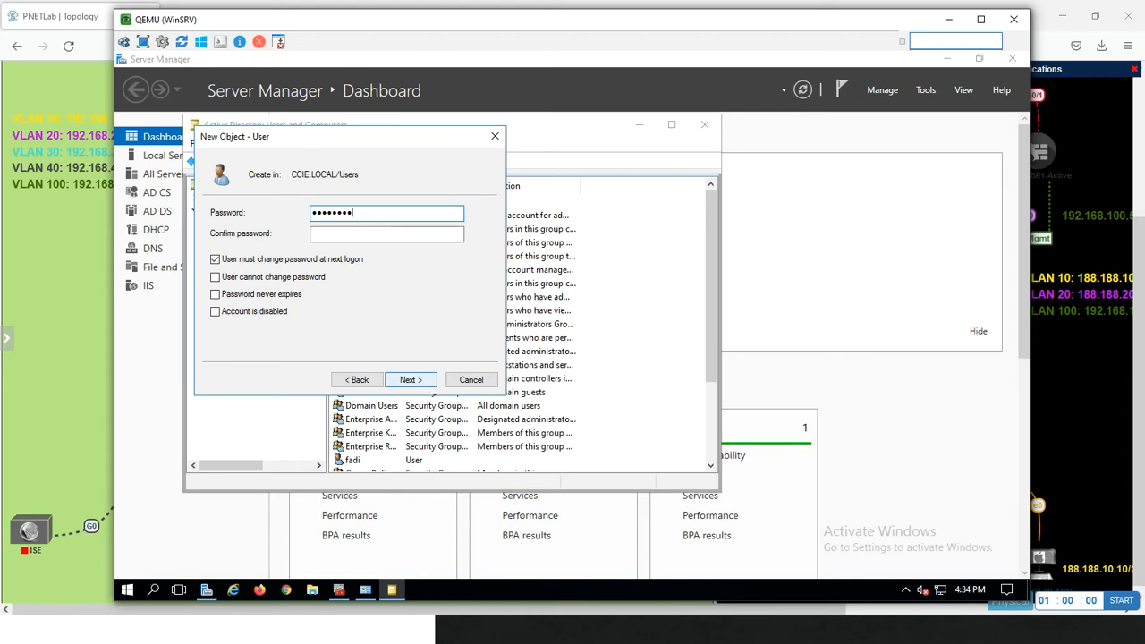
Disable the password change at next logon for the new user, and enable User cannot change password and Password never expires
left_click(215, 279)
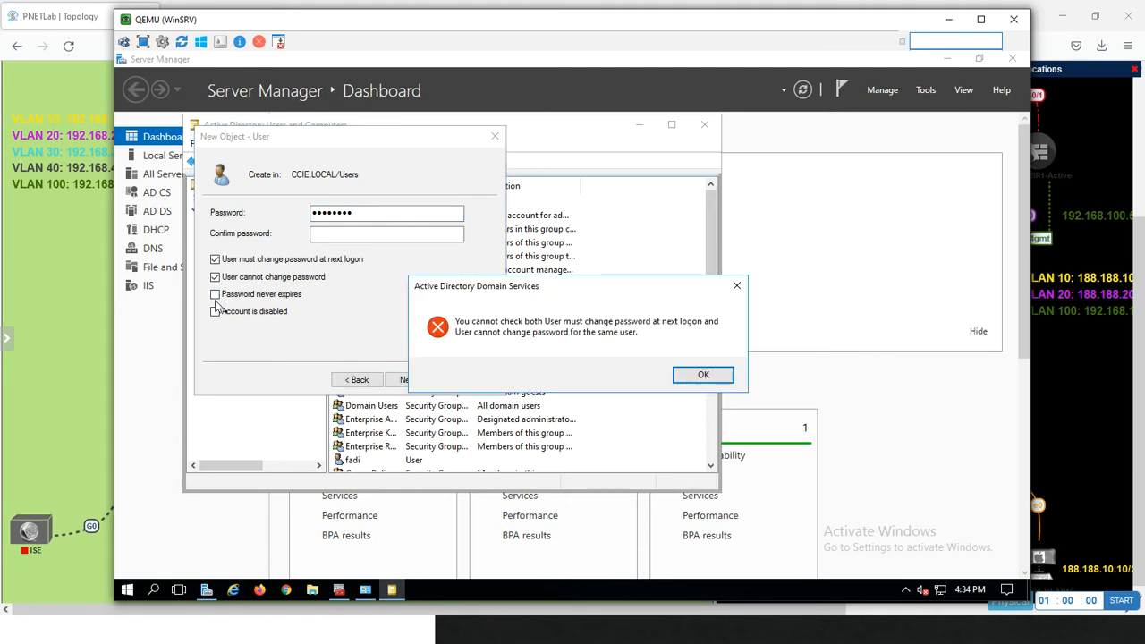
left_click(707, 381)
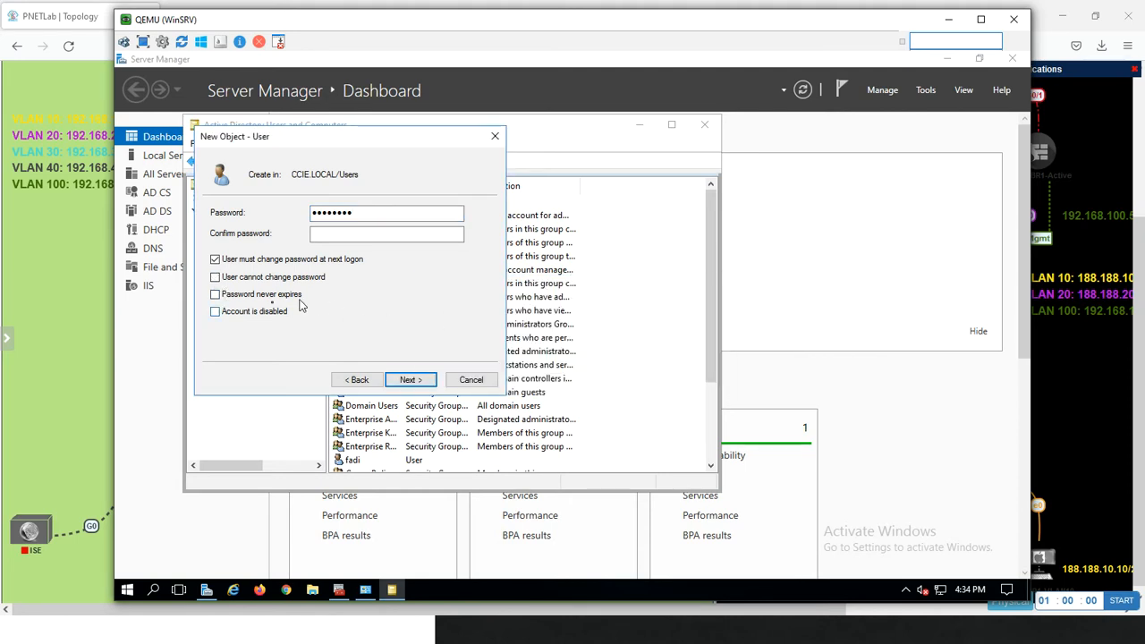
left_click(215, 259)
left_click(216, 277)
left_click(215, 295)
left_click(412, 379)
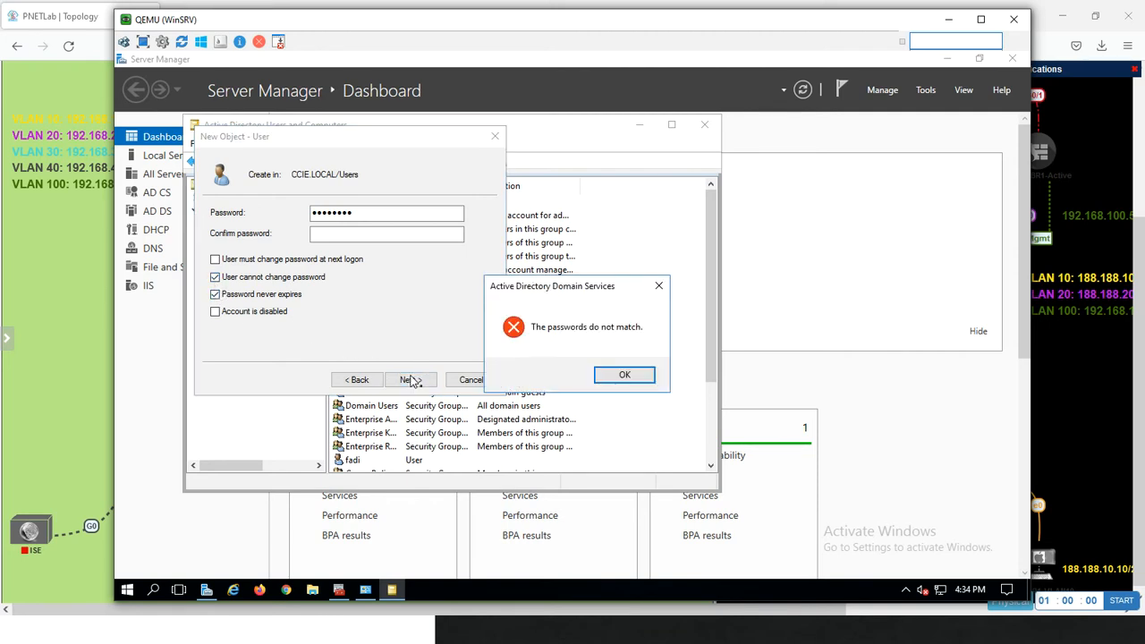
left_click(624, 374)
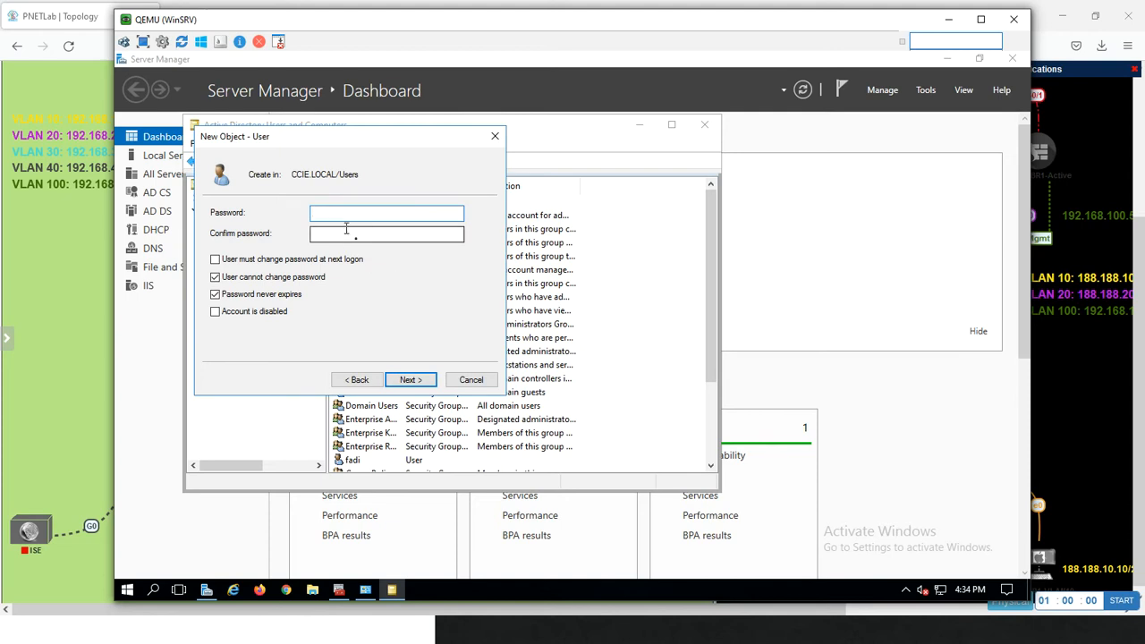
Enter and confirm the new user's account password and finish creating the user
type("••••••••")
key("Tab")
type("•••")
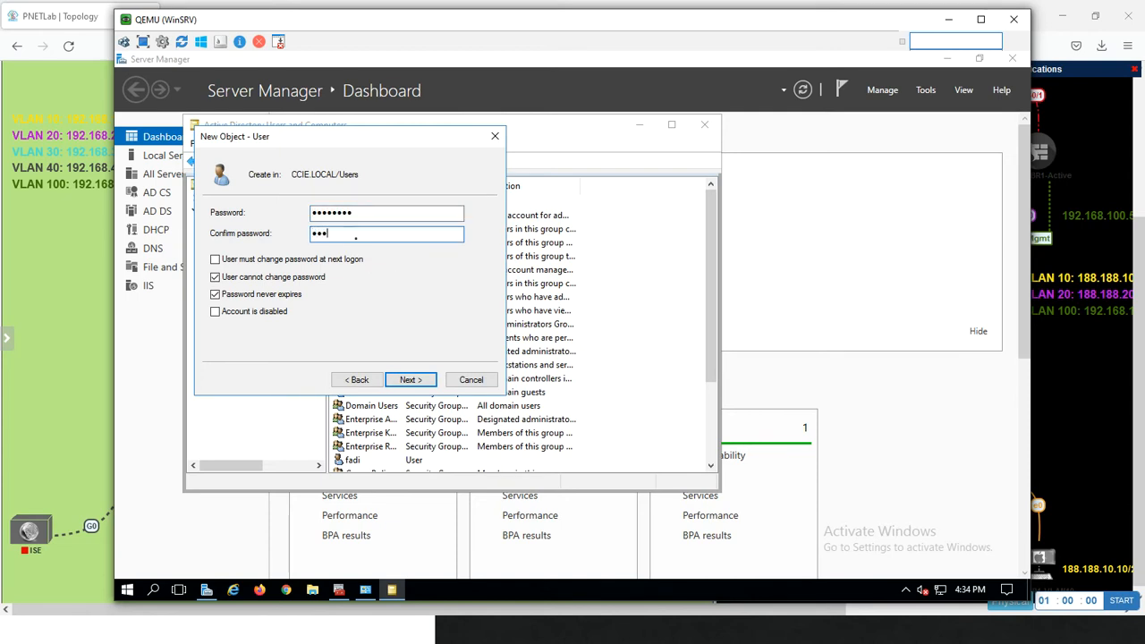
type("••••")
left_click(404, 381)
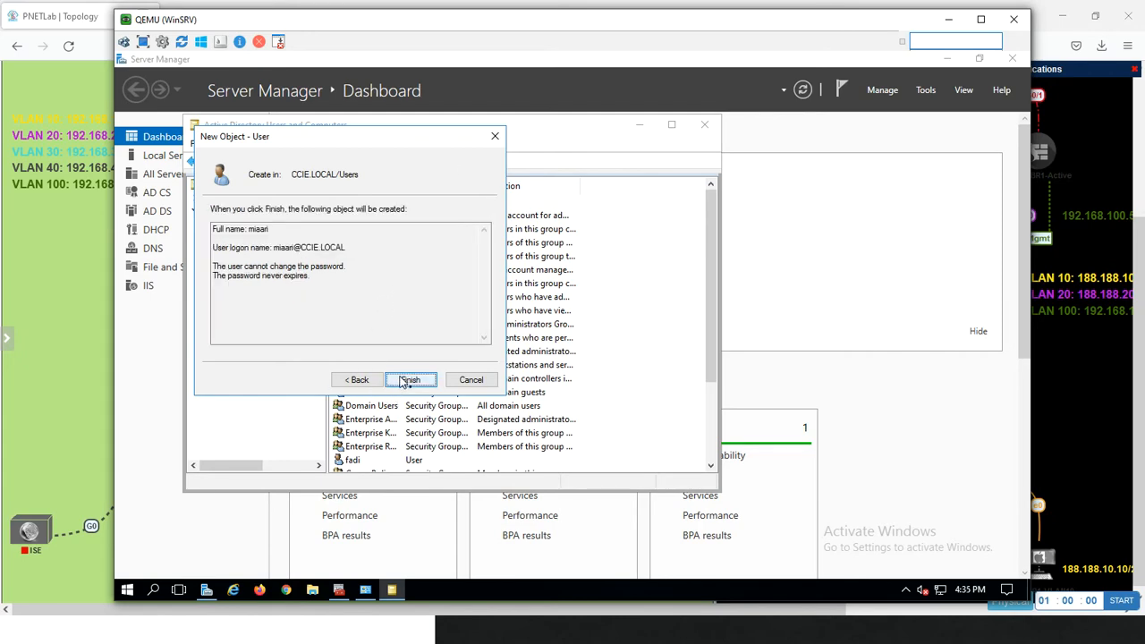
left_click(406, 381)
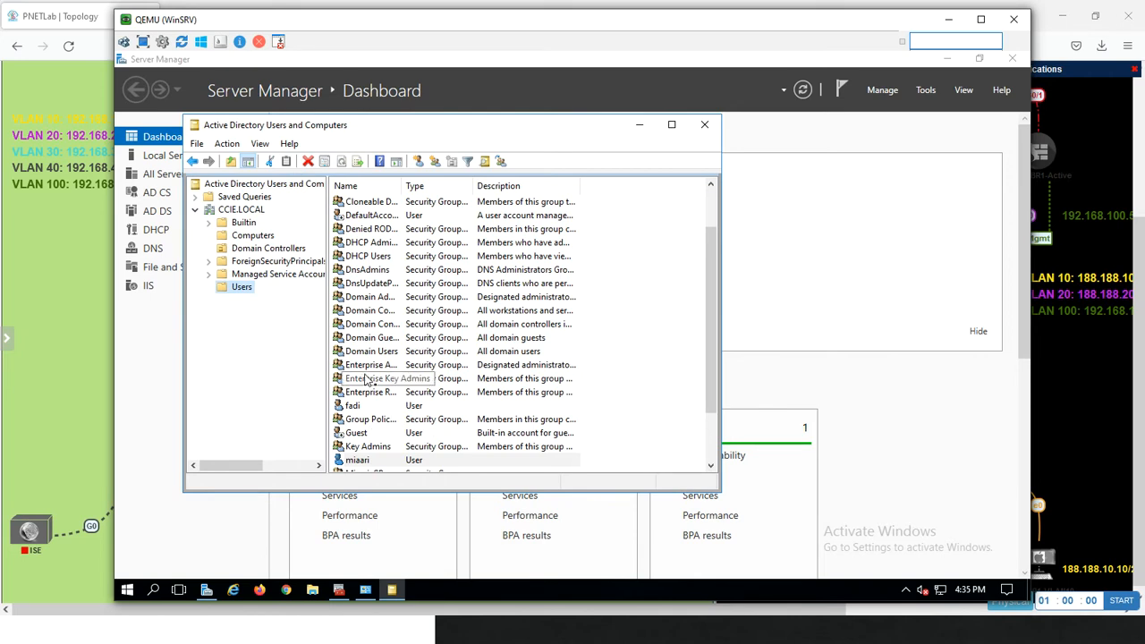
left_click(417, 338)
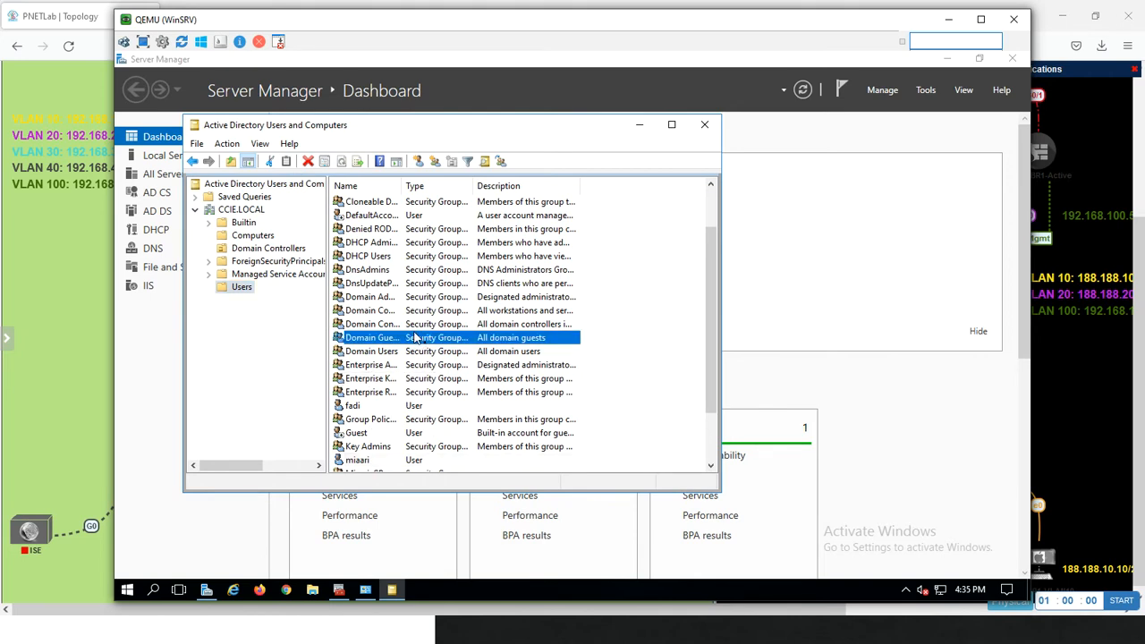
key("m")
key("Down")
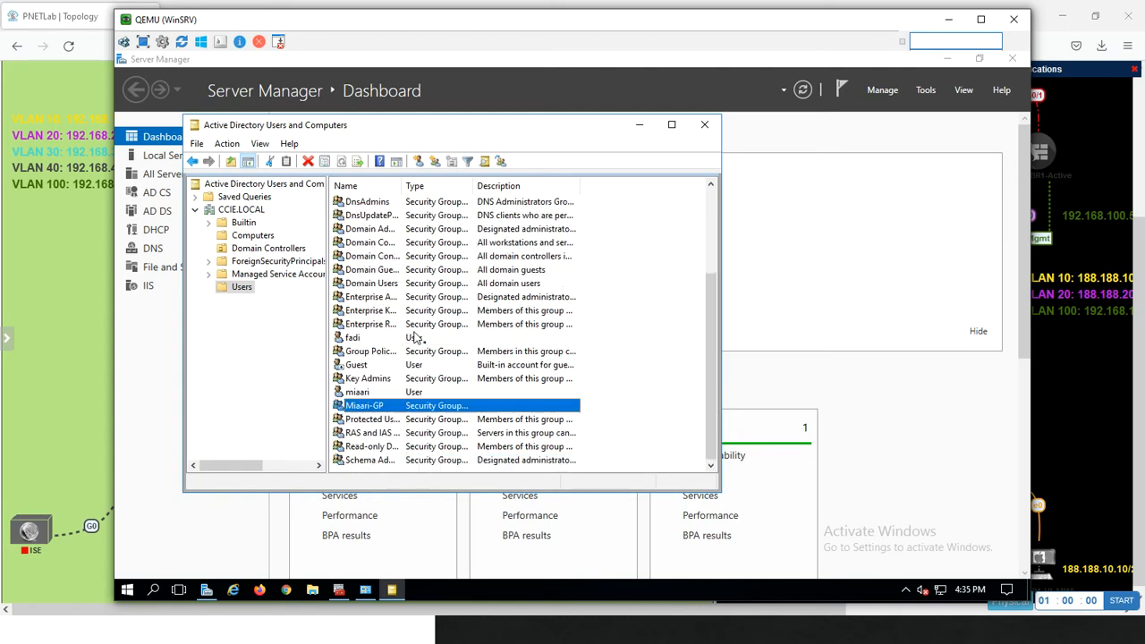
right_click(396, 413)
left_click(438, 543)
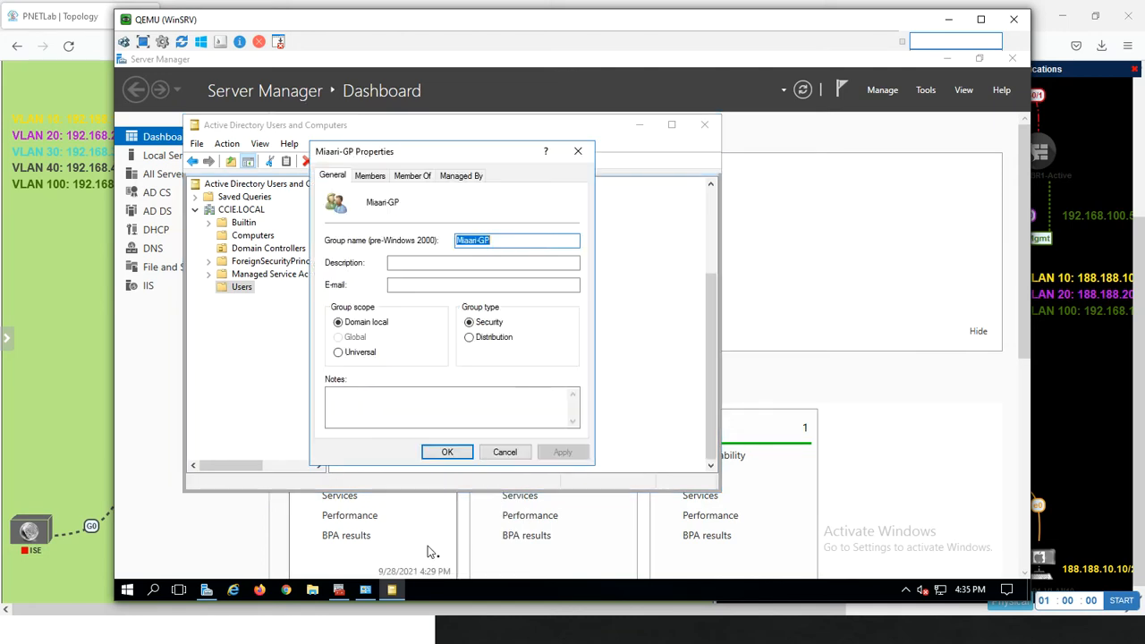
left_click(415, 179)
left_click(348, 347)
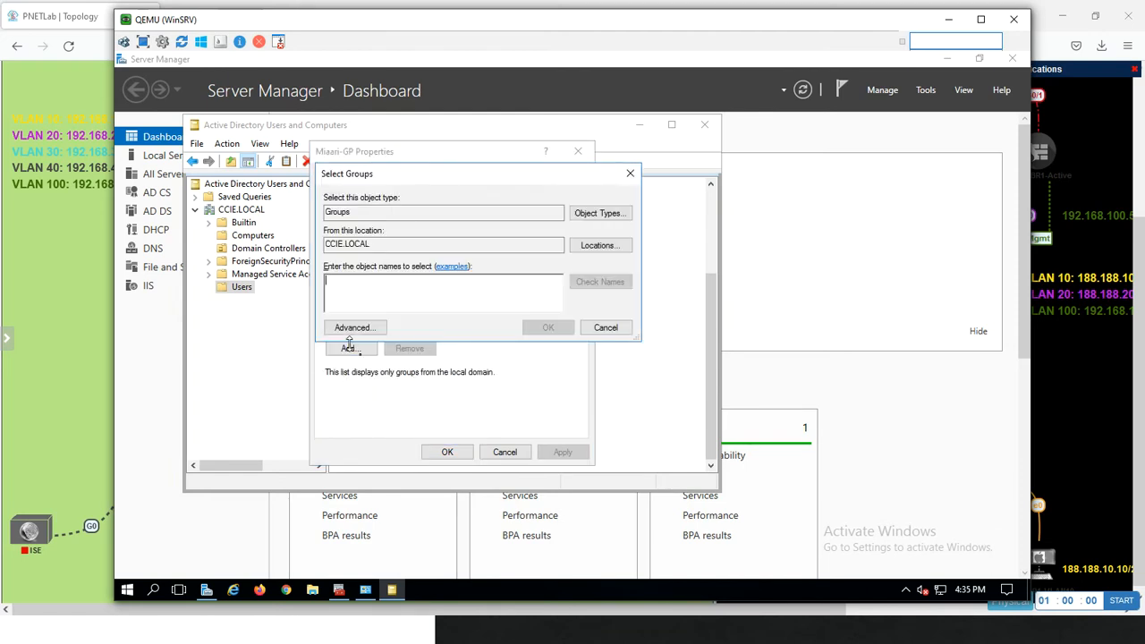
type("miaari")
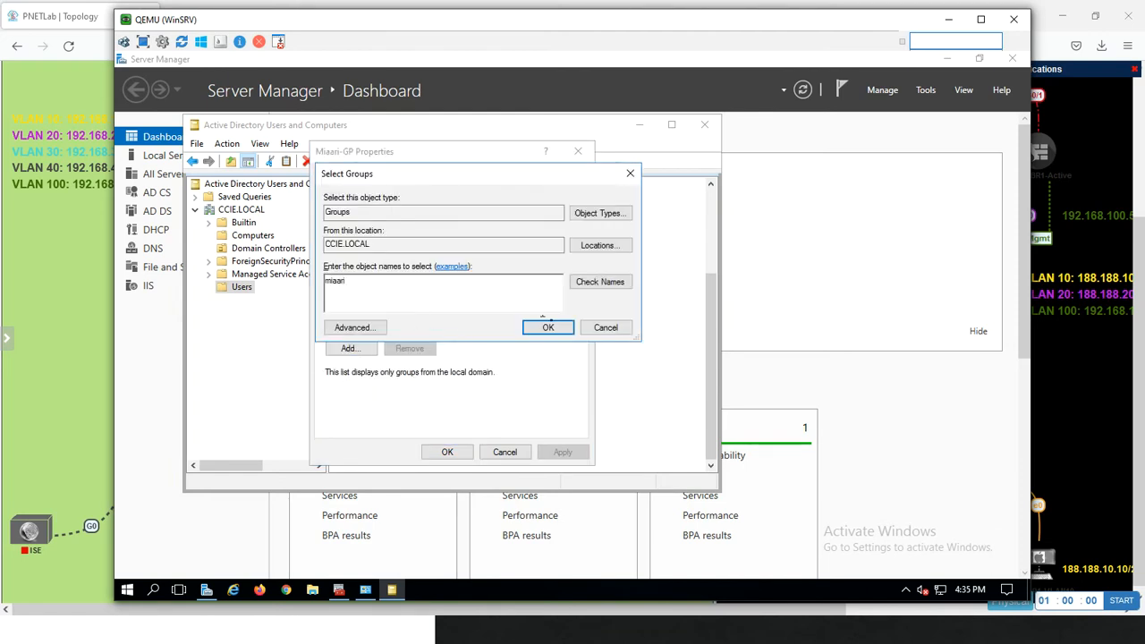
left_click(582, 287)
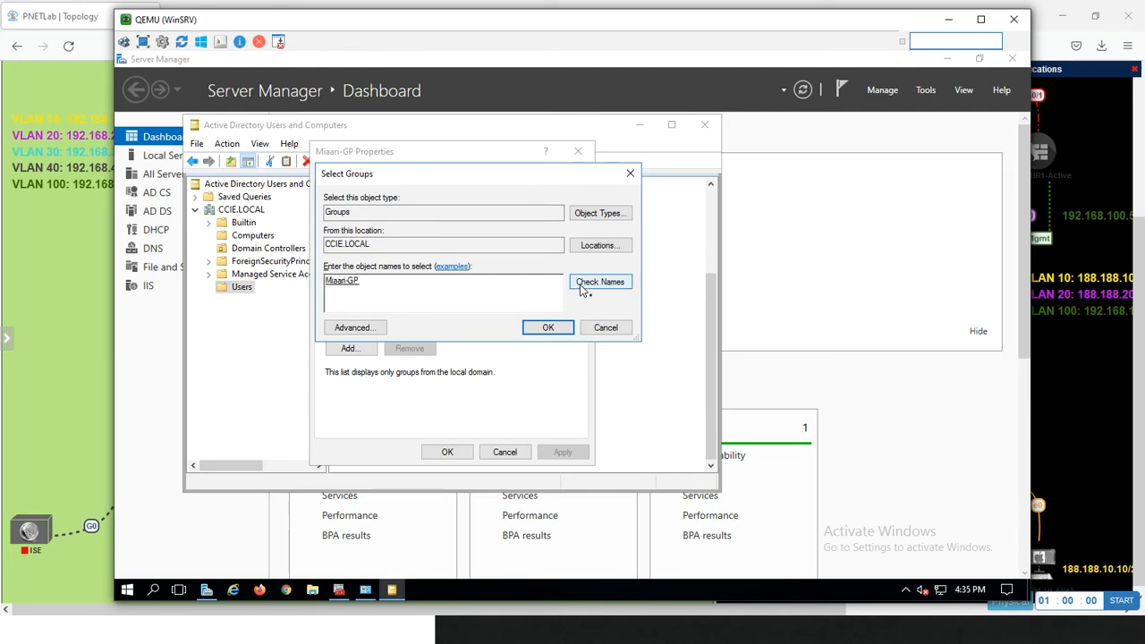
key("BackSpace")
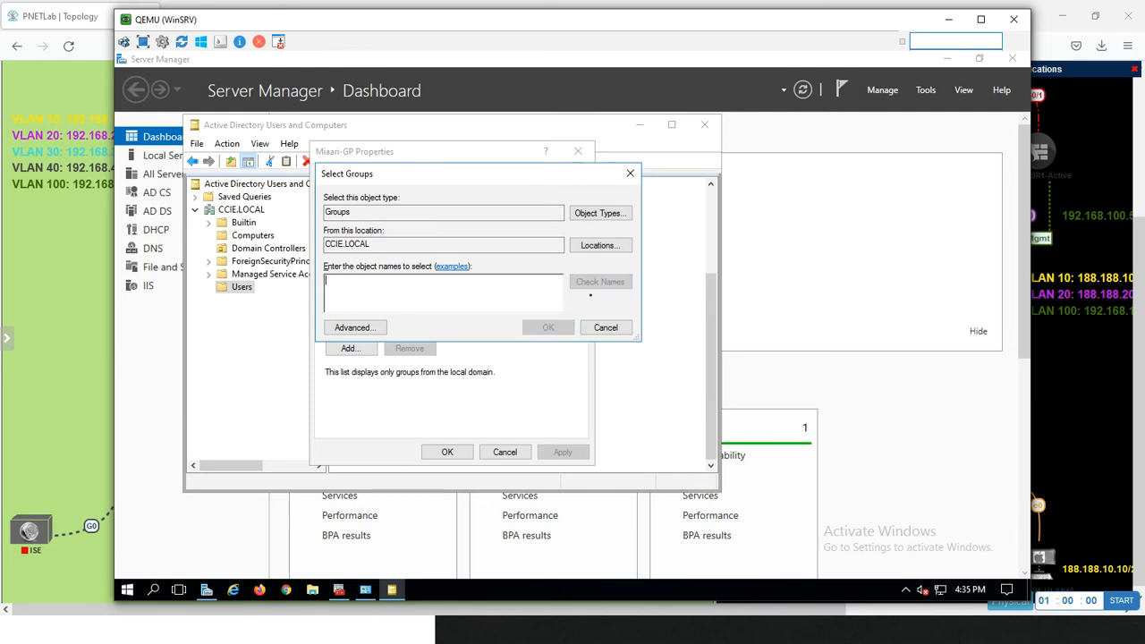
left_click(605, 328)
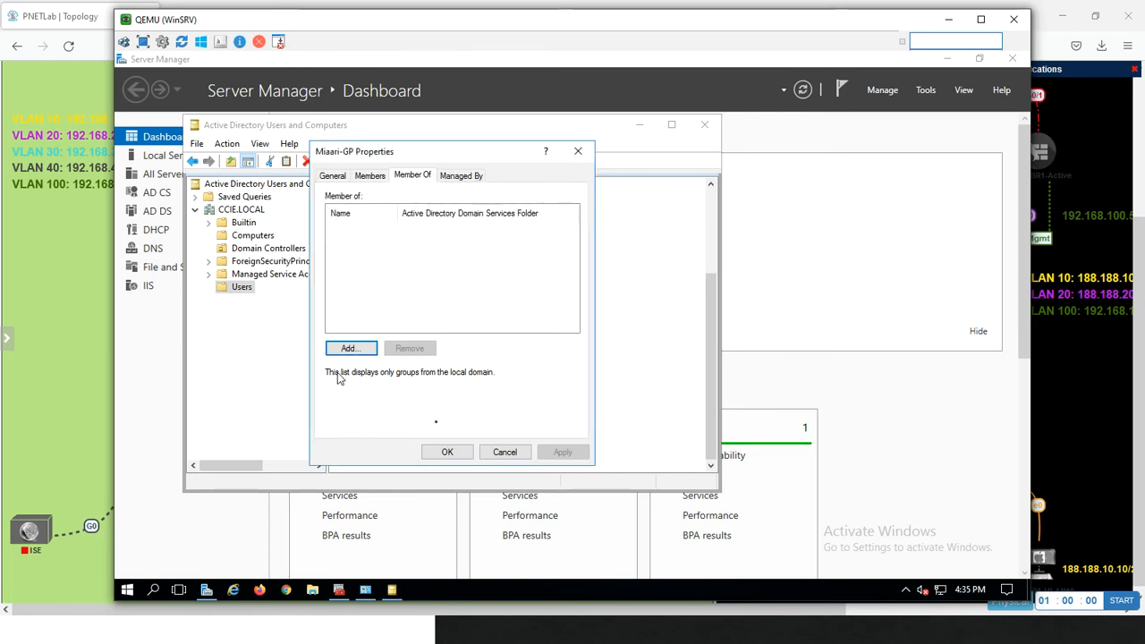
left_click(522, 458)
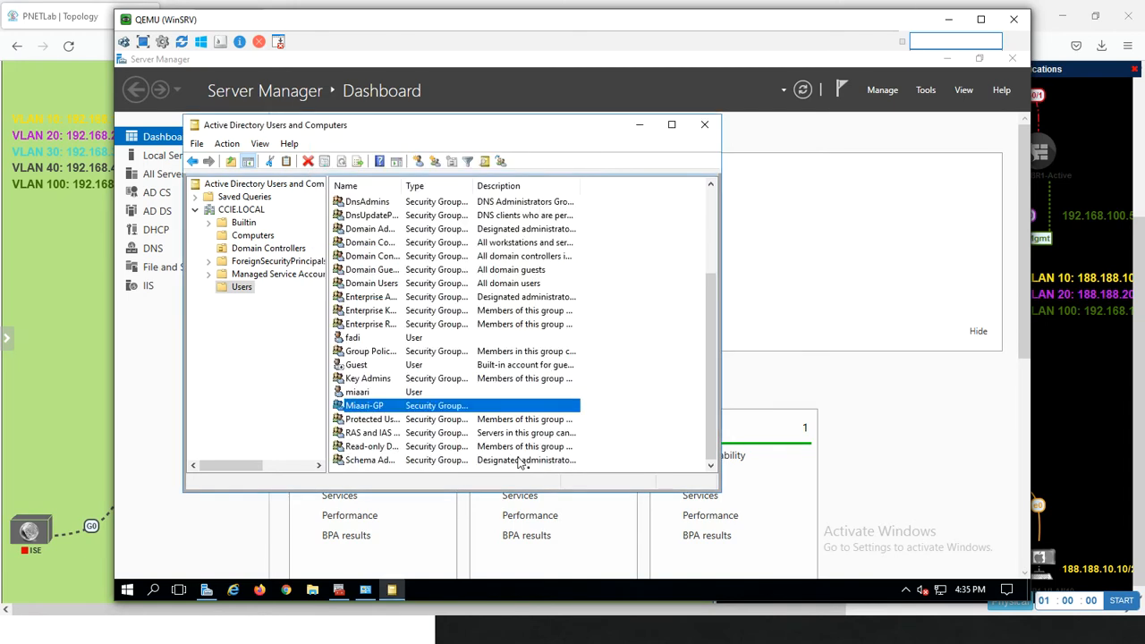
Add the user with the matching name as a member of the custom security group ending in -GP, and apply the change
right_click(365, 409)
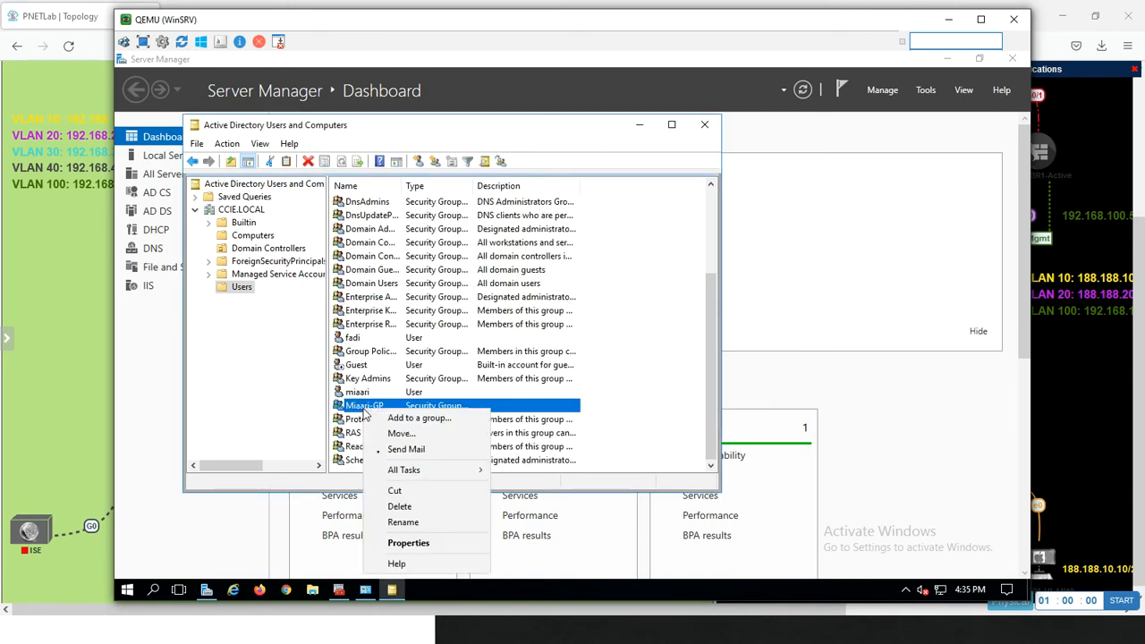
left_click(406, 544)
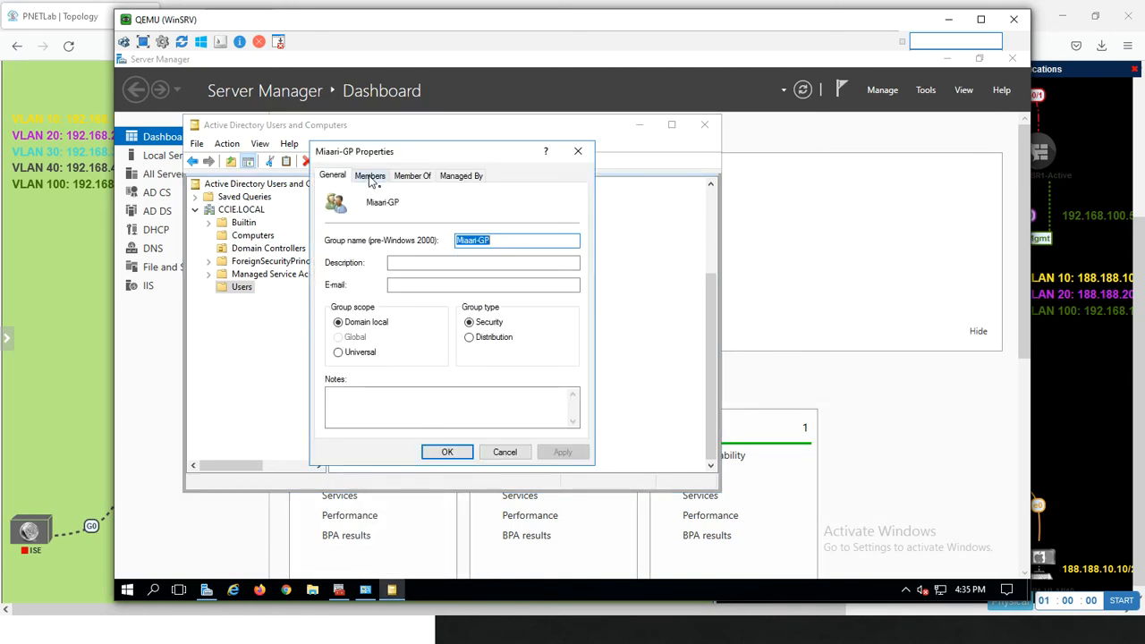
left_click(370, 176)
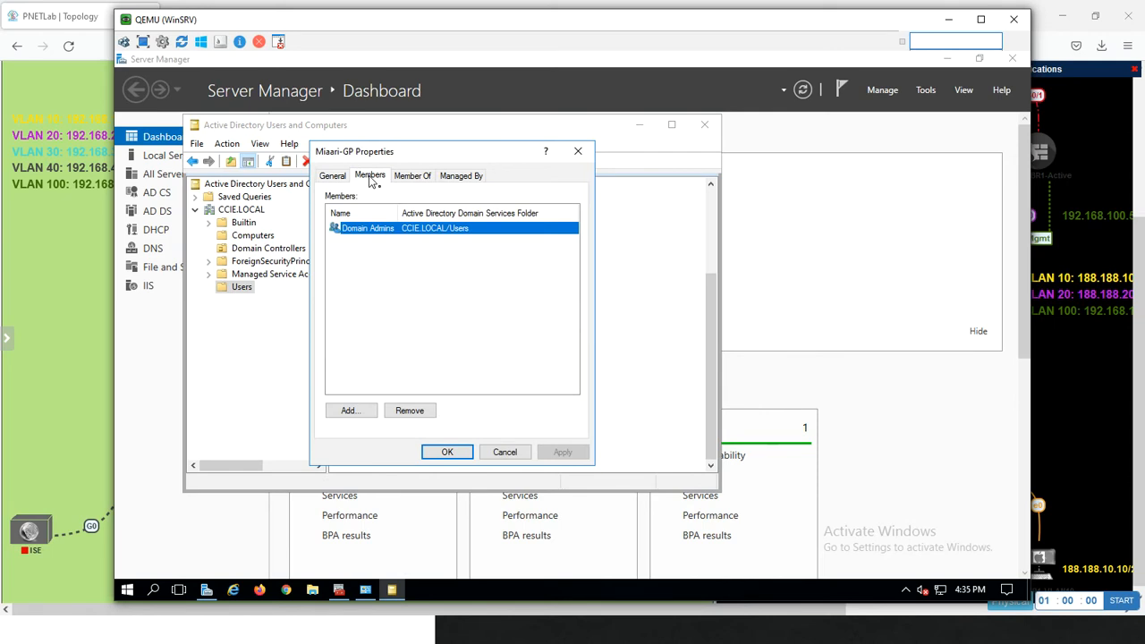
left_click(349, 413)
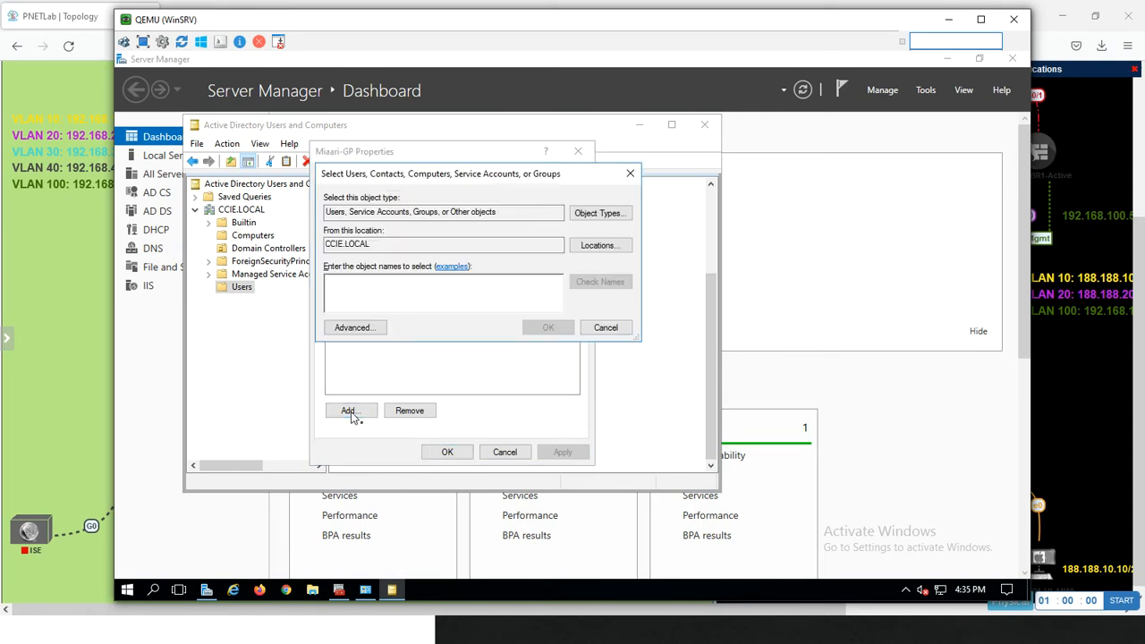
type("miaari")
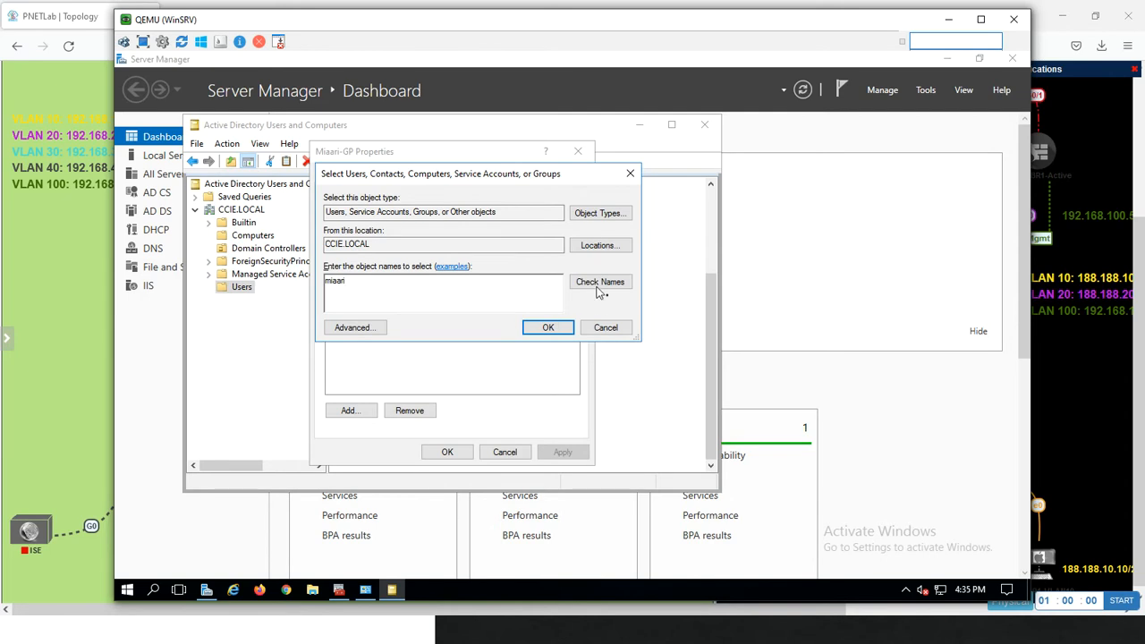
left_click(600, 286)
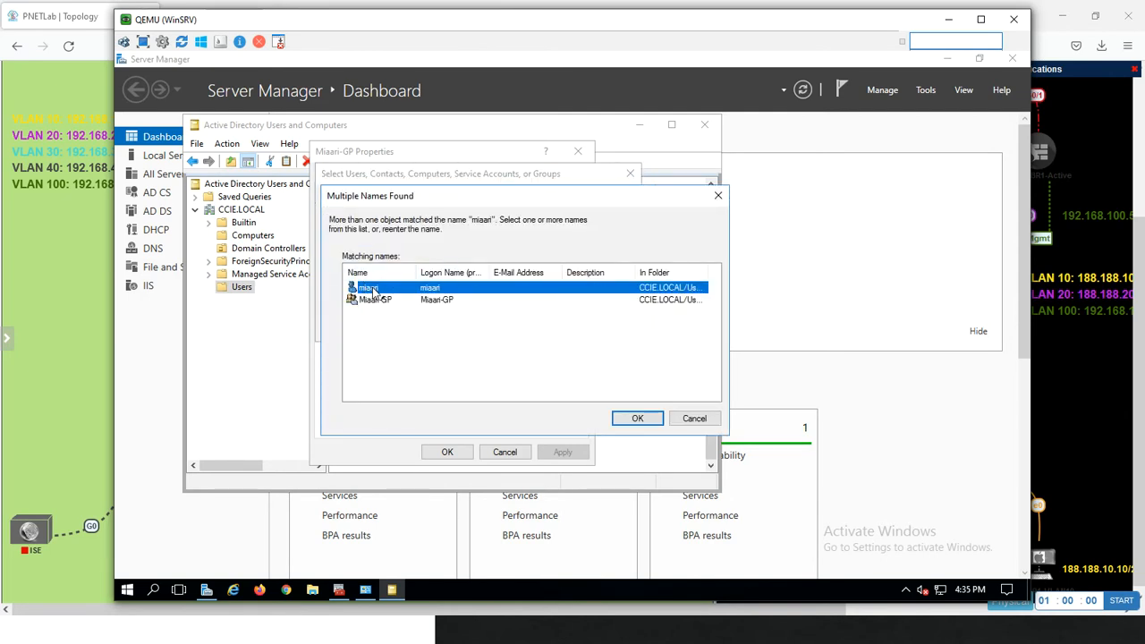
double_click(372, 293)
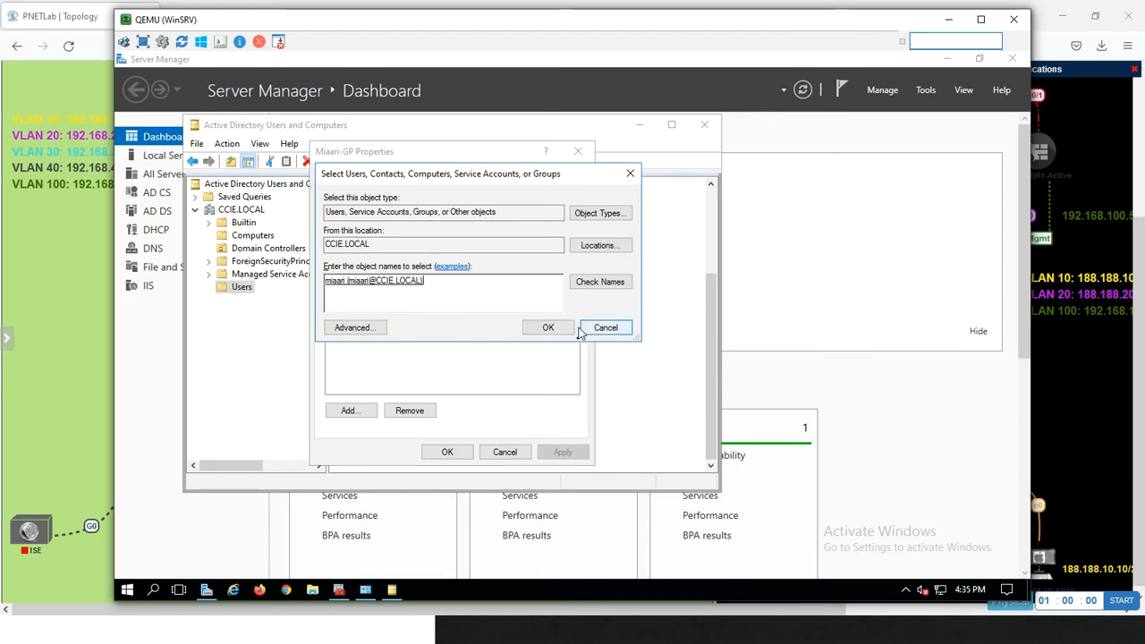
left_click(548, 327)
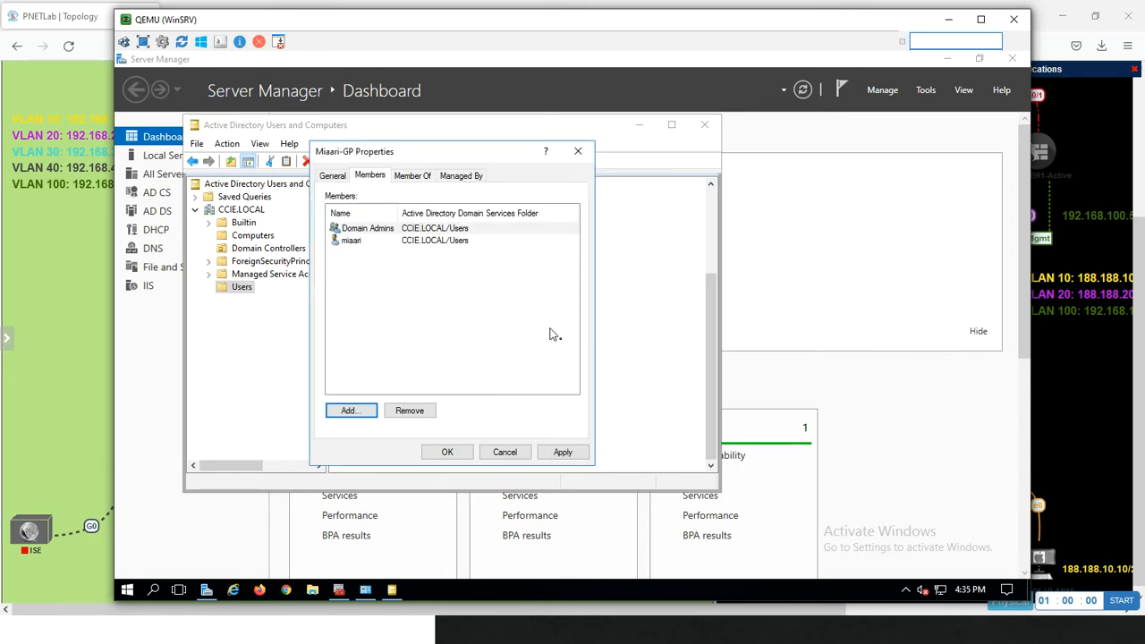
left_click(552, 454)
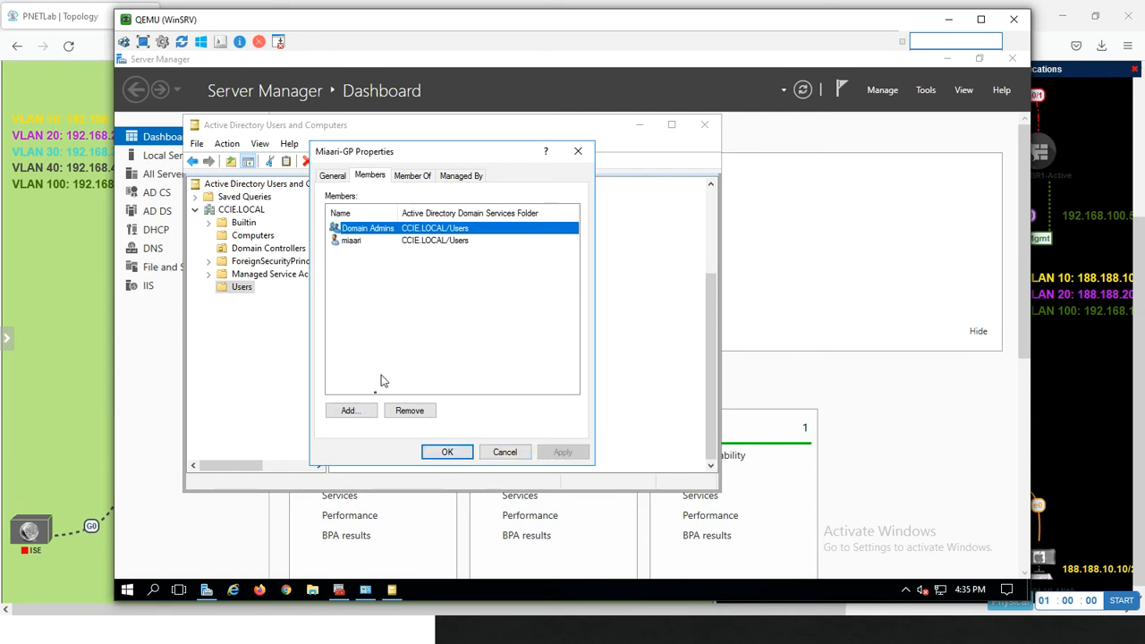
left_click(353, 411)
type("fadi")
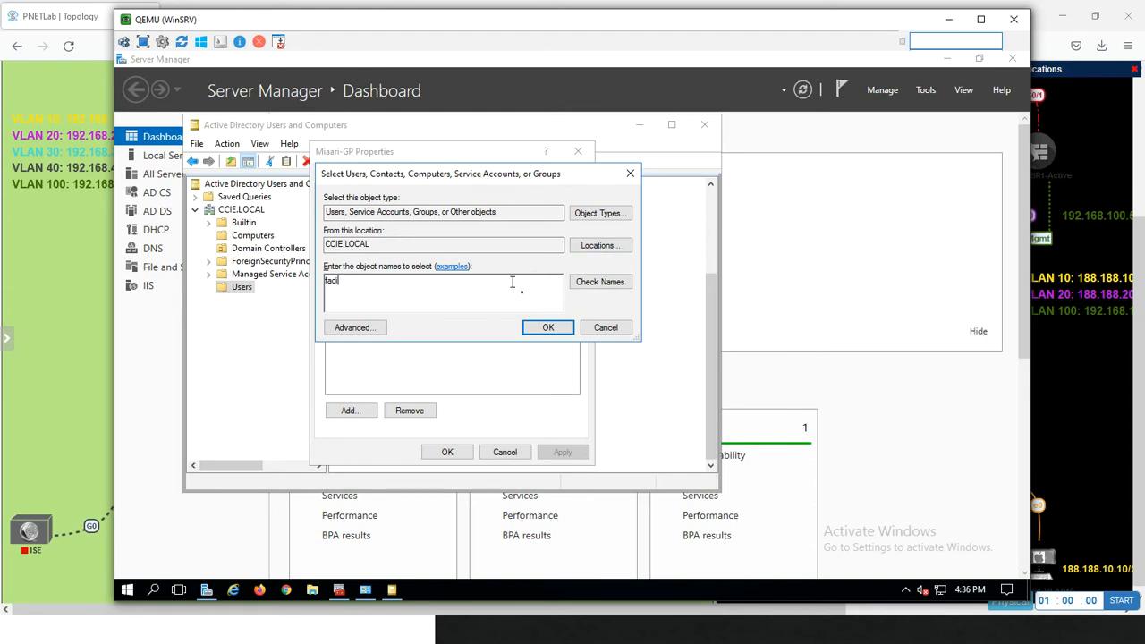
key("BackSpace")
key("BackSpace")
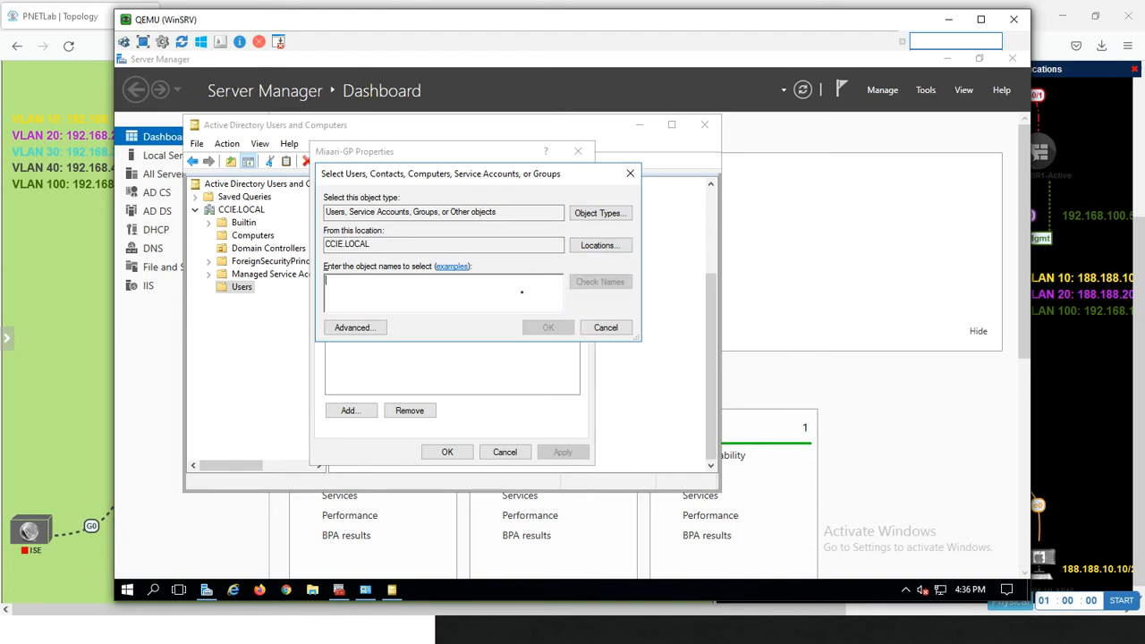
left_click(605, 327)
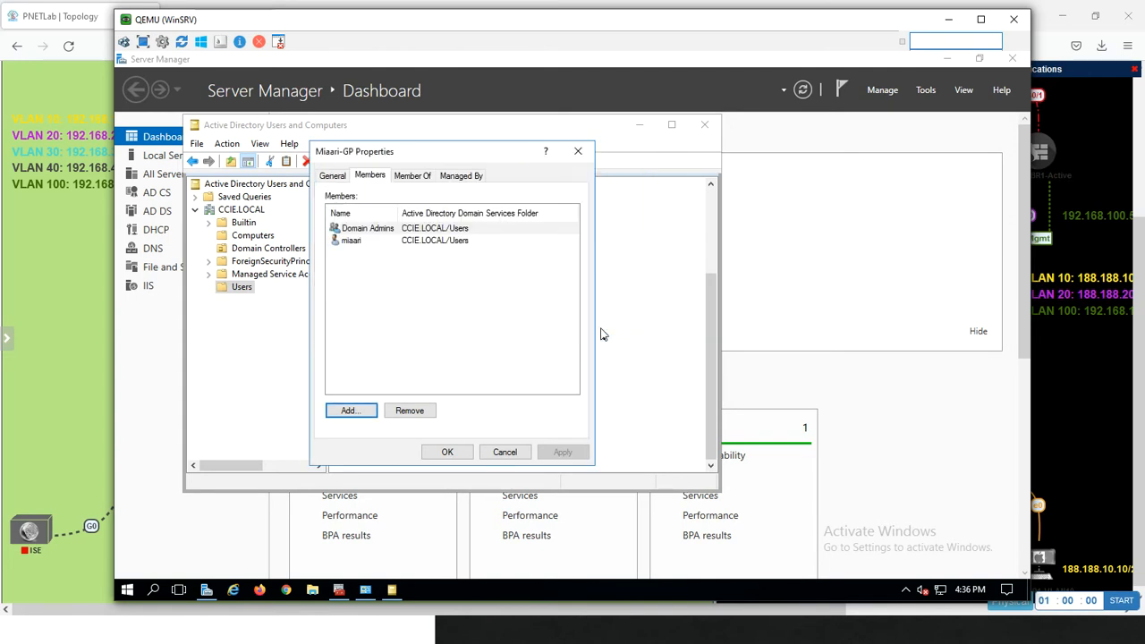
left_click(504, 452)
key("Up")
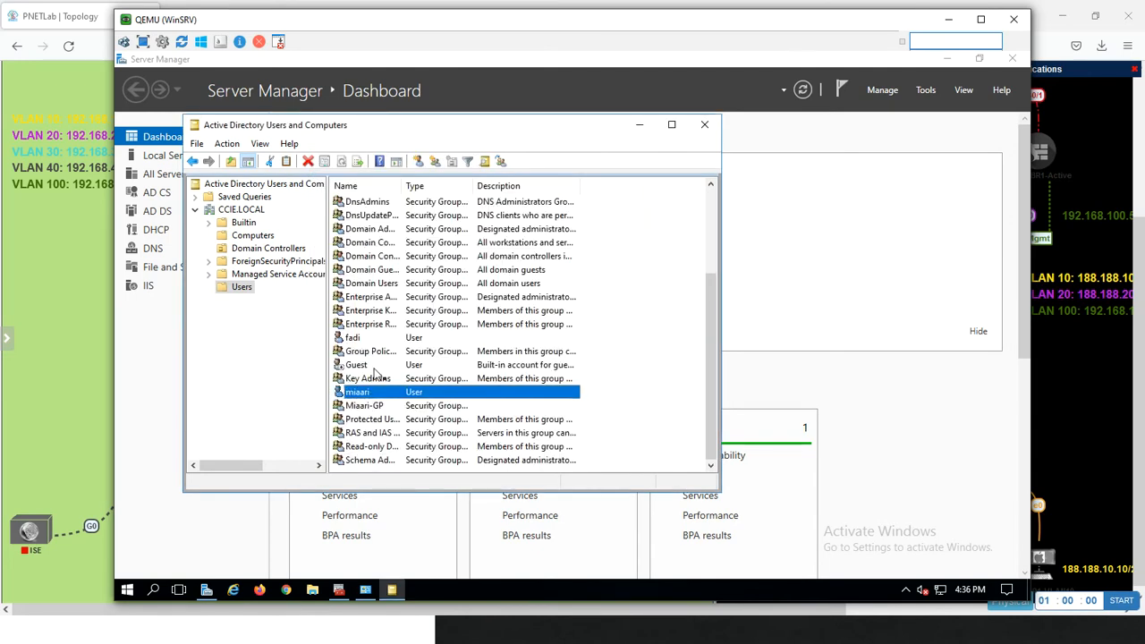
key("Down")
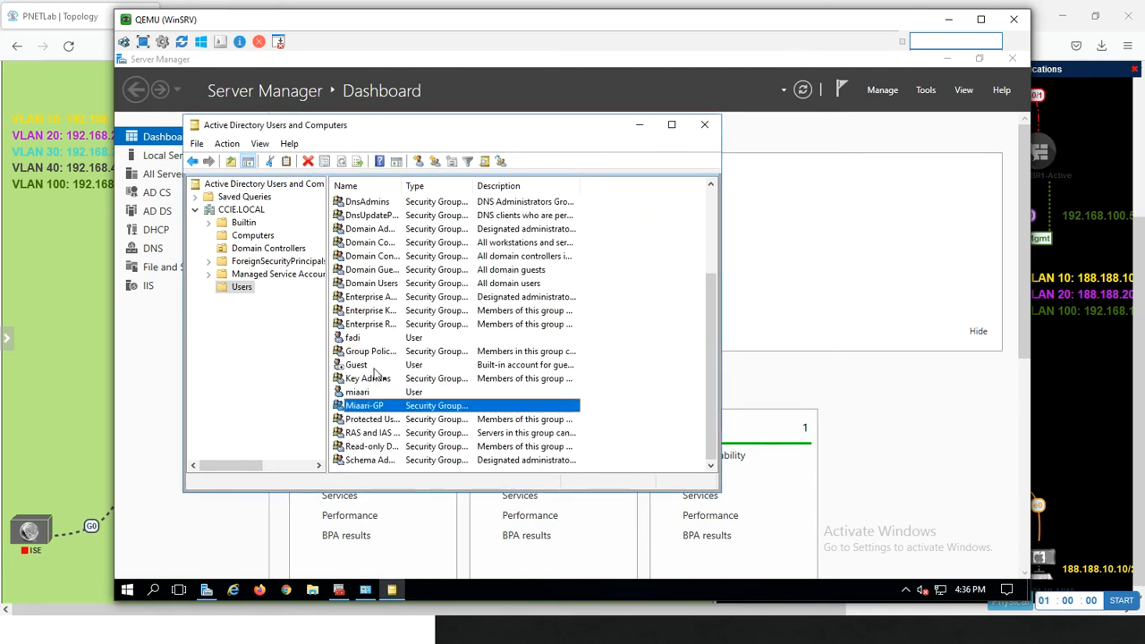
key("Home")
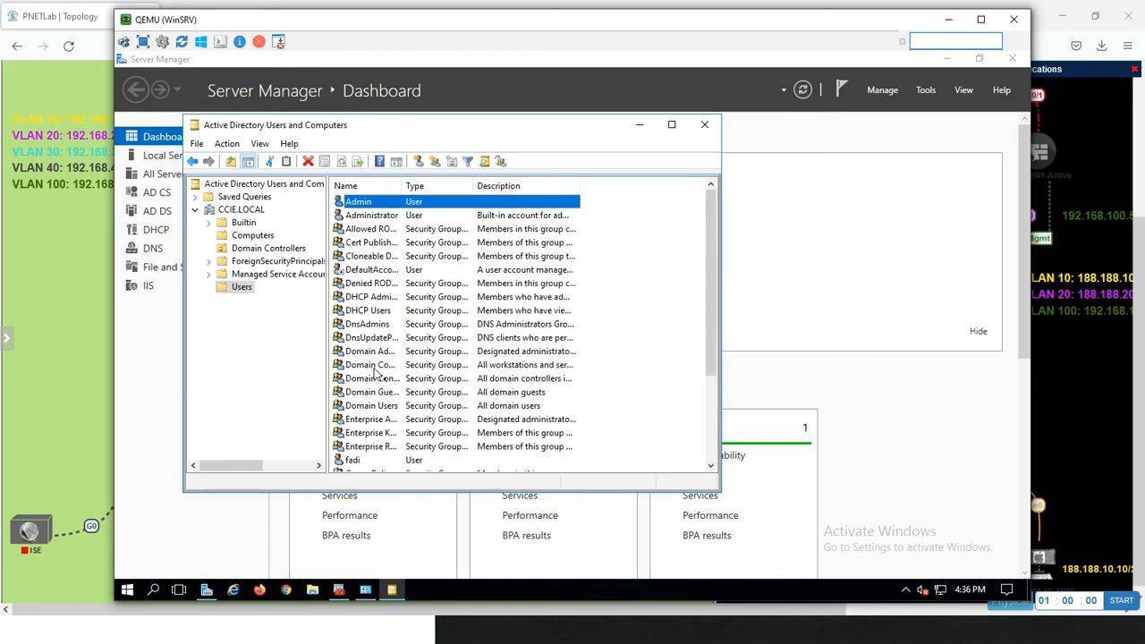
key("m")
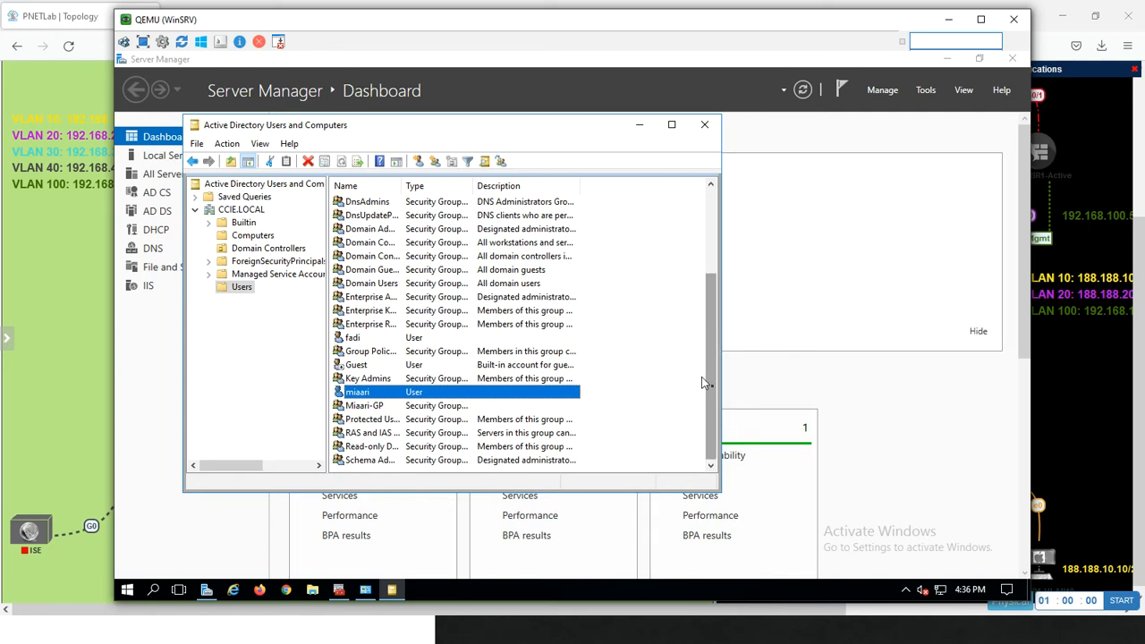
mouse_move(701, 375)
left_mouse_down()
mouse_move(704, 215)
mouse_move(684, 389)
left_mouse_up()
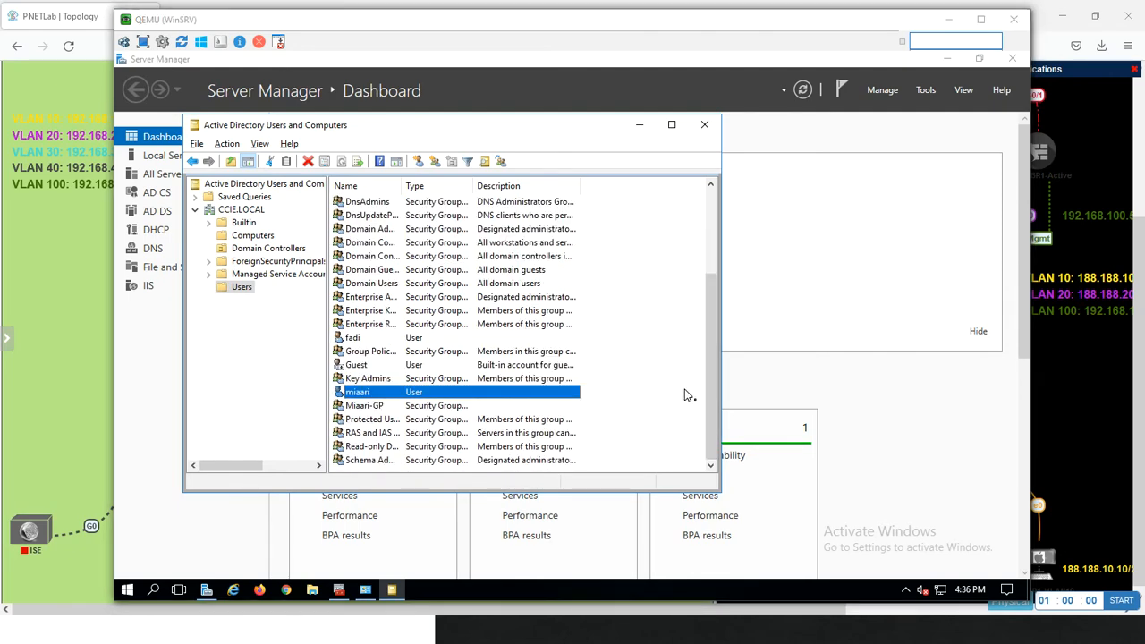
Switch to Firepower Management Center on the Management PC and display the user download settings of the CCIE.LOCAL realm
key("alt+Tab")
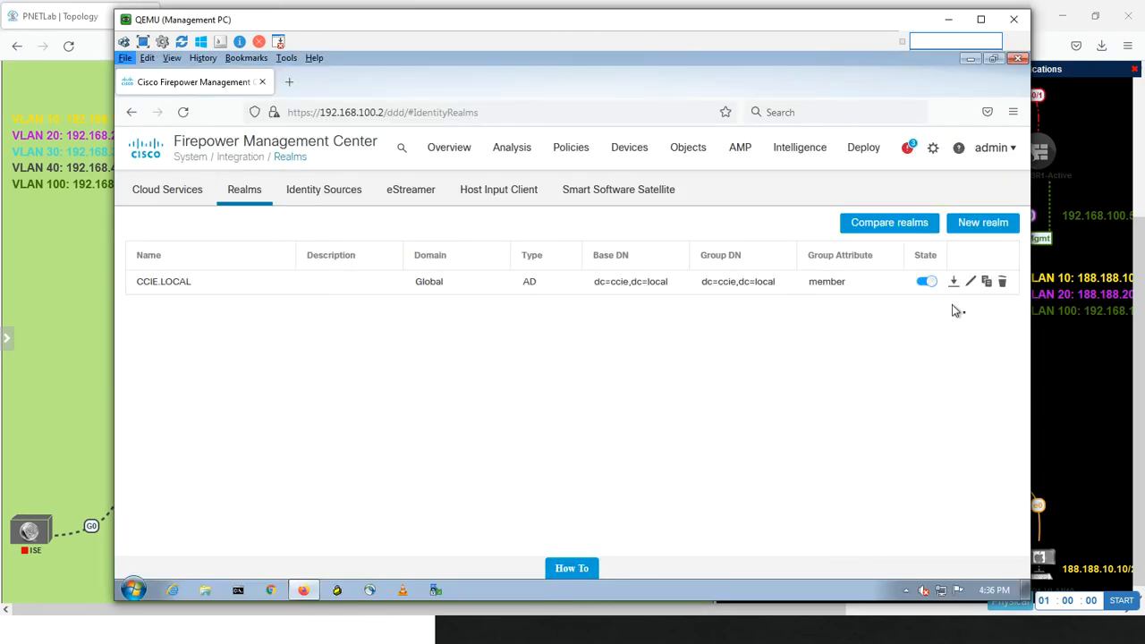
left_click(970, 281)
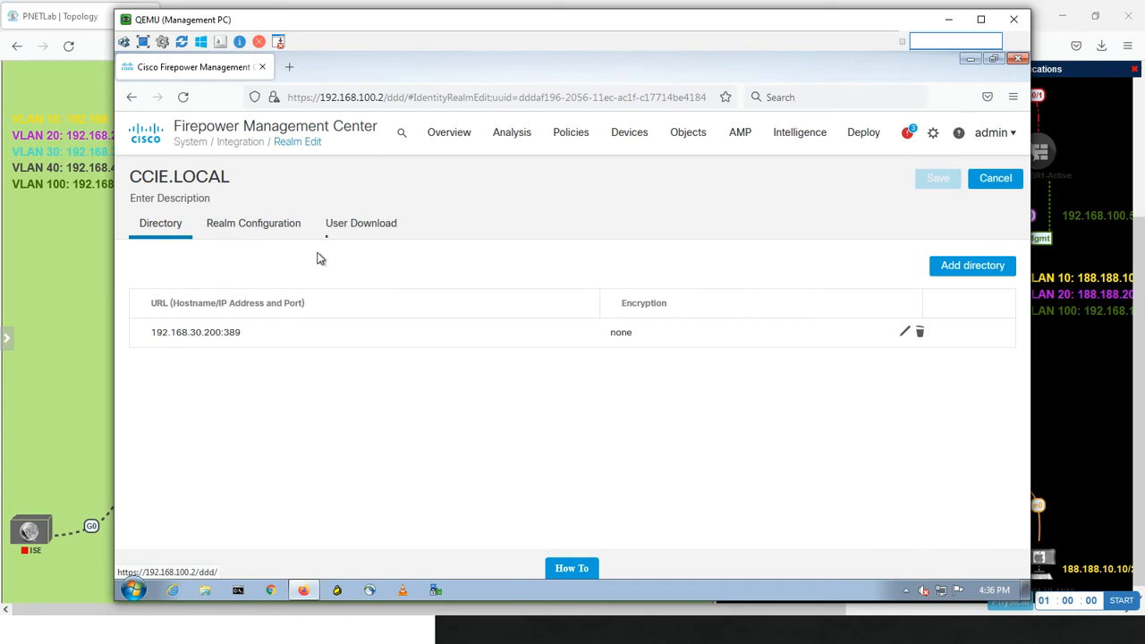
left_click(356, 223)
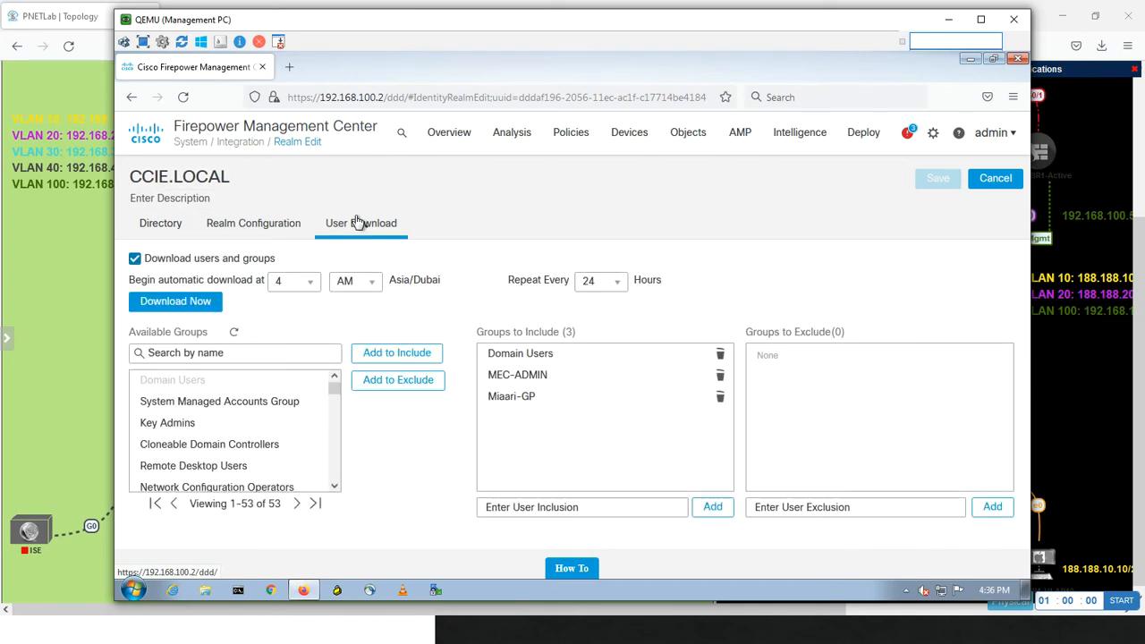
Switch back to Active Directory Users and Computers on WinSRV and create a domain local security group named Test in the Users container
key("alt+Tab")
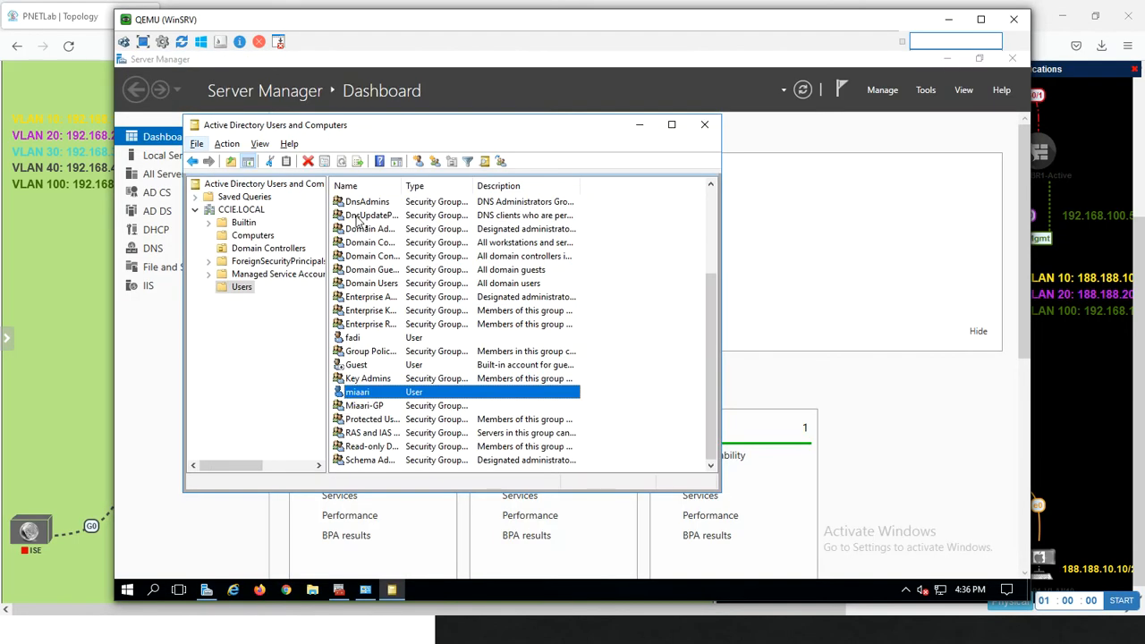
key("e")
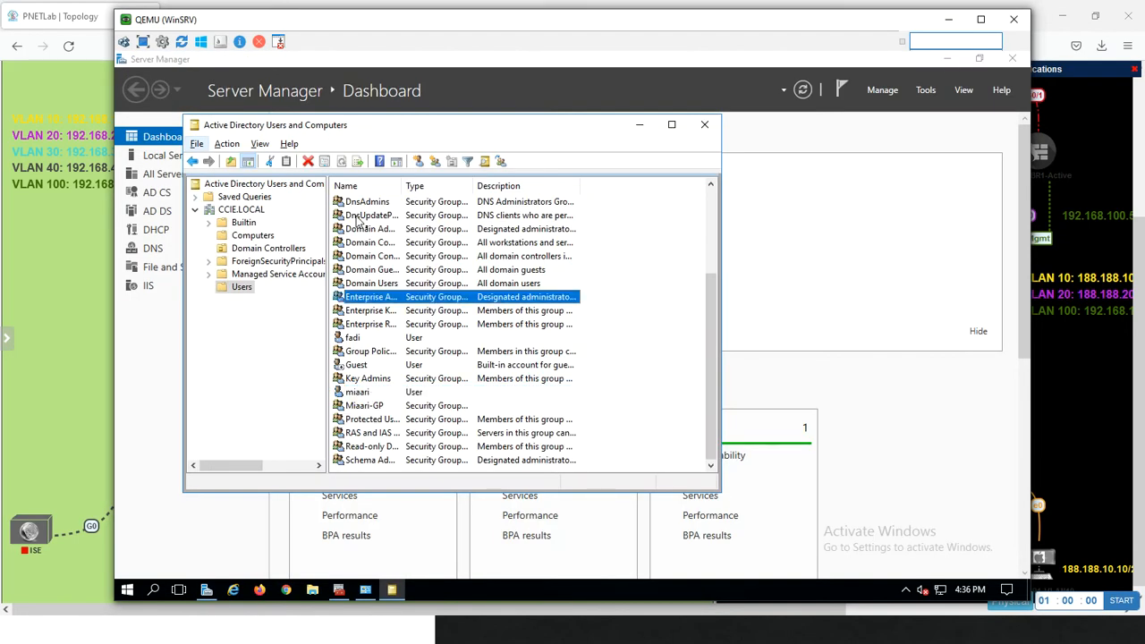
key("Down")
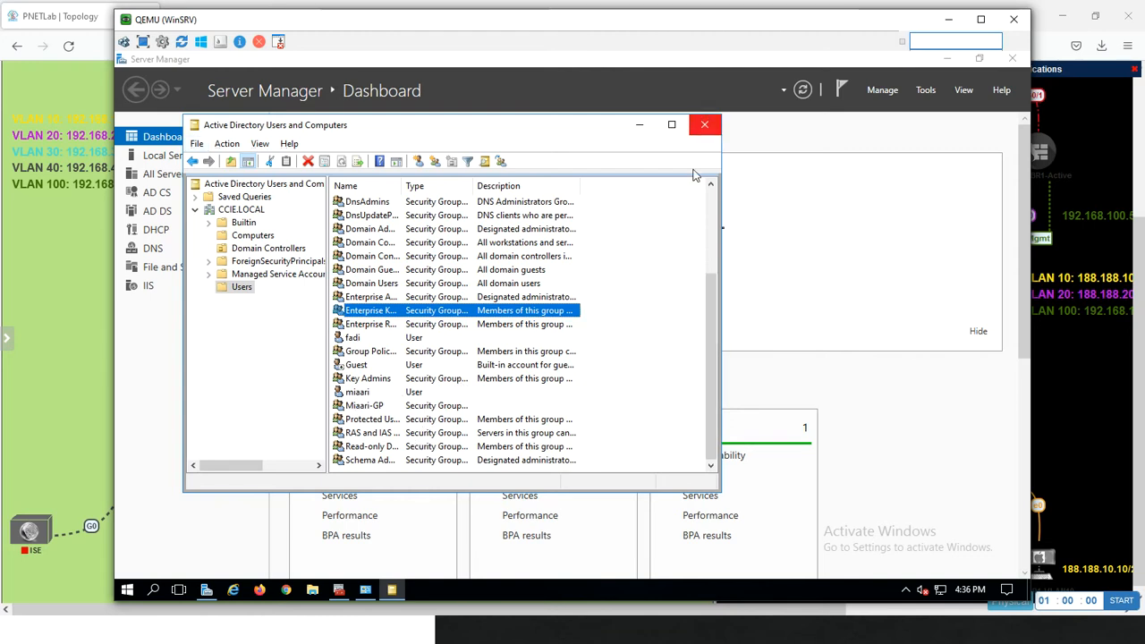
scroll(711, 208, "up", 3)
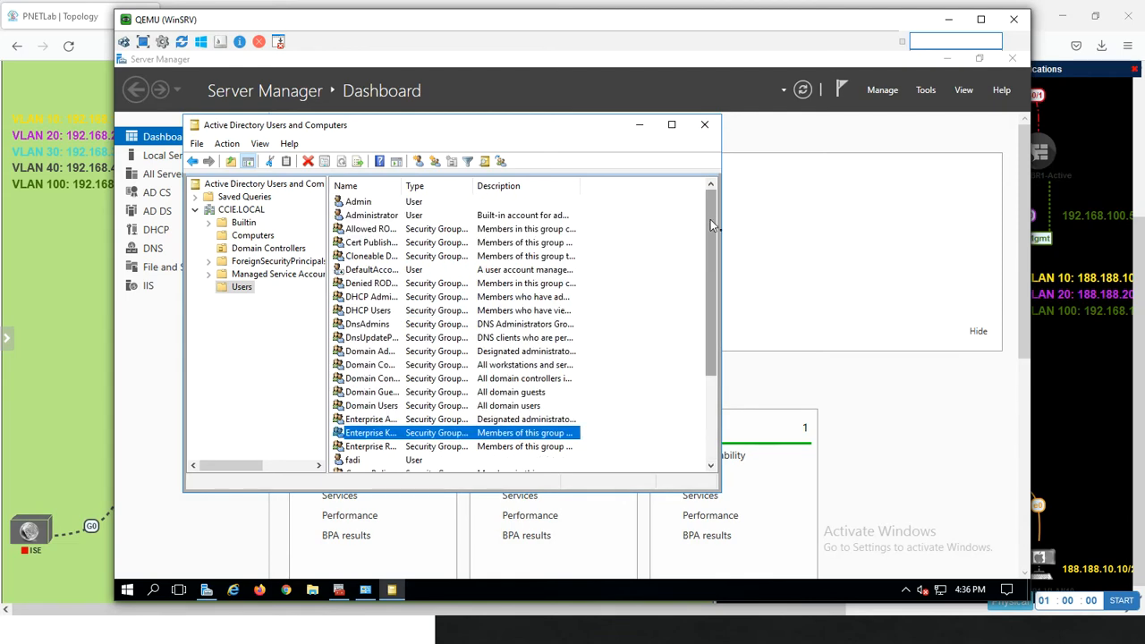
mouse_move(710, 219)
left_mouse_down()
mouse_move(708, 331)
mouse_move(704, 239)
left_mouse_up()
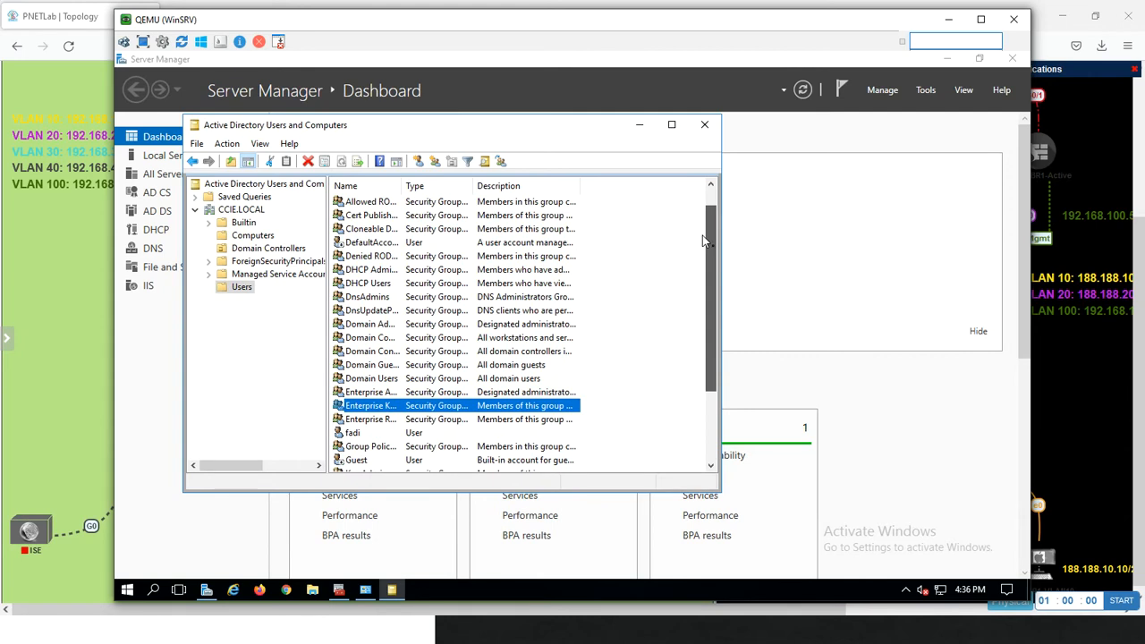
right_click(235, 287)
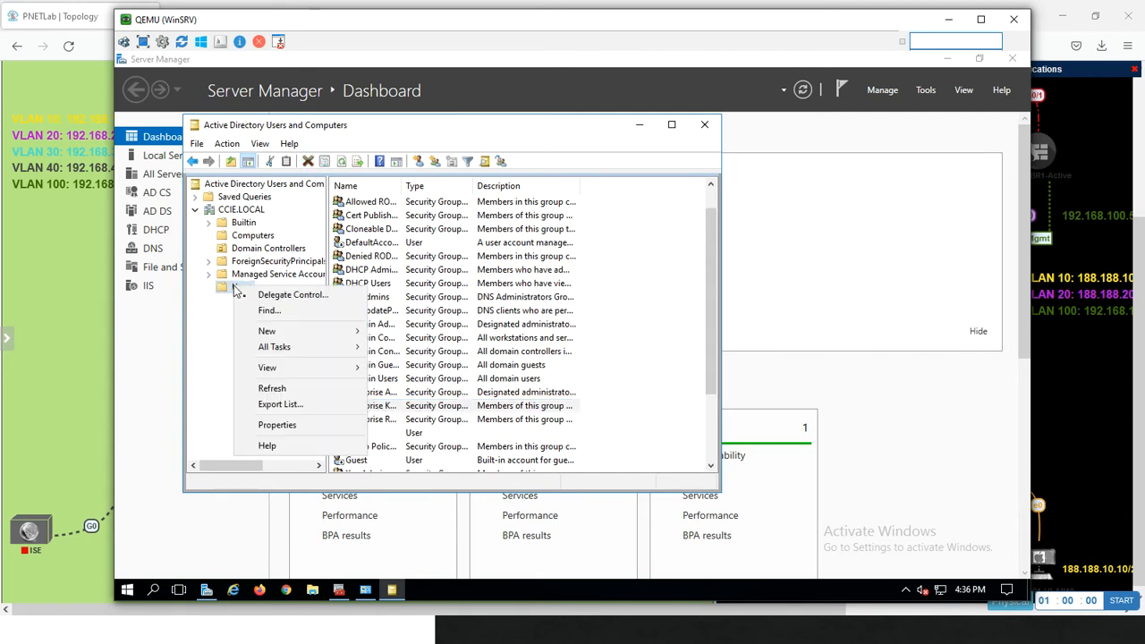
left_click(312, 335)
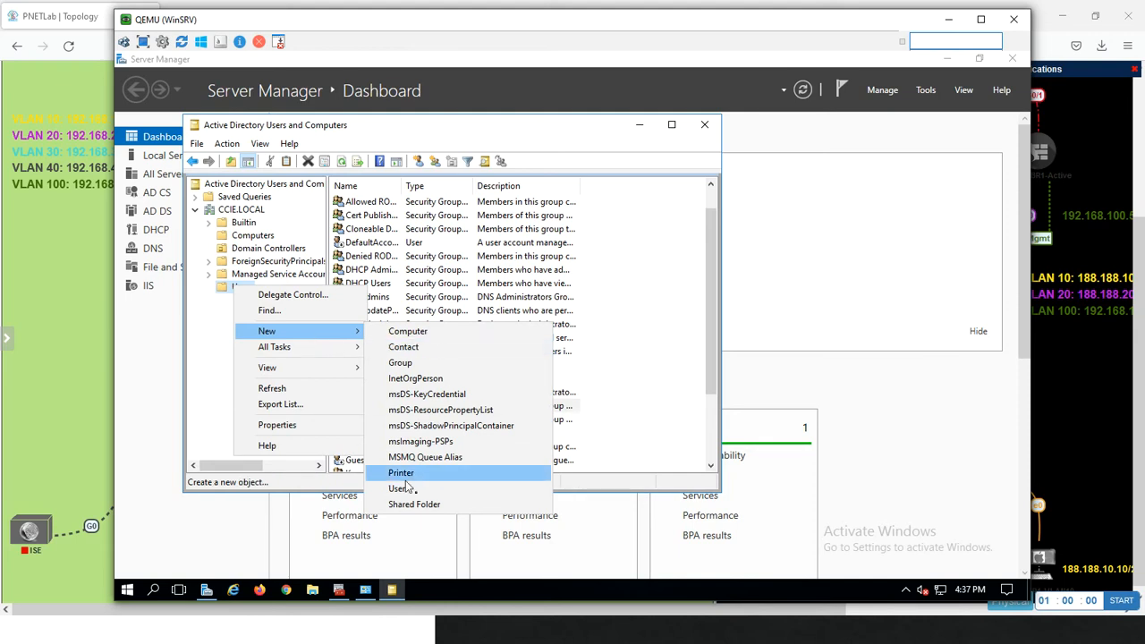
left_click(418, 363)
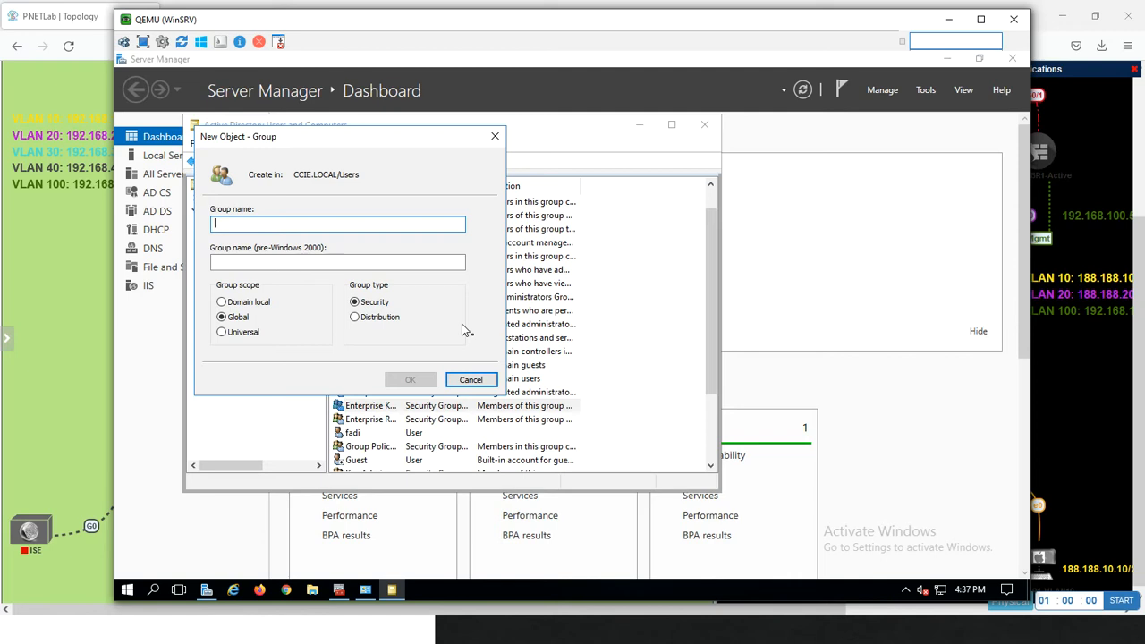
type("Test")
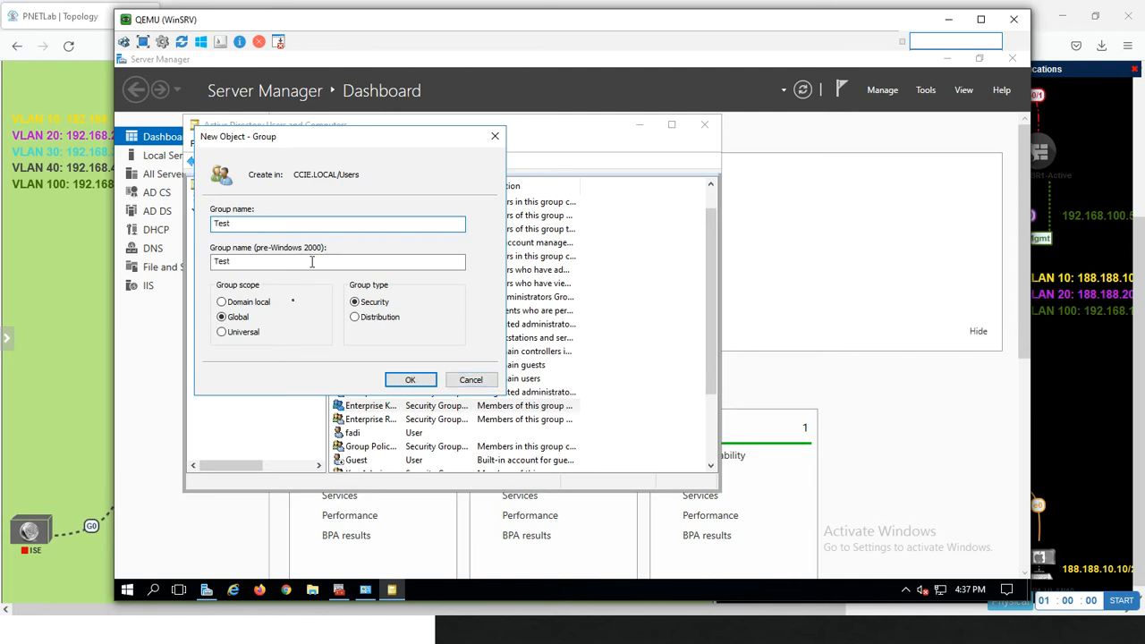
left_click(251, 308)
left_click(409, 380)
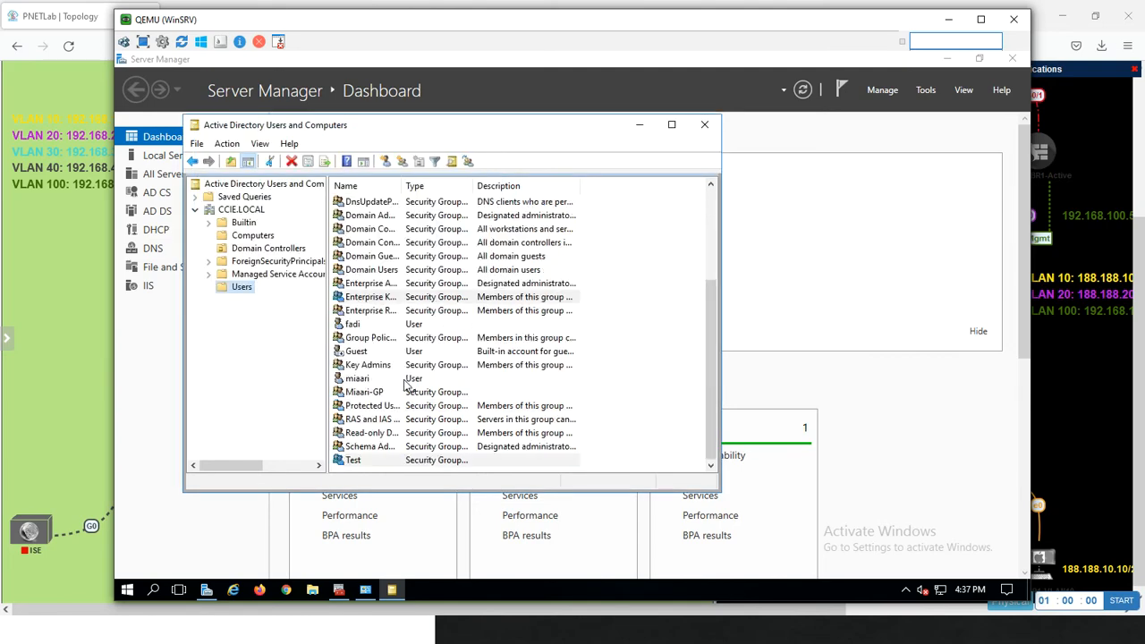
left_click(359, 460, "ctrl")
right_click(359, 461)
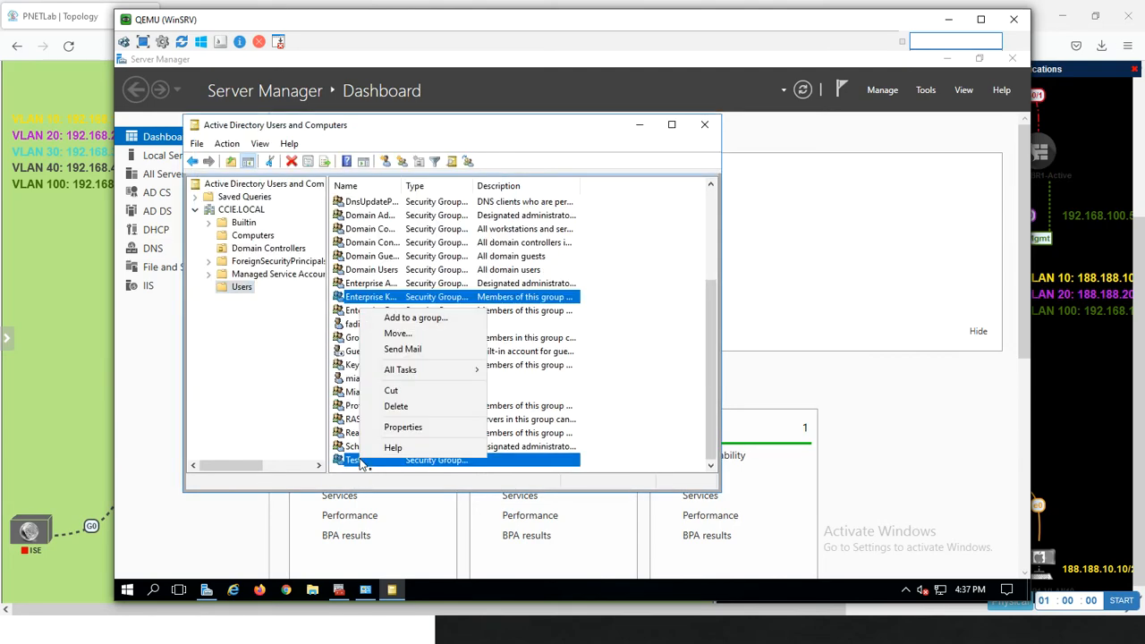
left_click(398, 427)
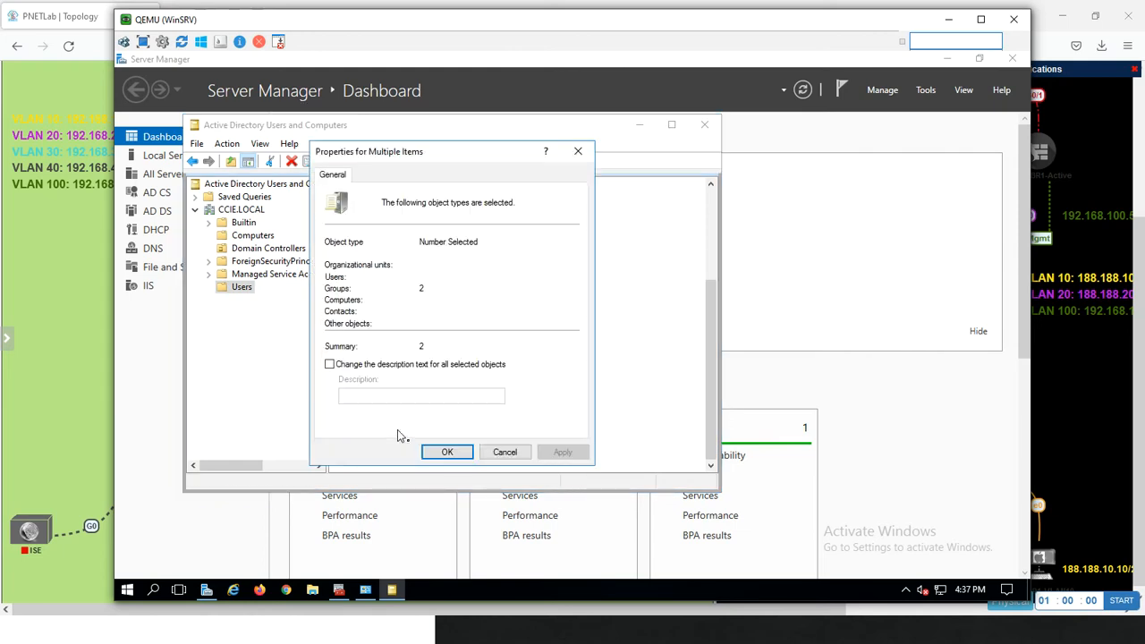
left_click(505, 452)
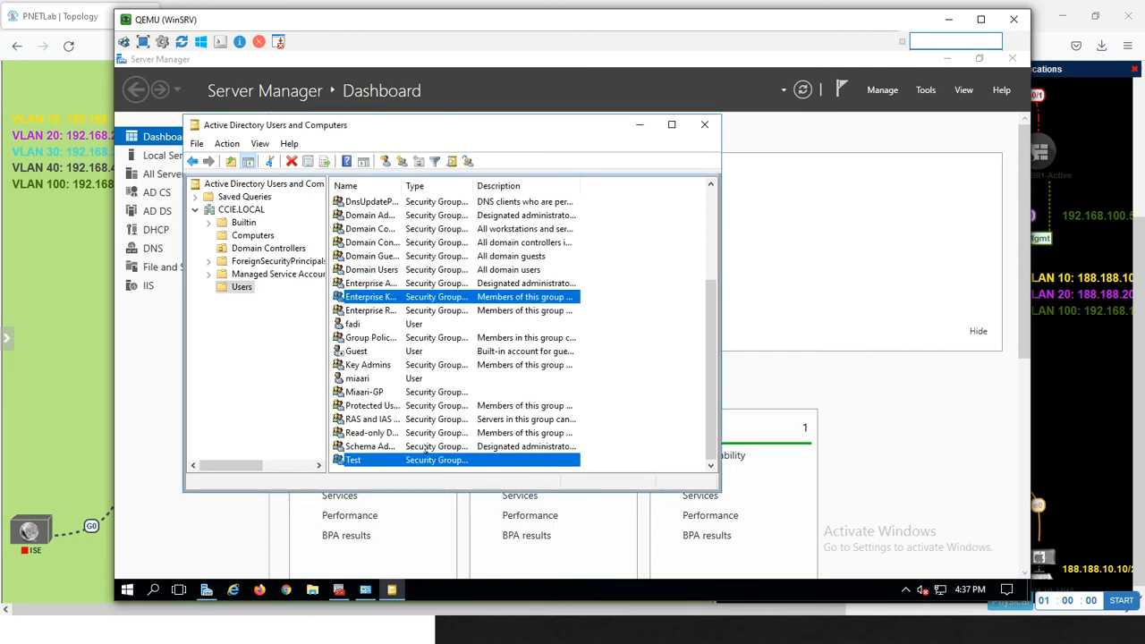
left_click(373, 420)
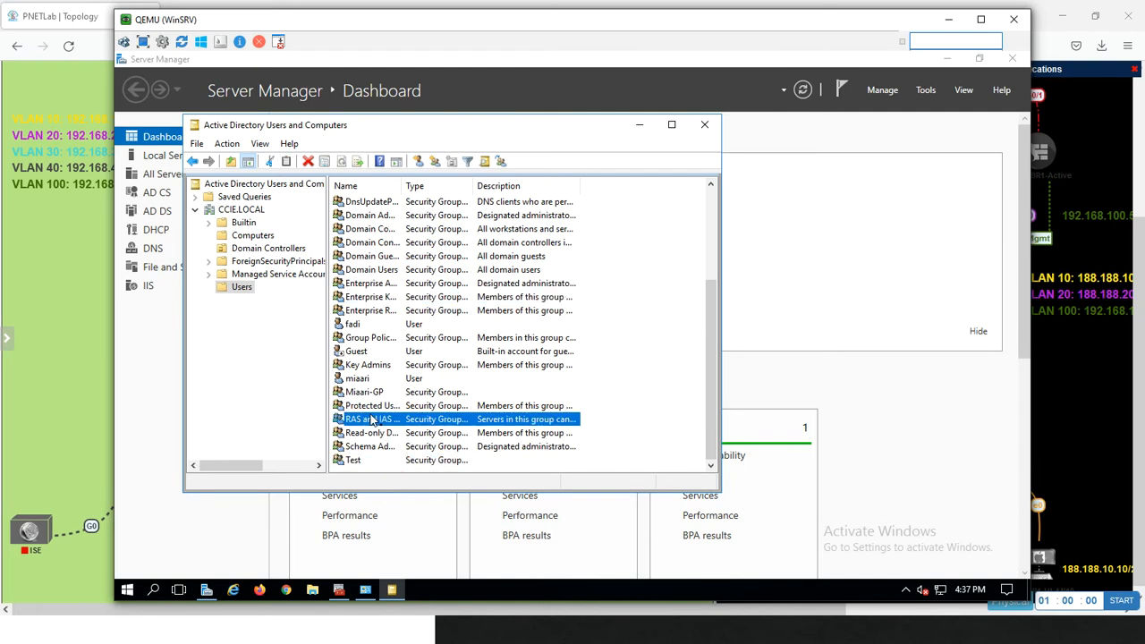
Open the properties of the Test security group and add the existing user account with the matching first name from CCIE.LOCAL/Users as a member
left_click(361, 461)
right_click(361, 462)
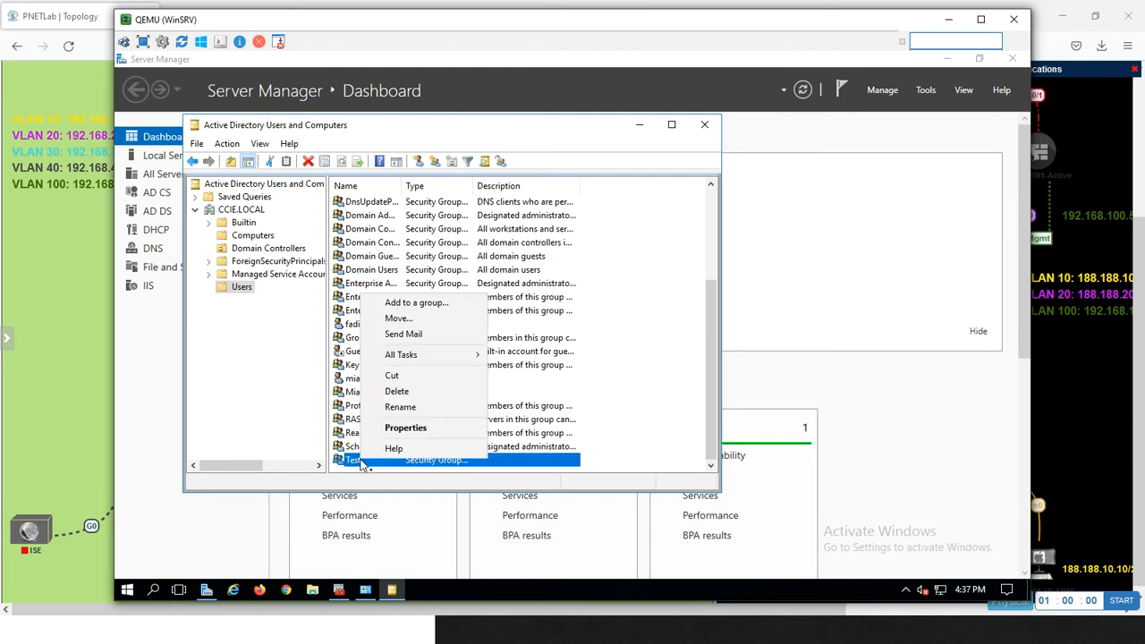
left_click(393, 426)
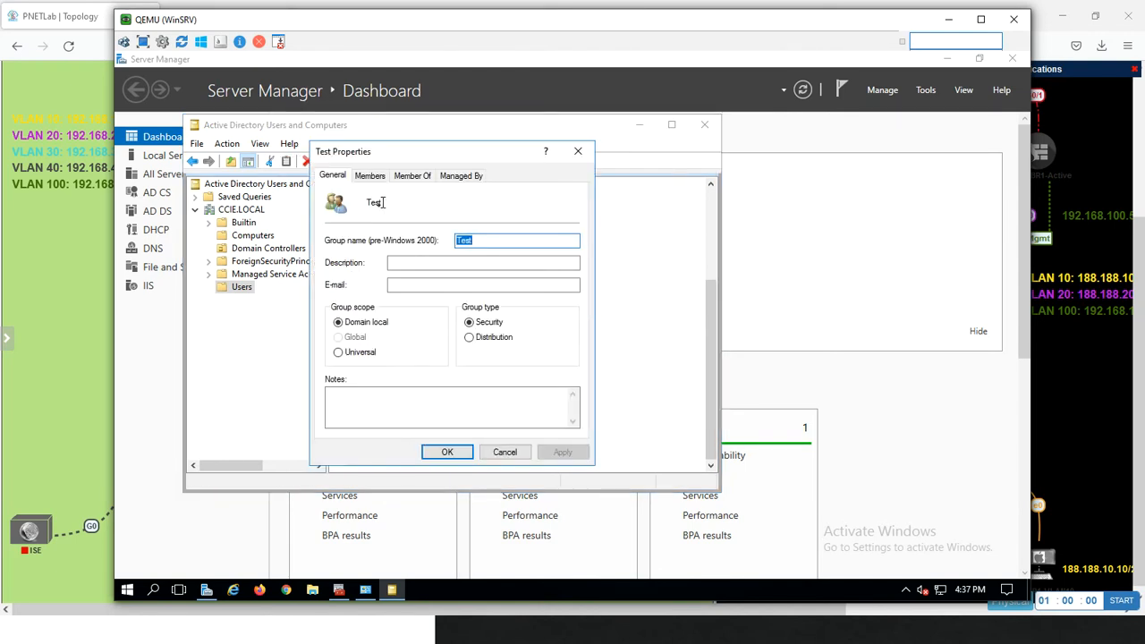
left_click(371, 178)
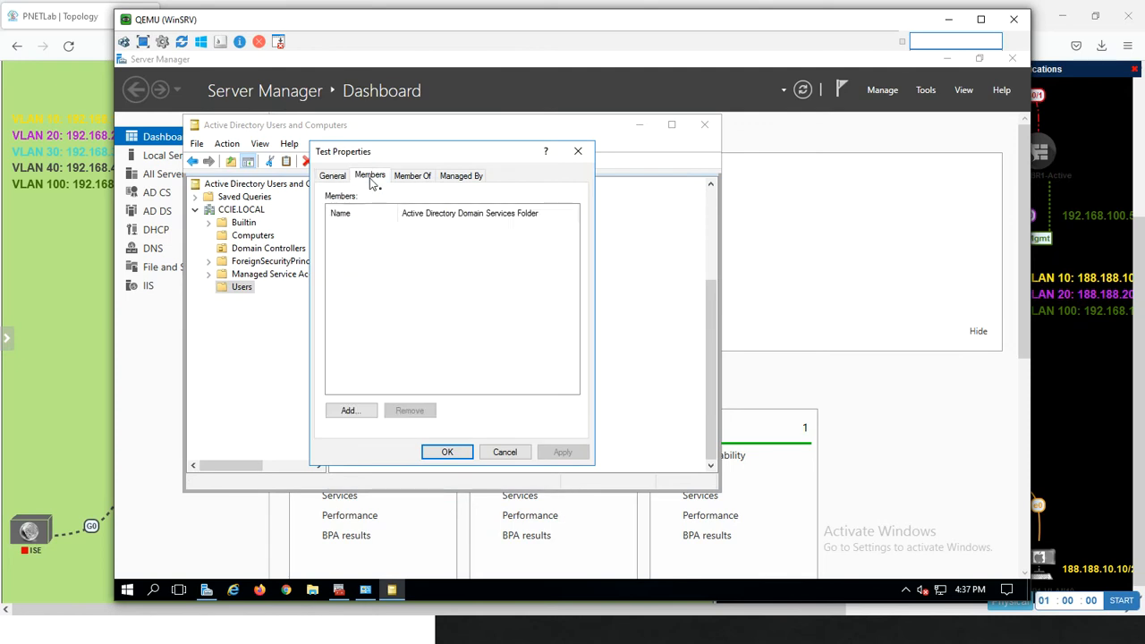
left_click(351, 412)
type("fadi")
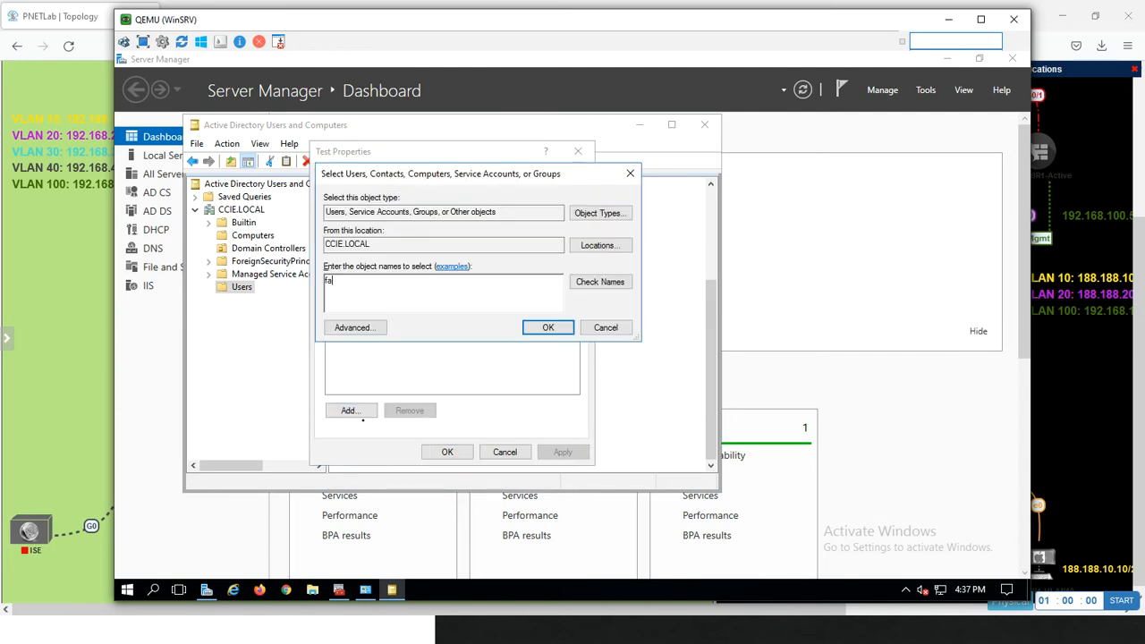
left_click(607, 282)
left_click(548, 327)
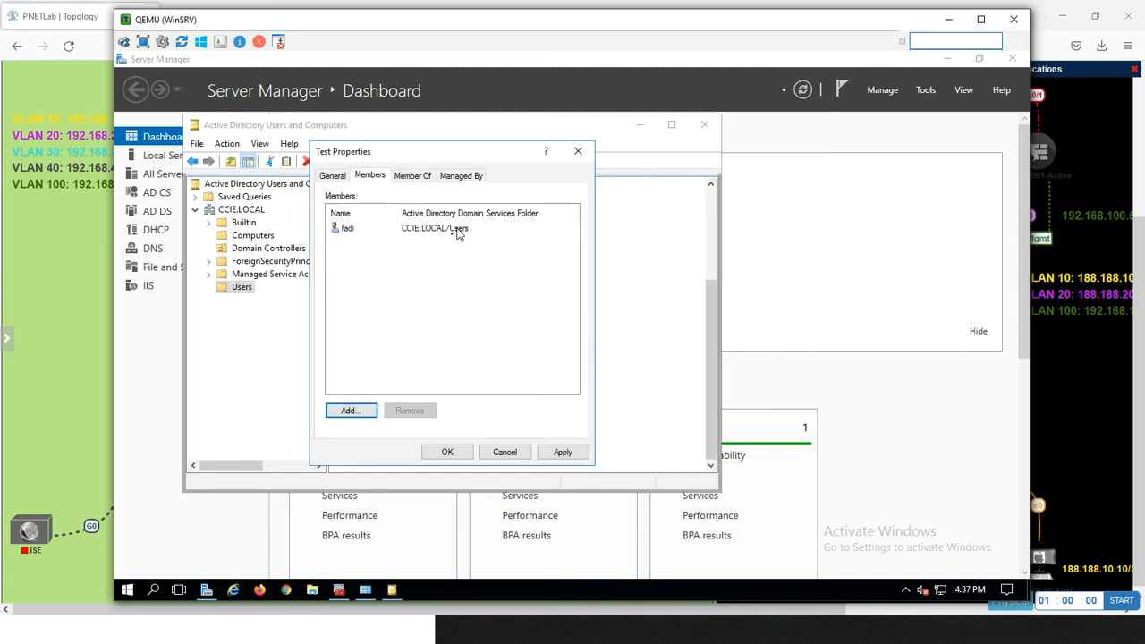
left_click(416, 177)
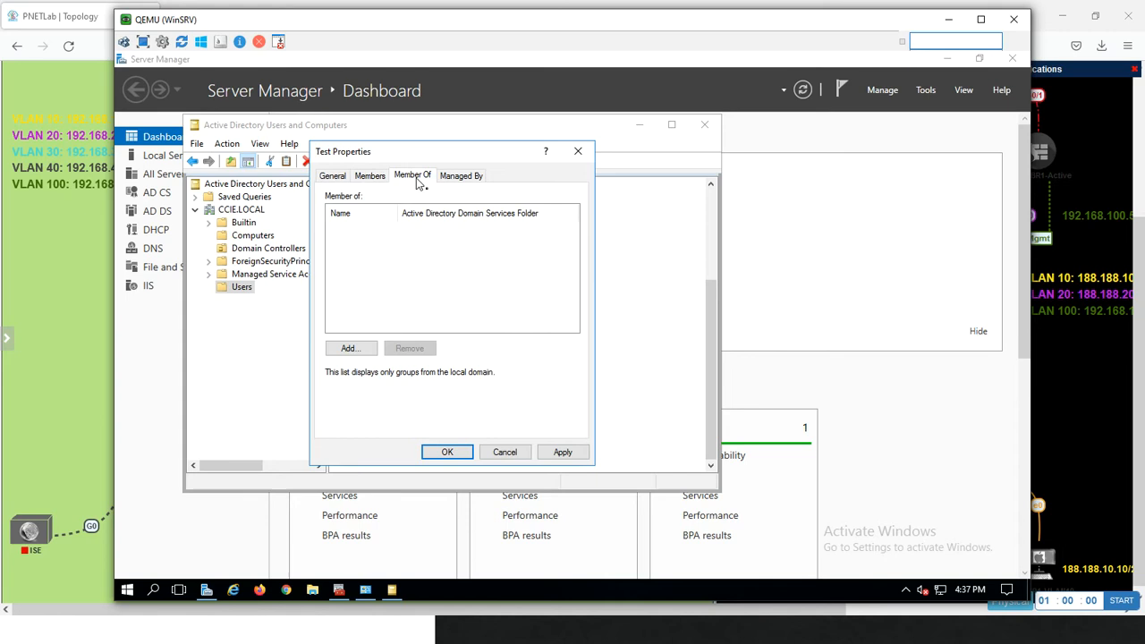
left_click(359, 348)
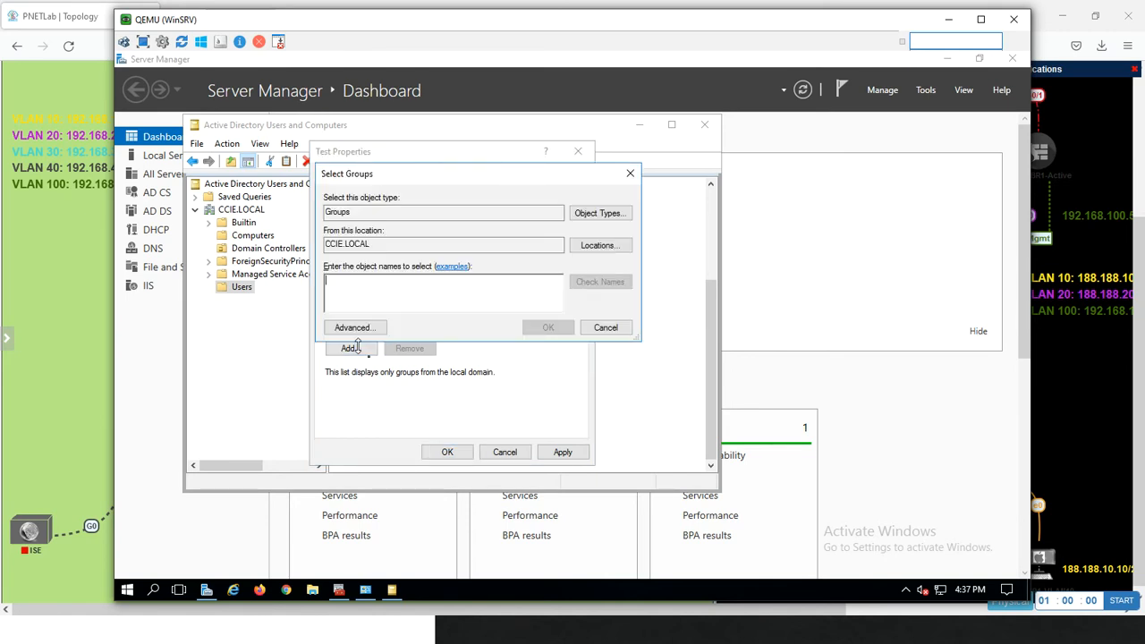
type("dom")
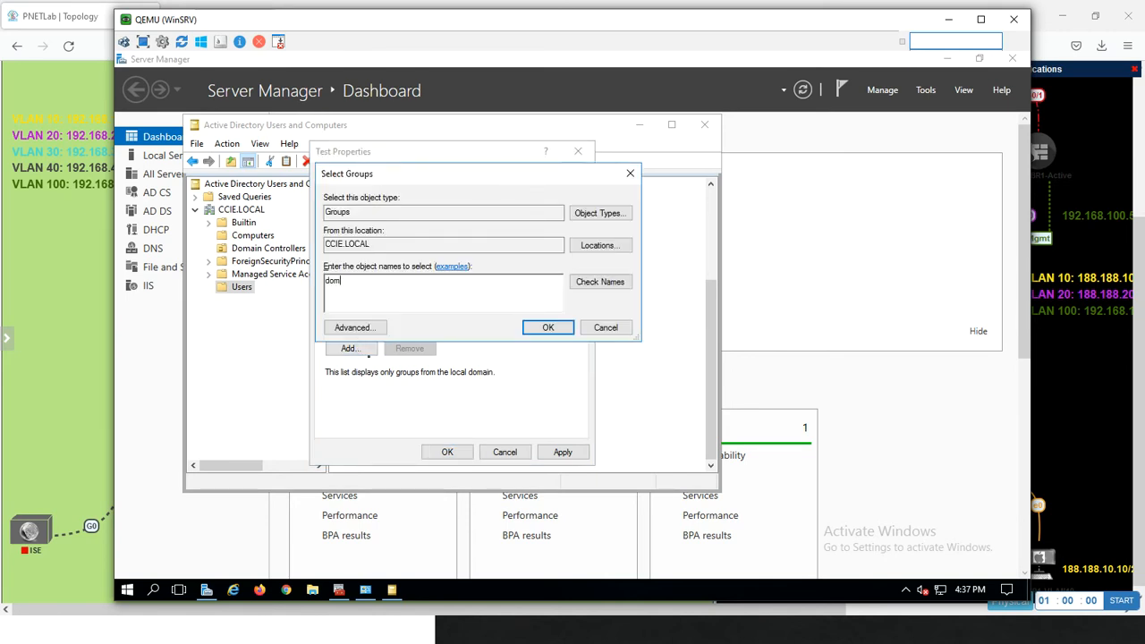
type("ai")
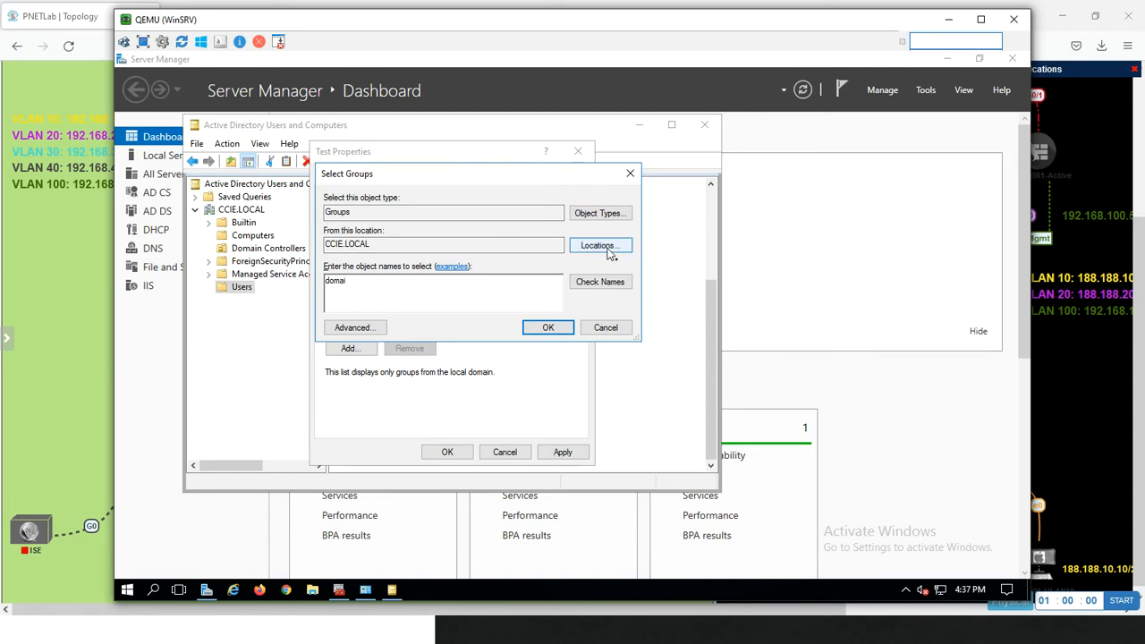
left_click(599, 282)
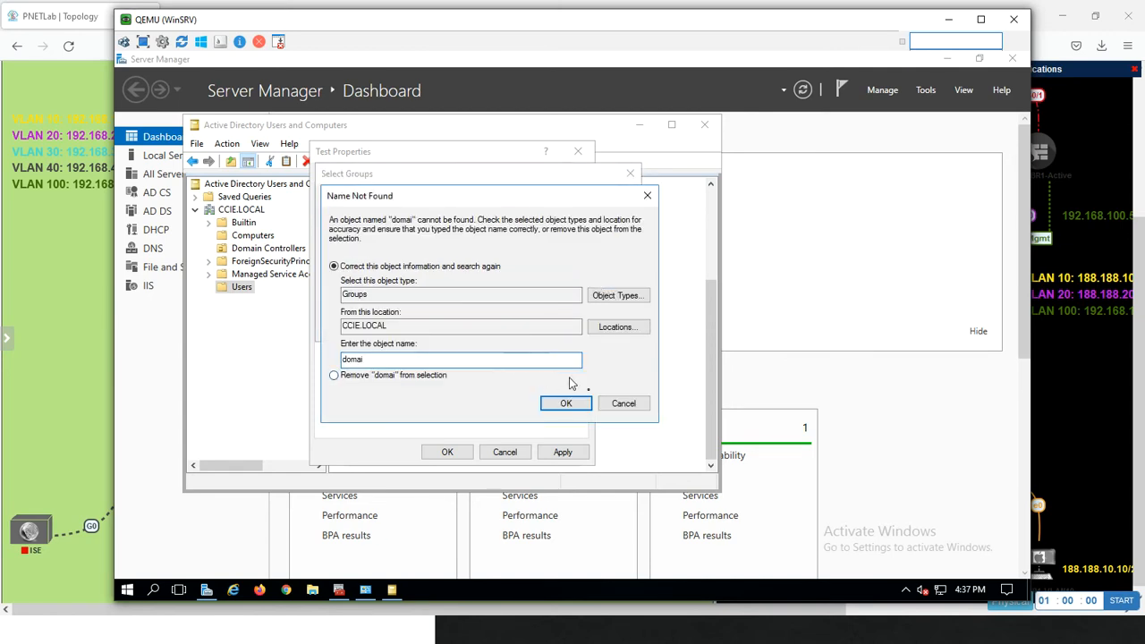
left_click(615, 407)
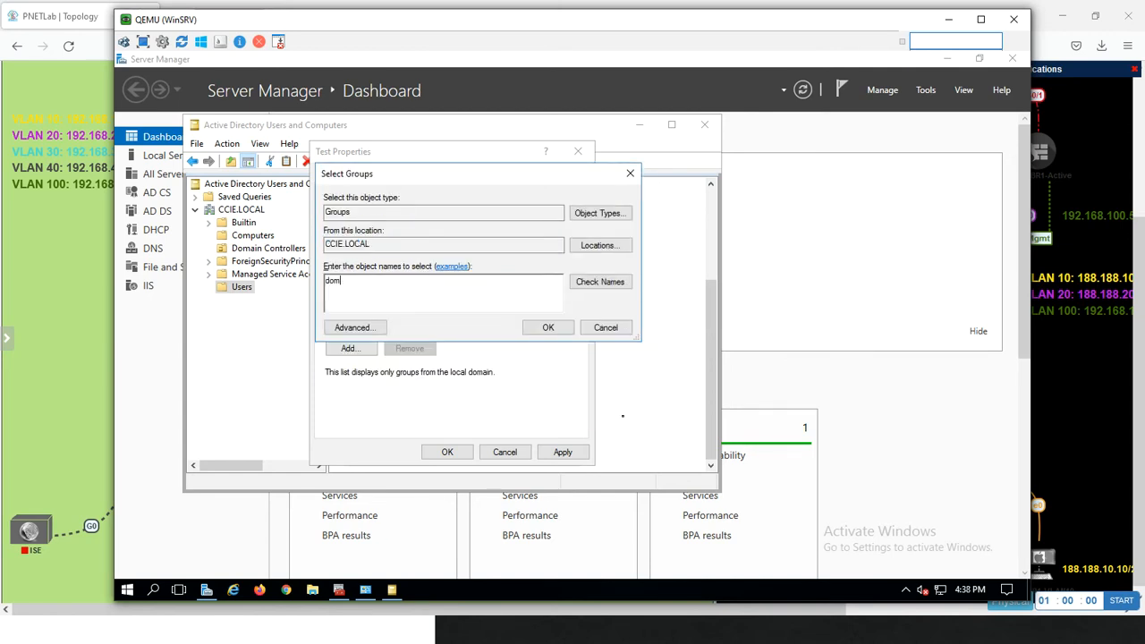
key("BackSpace")
key("BackSpace")
key("BackSpace")
type("domain")
left_click(603, 285)
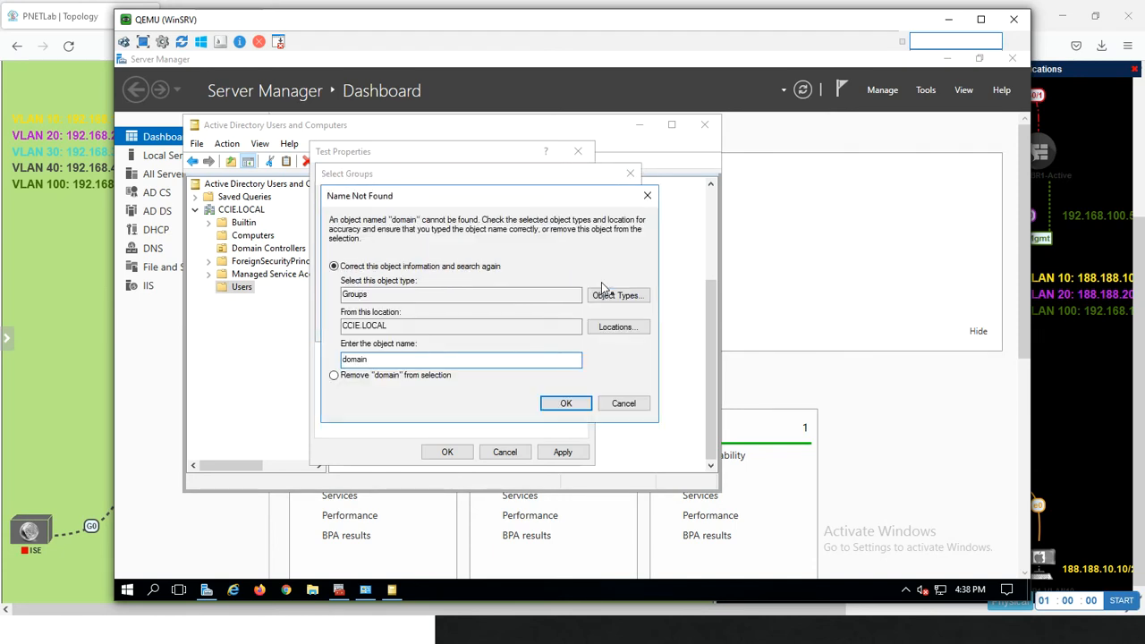
left_click(625, 403)
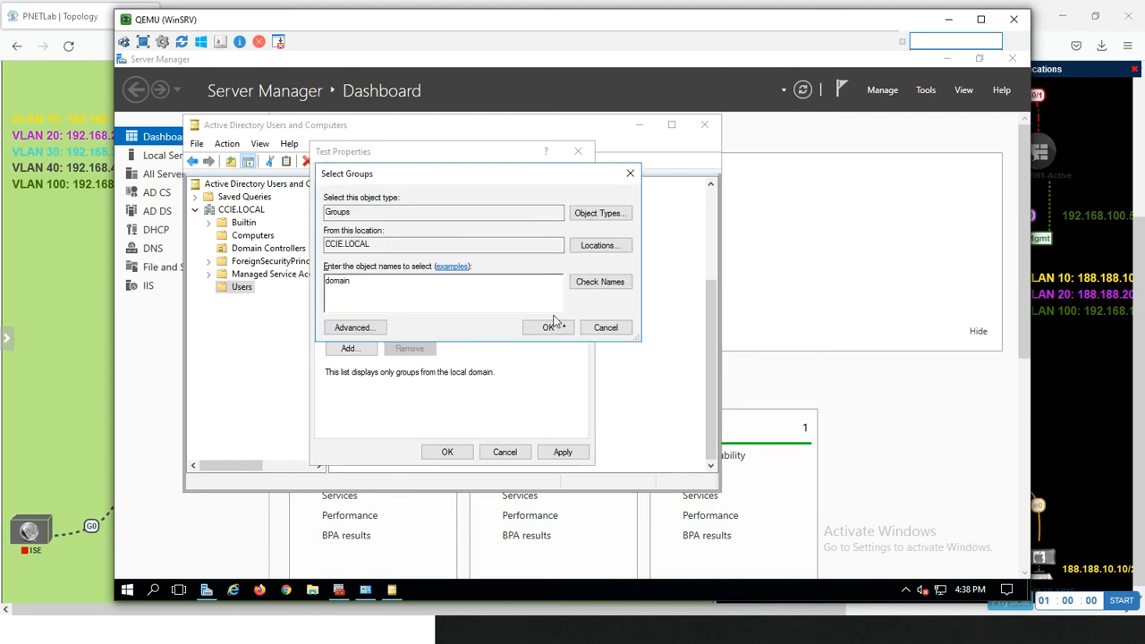
type("use")
left_click(573, 280)
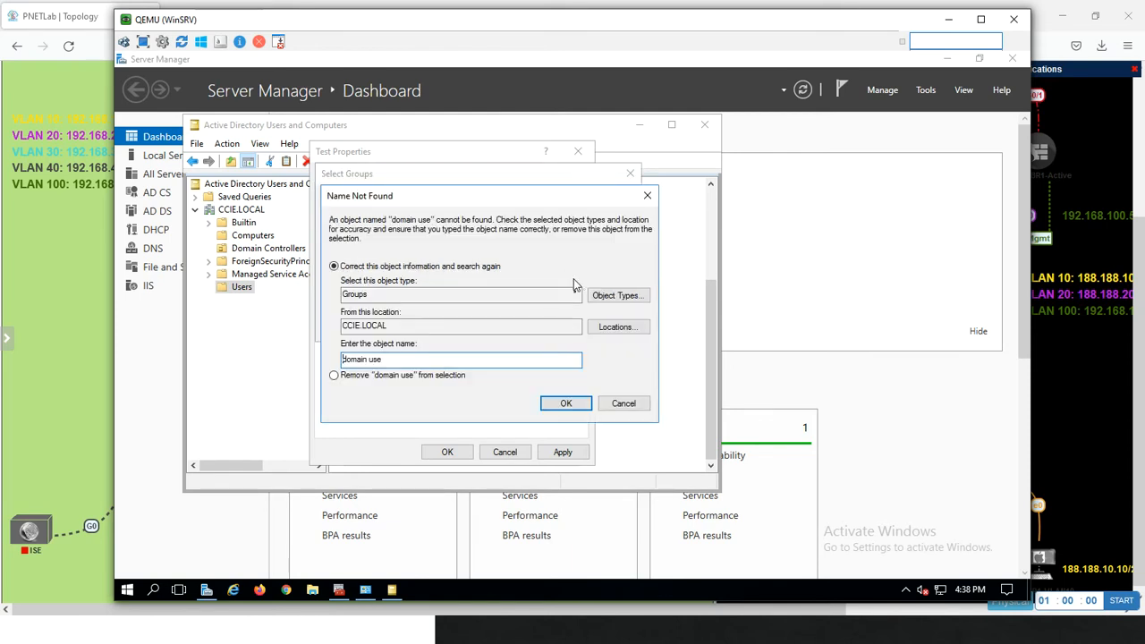
left_click(621, 404)
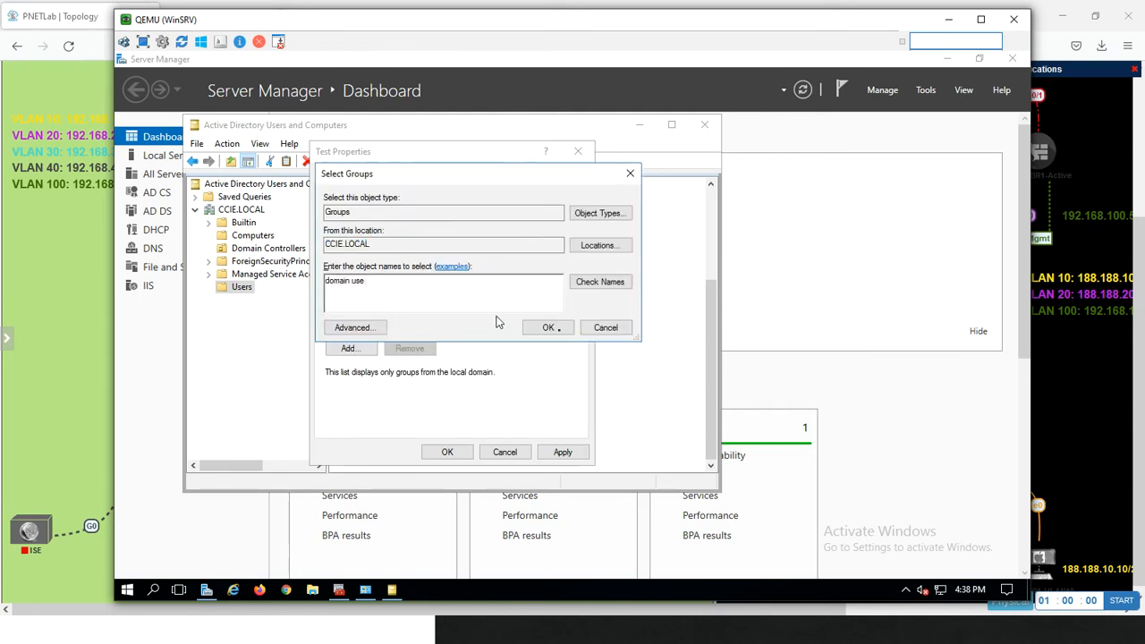
left_click(606, 329)
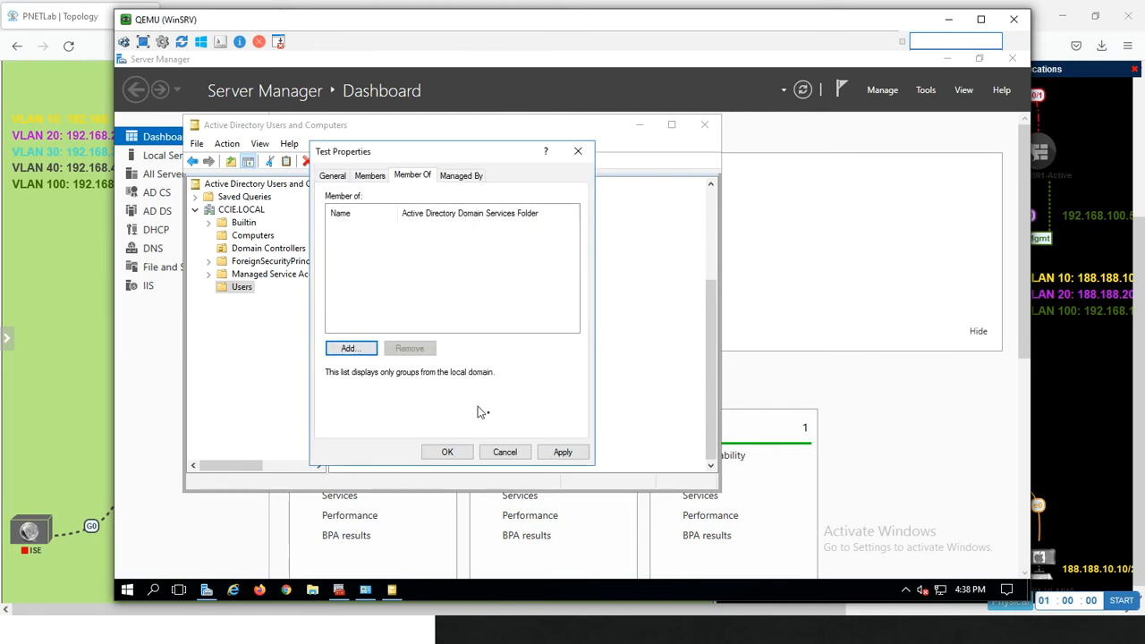
Add the Domain Users group as a member of the Test group, apply the change and close its properties
left_click(370, 177)
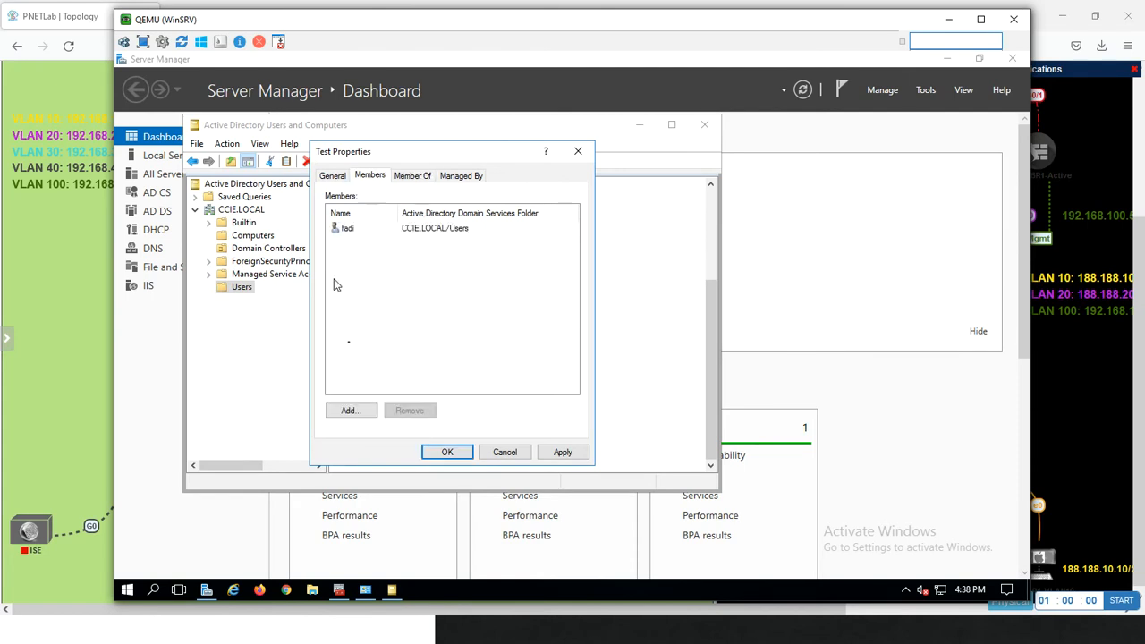
left_click(355, 414)
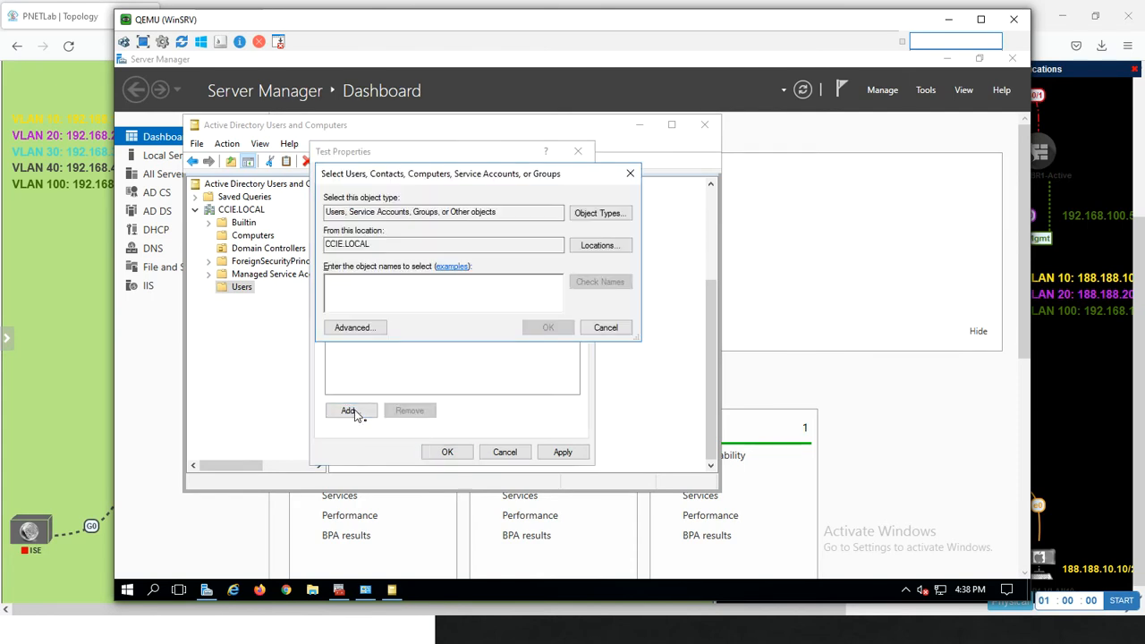
type("domain")
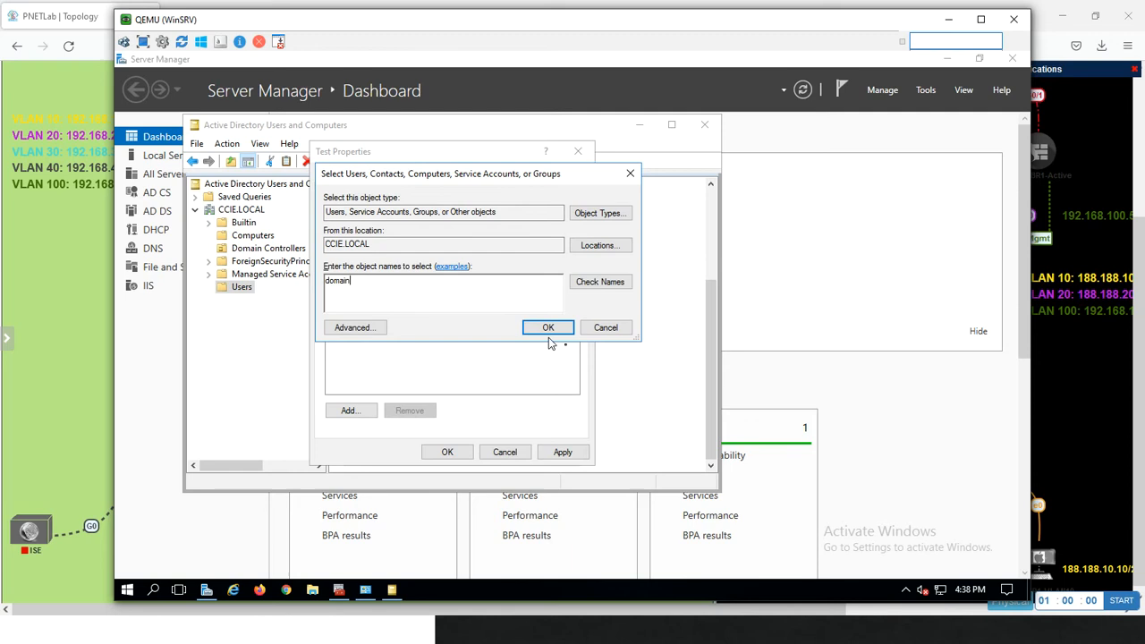
left_click(599, 282)
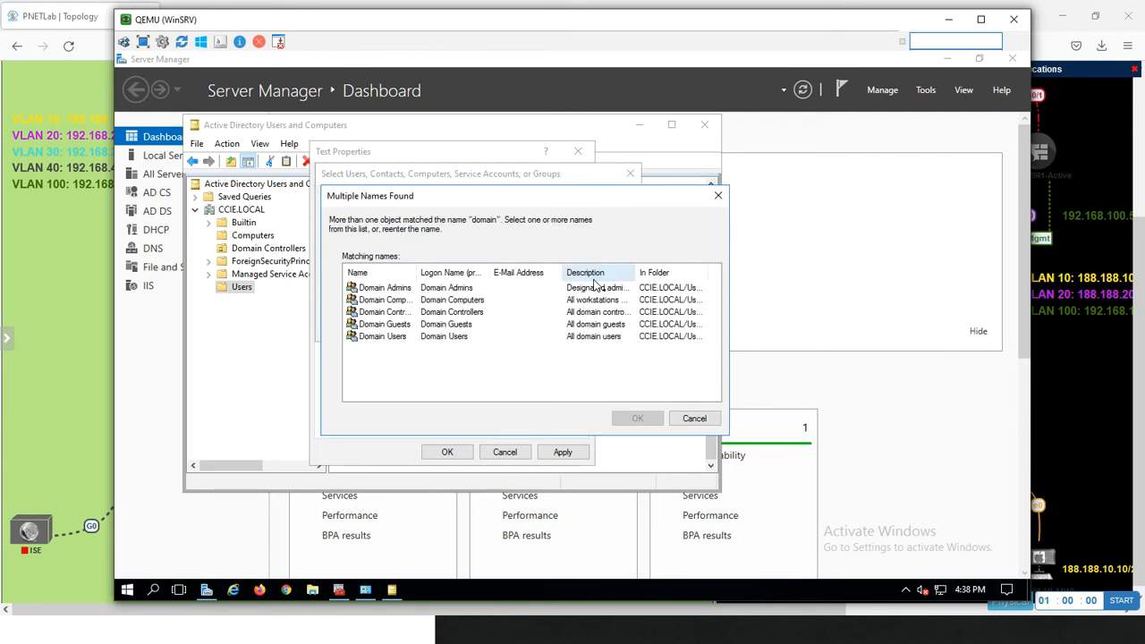
left_click(407, 337)
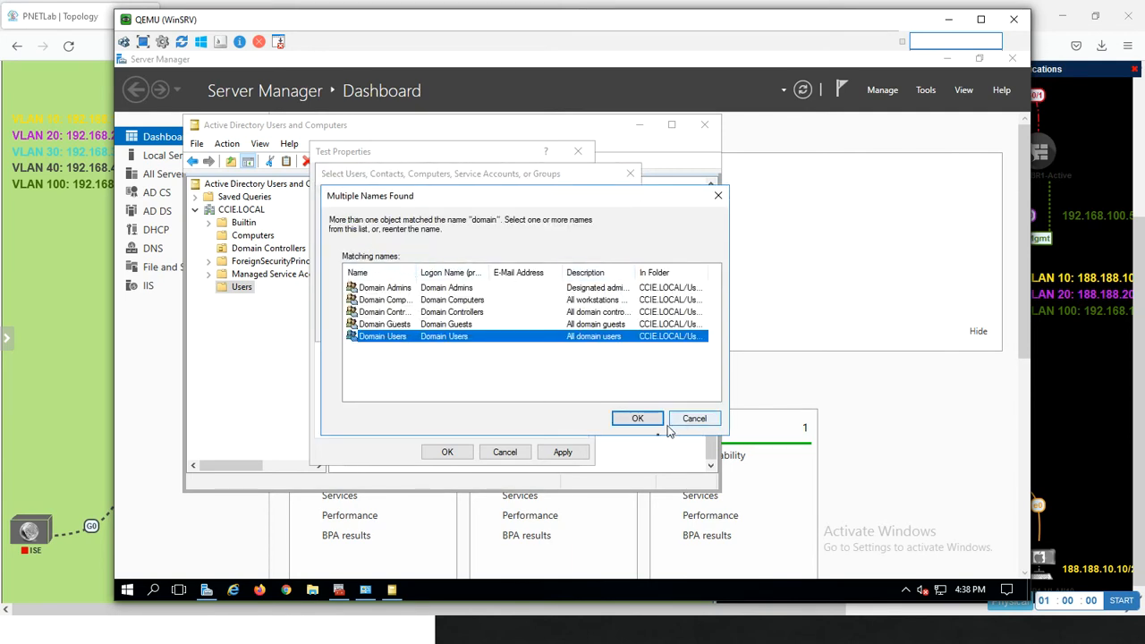
left_click(636, 418)
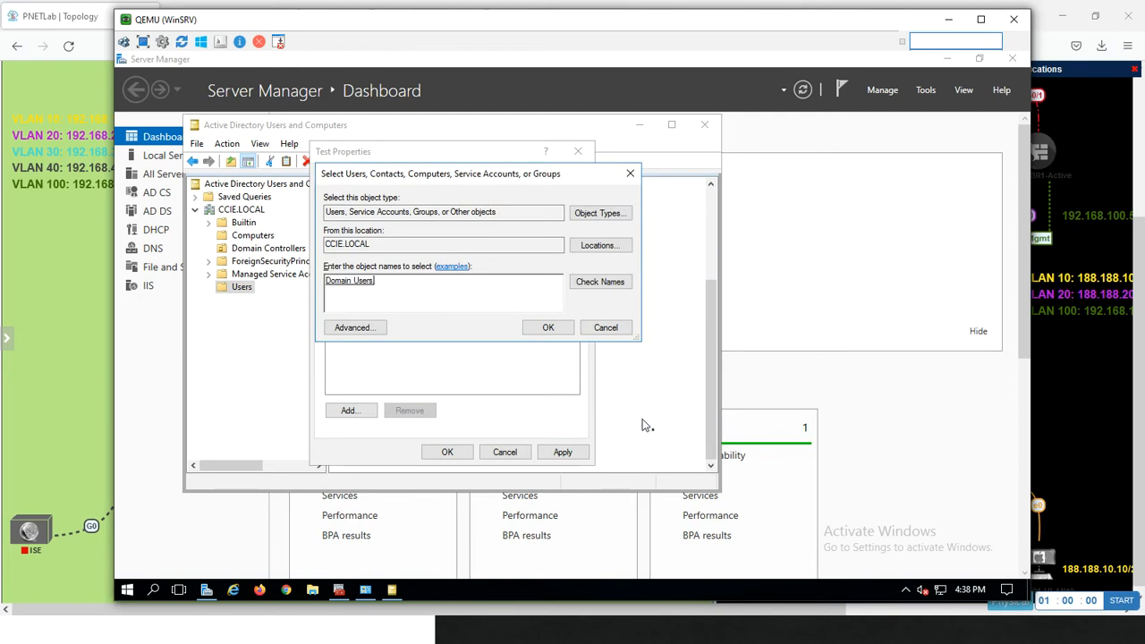
left_click(546, 327)
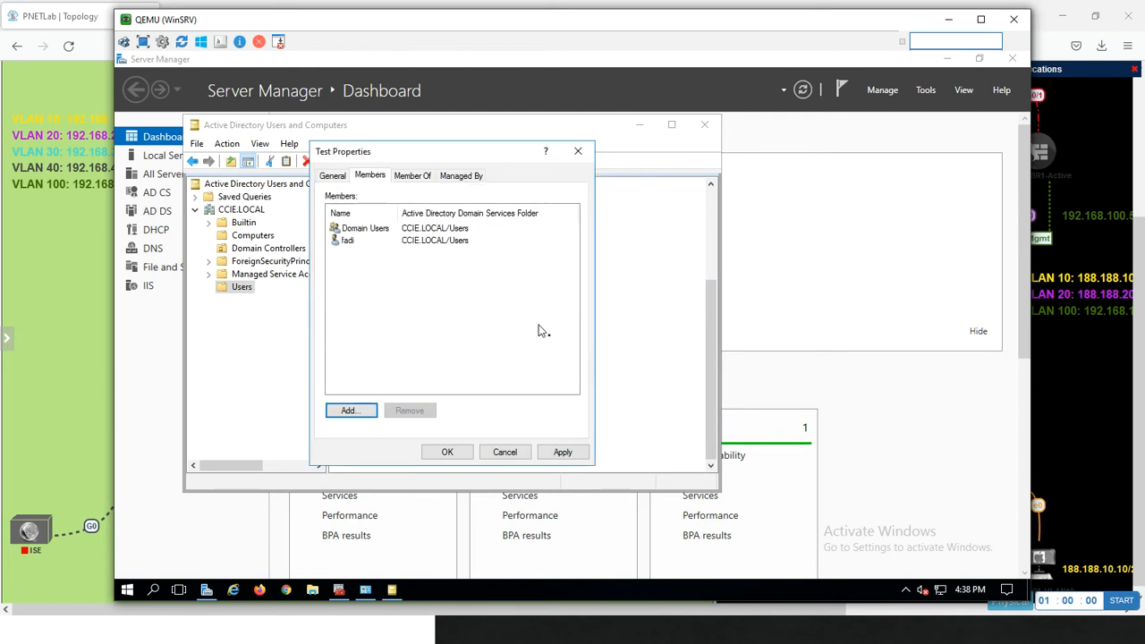
left_click(549, 453)
left_click(451, 455)
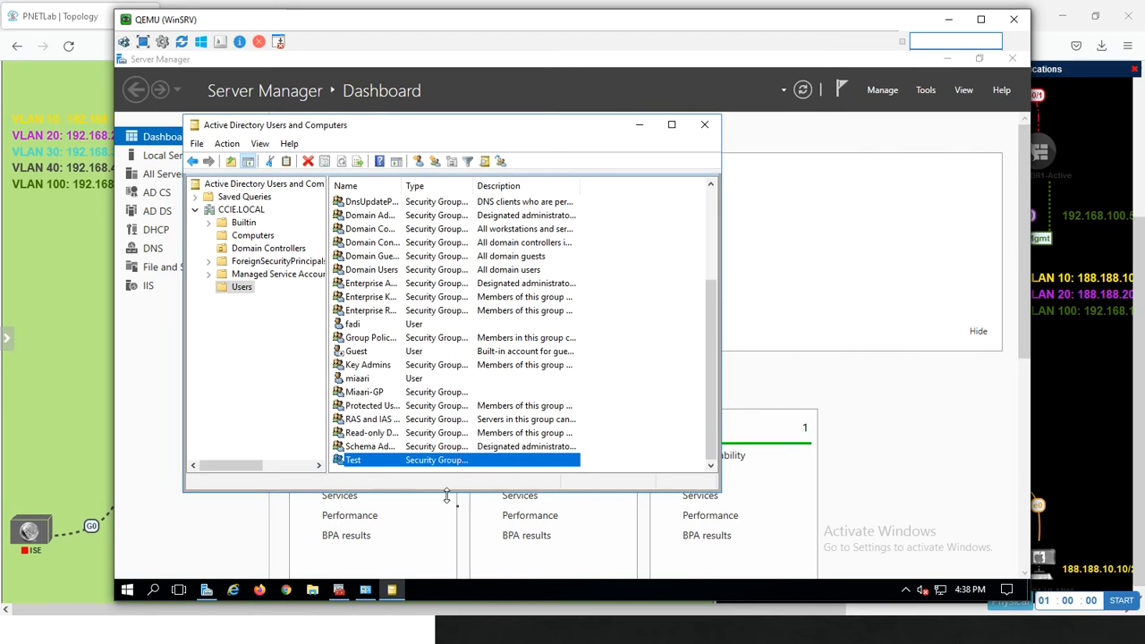
Switch to Firepower Management Center on the Management PC and start an immediate download of users and groups for the CCIE.LOCAL realm
key("alt+Tab")
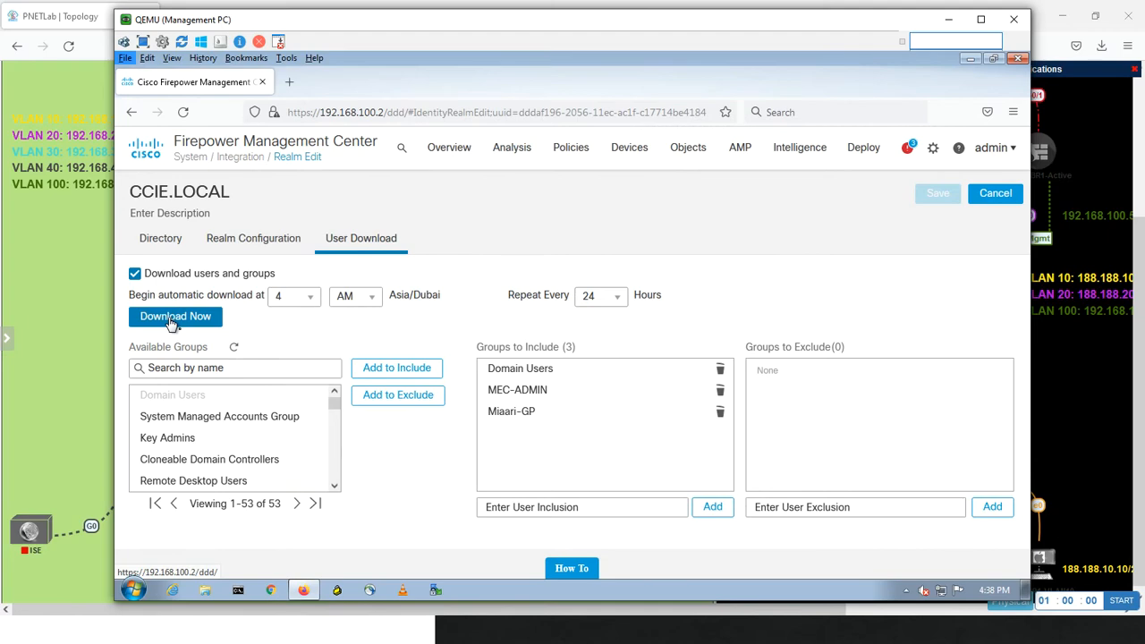
left_click(206, 301)
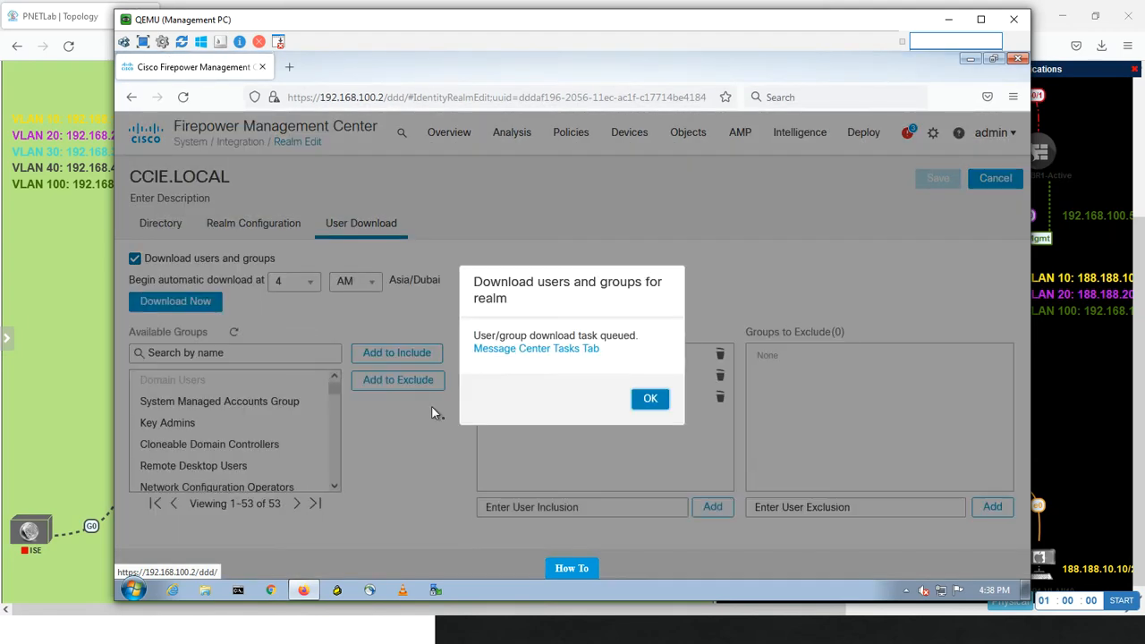
left_click(650, 399)
Search the realm's available groups for the Test group, trying both "test" and "Tes", and clear the search
left_click(226, 354)
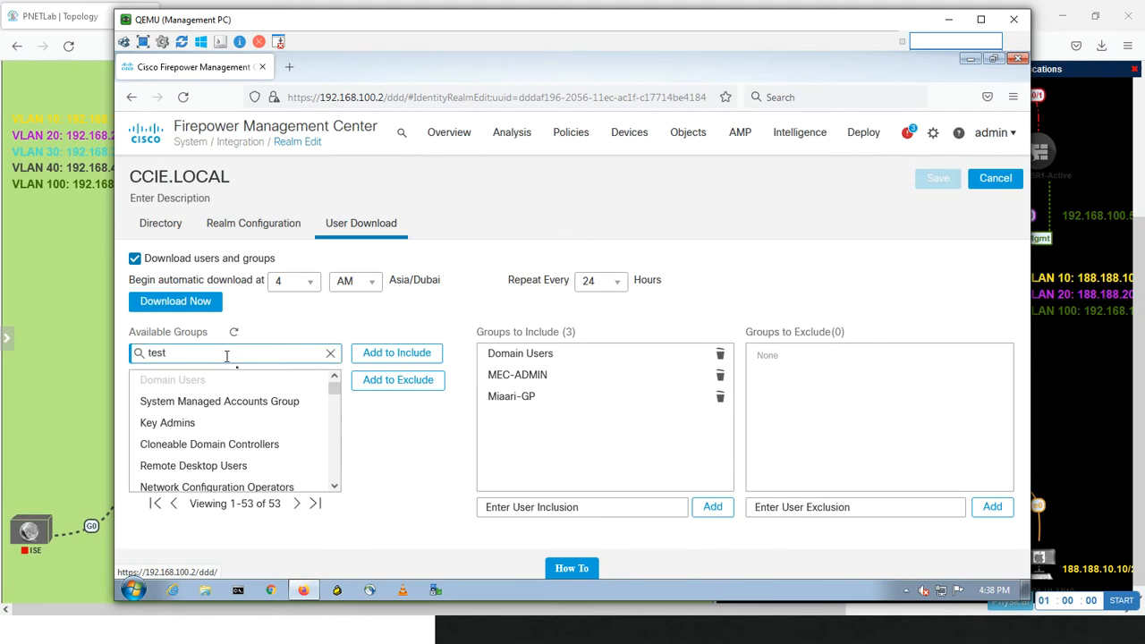
key("BackSpace")
key("BackSpace")
key("BackSpace")
key("BackSpace")
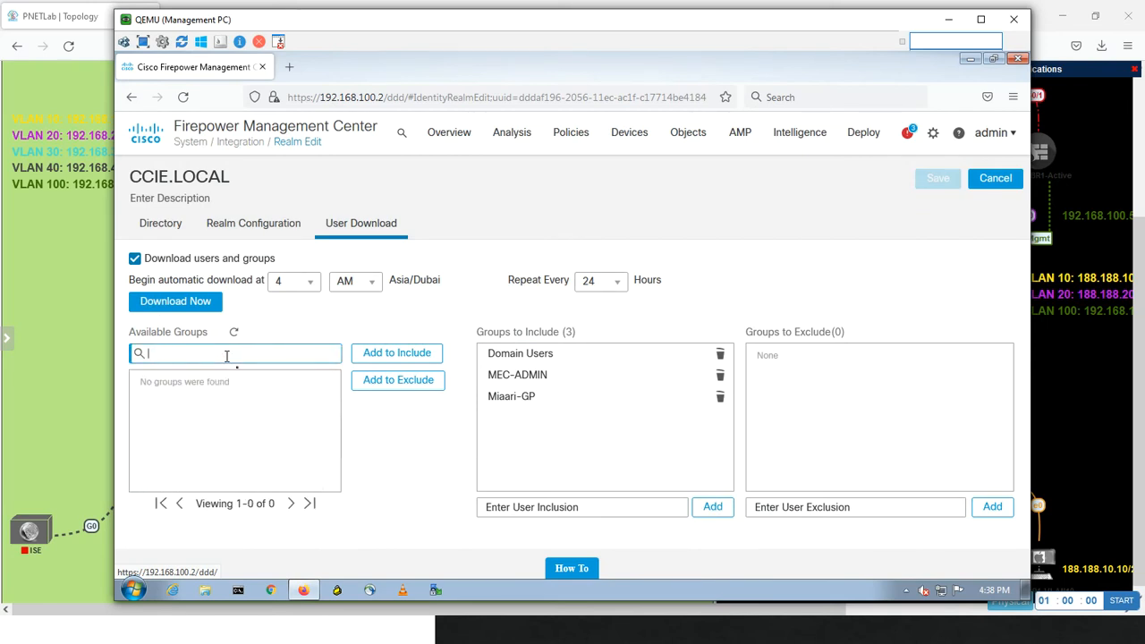
type("Tes")
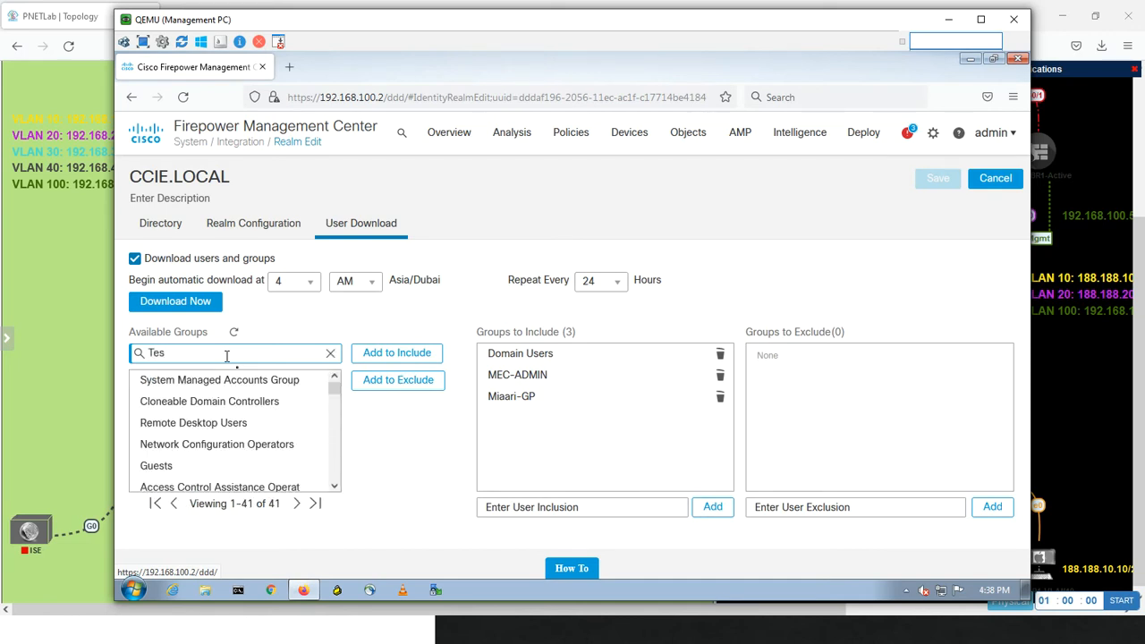
key("BackSpace")
key("BackSpace")
key("BackSpace")
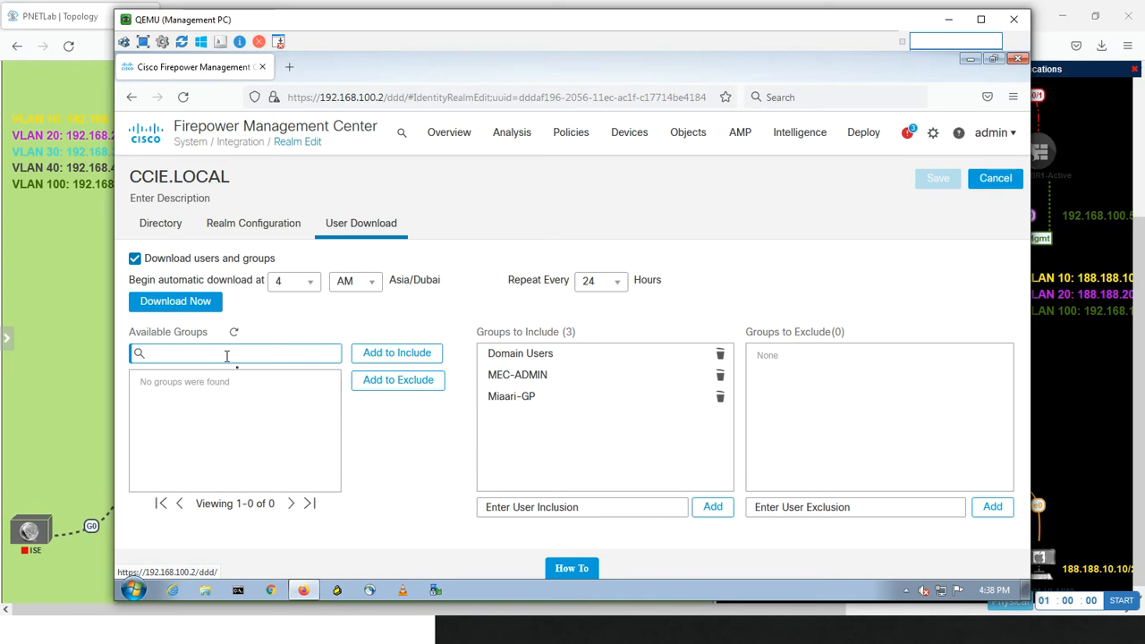
Download the realm's users and groups again, search the available groups for "tes" and clear the search
left_click(195, 303)
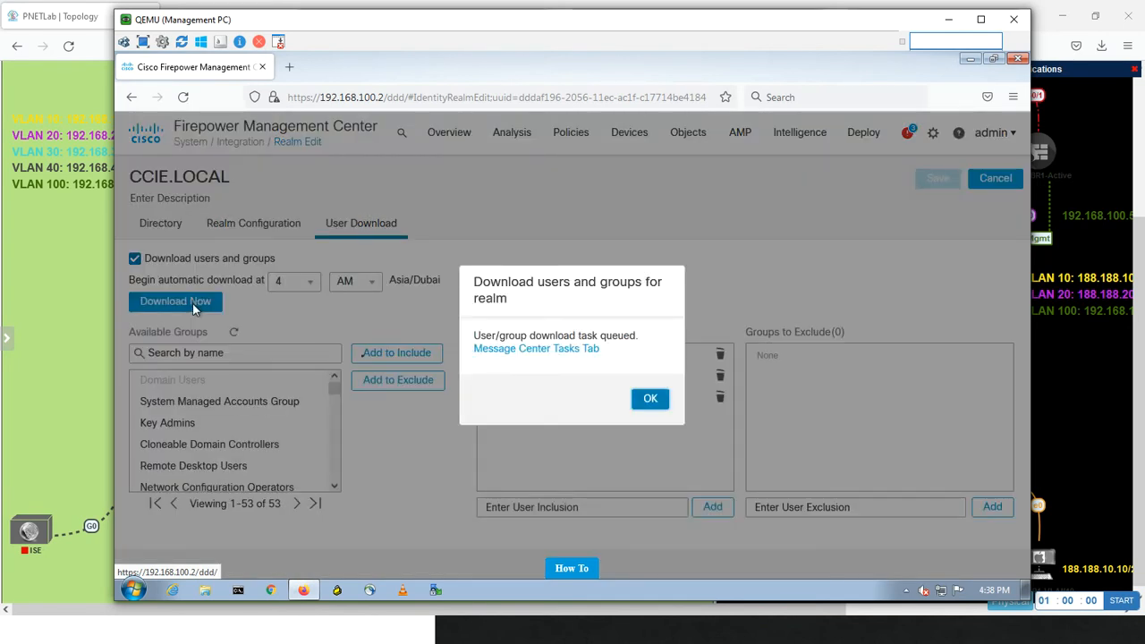
left_click(647, 399)
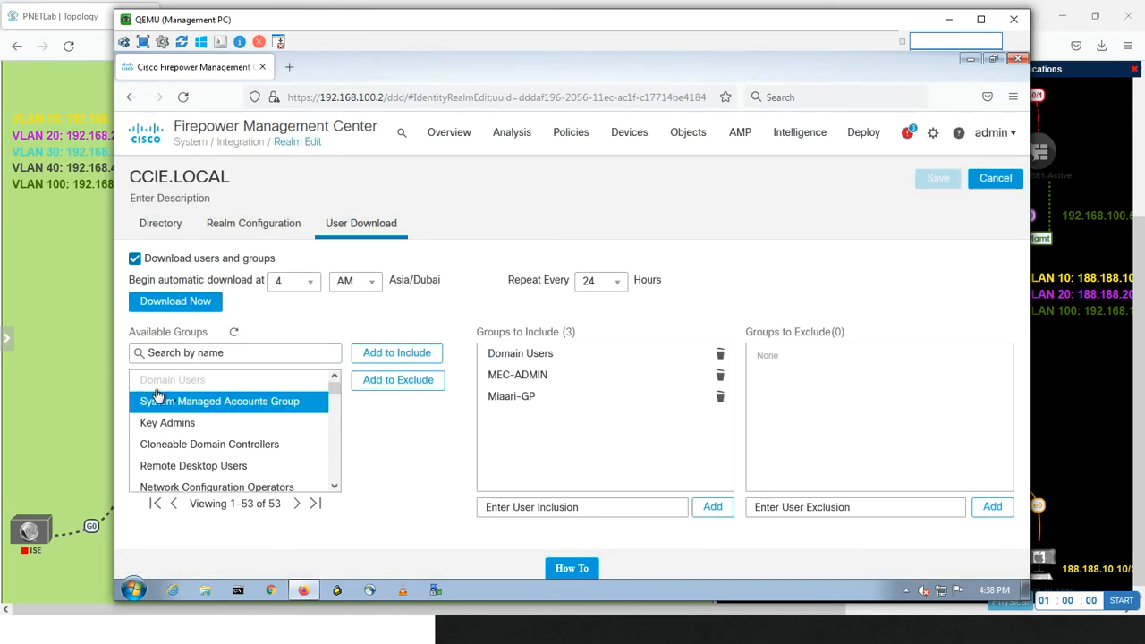
left_click(184, 352)
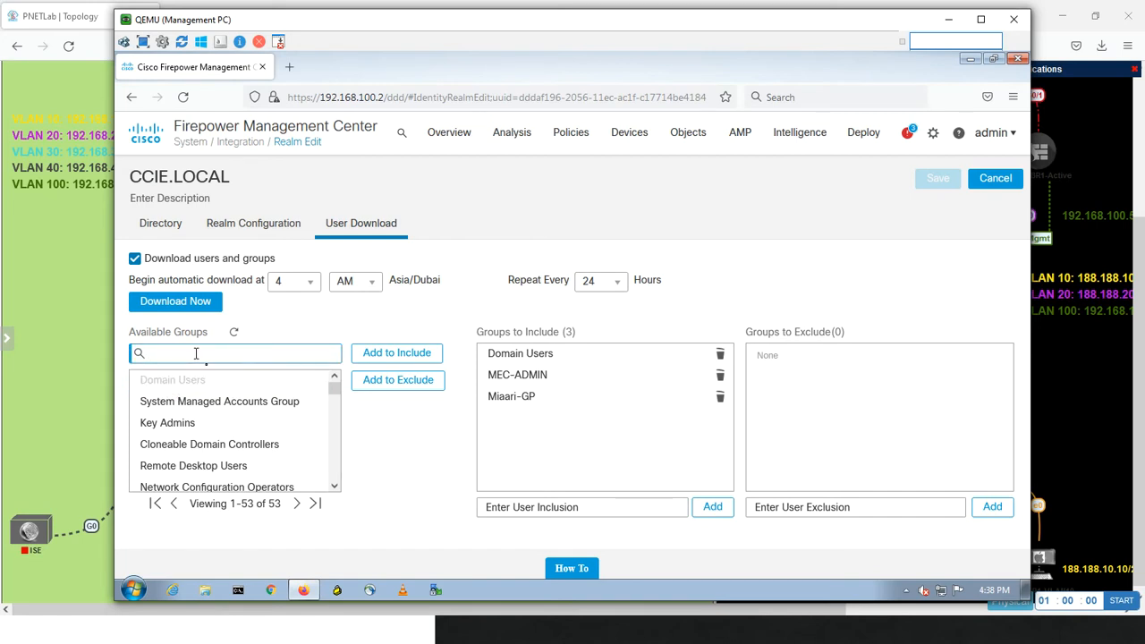
type("tes")
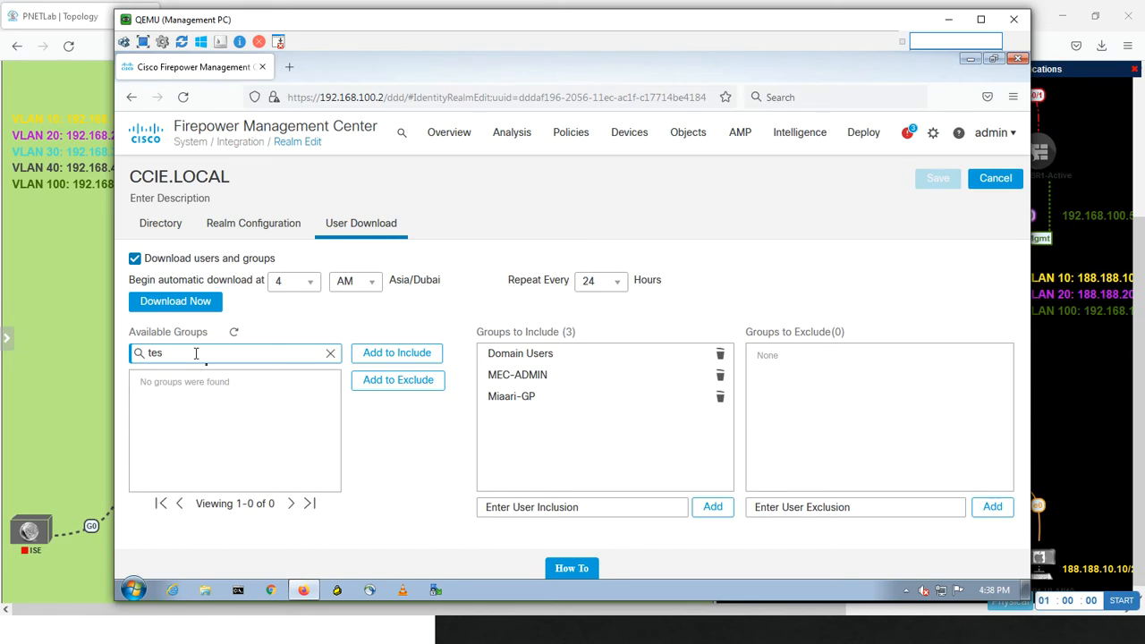
key("BackSpace")
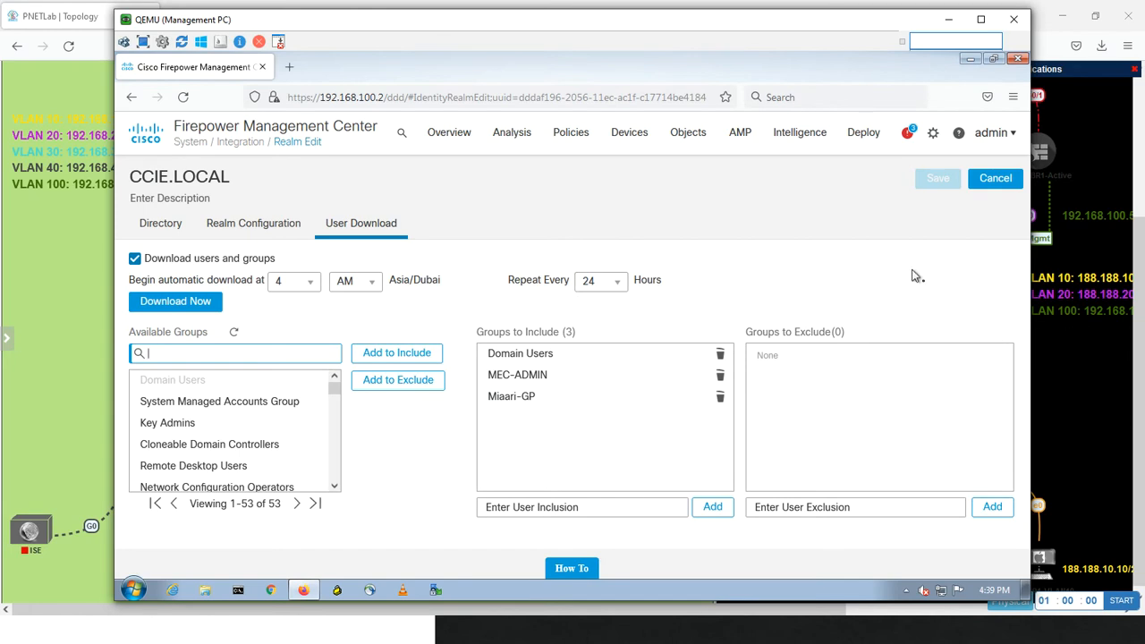
Start another immediate download of the realm's users and groups, and close the CCIE.LOCAL realm editor
left_click(153, 305)
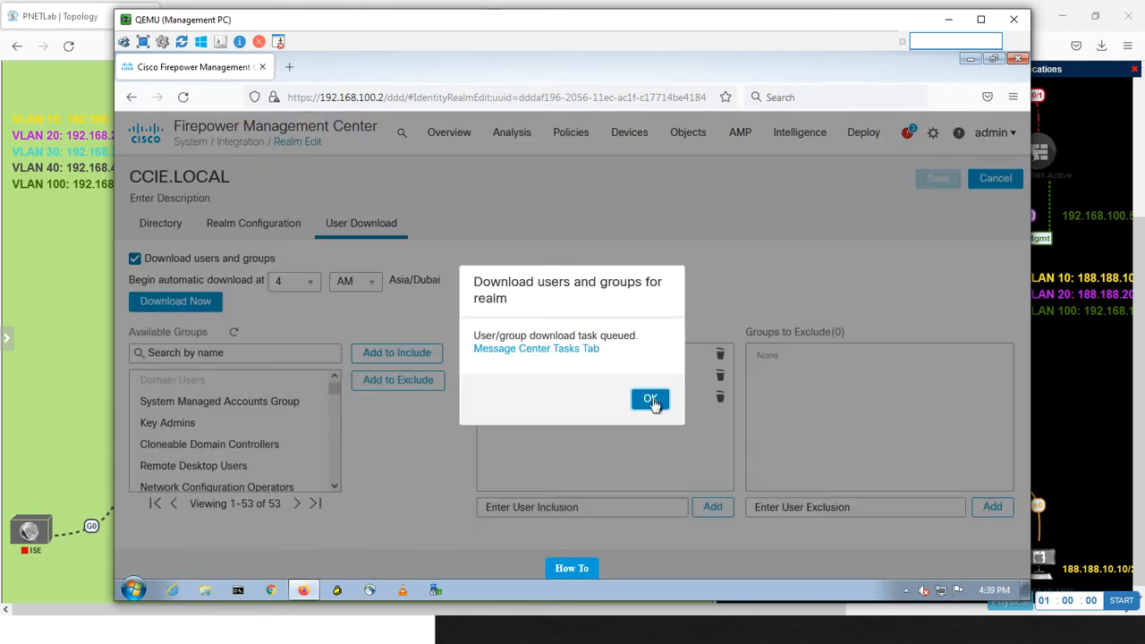
left_click(650, 400)
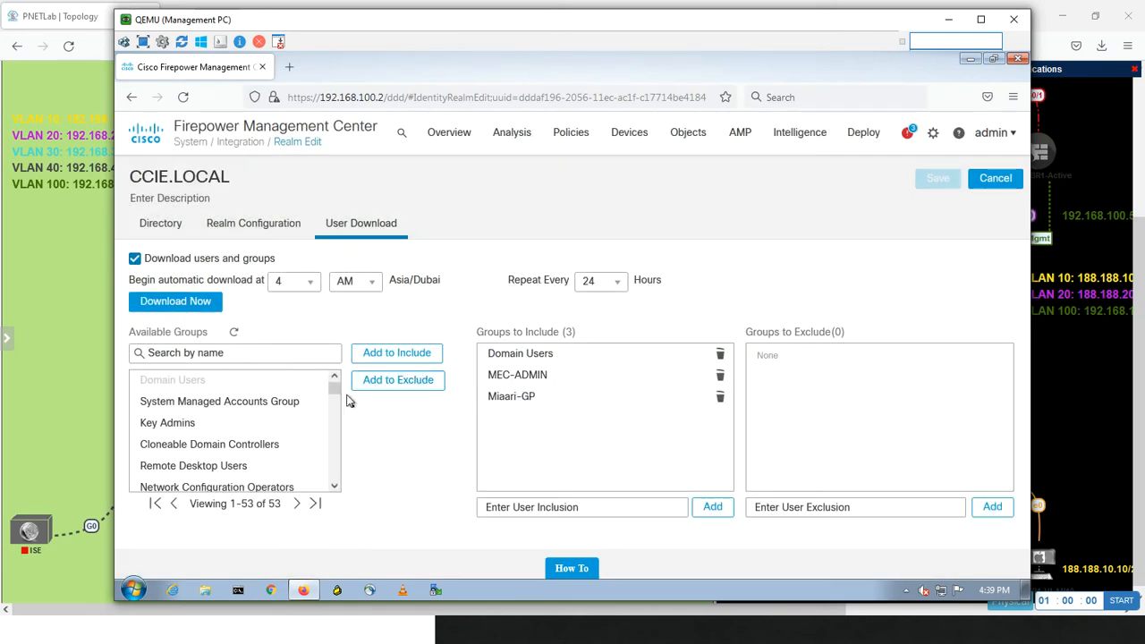
mouse_move(336, 390)
left_mouse_down()
mouse_move(335, 490)
mouse_move(335, 367)
mouse_move(333, 379)
left_mouse_up()
left_click(982, 179)
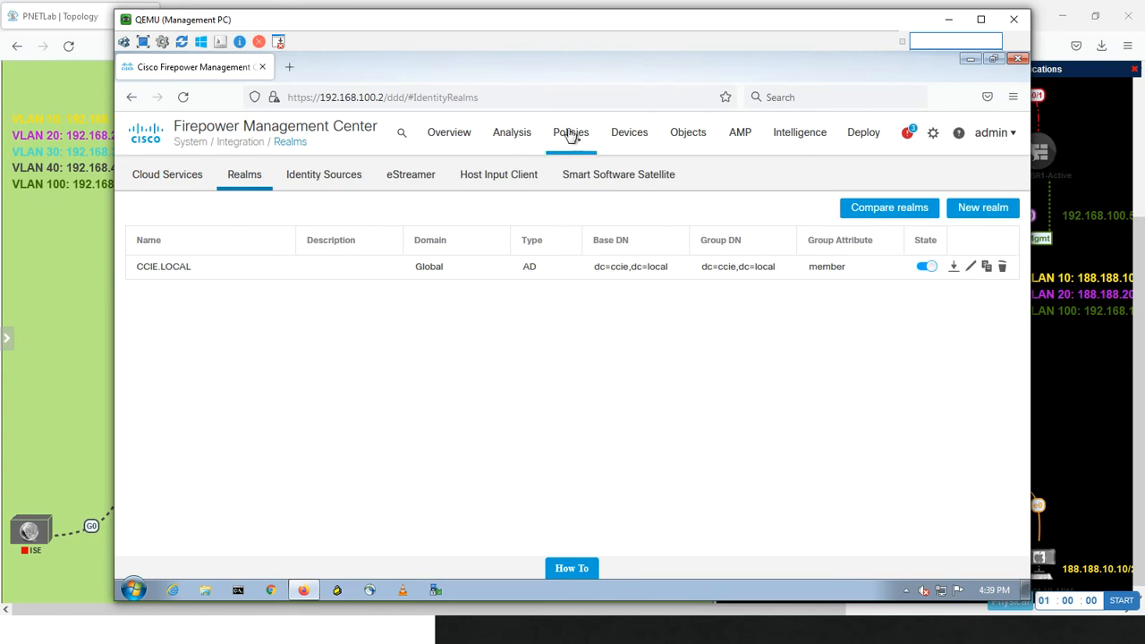
Open the access control policies in a new browser tab and open Test-Miaari-Policy for editing
mouse_move(570, 136)
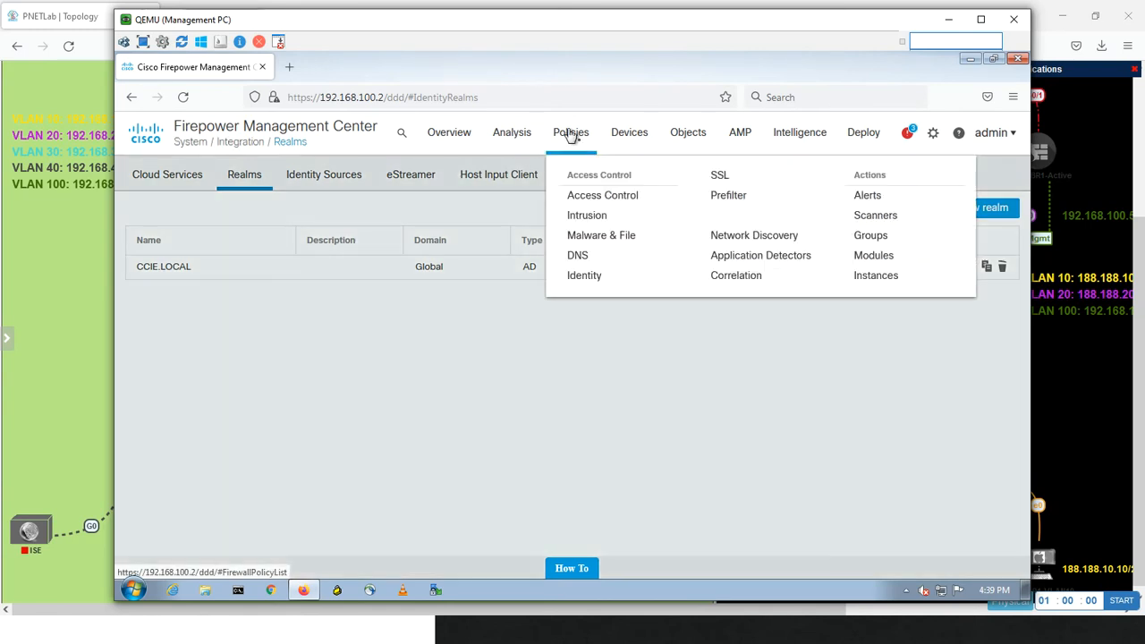
right_click(574, 195)
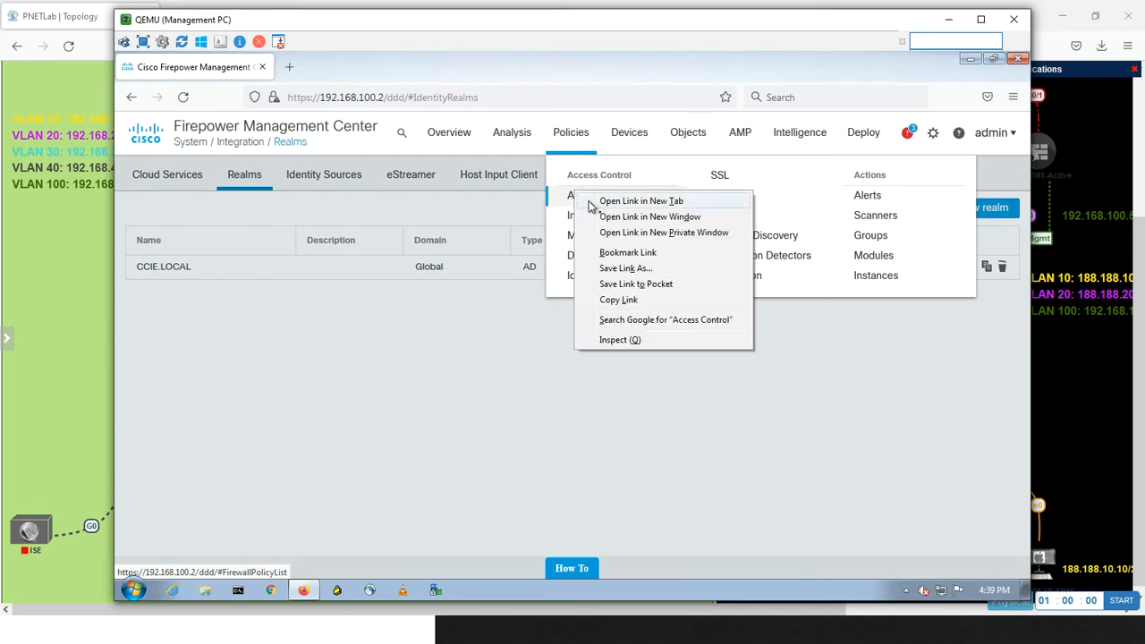
left_click(640, 202)
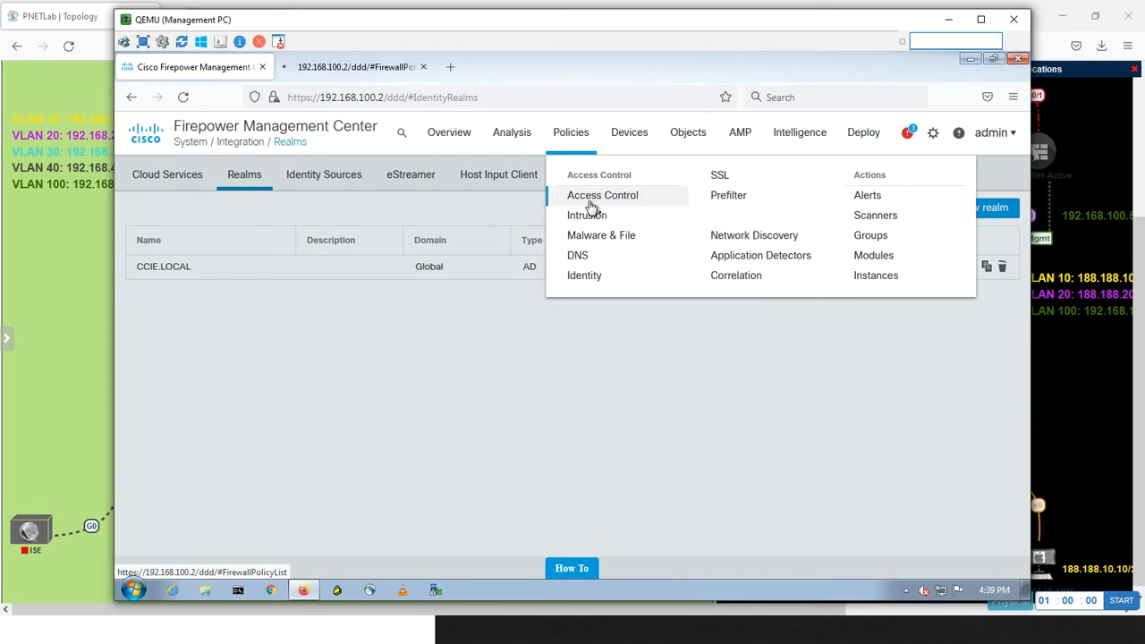
left_click(355, 69)
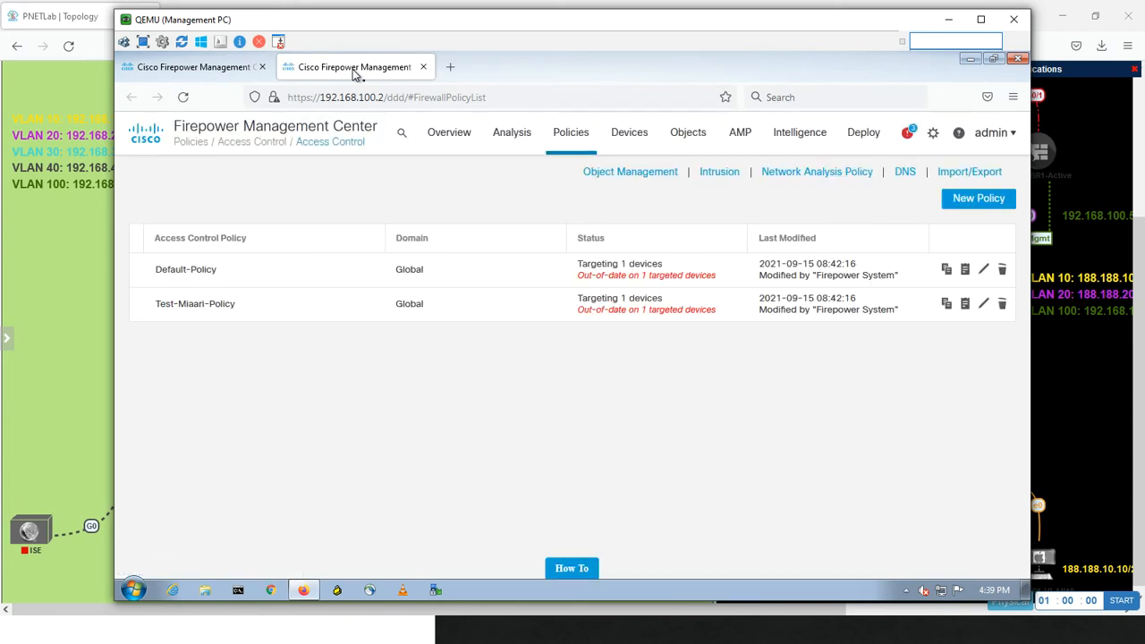
left_click(984, 304)
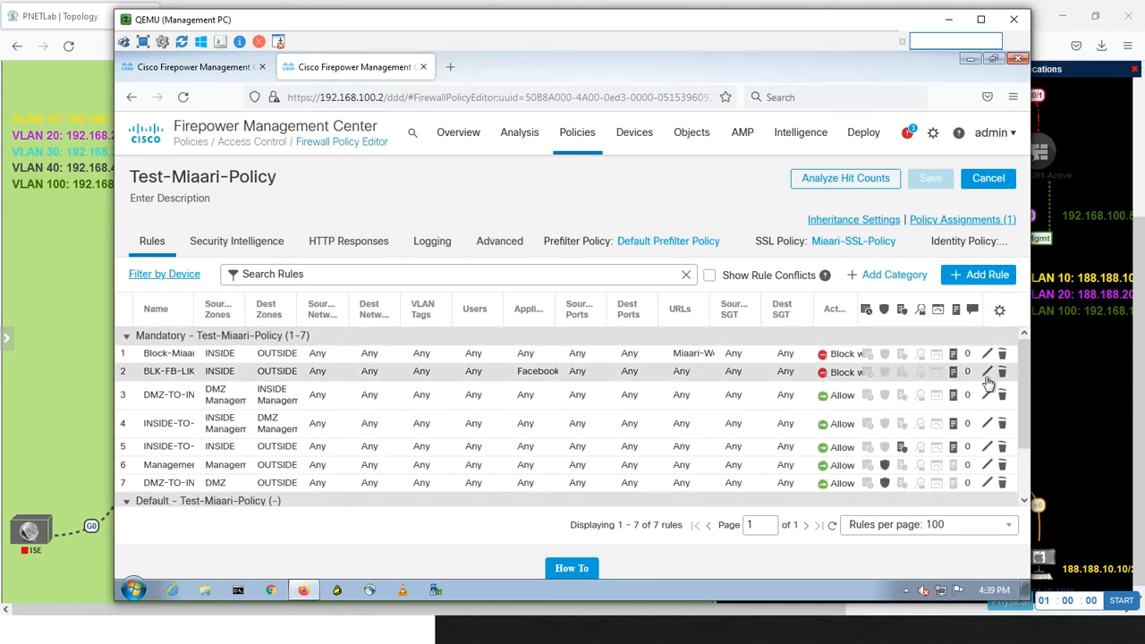
View the settings of the BLK-FB-LIKE-Comm rule and leave it without saving
left_click(987, 373)
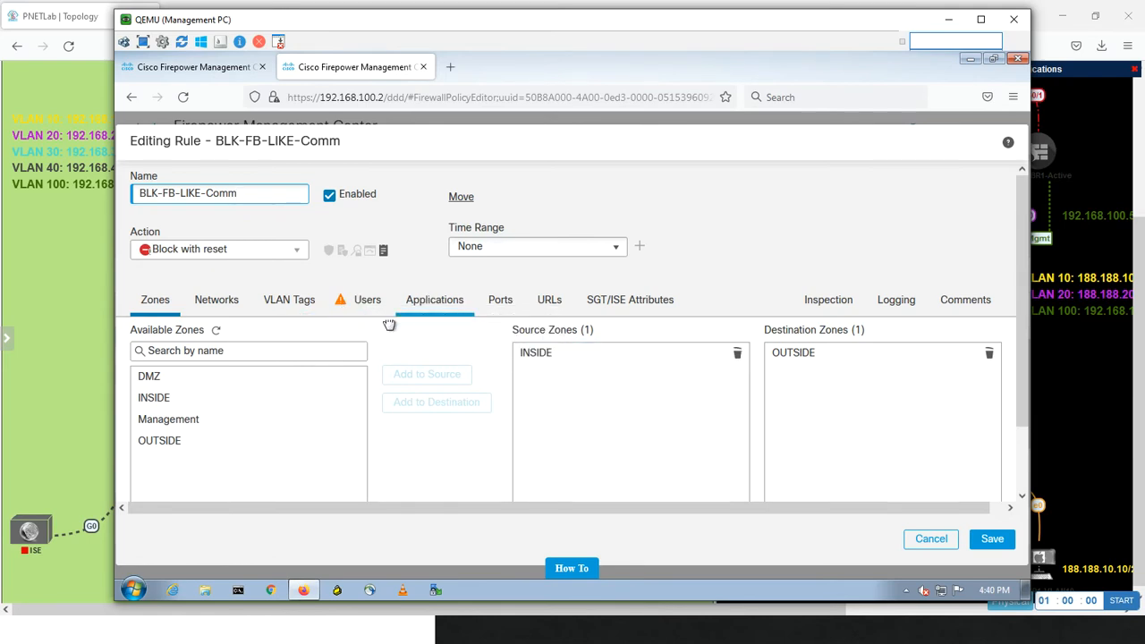
left_click(929, 540)
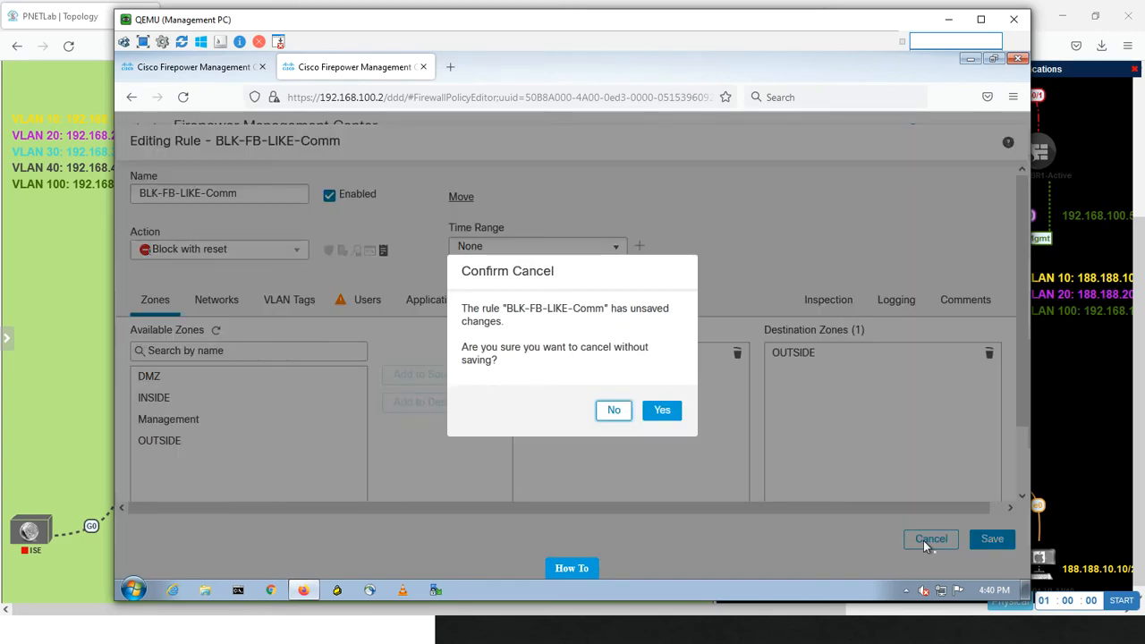
left_click(662, 412)
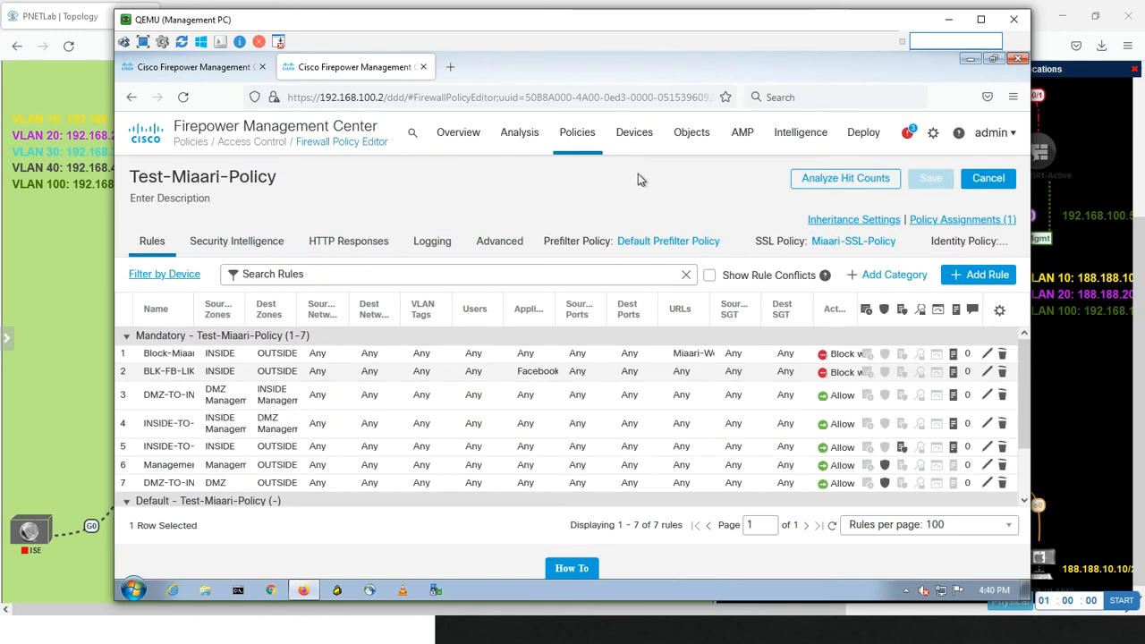
Create a new identity policy named Miaari-AD
mouse_move(577, 136)
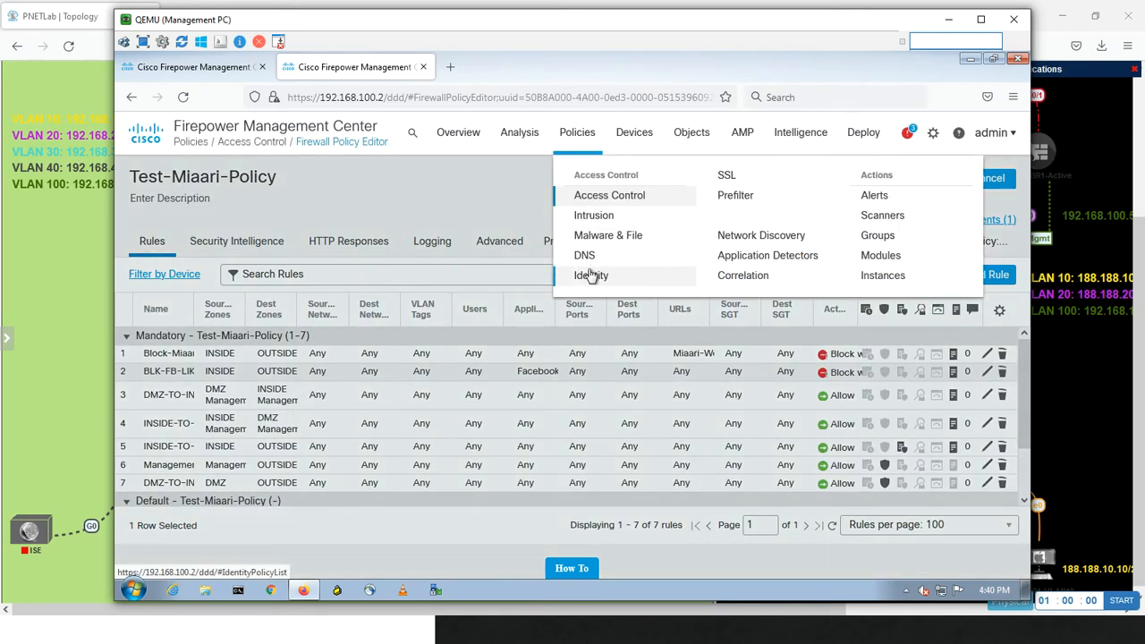
left_click(589, 273)
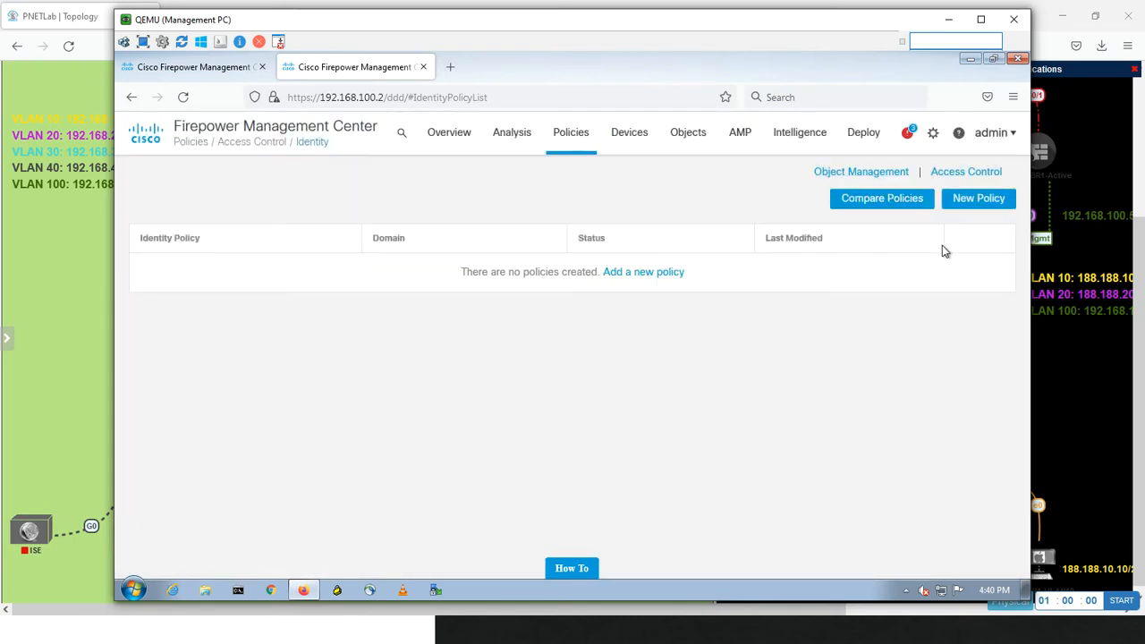
left_click(958, 205)
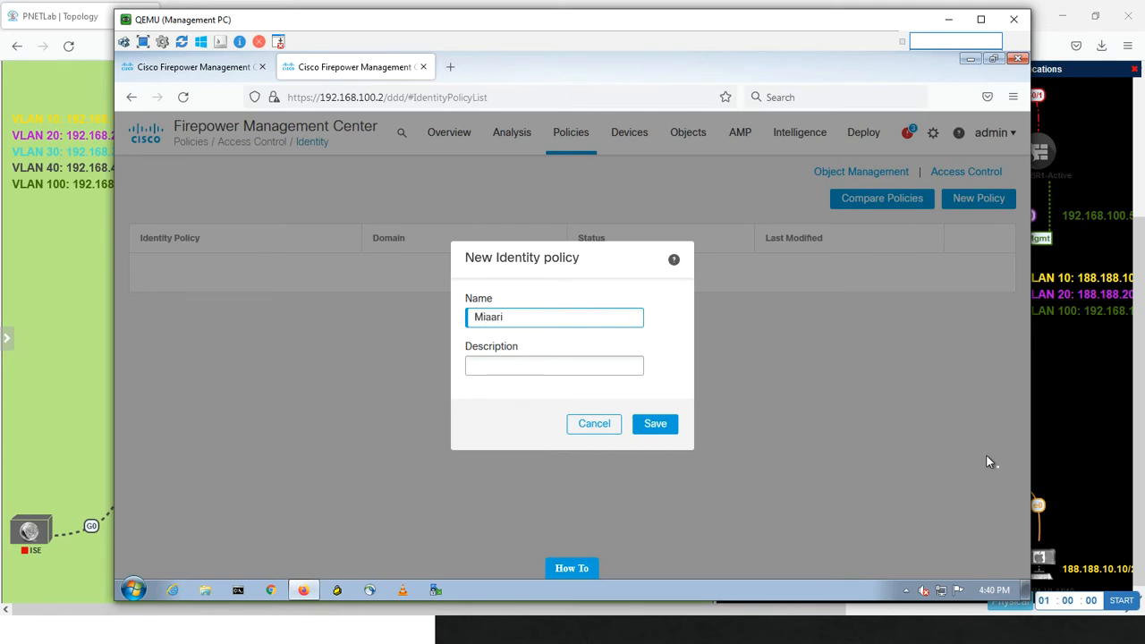
type("Miaari-AD")
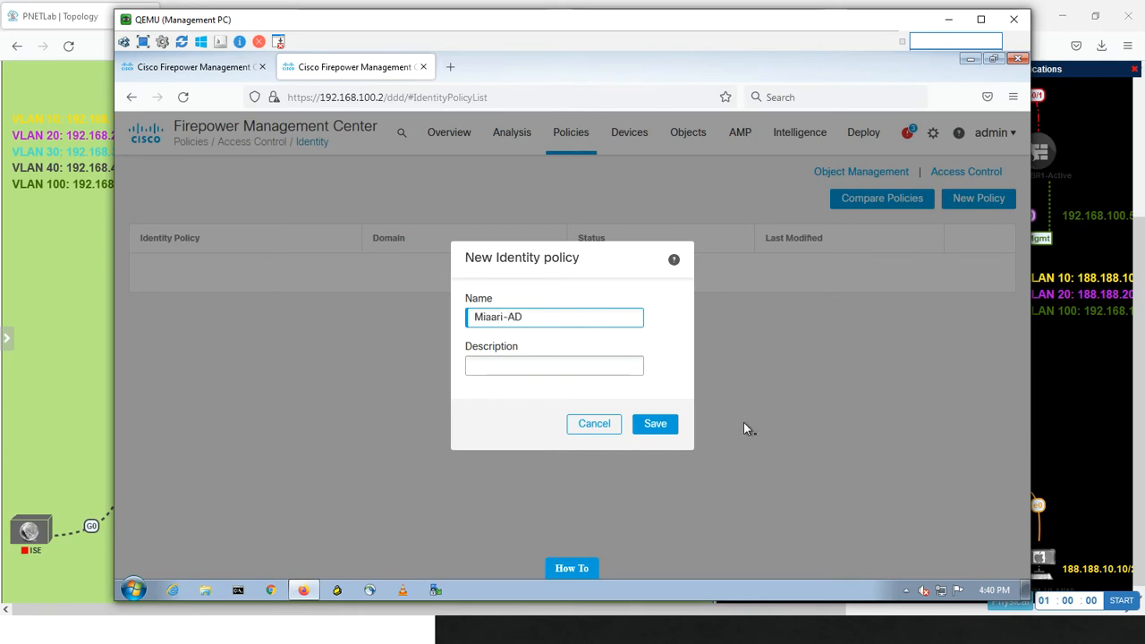
left_click(667, 426)
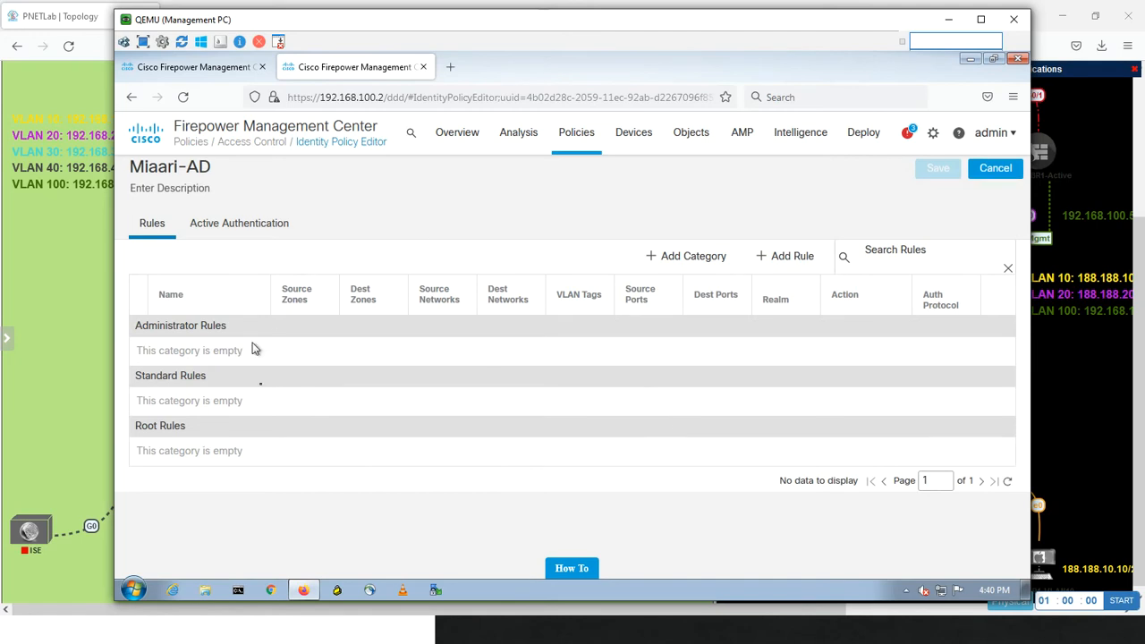
Start a new rule in the identity policy with INSIDE as source zone and OUTSIDE as destination zone
left_click(796, 261)
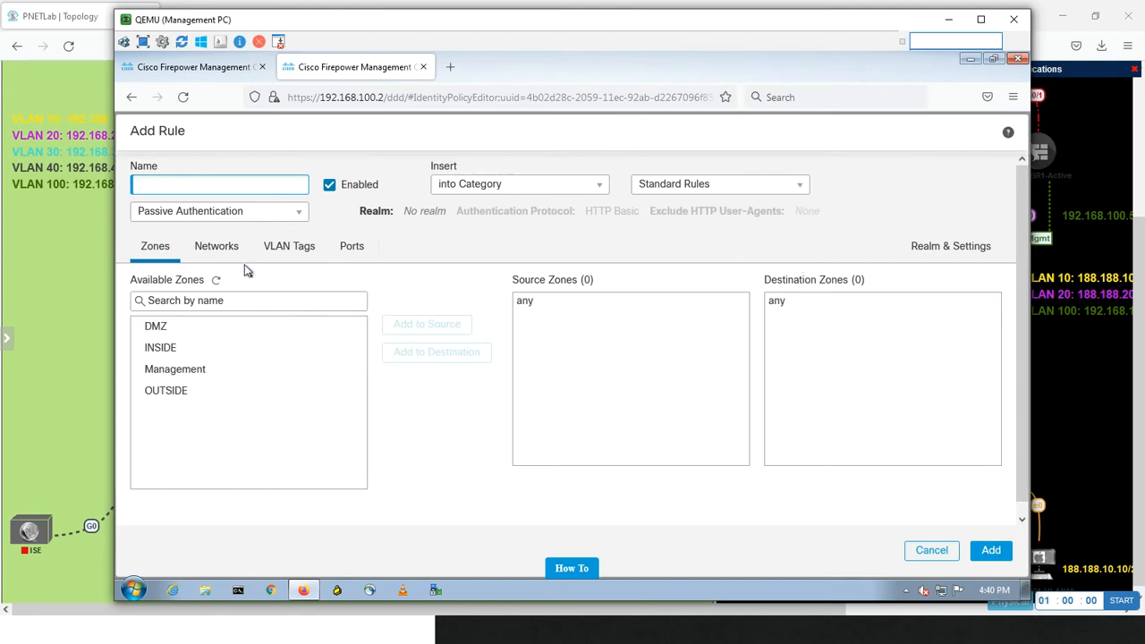
left_click(148, 367)
left_click(163, 347)
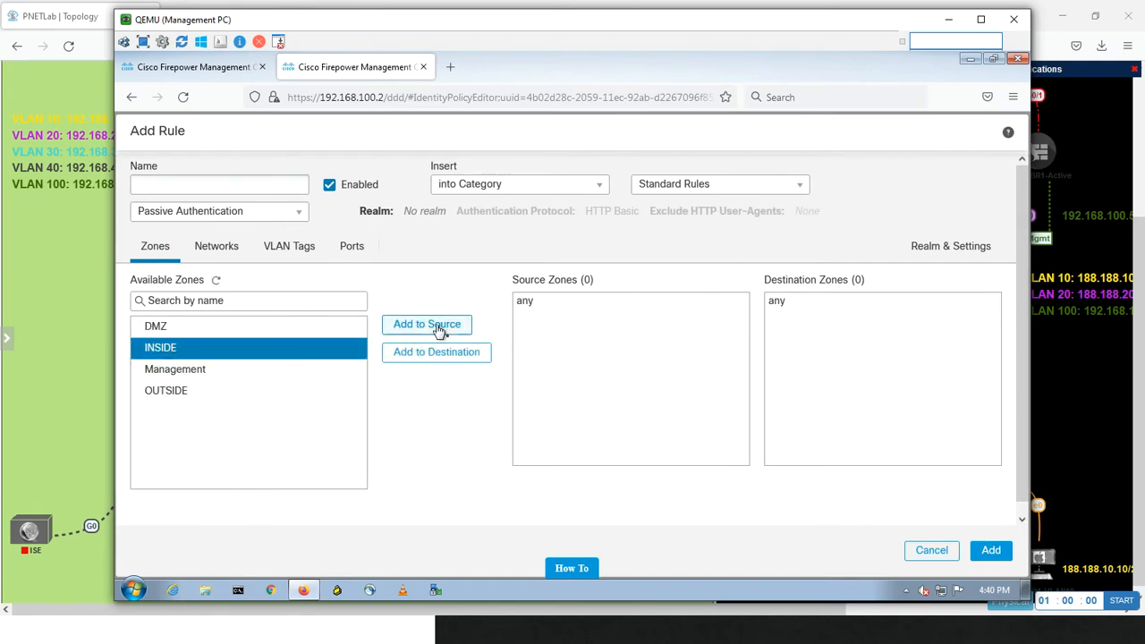
left_click(438, 327)
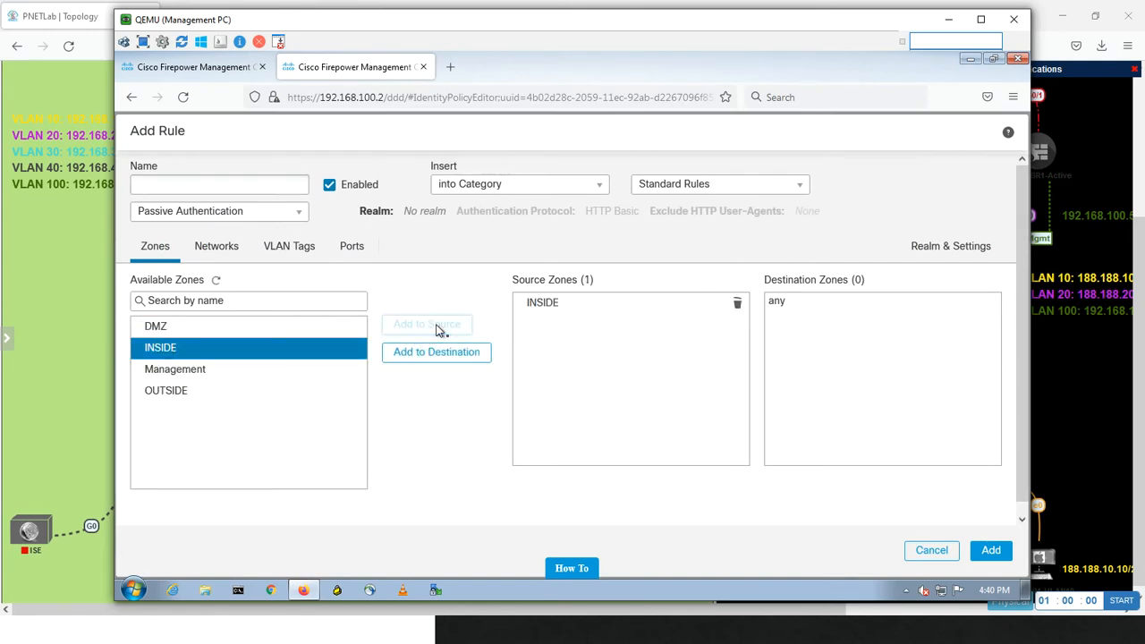
left_click(191, 392)
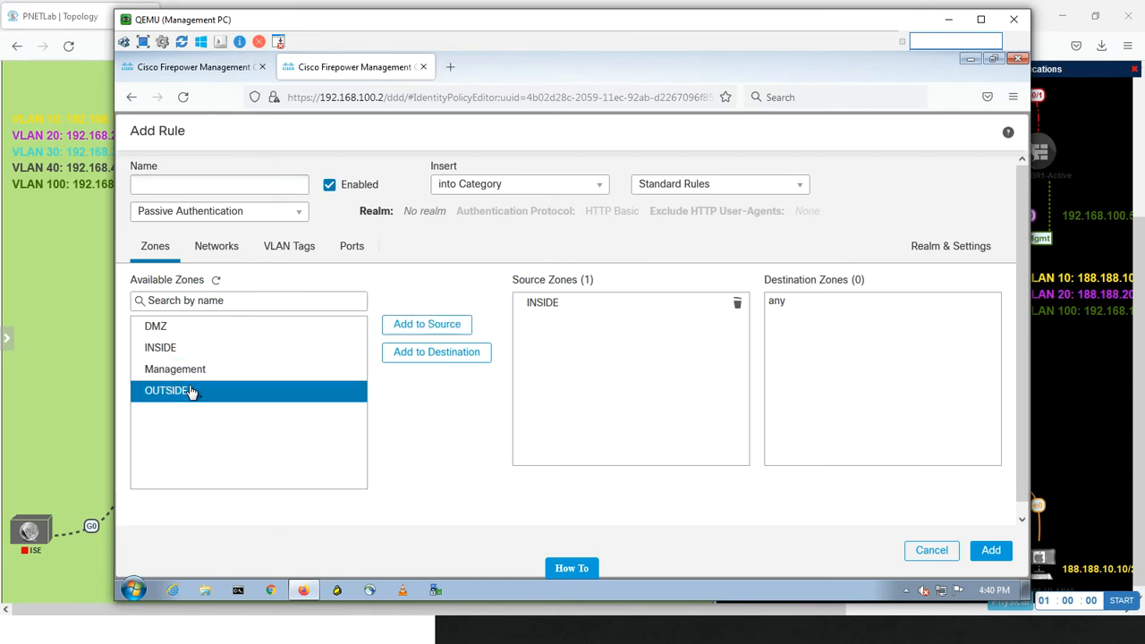
left_click(420, 355)
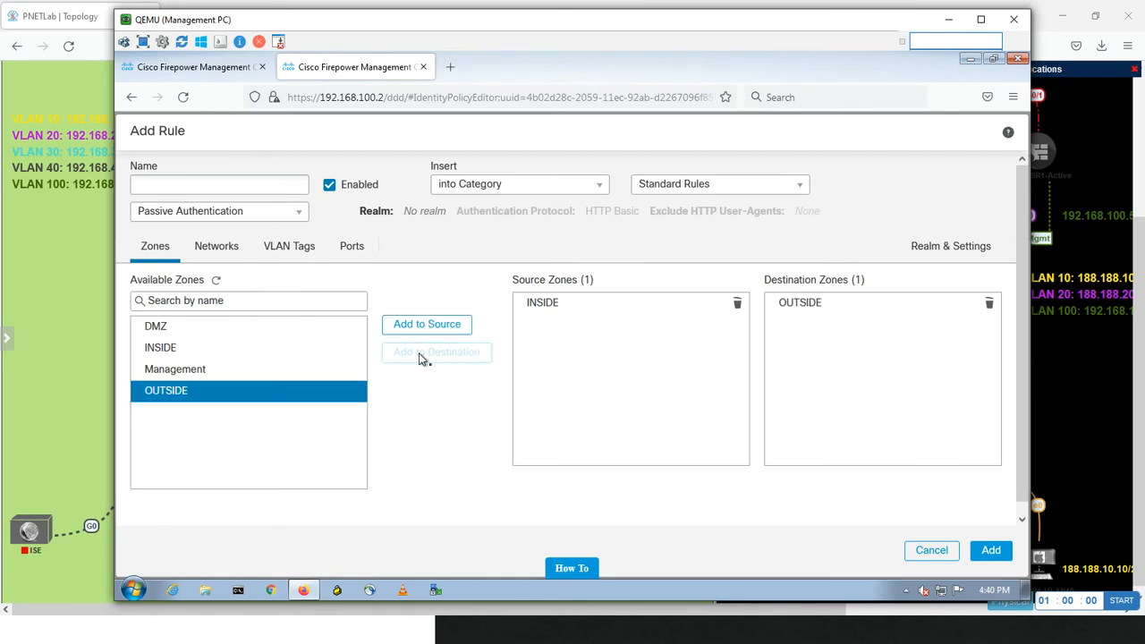
Look through the networks available to the rule and try Active Authentication as its action
left_click(219, 251)
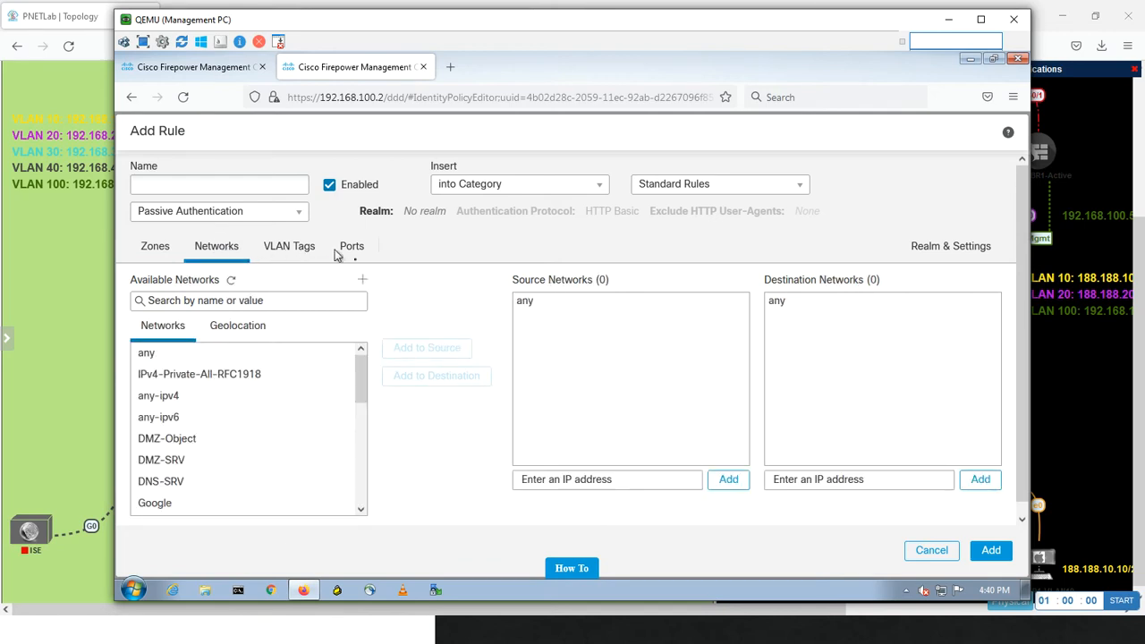
left_click(302, 377)
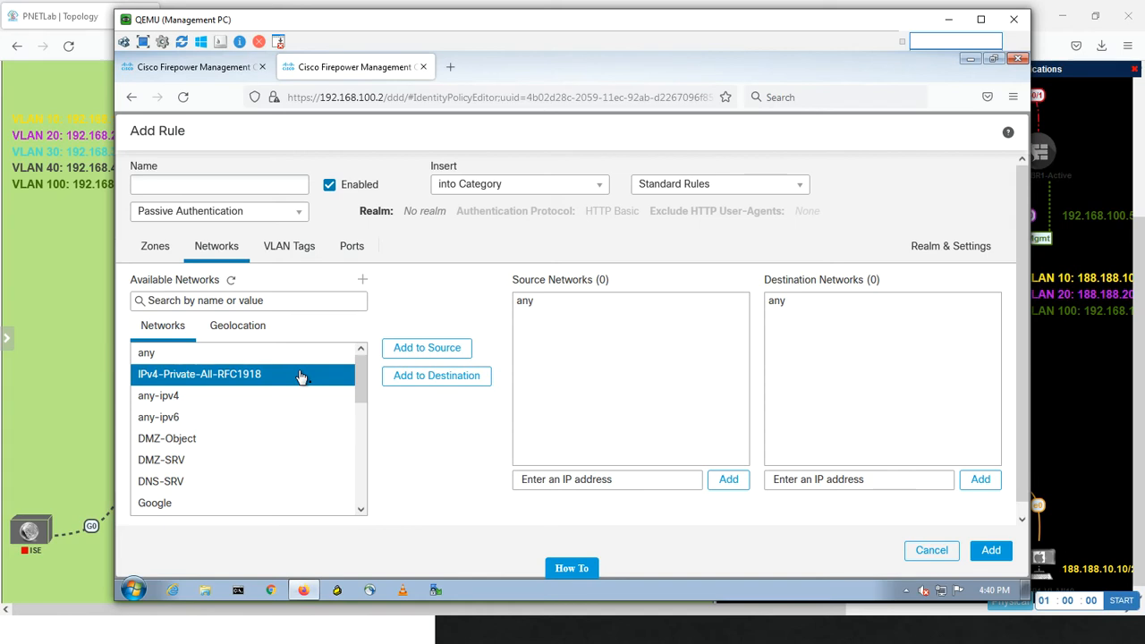
left_click(251, 213)
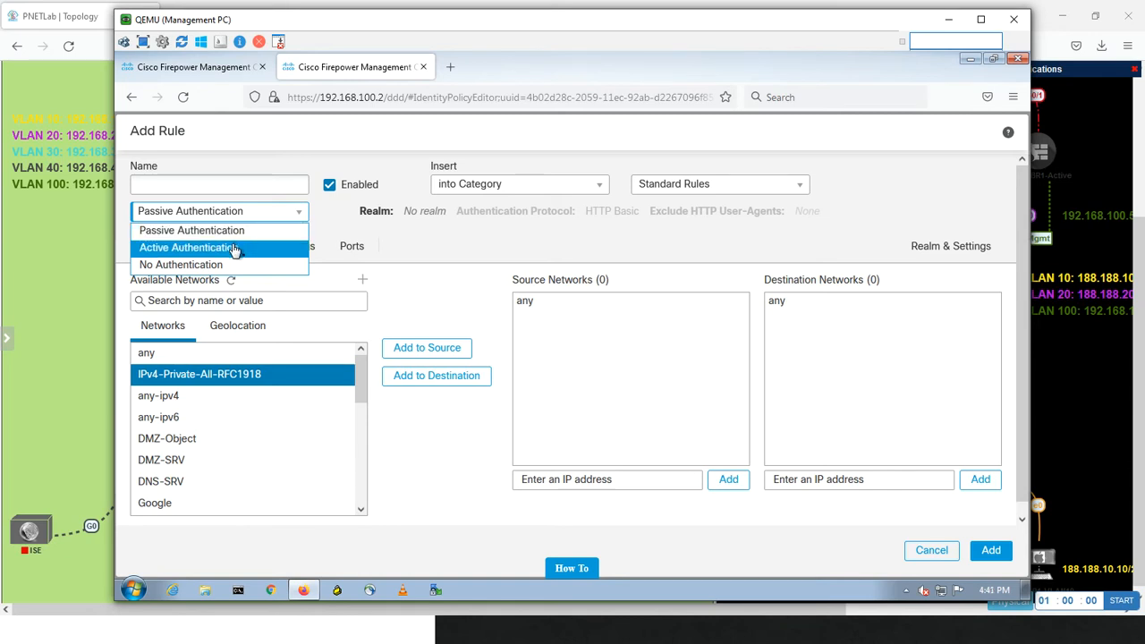
left_click(234, 249)
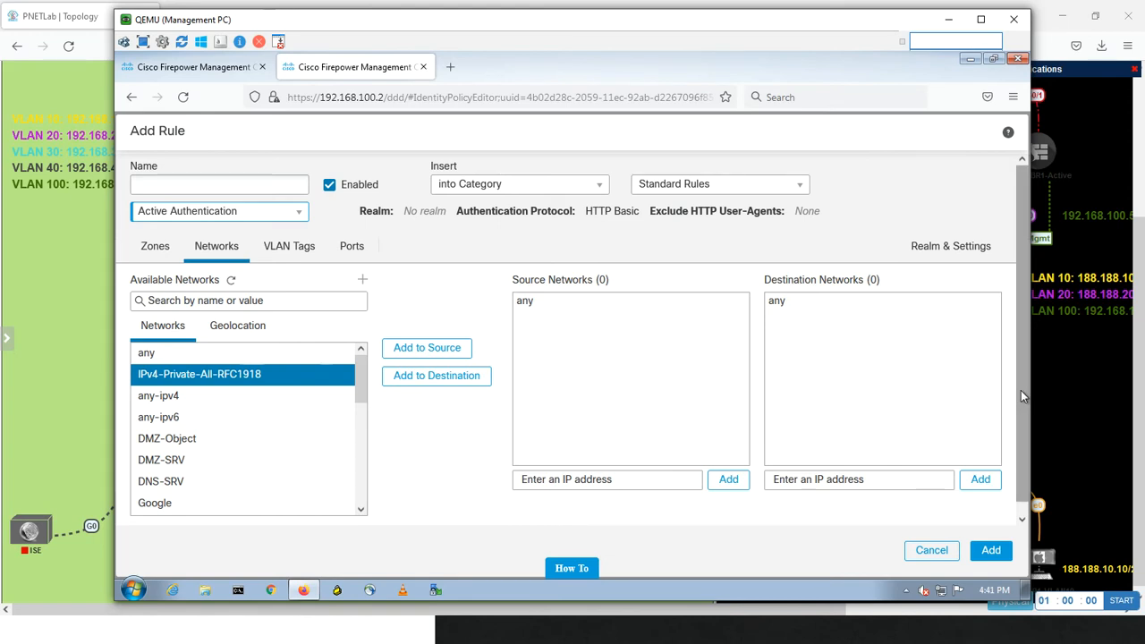
left_click_drag(1023, 396, 1015, 494)
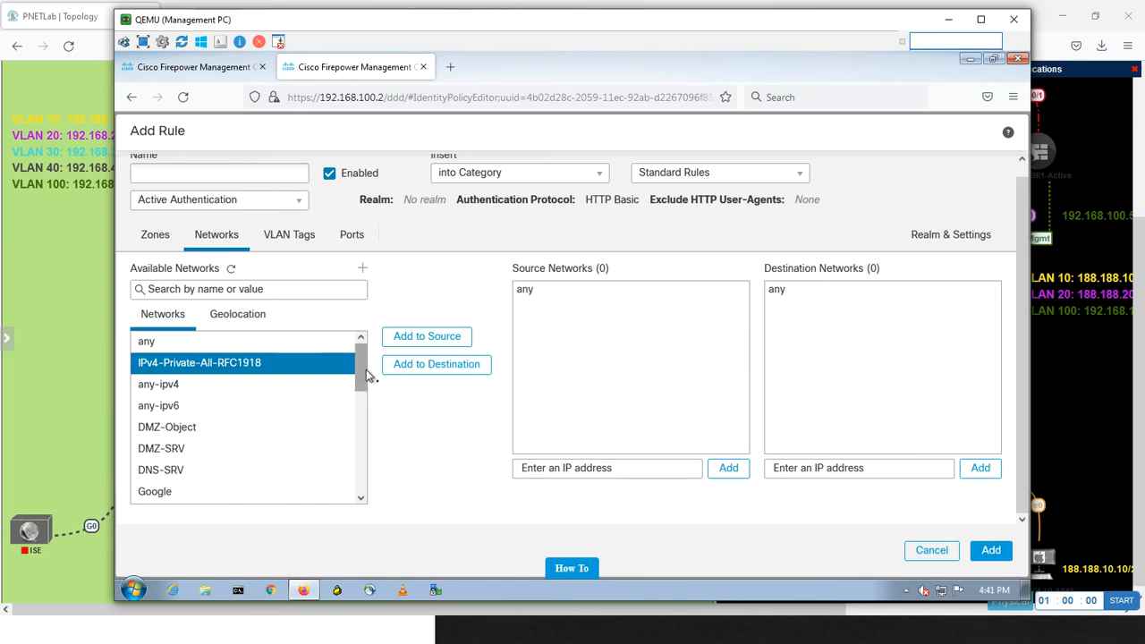
left_click_drag(370, 377, 362, 353)
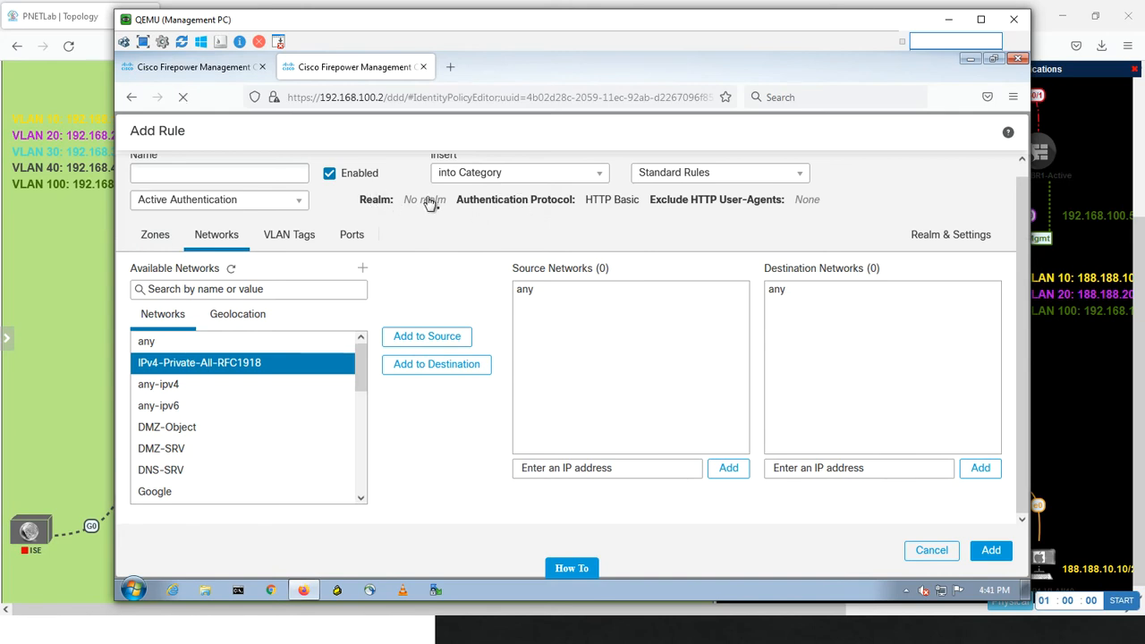
Set the rule to Passive Authentication with the CCIE.LOCAL (AD) realm, leaving the active authentication fallback disabled
left_click(429, 202)
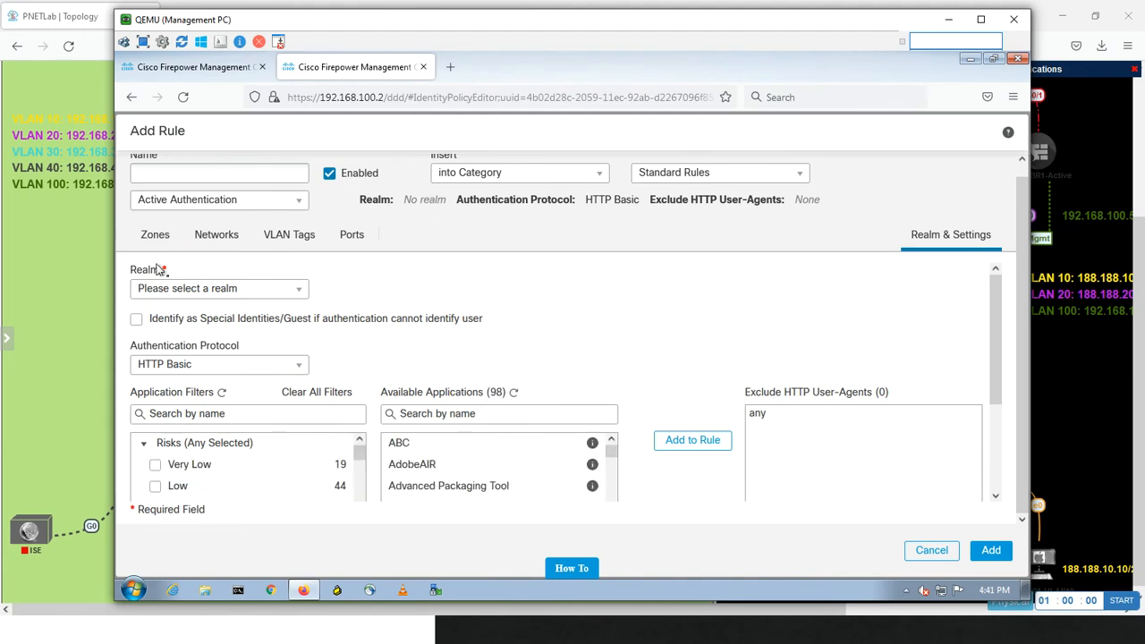
left_click(231, 200)
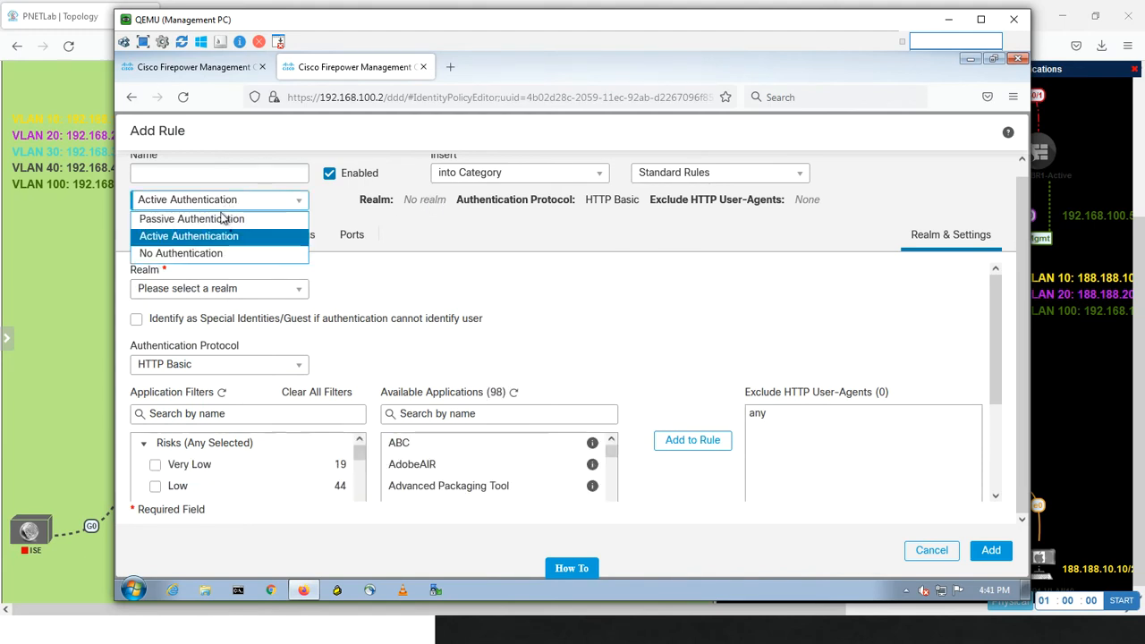
left_click(220, 218)
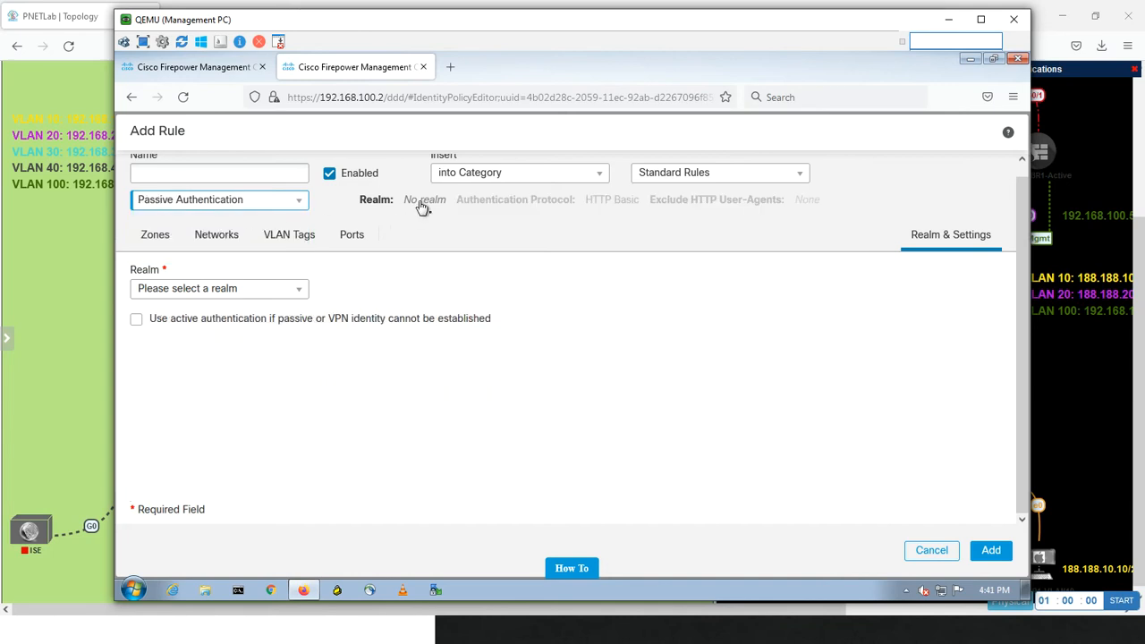
left_click(232, 292)
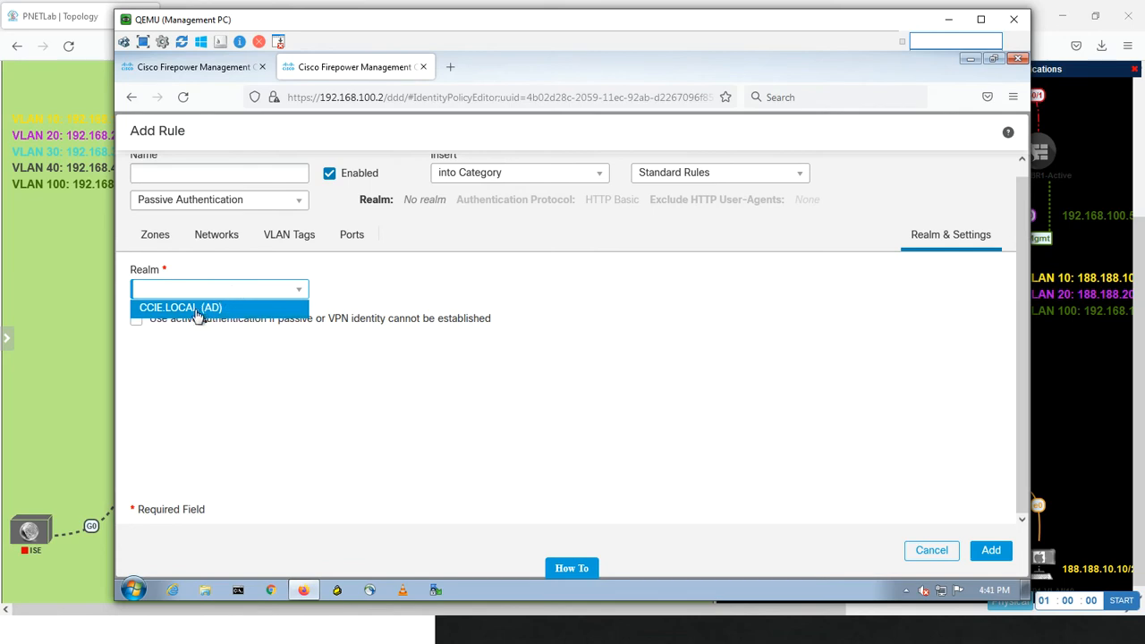
left_click(197, 308)
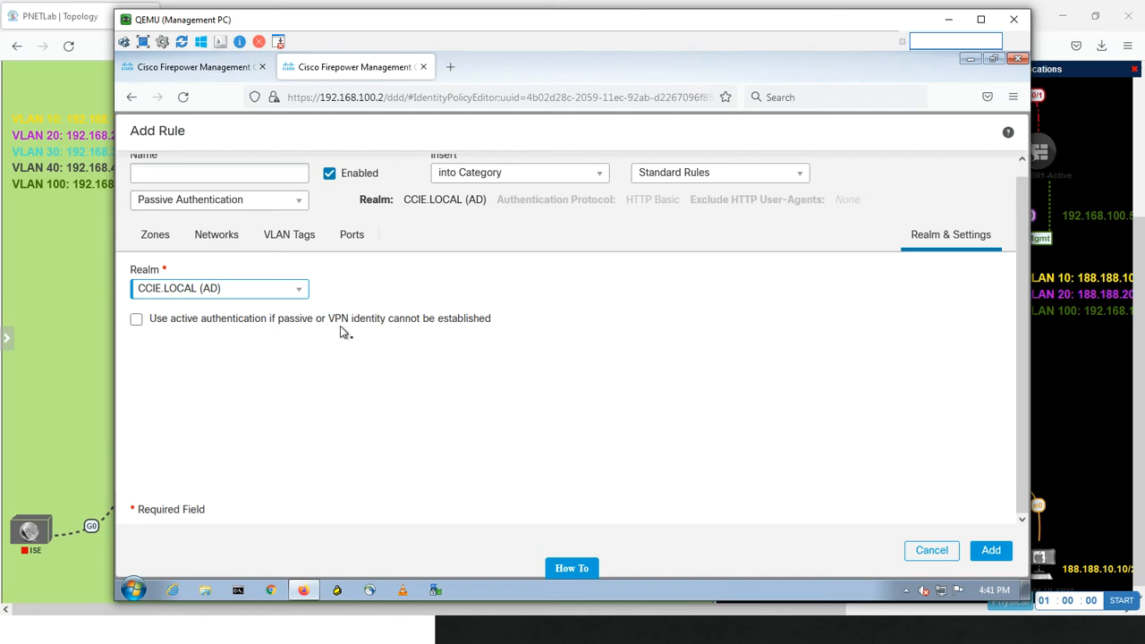
left_click(137, 320)
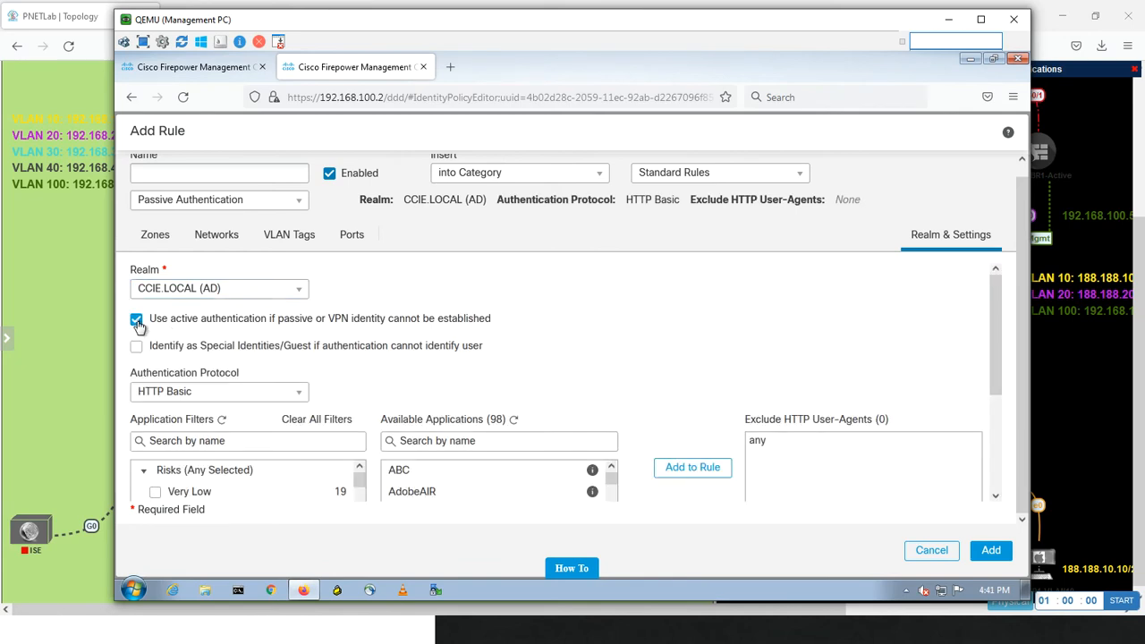
left_click(137, 320)
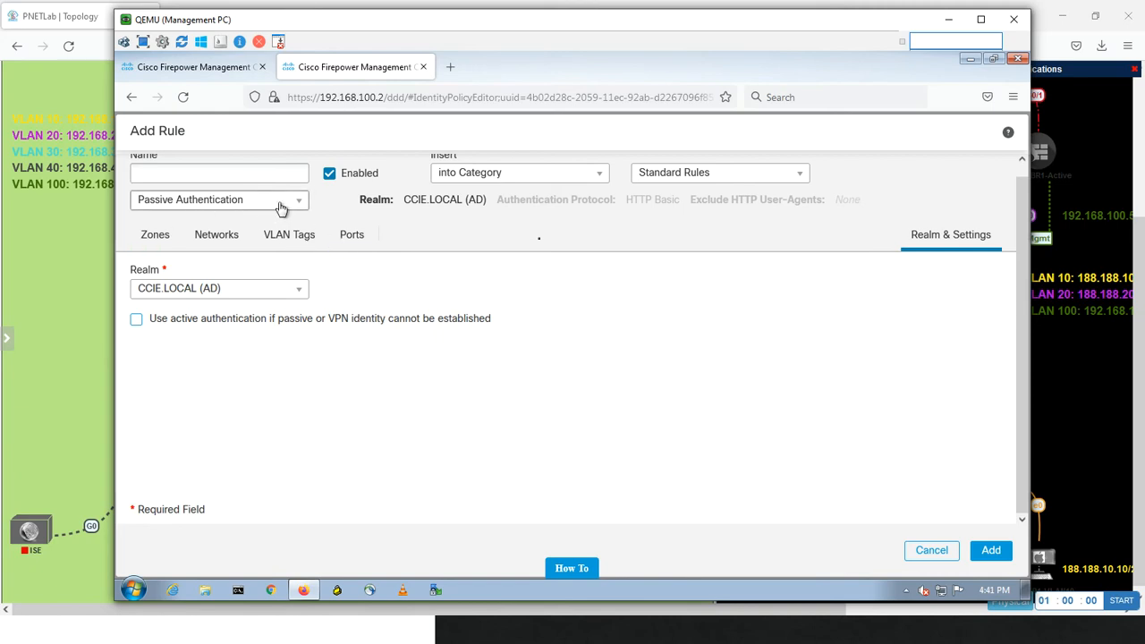
scroll(760, 215, "up", 2)
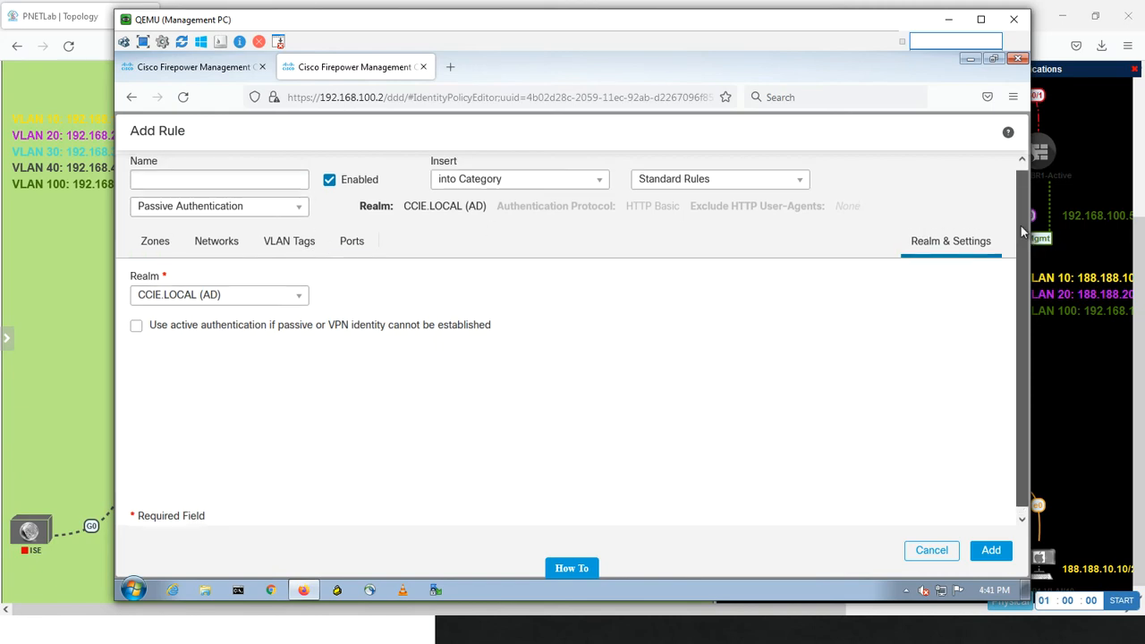
Name the identity rule ID-In-OUT, add it to the Miaari-AD policy and save the policy
left_click(214, 186)
type("ID")
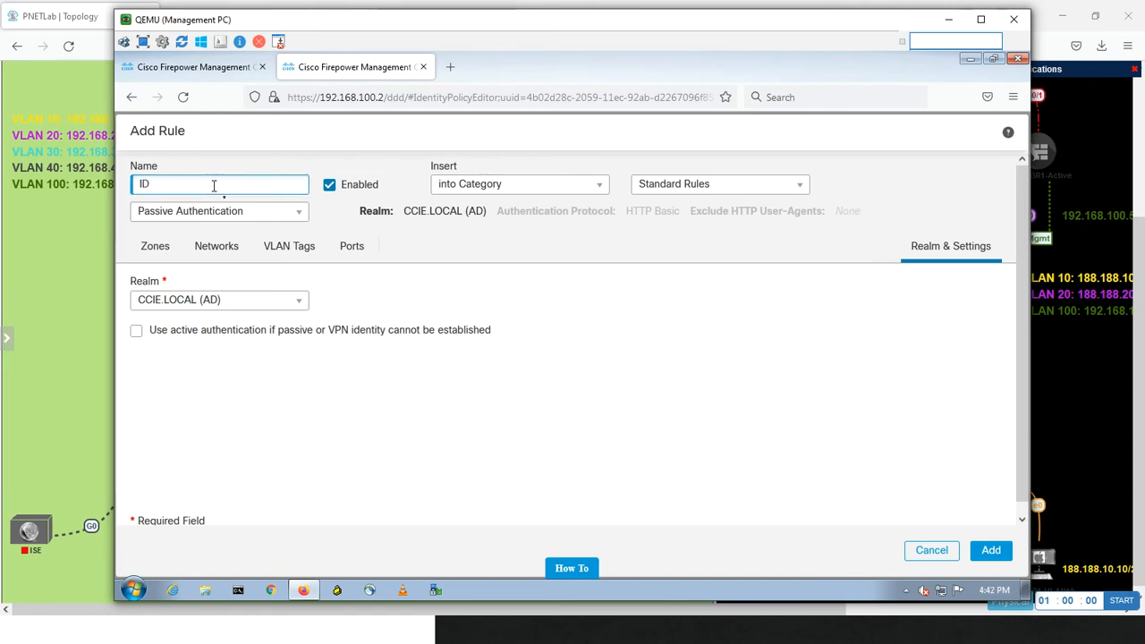
type("-In-OUT")
left_click(990, 554)
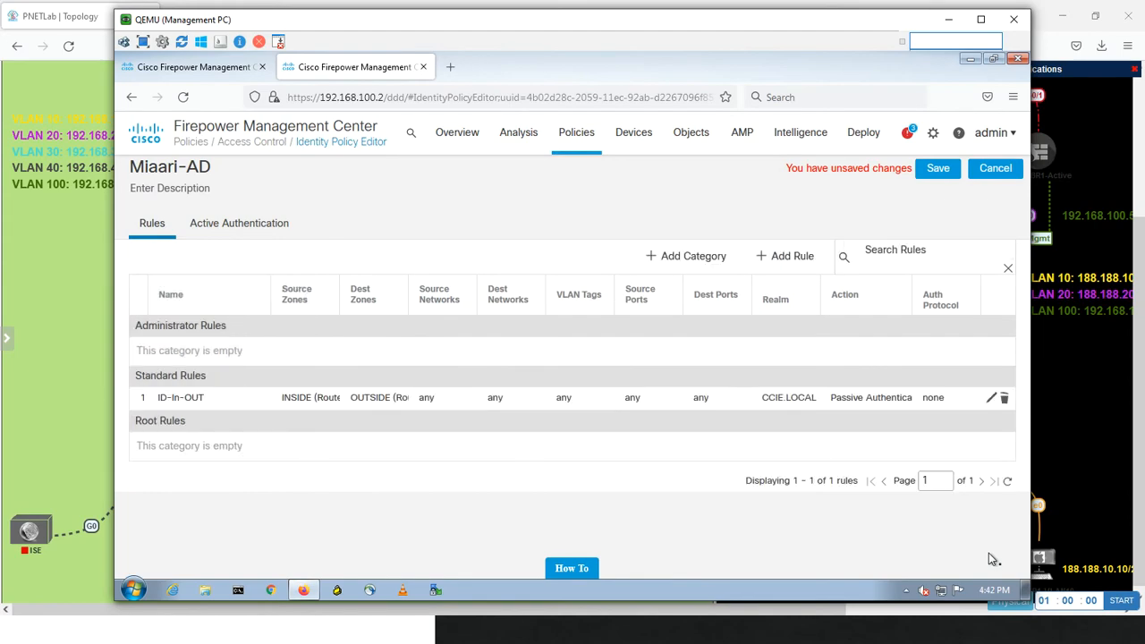
left_click(934, 172)
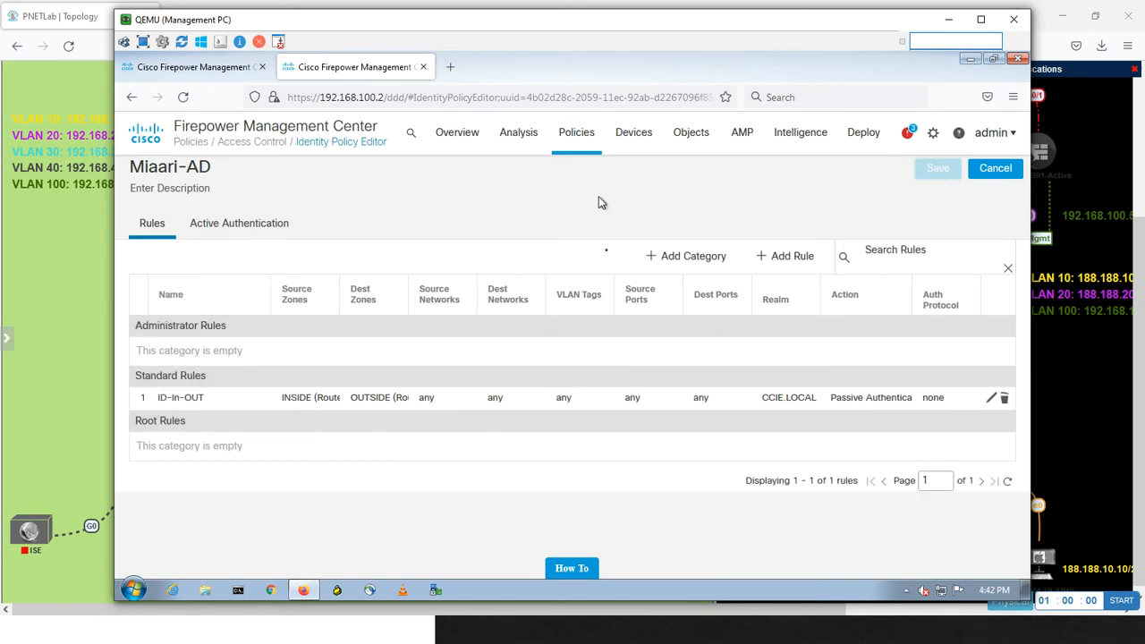
Open the Test-Miaari-Policy access control policy for editing
left_click(231, 70)
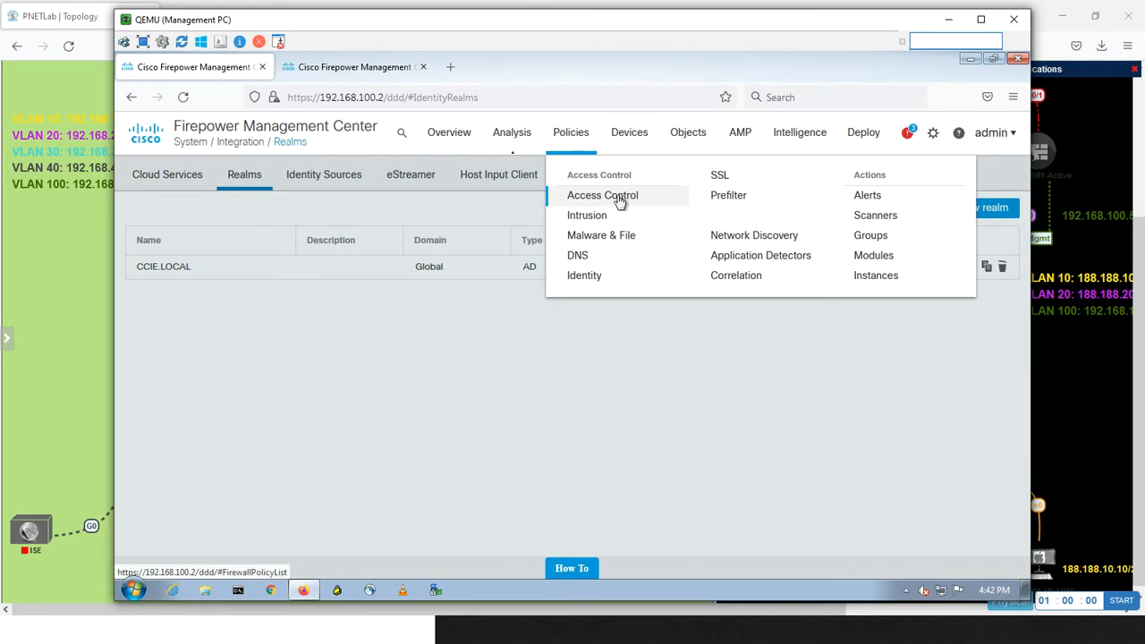
left_click(353, 63)
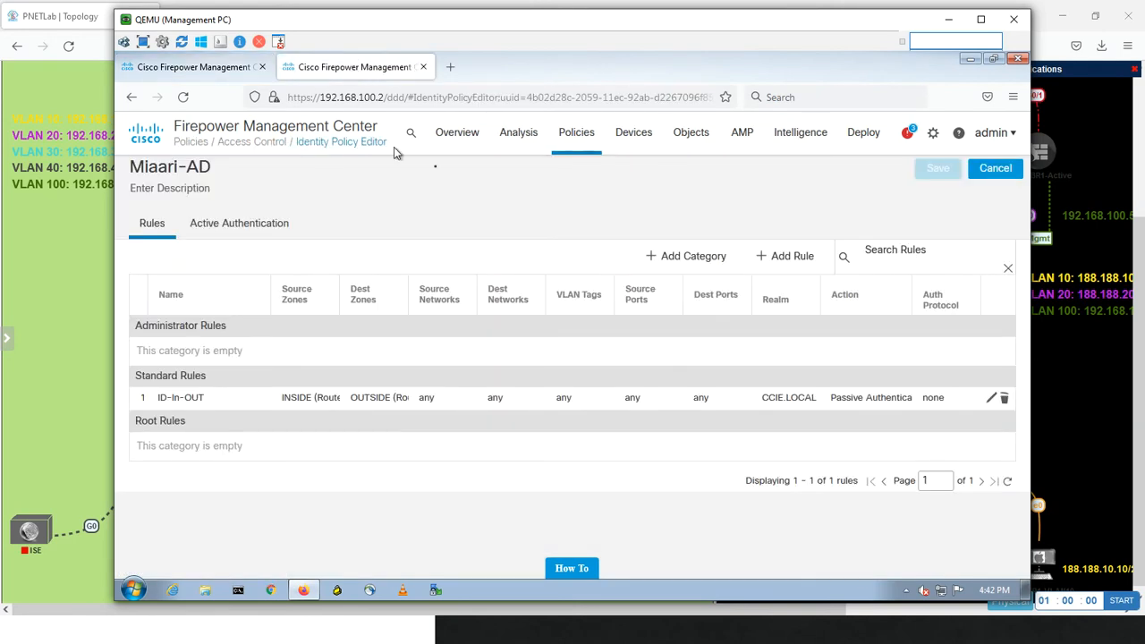
left_click(569, 139)
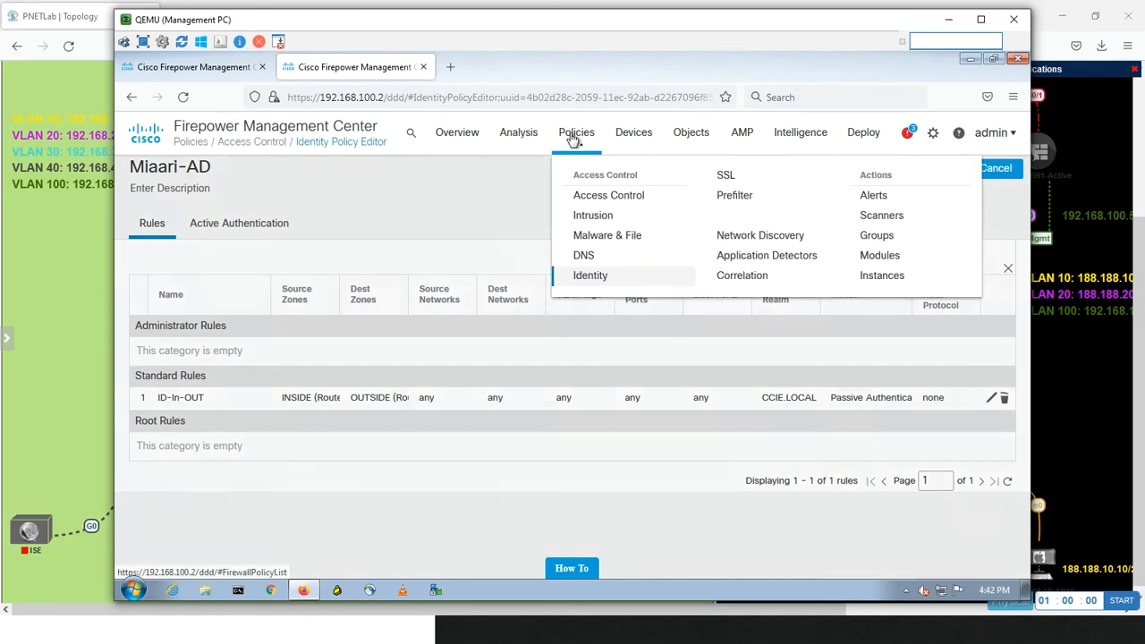
left_click(580, 195)
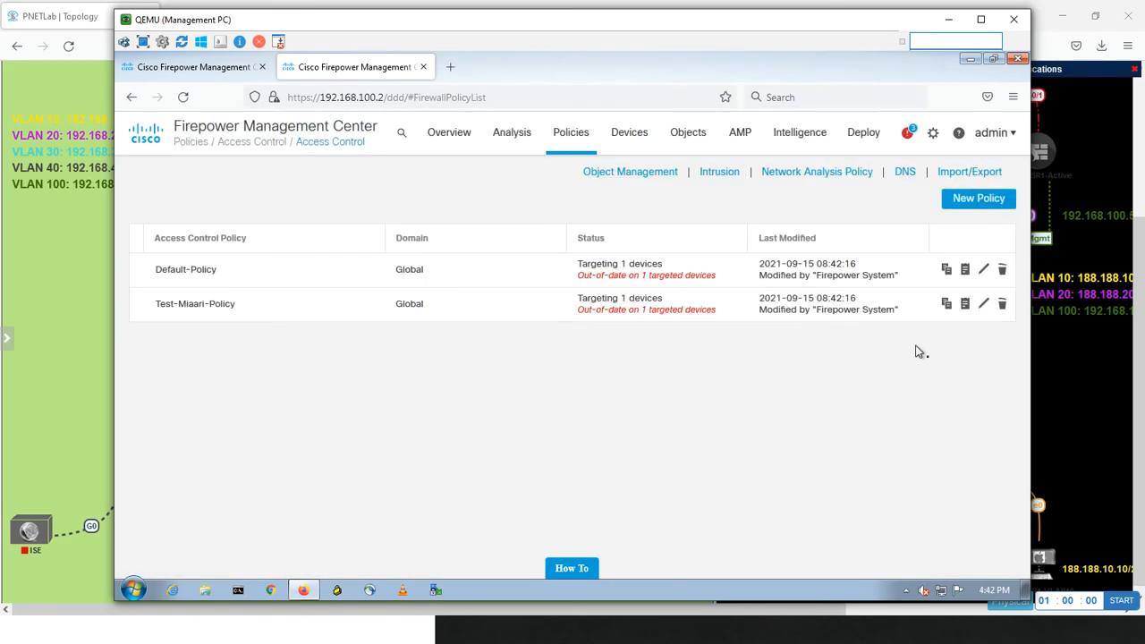
left_click(982, 305)
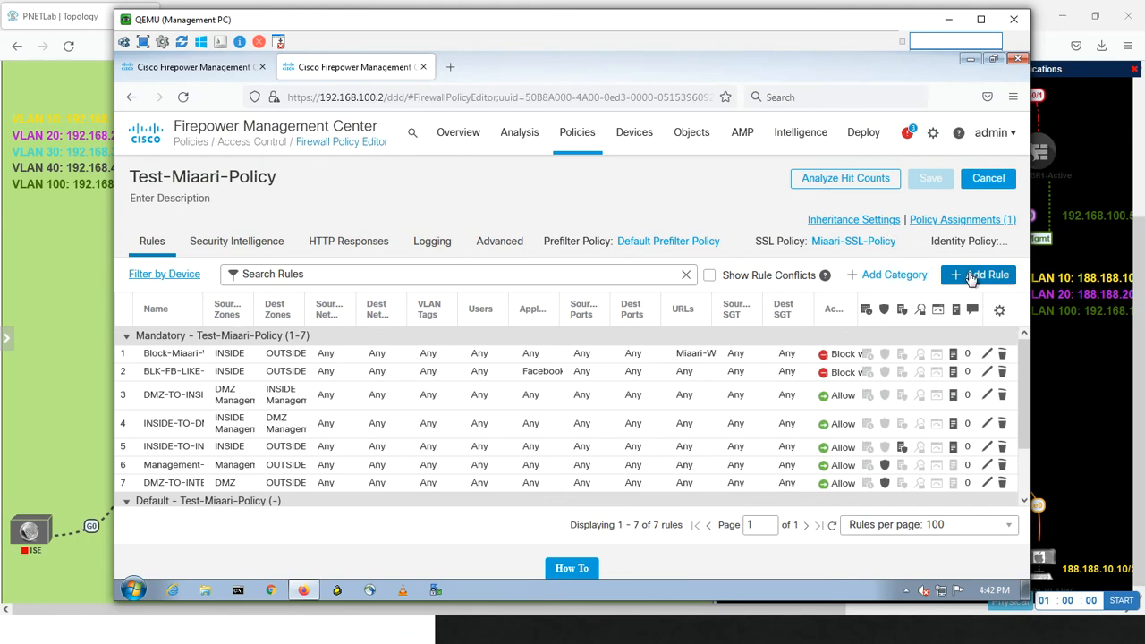
left_click(968, 279)
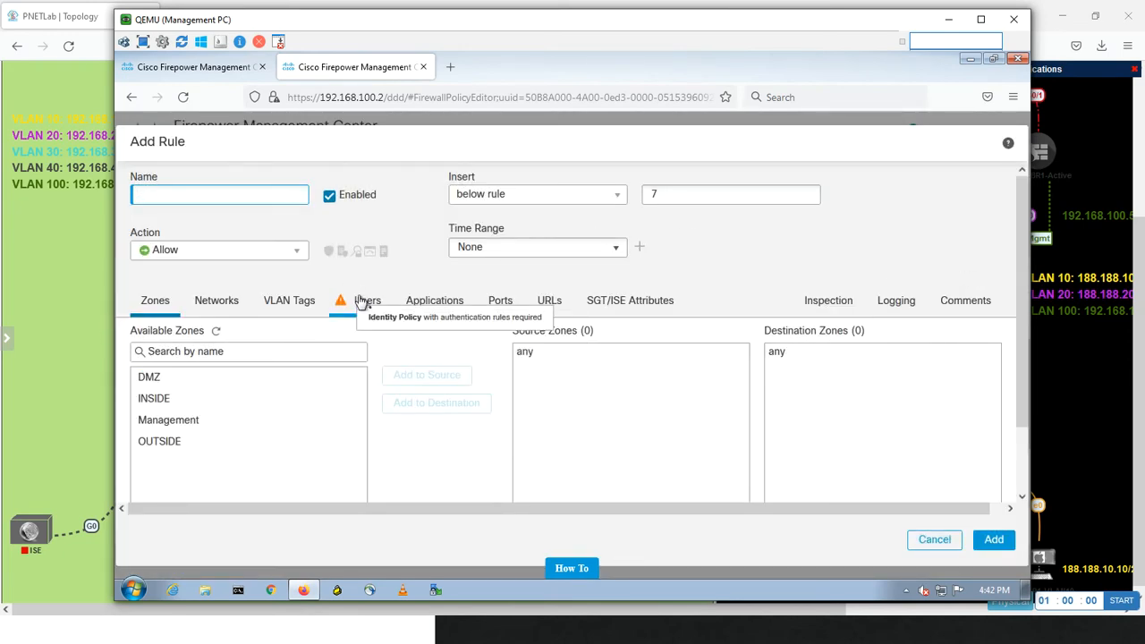
left_click(933, 539)
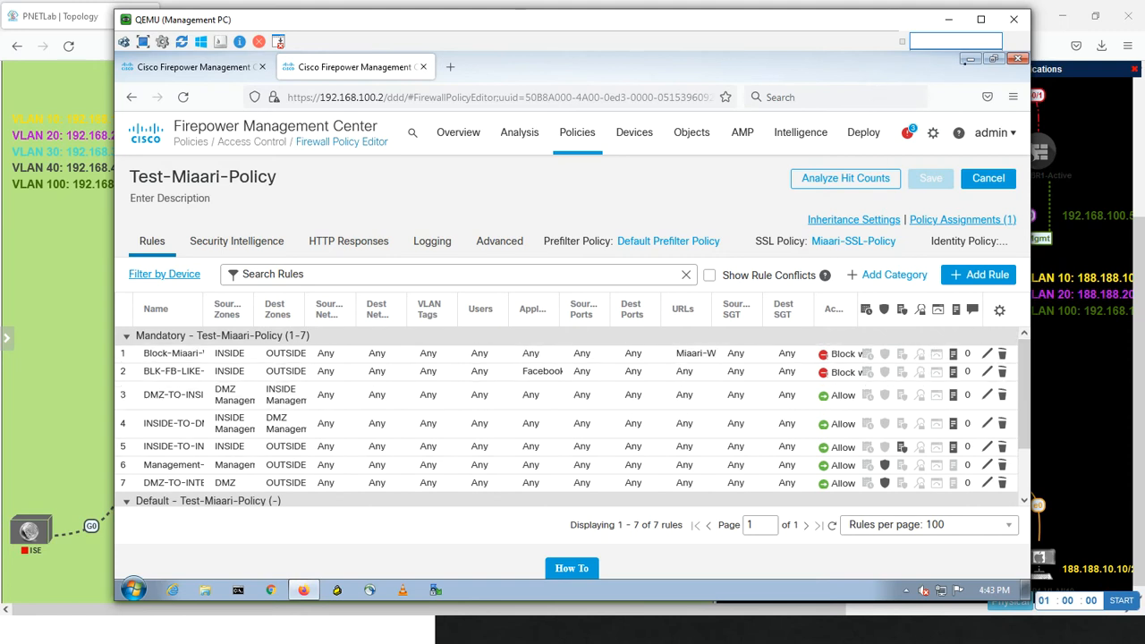
left_click(991, 60)
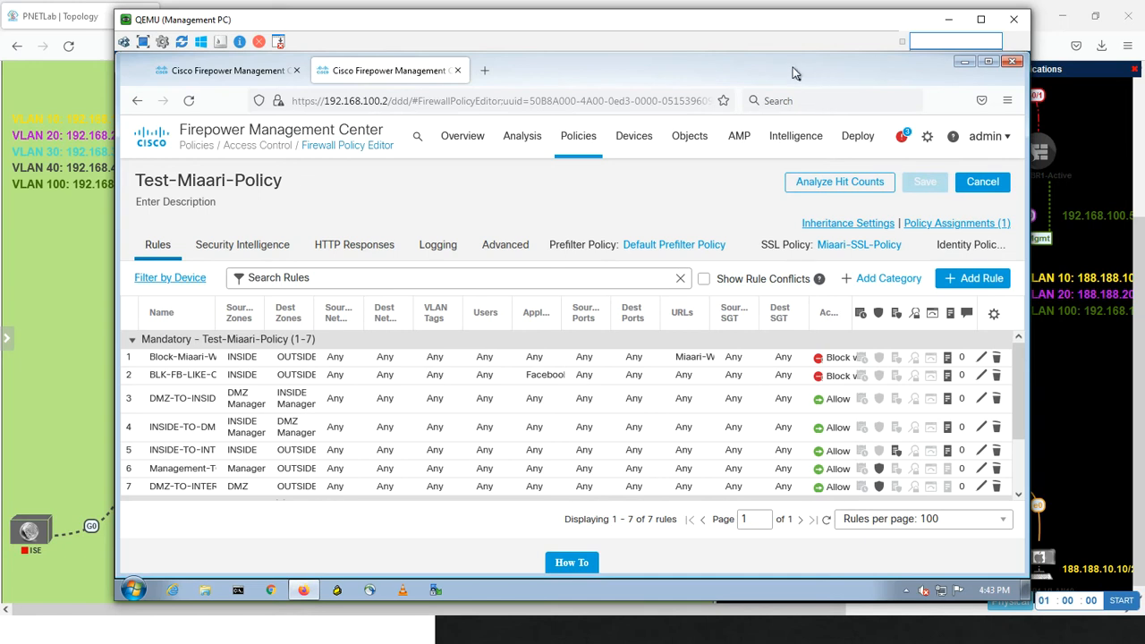
left_click(296, 70)
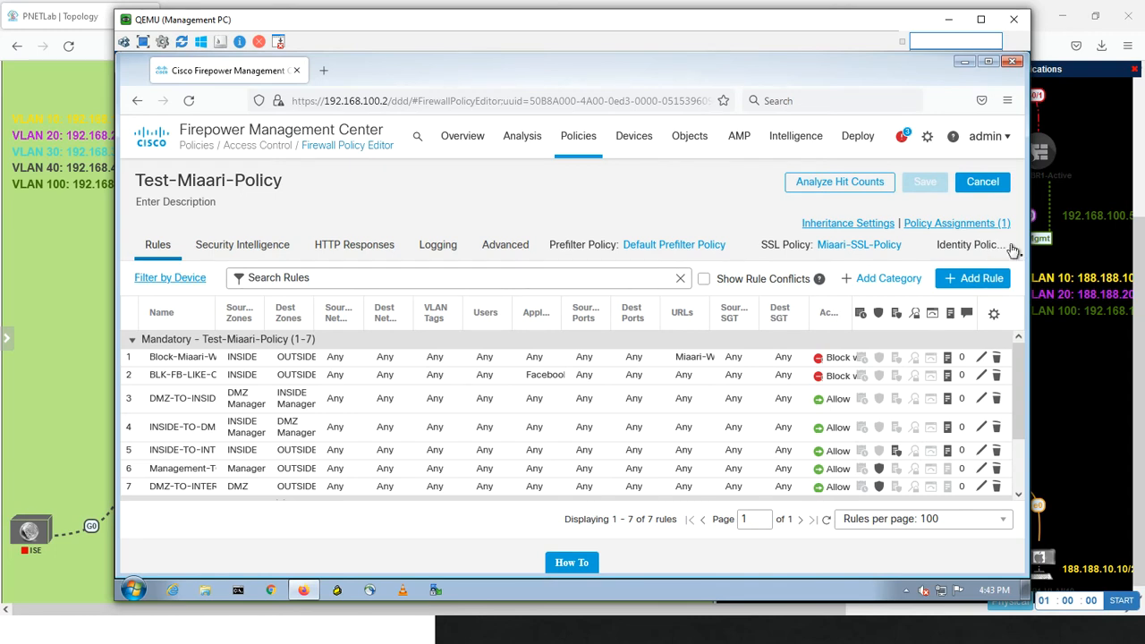
left_click(1010, 247)
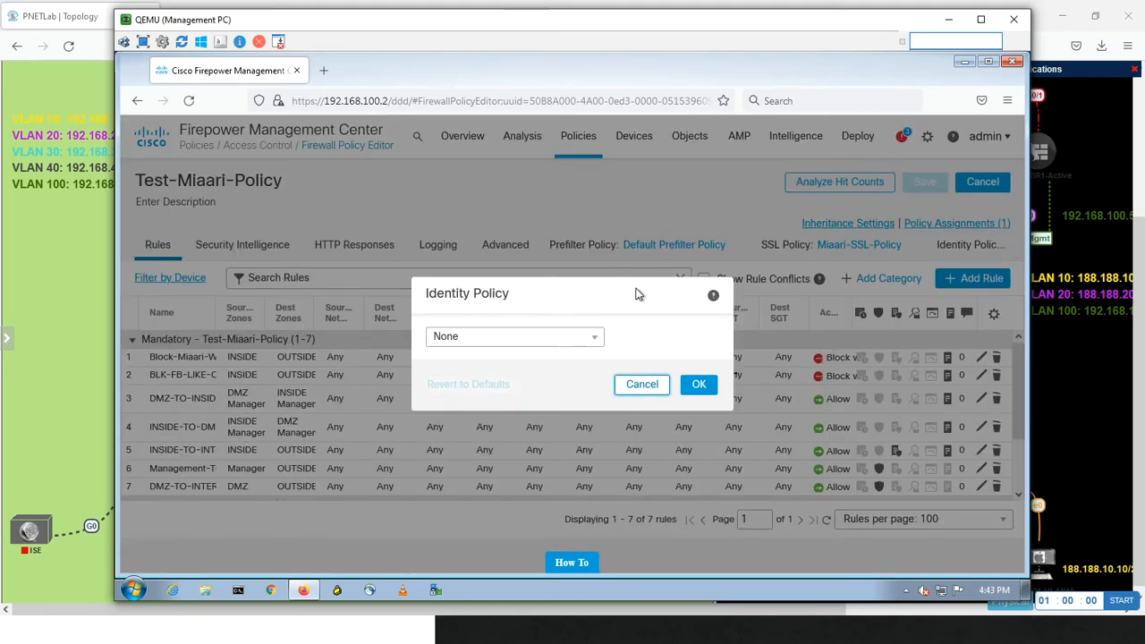
left_click(655, 384)
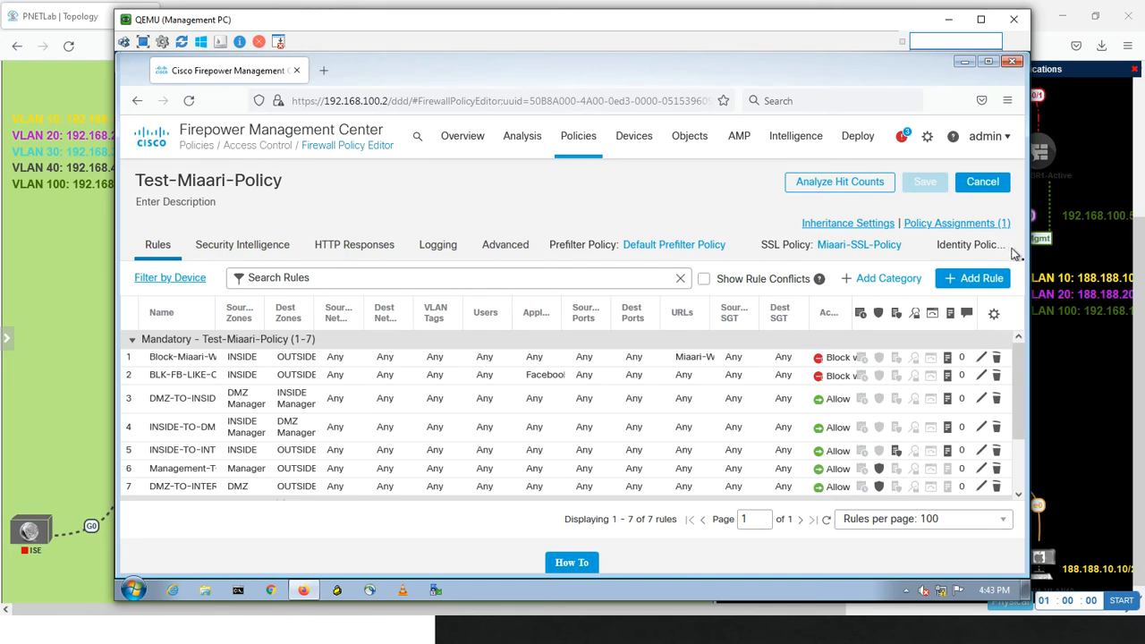
left_click(988, 61)
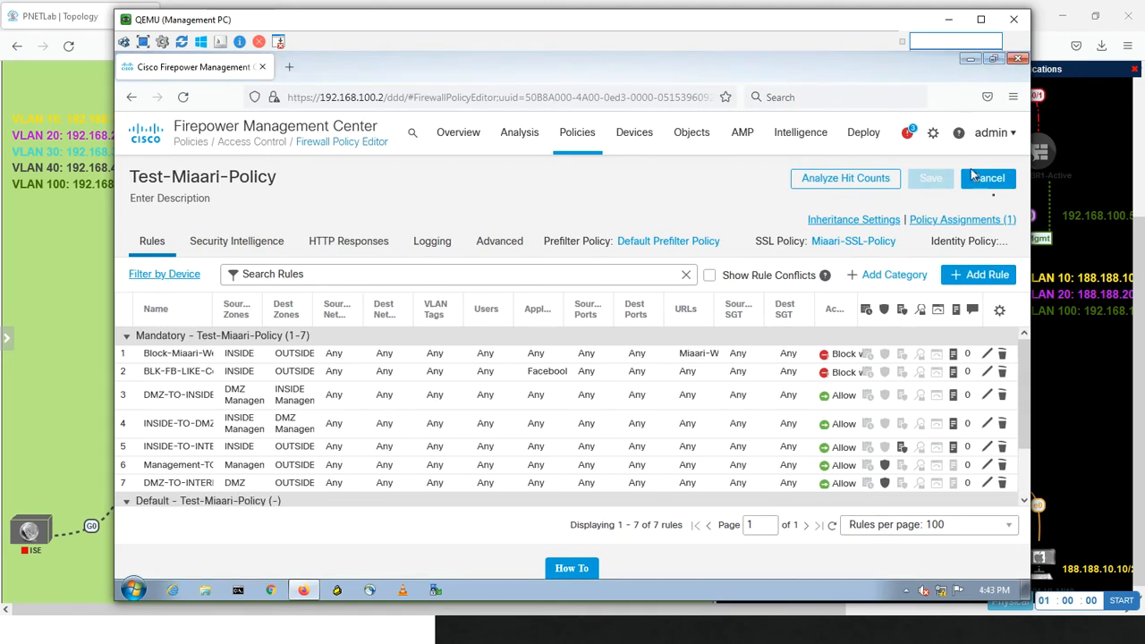
Assign Miaari-AD as the identity policy of Test-Miaari-Policy
left_click(1010, 242)
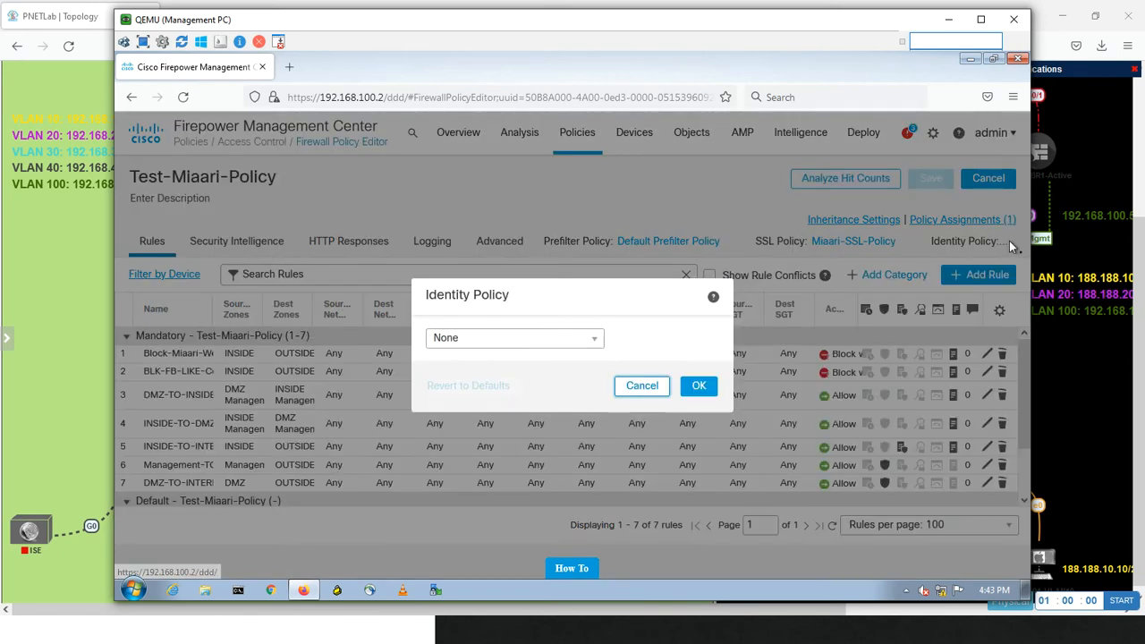
left_click(481, 344)
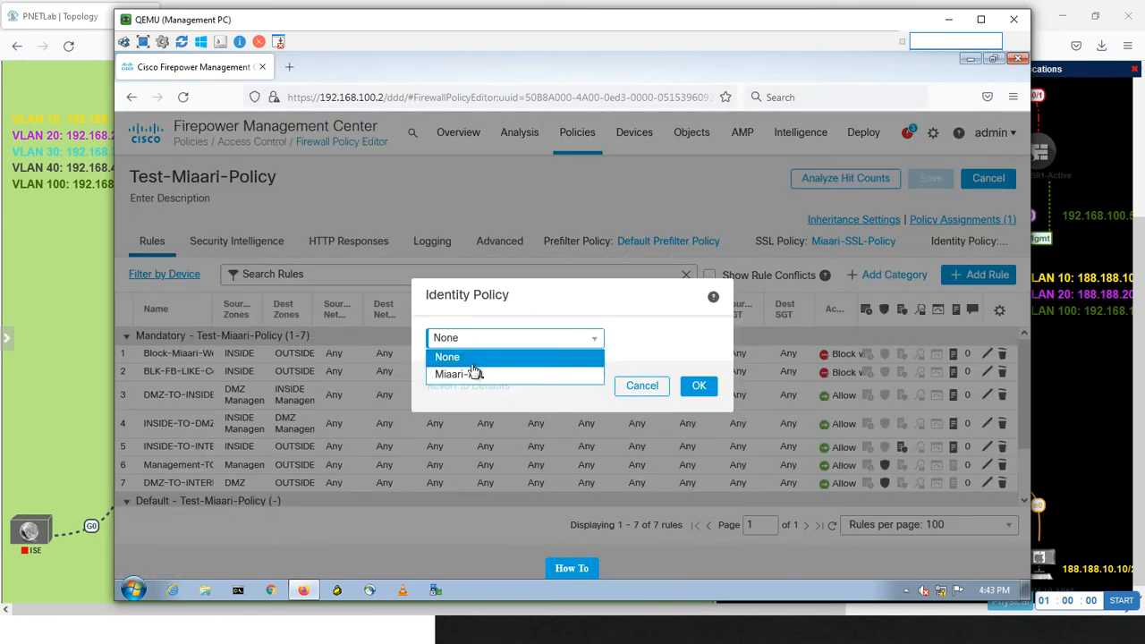
left_click(471, 377)
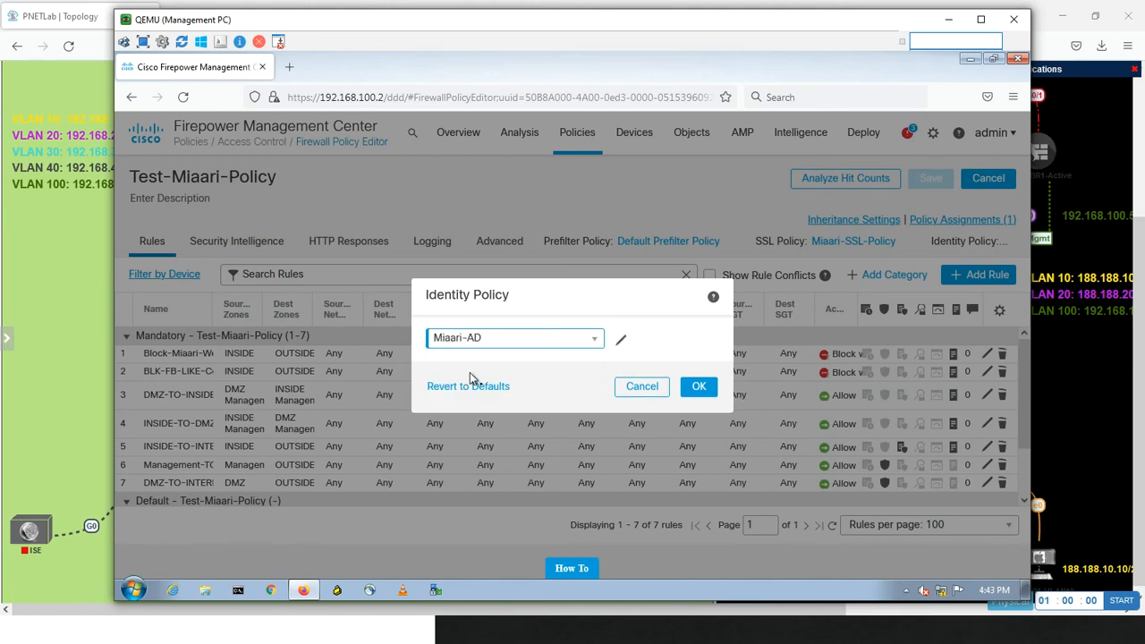
left_click(699, 387)
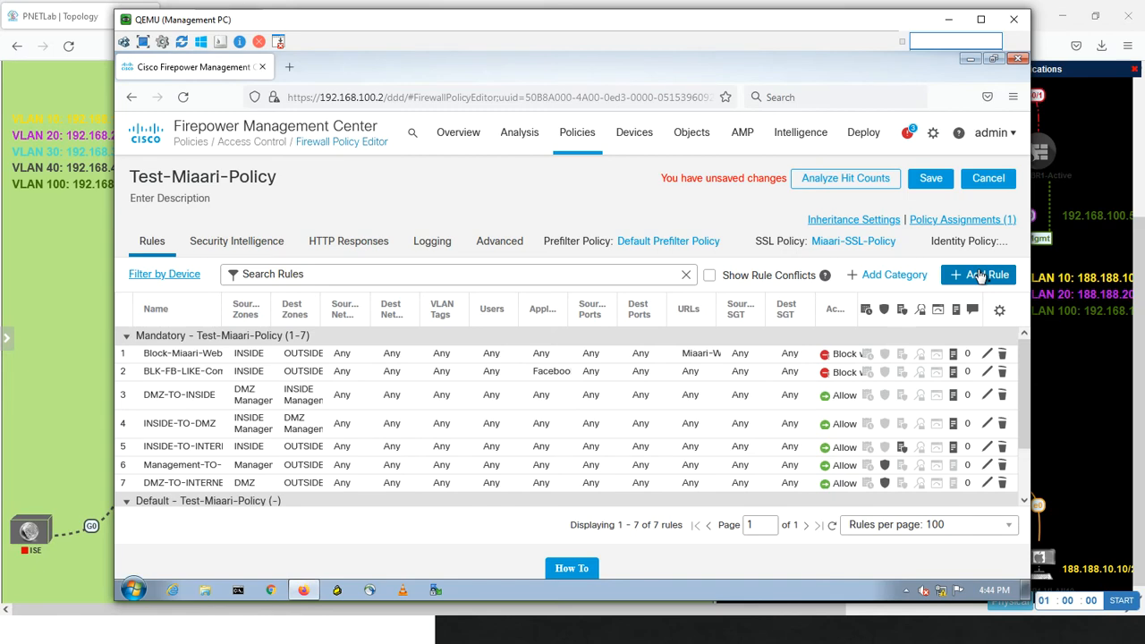
Start a new access control rule with INSIDE as source zone and OUTSIDE as destination zone
left_click(979, 276)
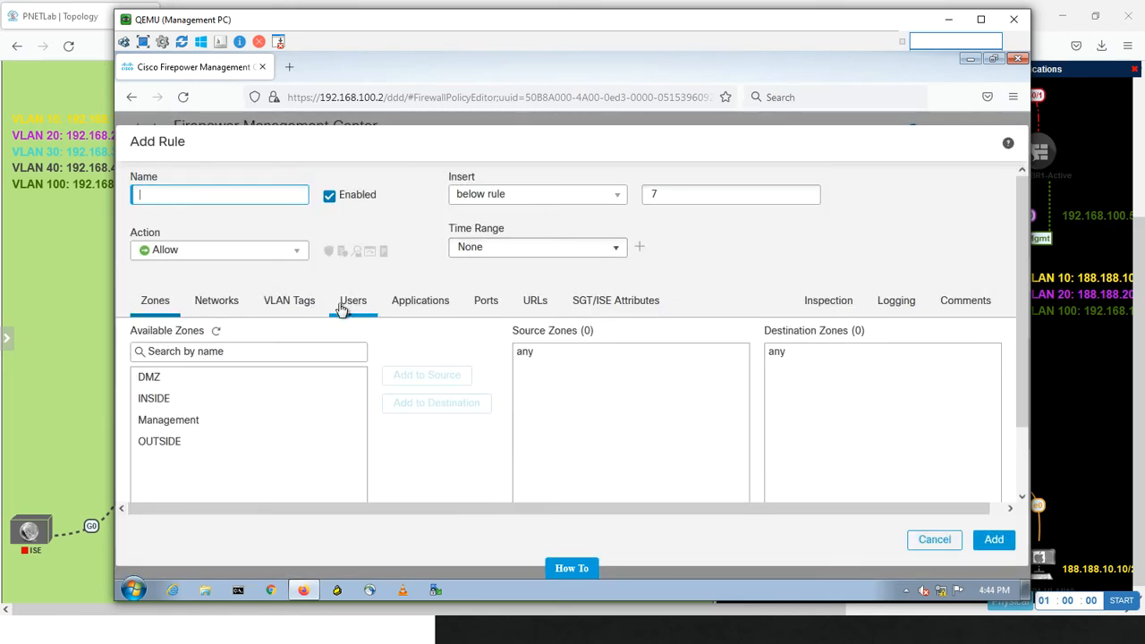
left_click(143, 400)
left_click(395, 378)
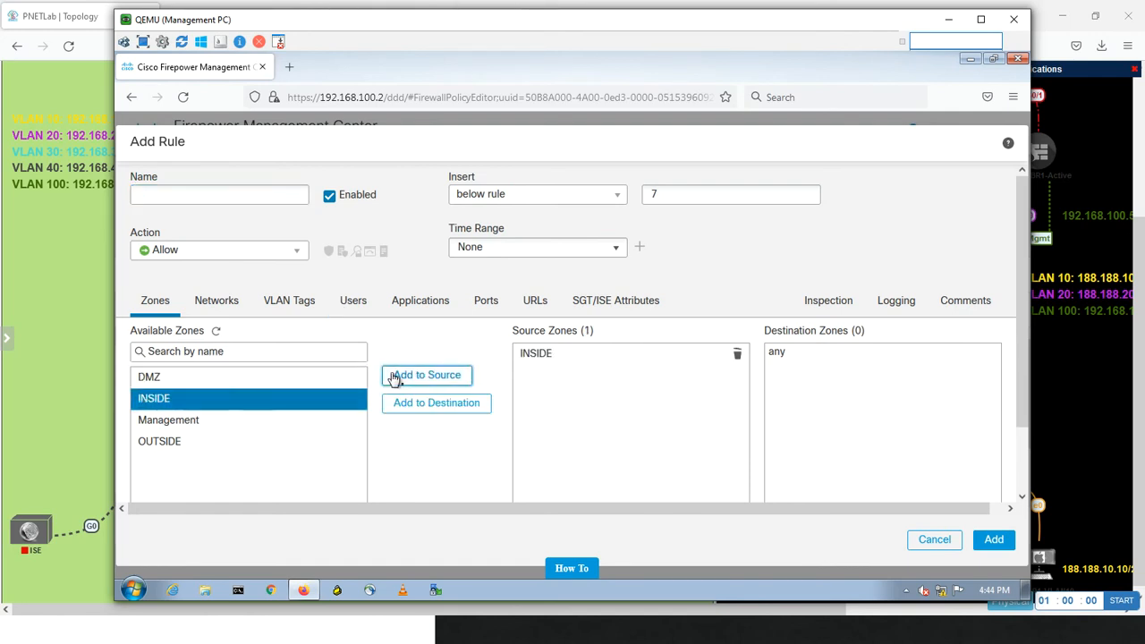
left_click(178, 443)
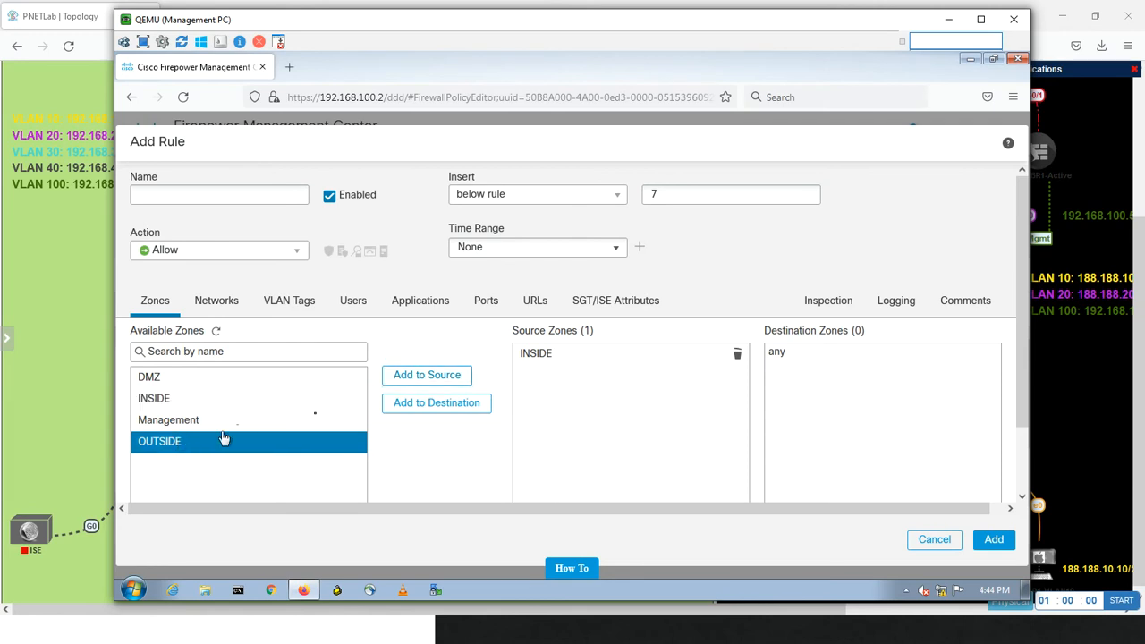
left_click(404, 404)
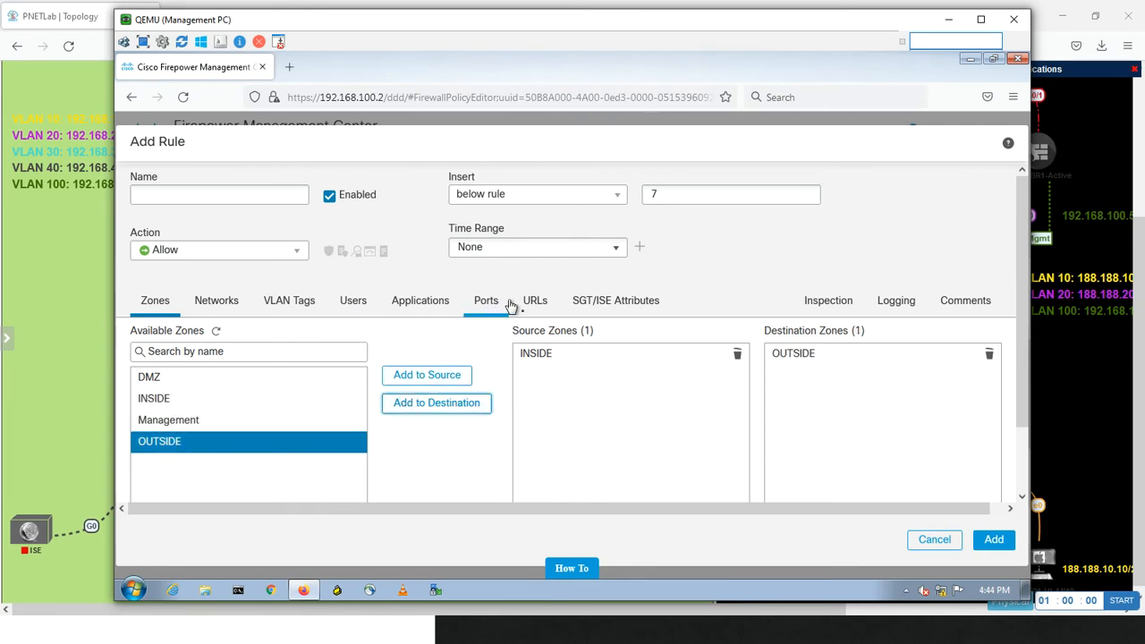
Add the CCIE.LOCAL user account listed directly below defaultaccount to the rule's selected users
left_click(356, 304)
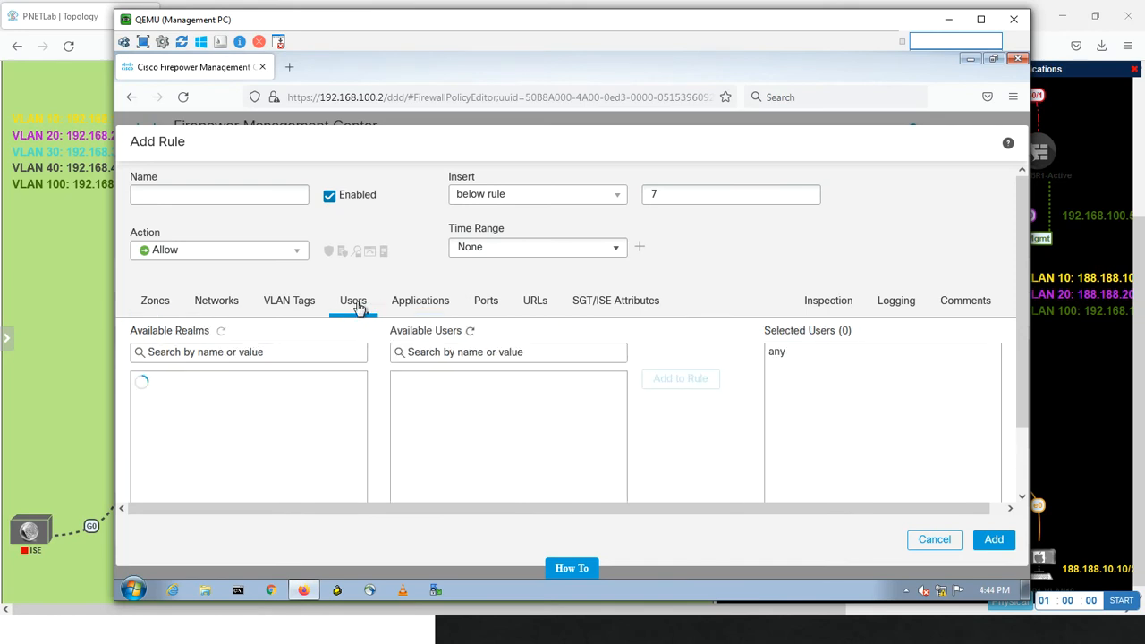
left_click(174, 404)
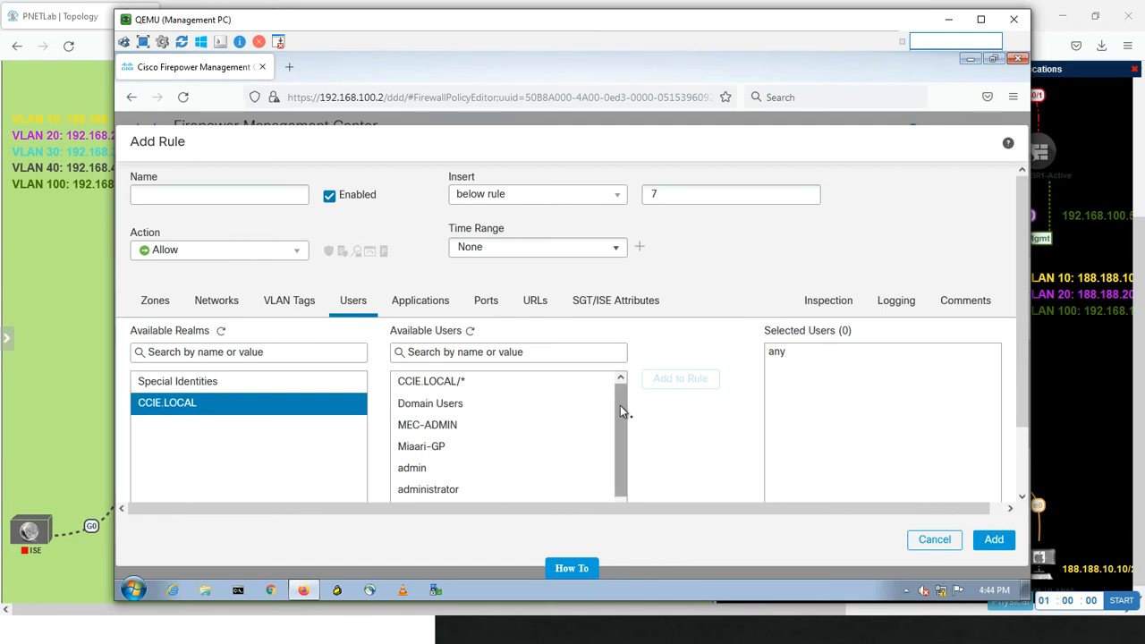
left_click_drag(620, 405, 617, 456)
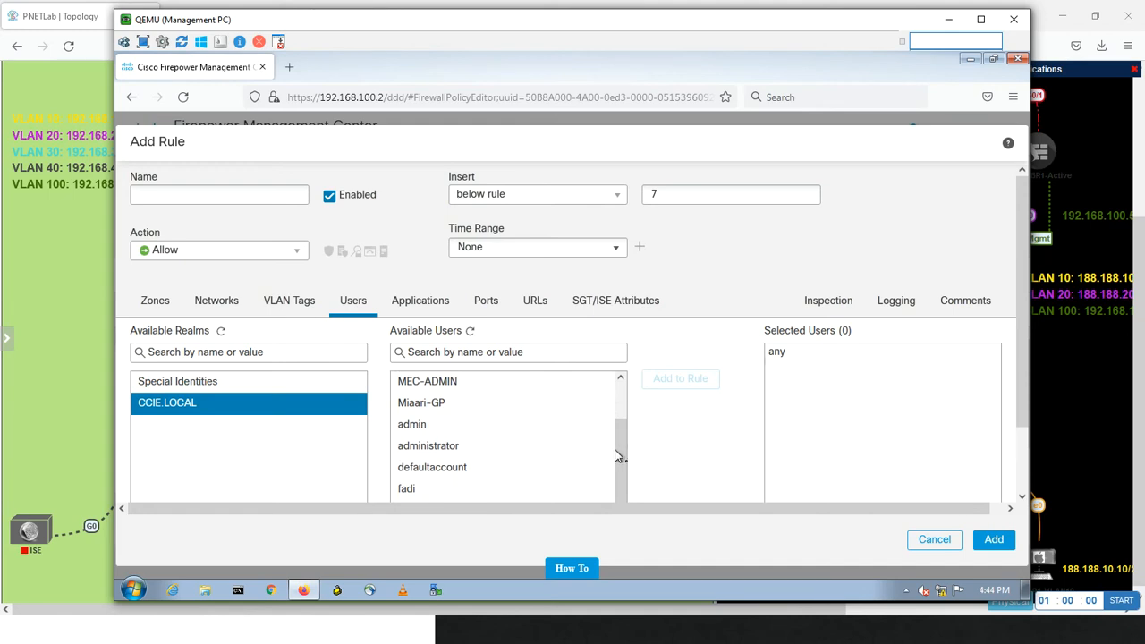
left_click(421, 495)
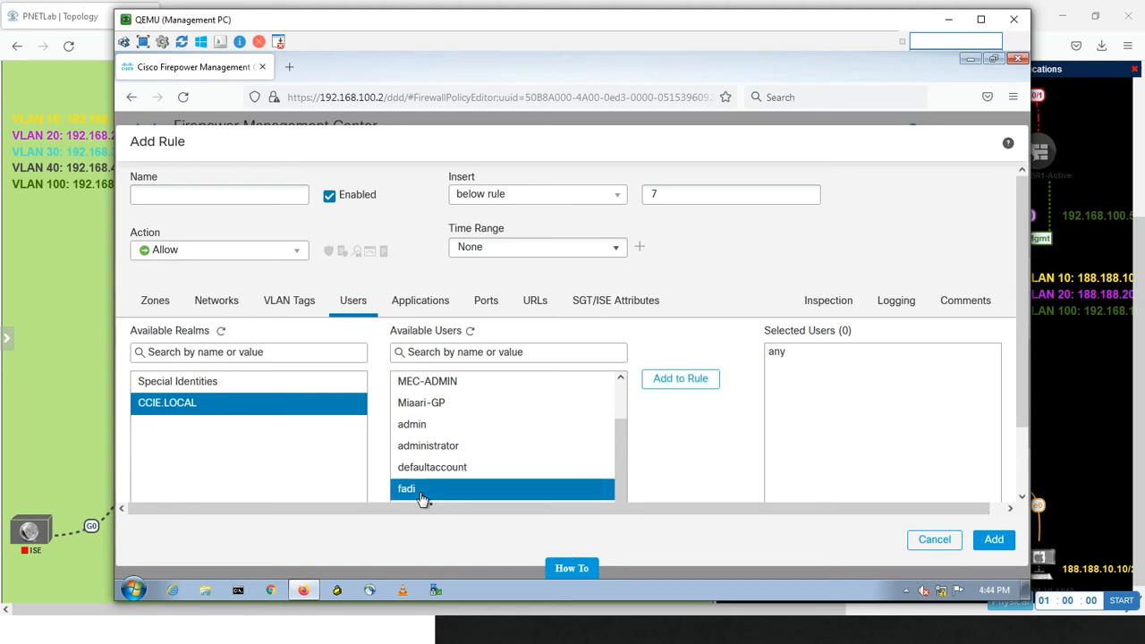
left_click(699, 387)
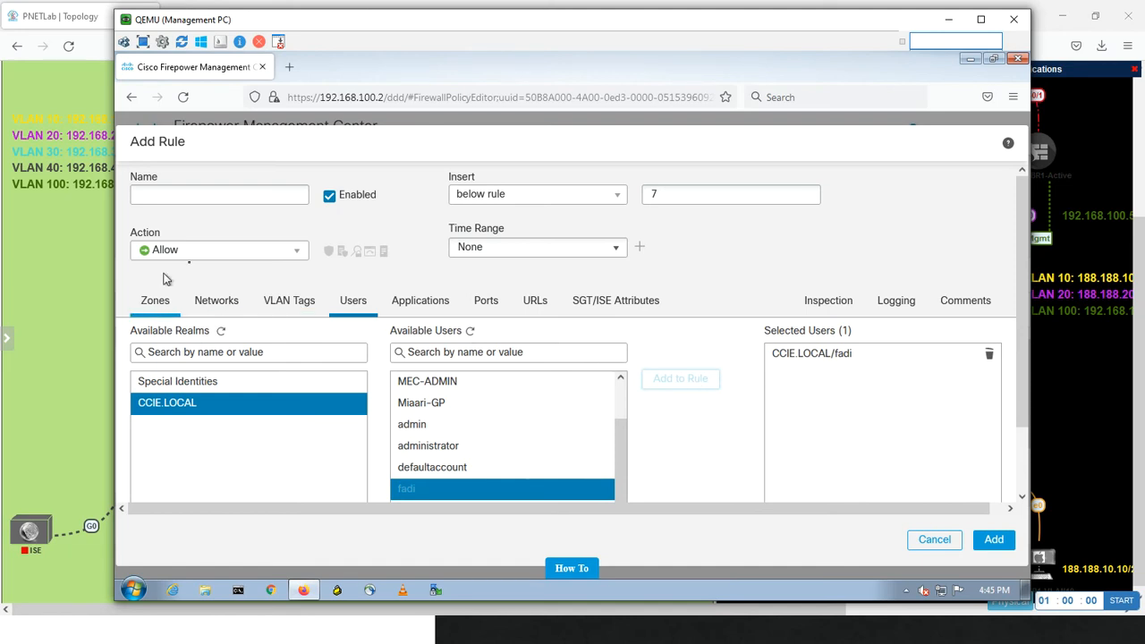
Set the rule's action to Block and name it BLK- followed by the selected user's name in capitals
left_click(220, 254)
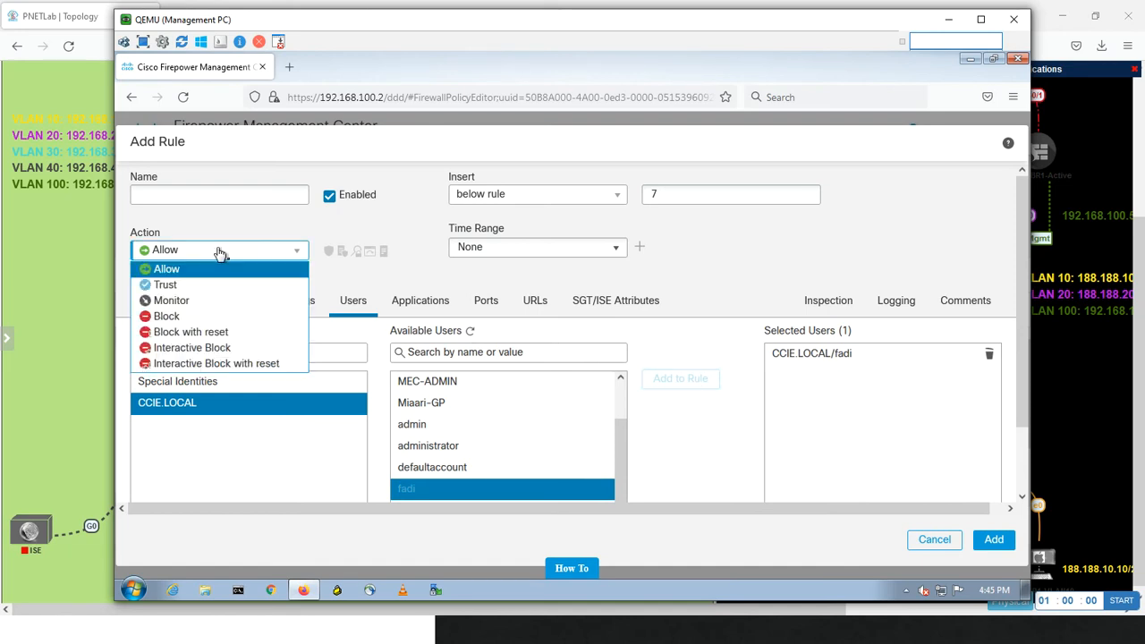
left_click(181, 318)
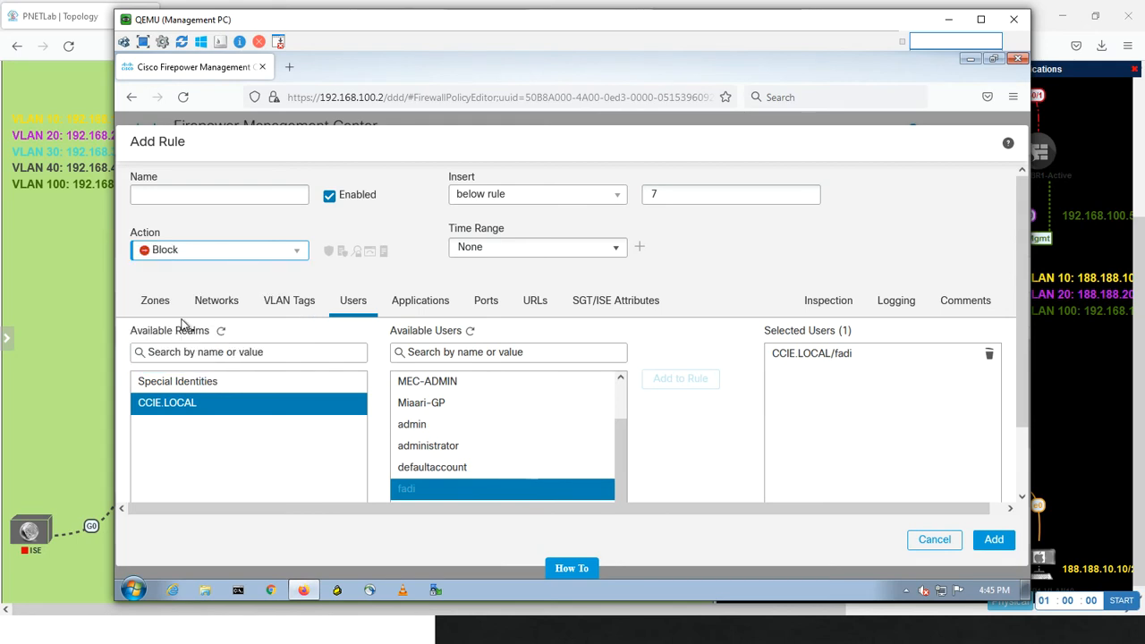
left_click(267, 194)
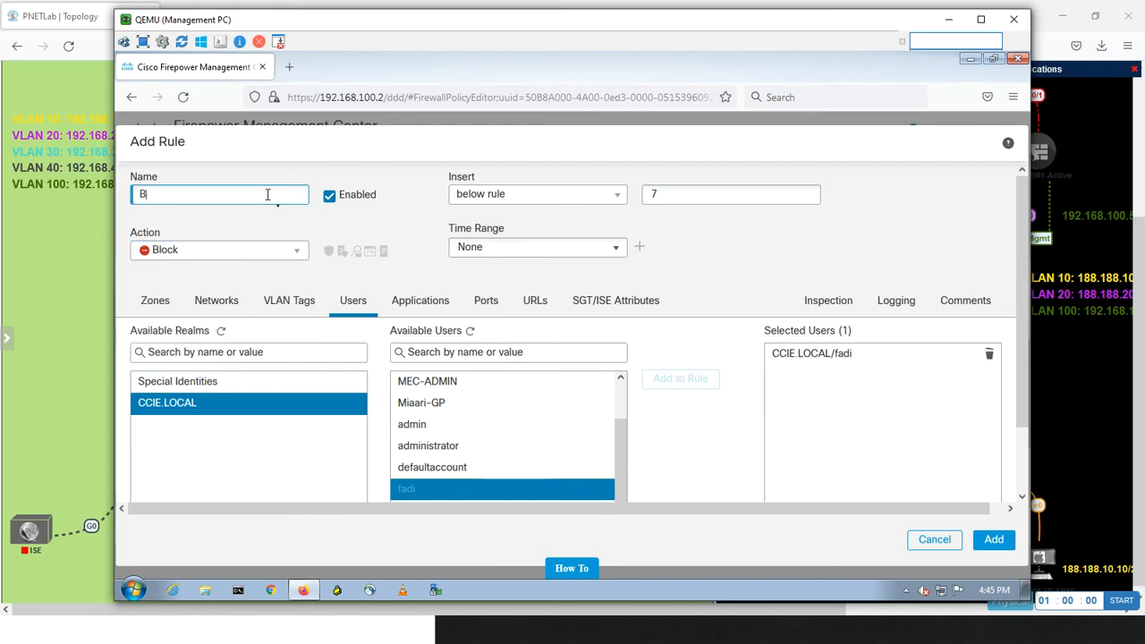
type("BLK-FADI")
Enable logging at the beginning of the connection for the block rule
mouse_move(331, 259)
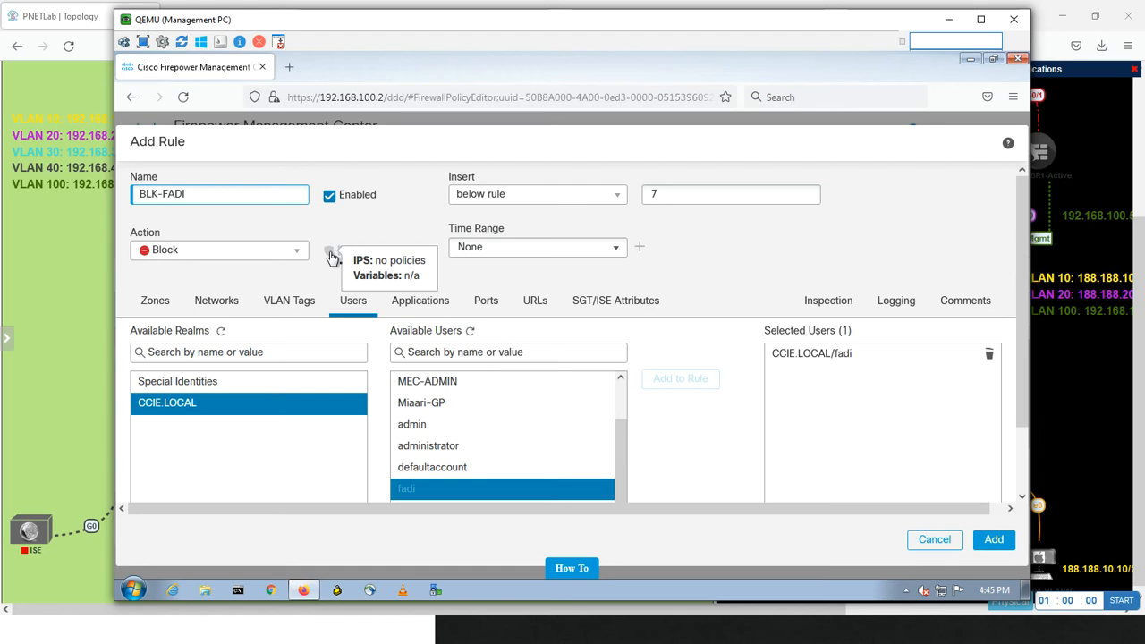
left_click(332, 258)
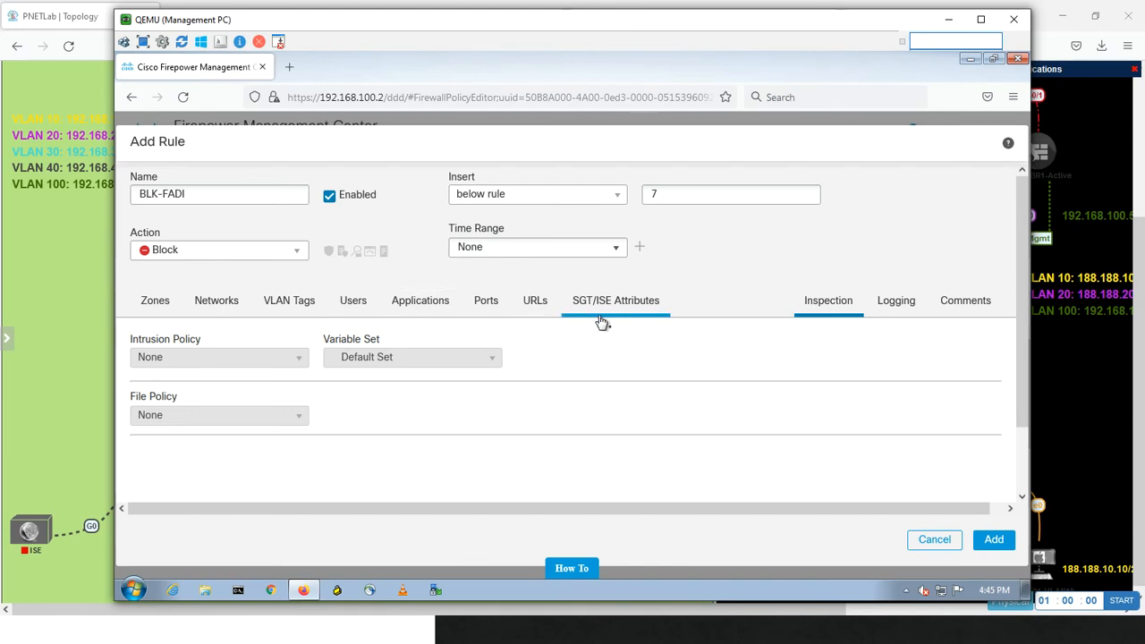
left_click(889, 306)
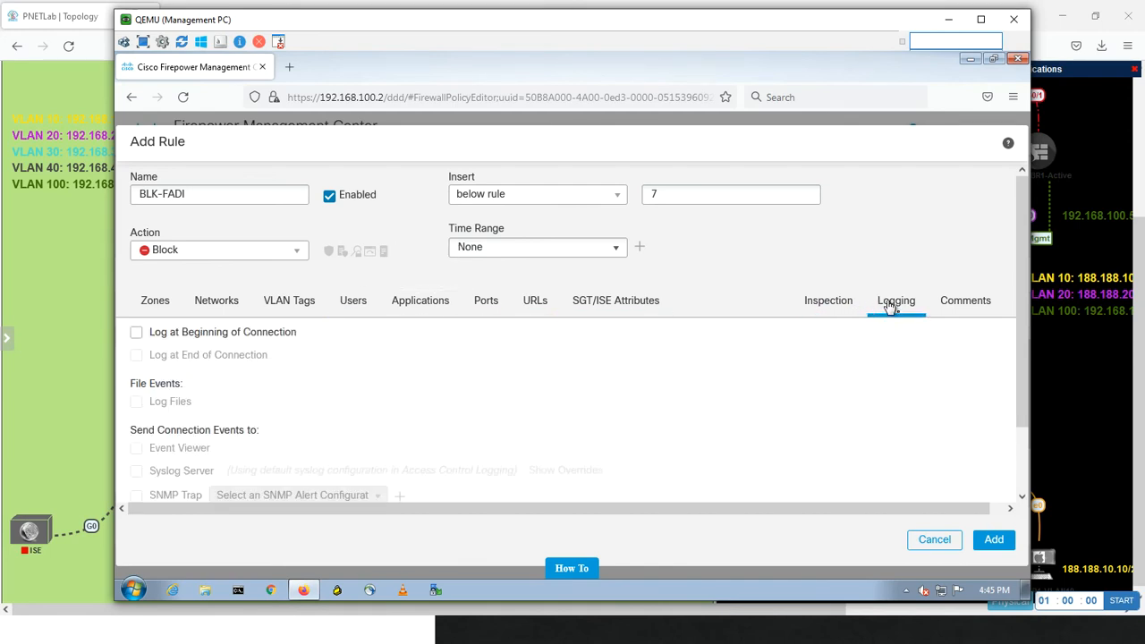
left_click(136, 332)
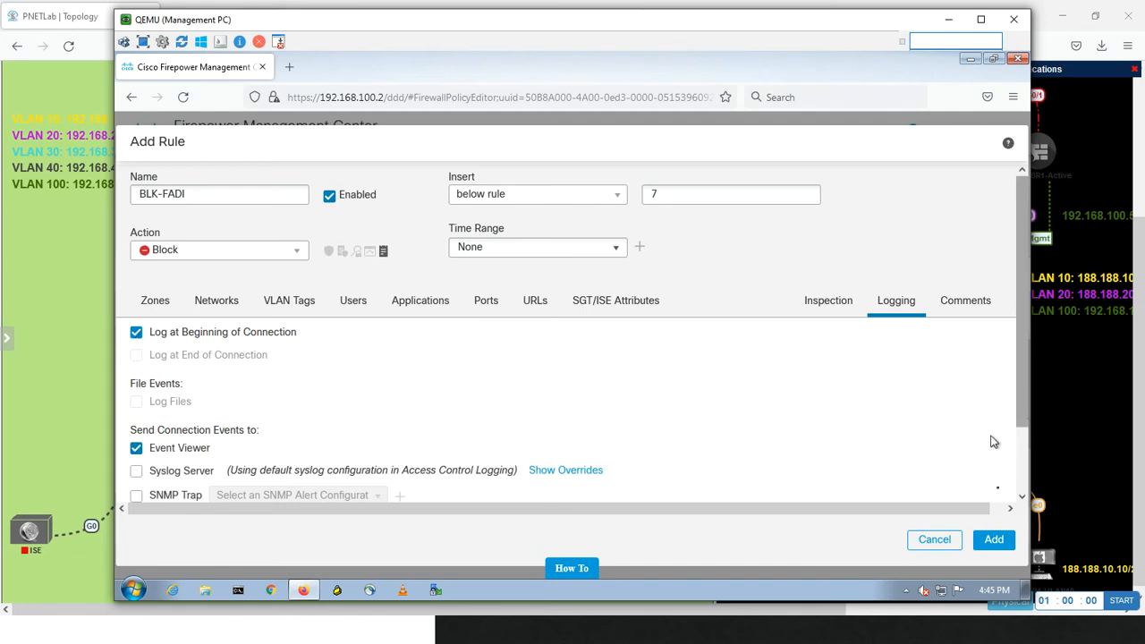
Add the configured block rule to Test-Miaari-Policy and move it to the first position of the Mandatory section
left_click(994, 540)
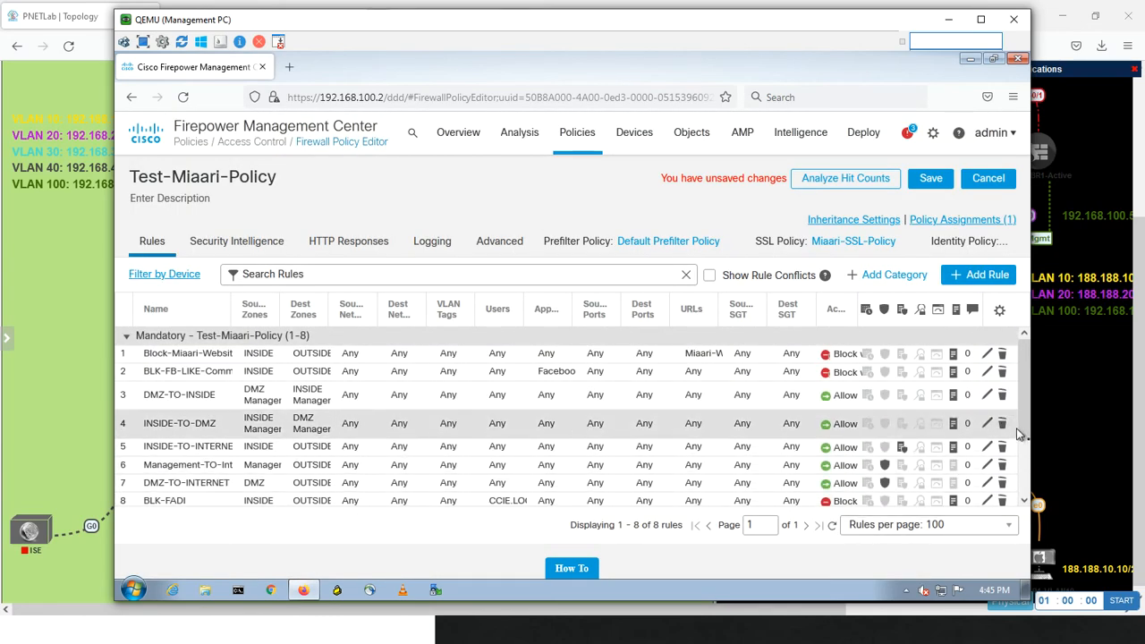
left_click_drag(1021, 426, 1019, 445)
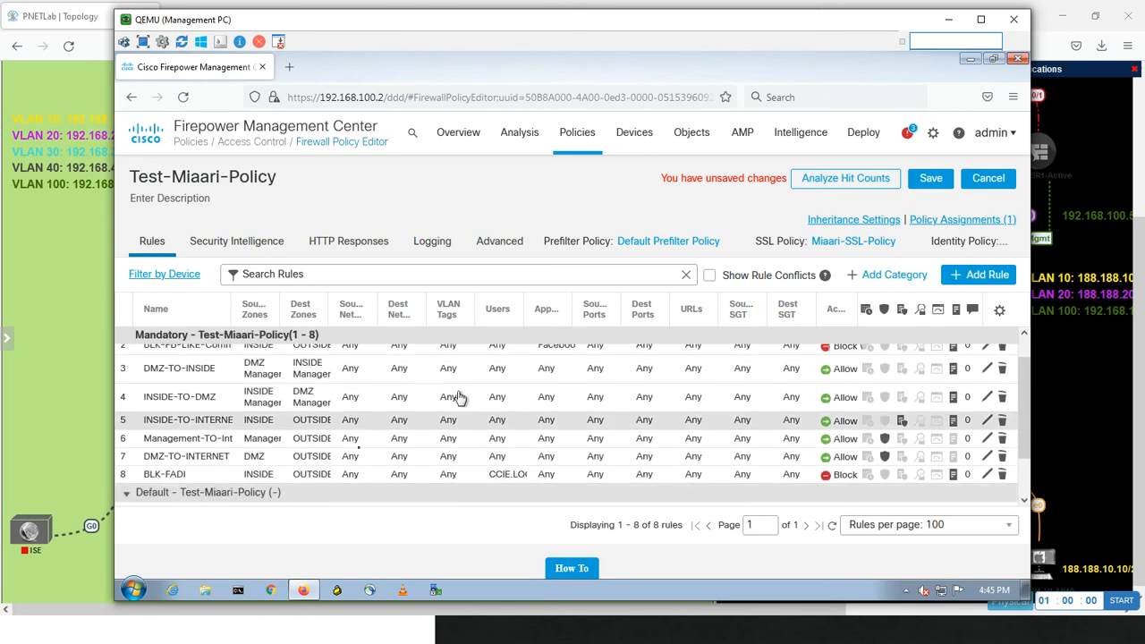
left_click_drag(156, 479, 164, 330)
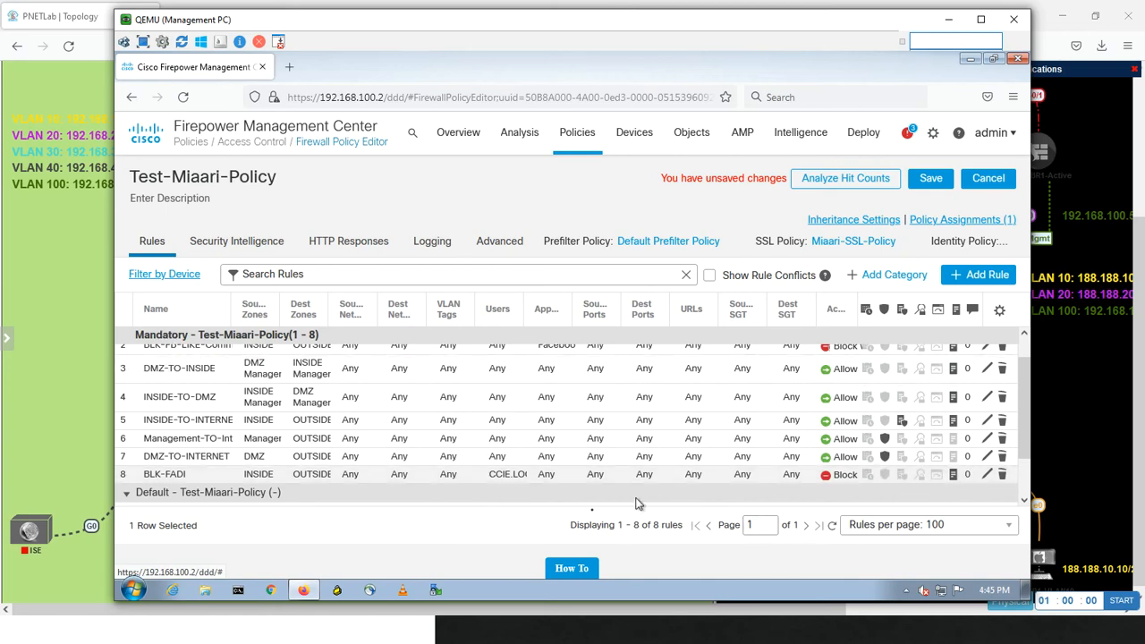
left_click_drag(173, 477, 176, 377)
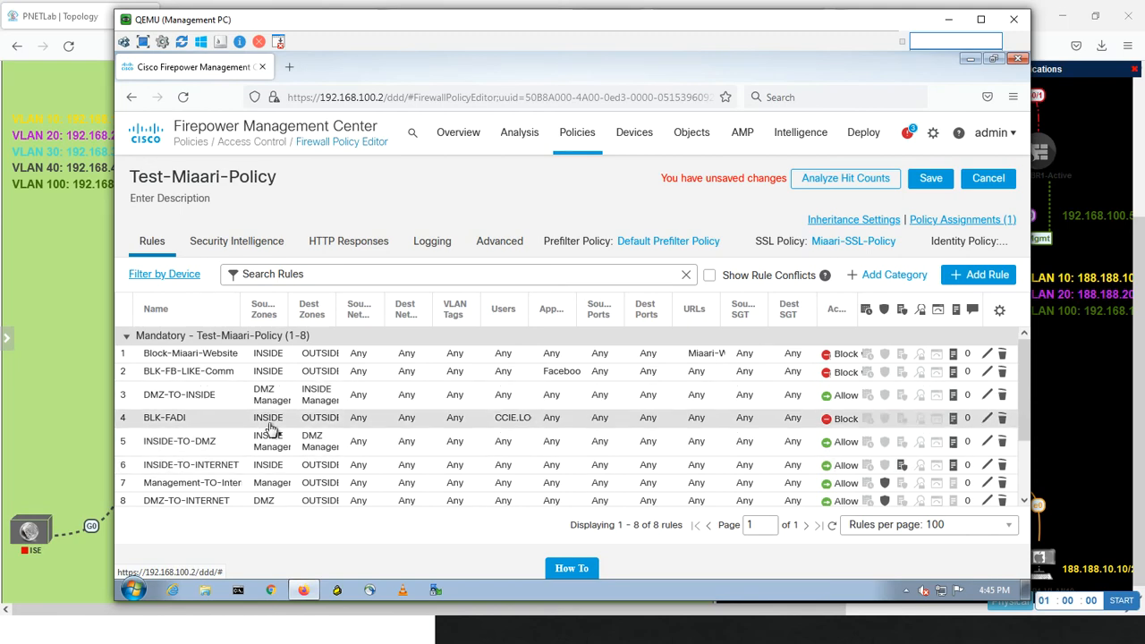
left_click_drag(176, 422, 178, 358)
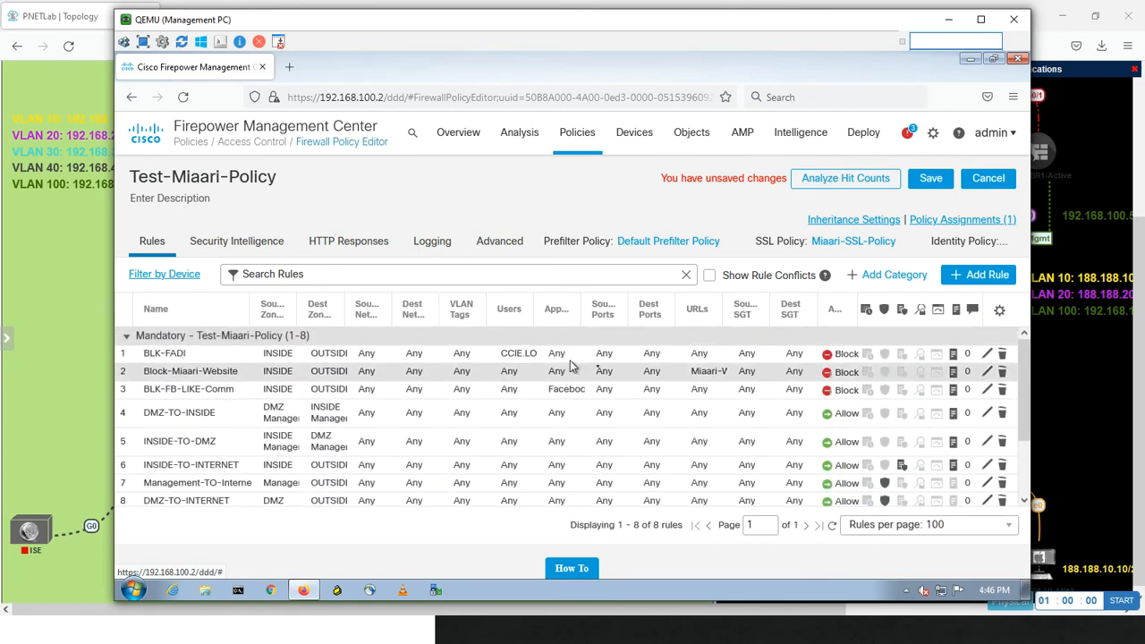
Save the access control policy and deploy the pending changes to the HQ-HA device
left_click(930, 184)
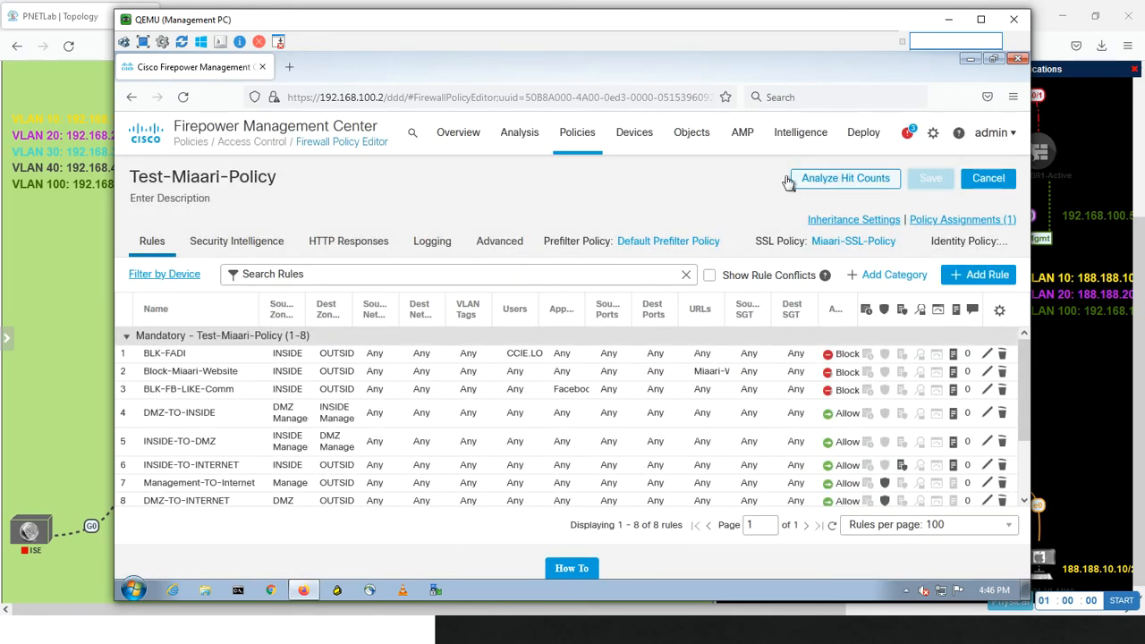
mouse_move(865, 142)
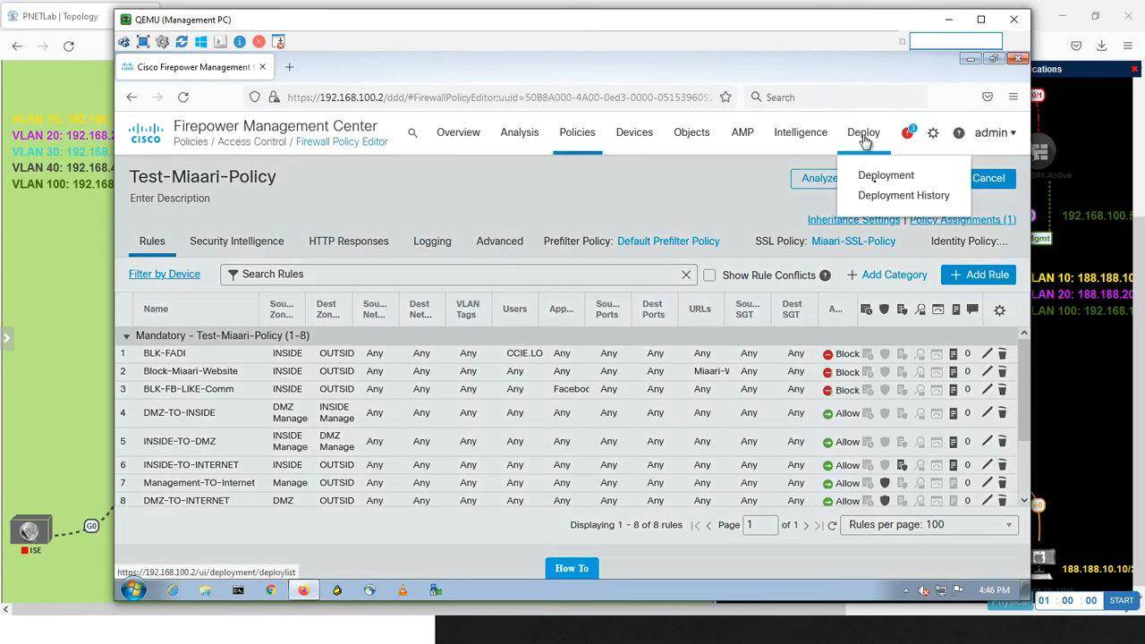
left_click(866, 175)
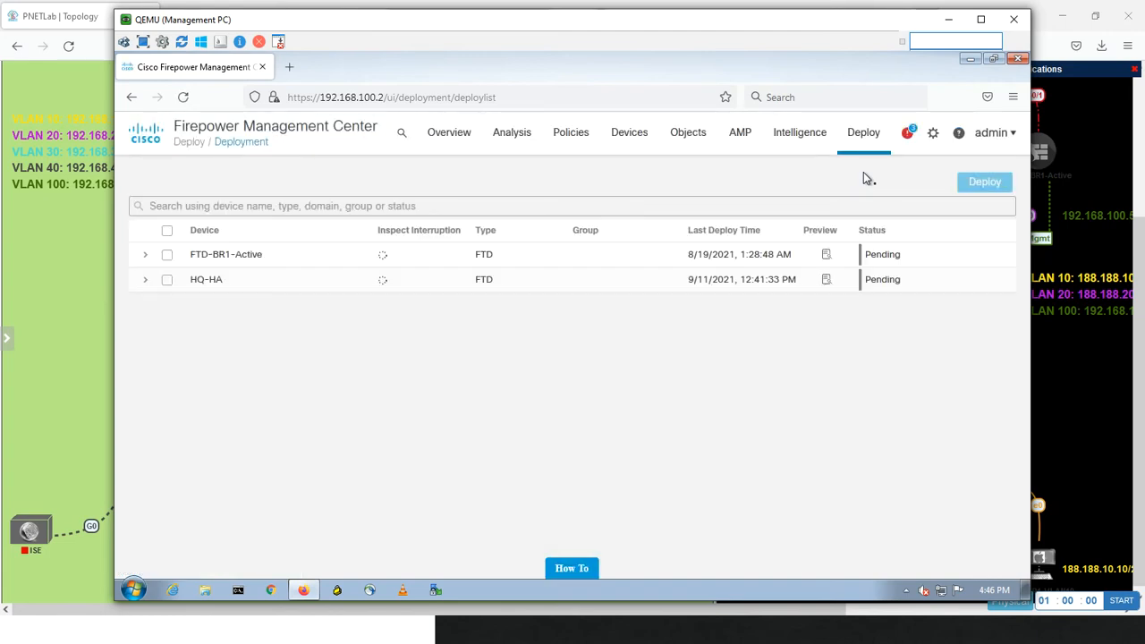
left_click(166, 280)
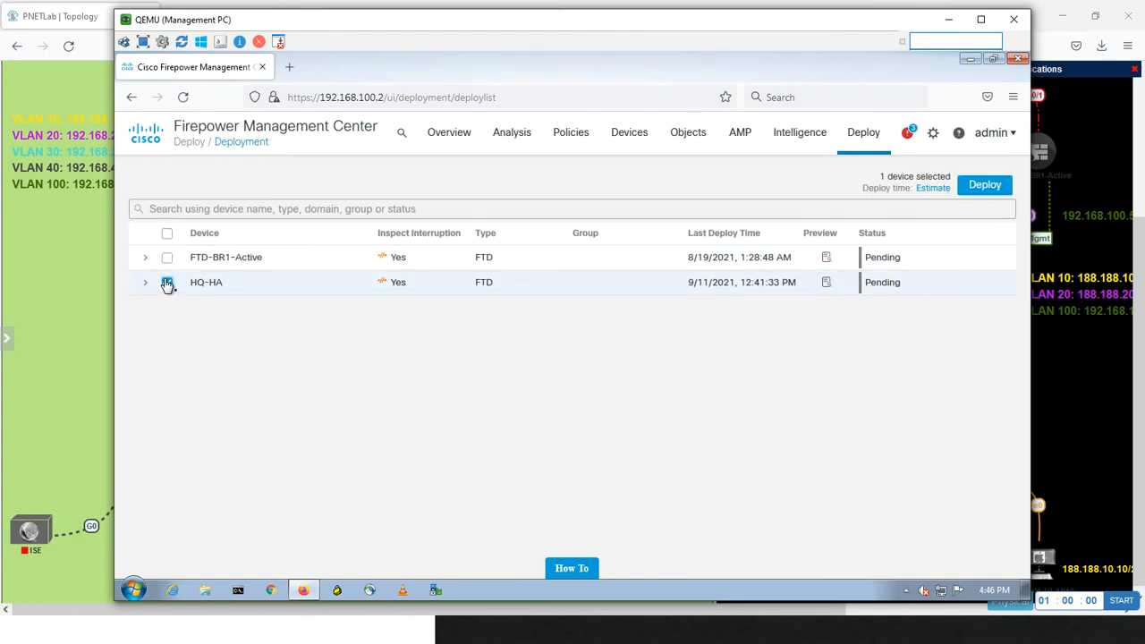
left_click(981, 186)
left_click(671, 391)
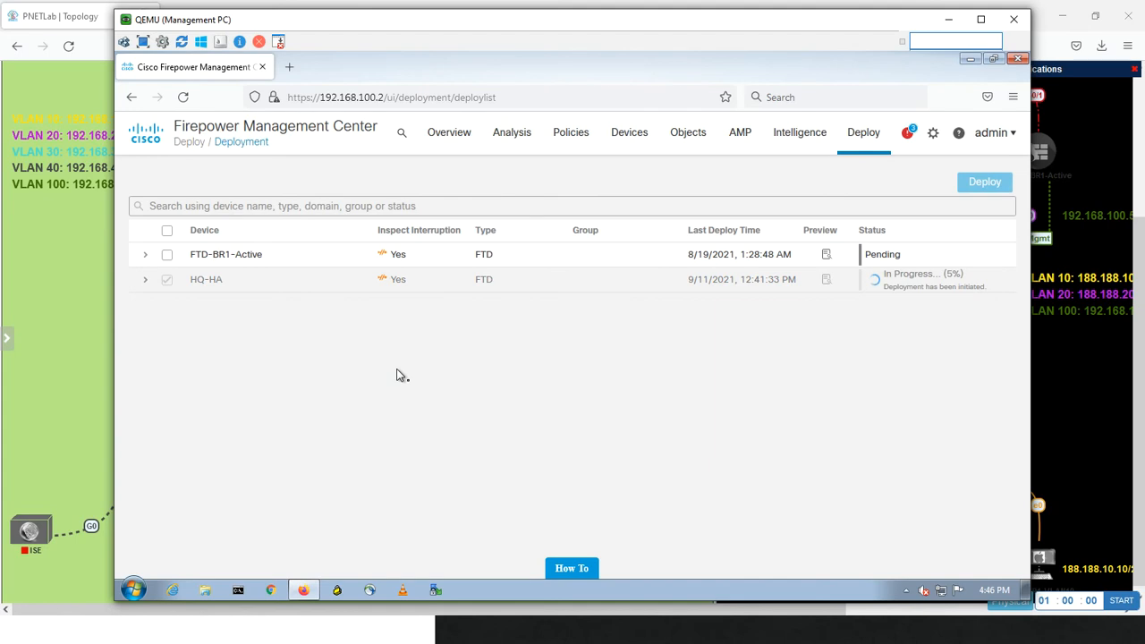
Switch to the WinSRV console showing the domain's users in Active Directory Users and Computers
left_click(77, 289)
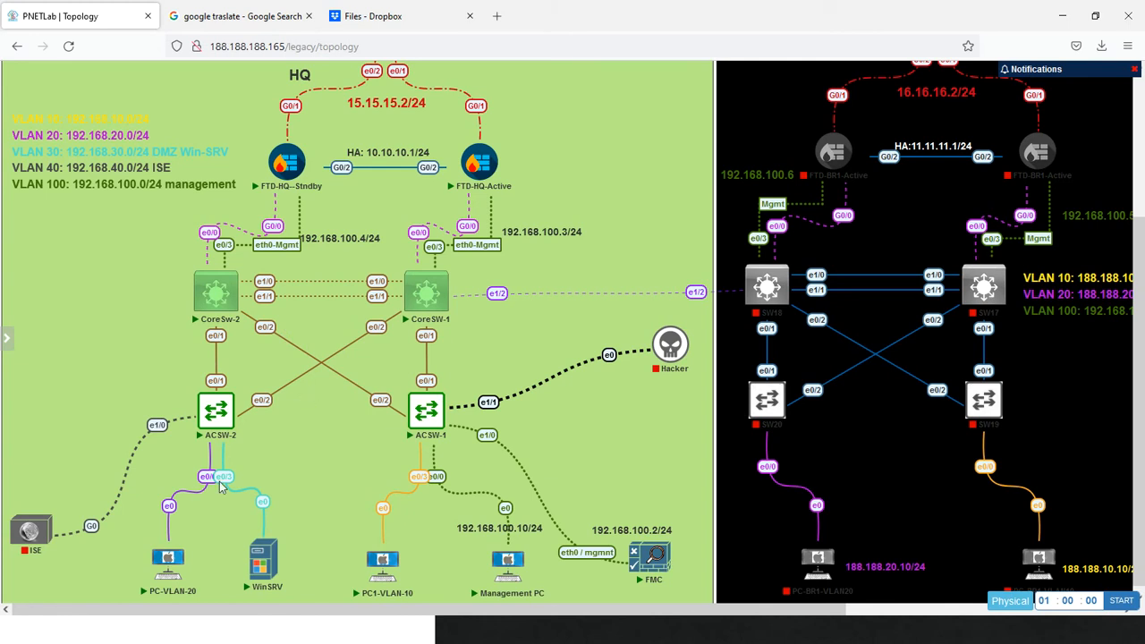
mouse_move(396, 578)
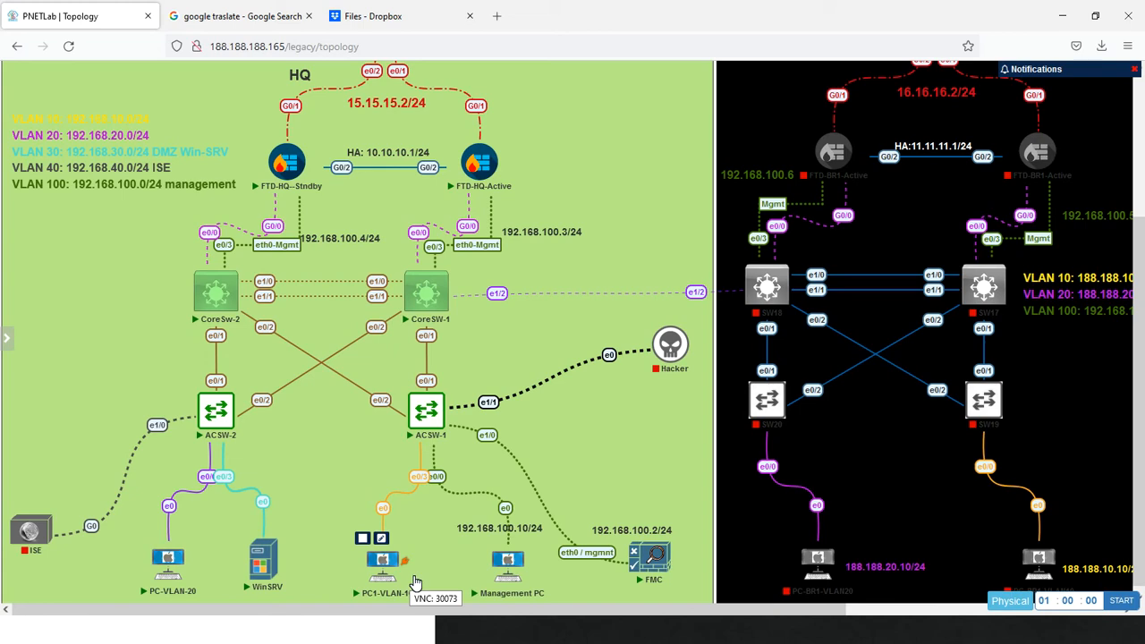
key("alt+Tab")
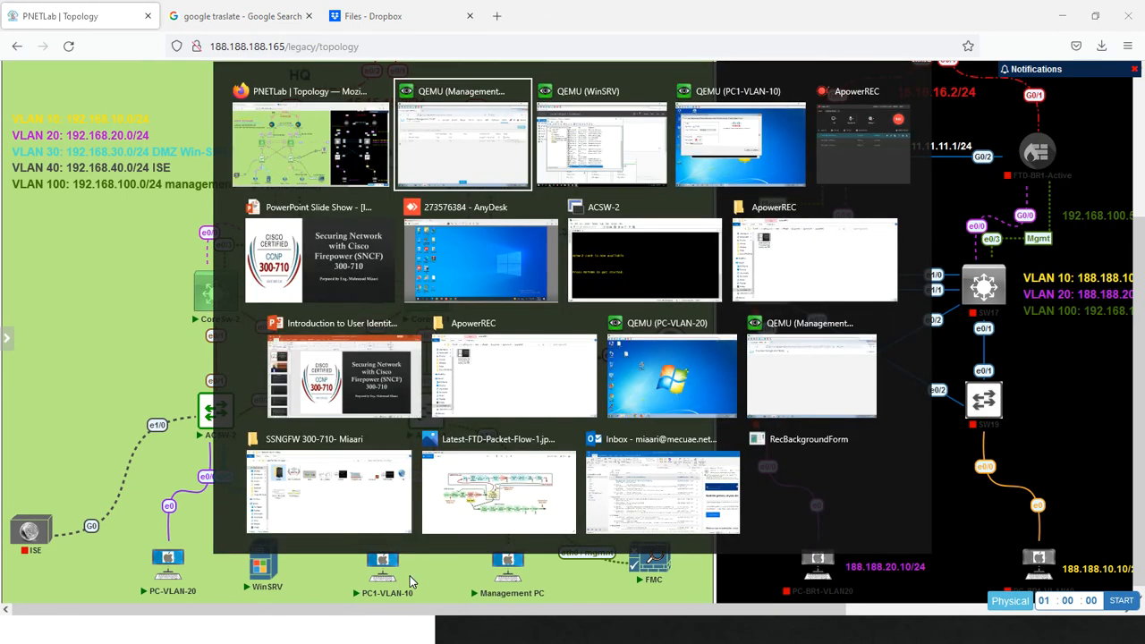
key("alt+Tab")
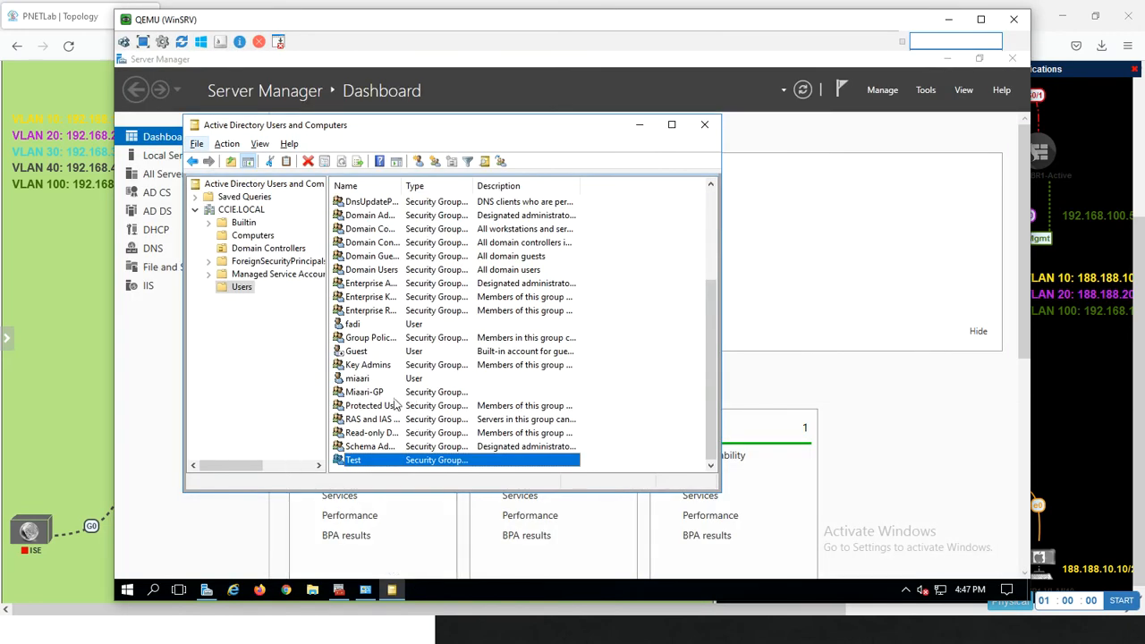
key("alt")
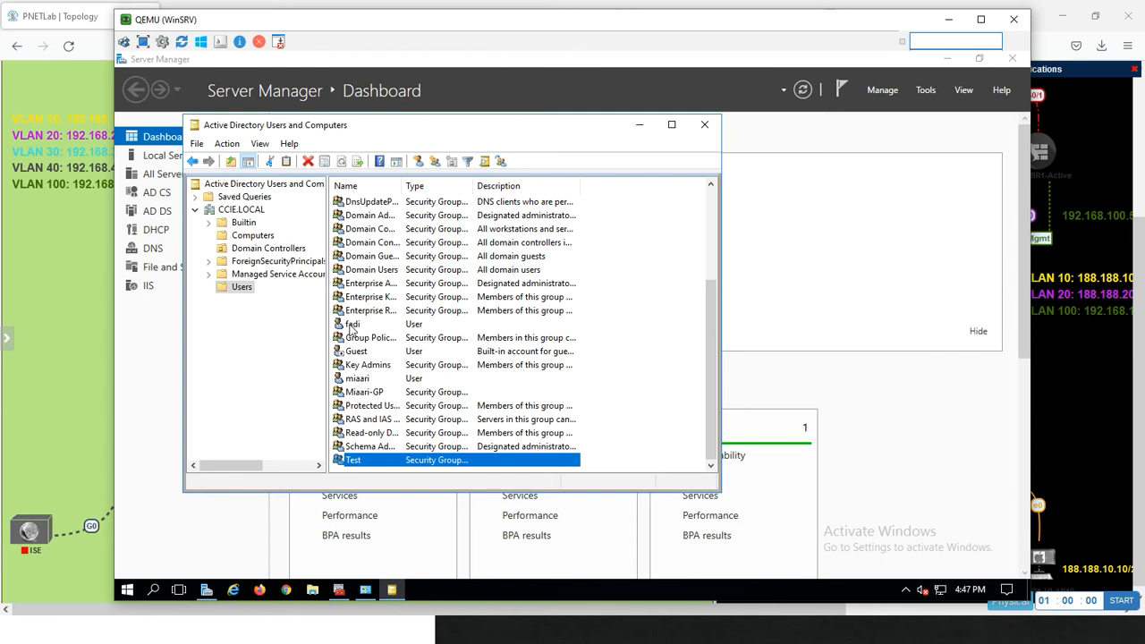
Reset the account password of the CCIE.LOCAL user targeted by the block rule, entering and confirming the new password
left_click(349, 325)
right_click(349, 328)
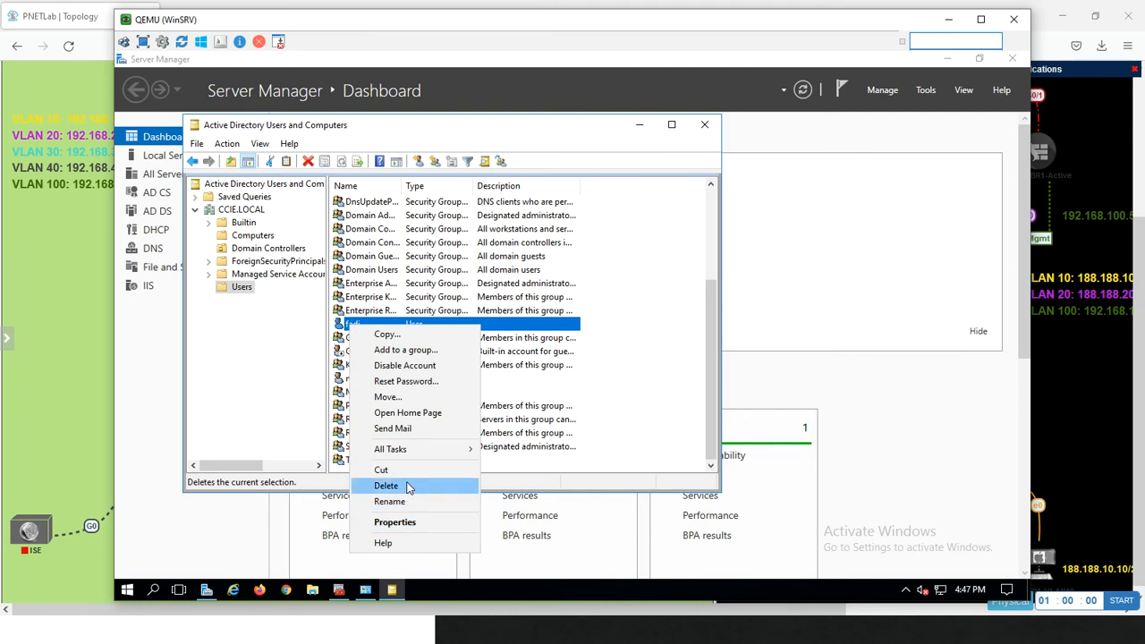
left_click(424, 382)
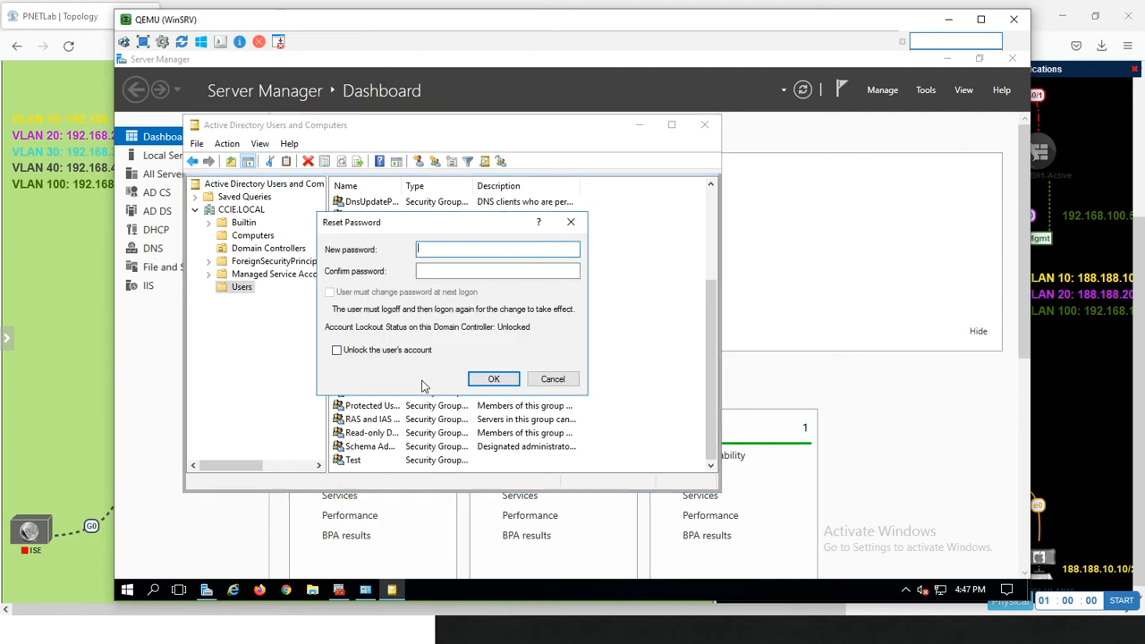
type("•••••••")
key("Tab")
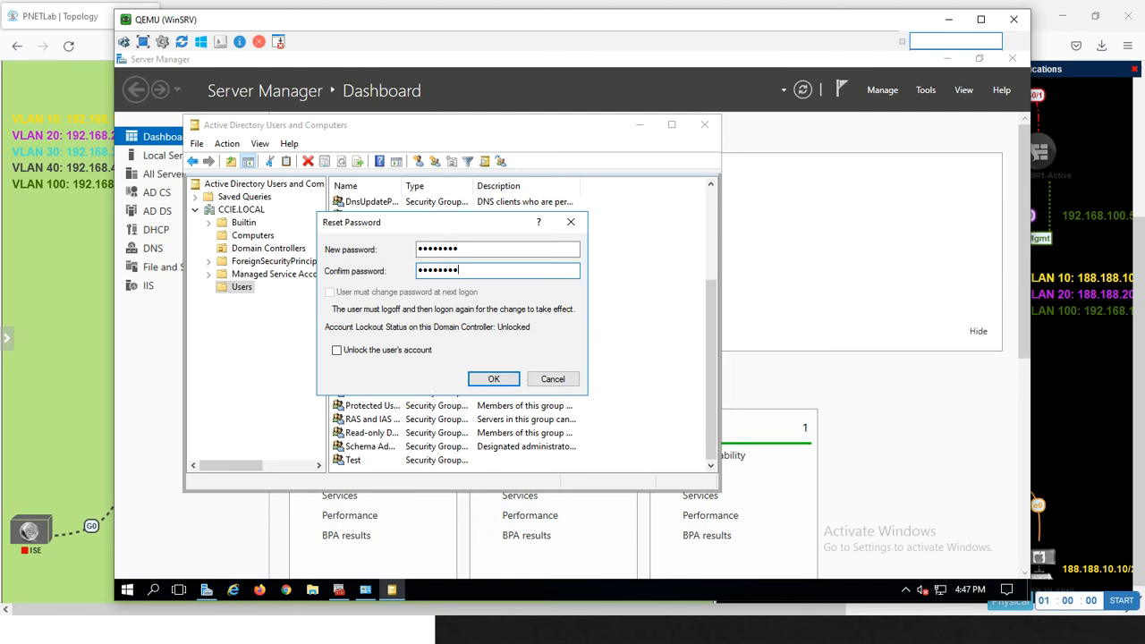
type("••••••••")
left_click(487, 381)
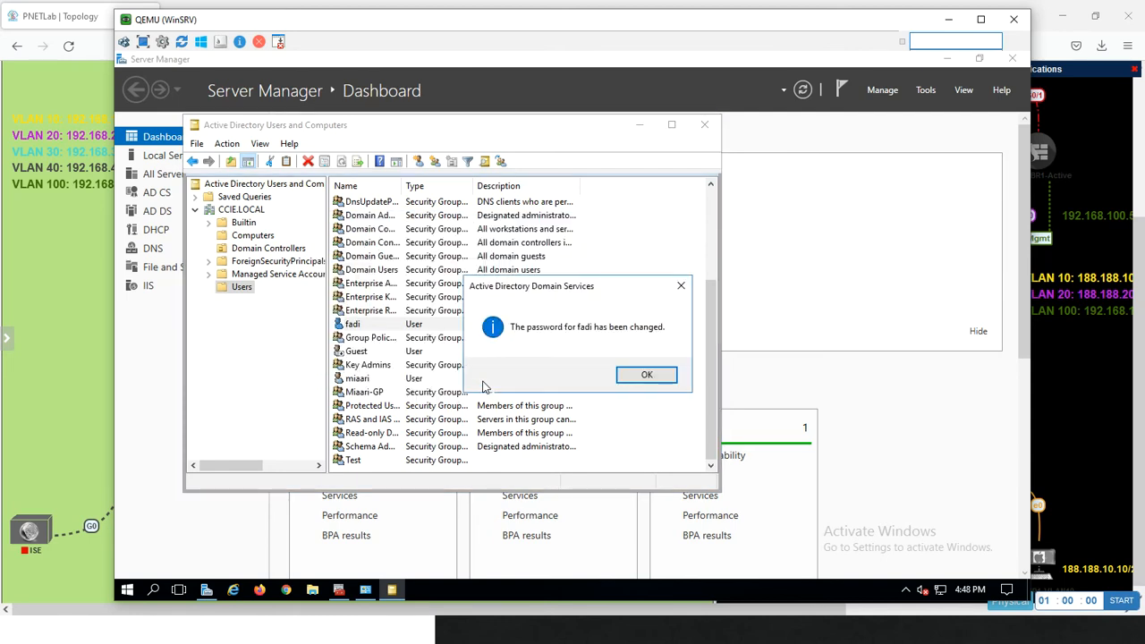
left_click(644, 375)
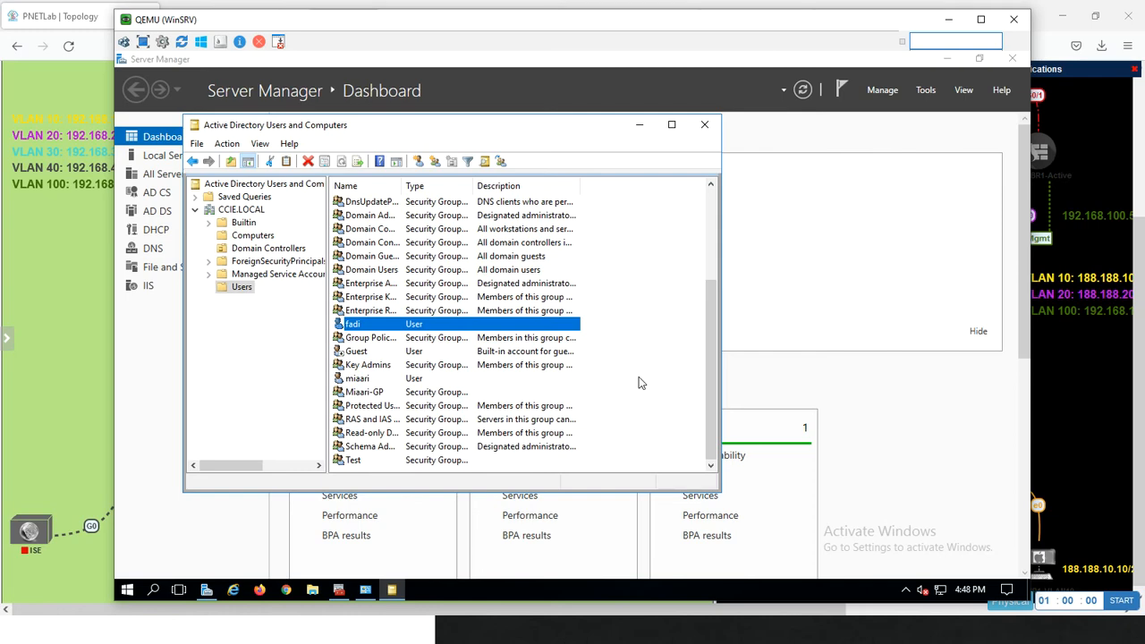
Return to the PNETLab topology and open the PC-VLAN-20 console through its VNC link
left_click(90, 366)
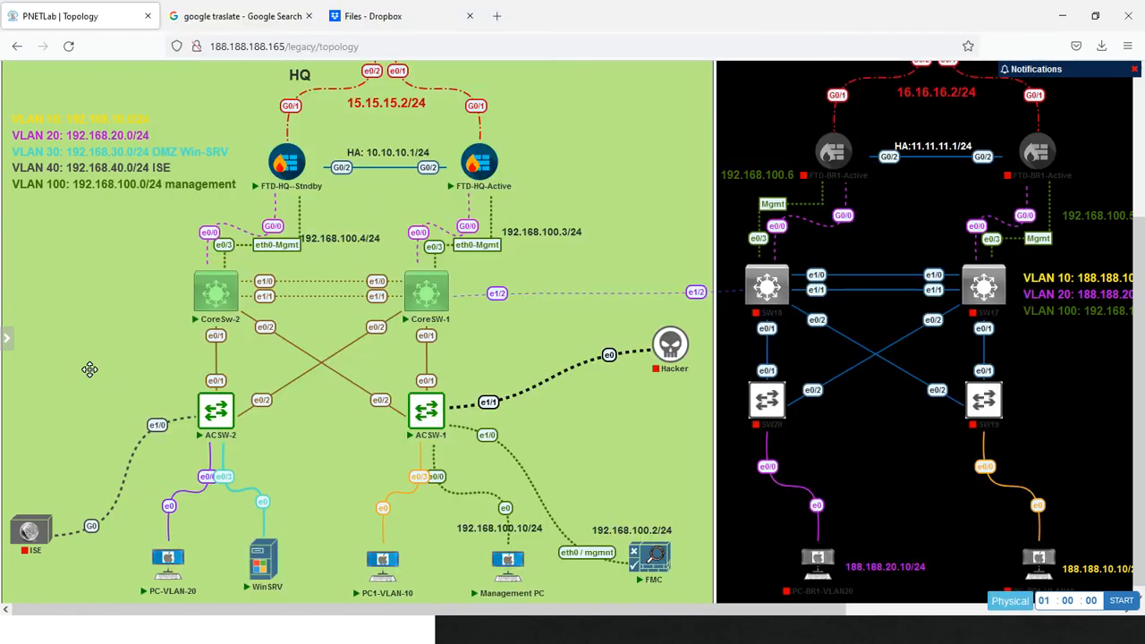
left_click(176, 570)
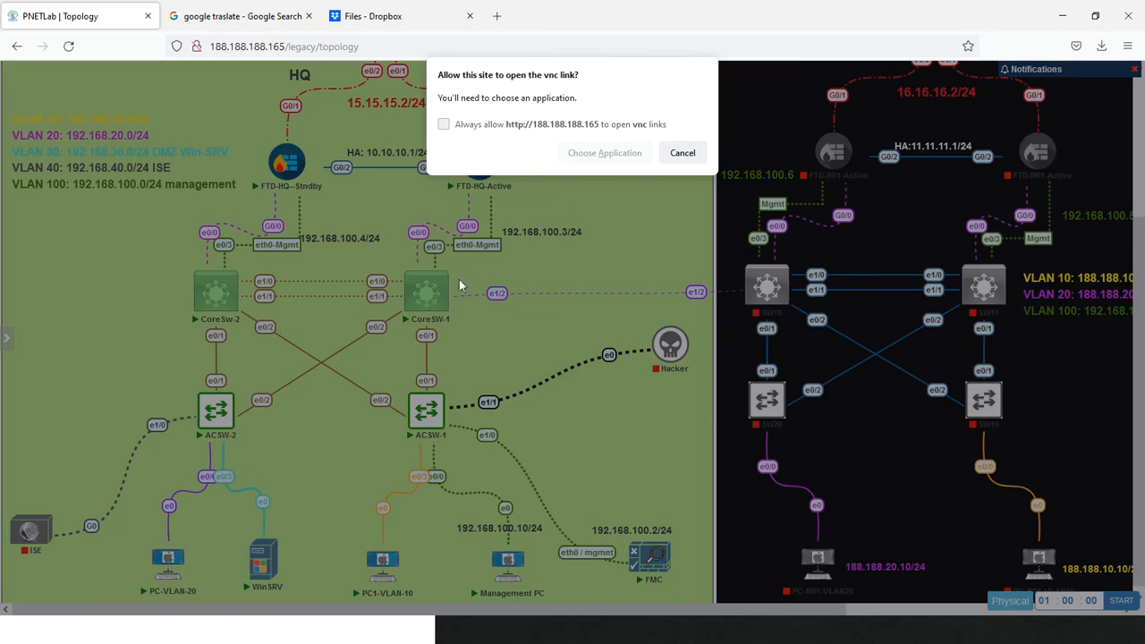
left_click(585, 143)
left_click(621, 231)
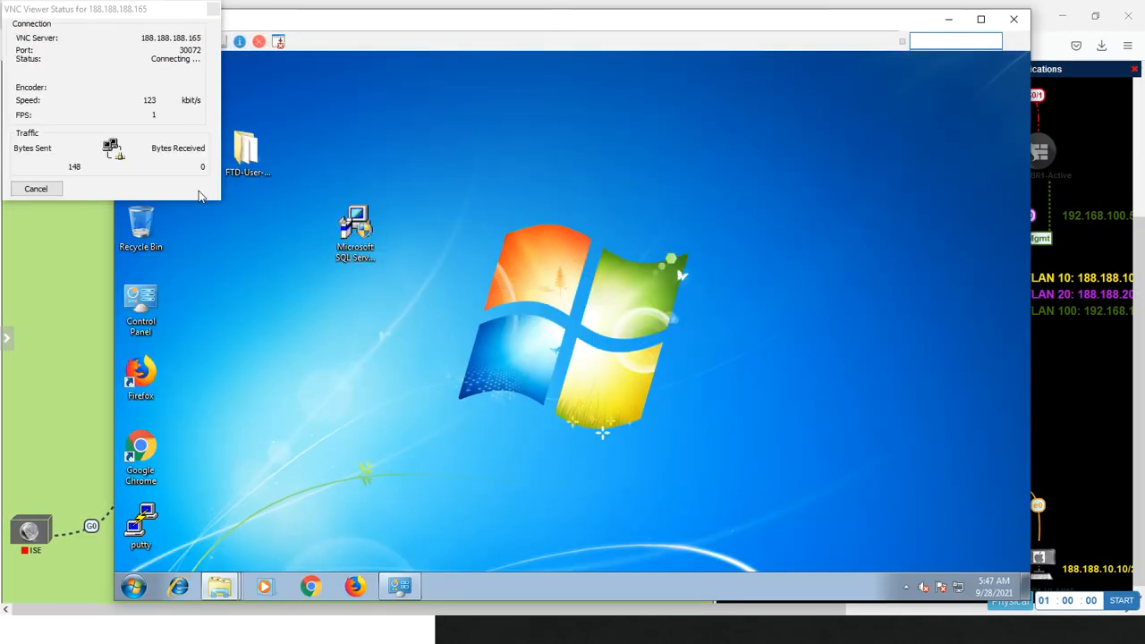
Open the Computer Name/Domain Changes settings from the system properties of PC-VLAN-20
left_click(134, 588)
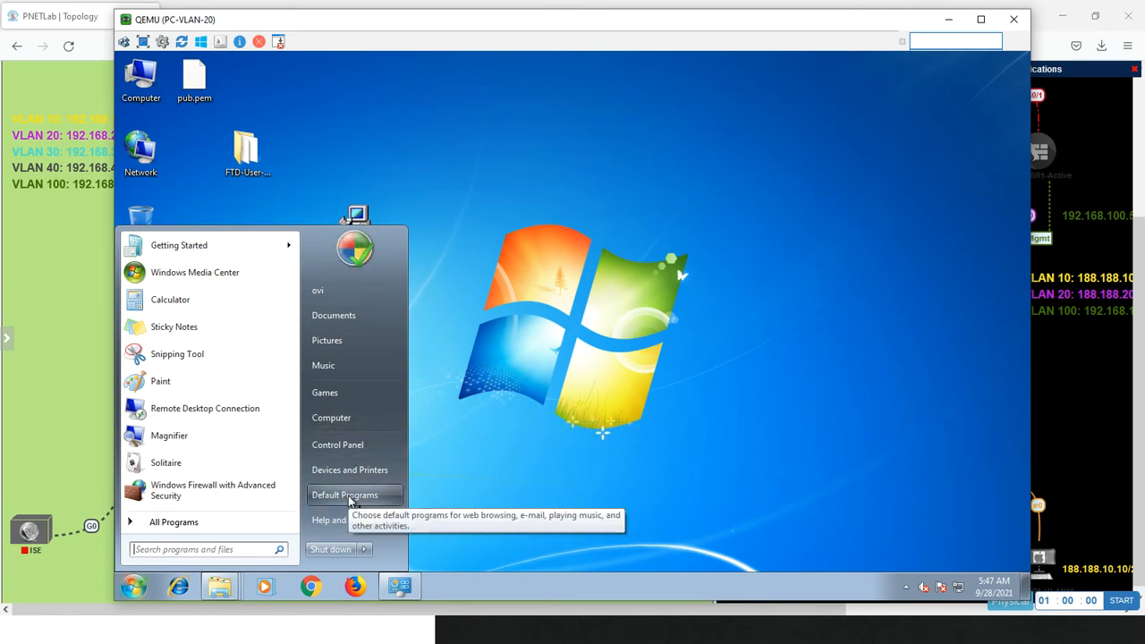
left_click(348, 123)
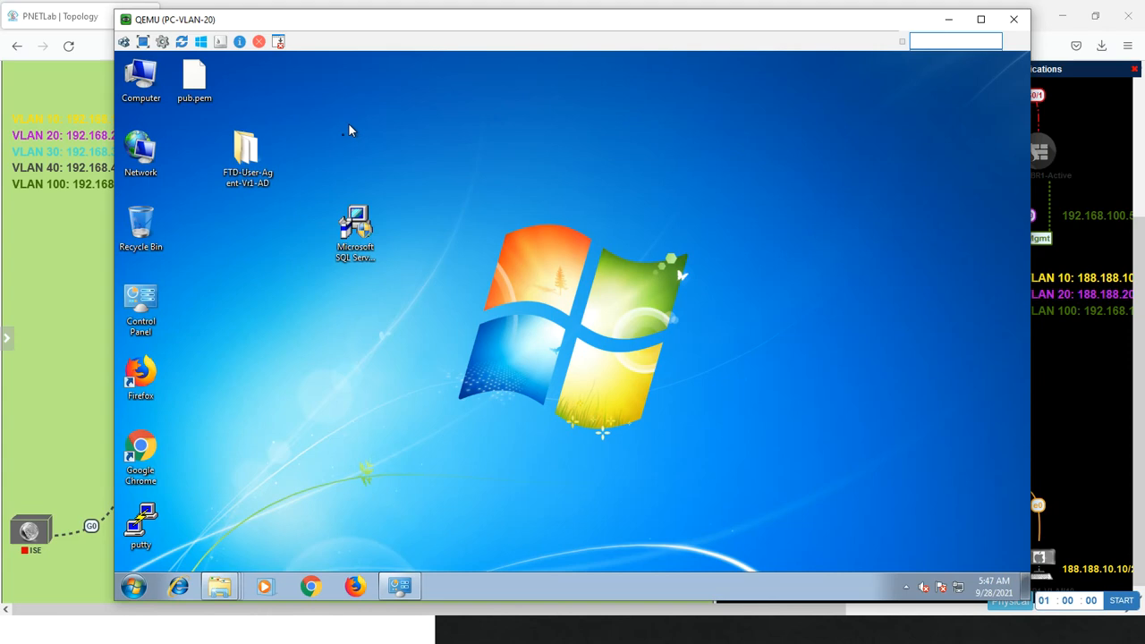
right_click(150, 93)
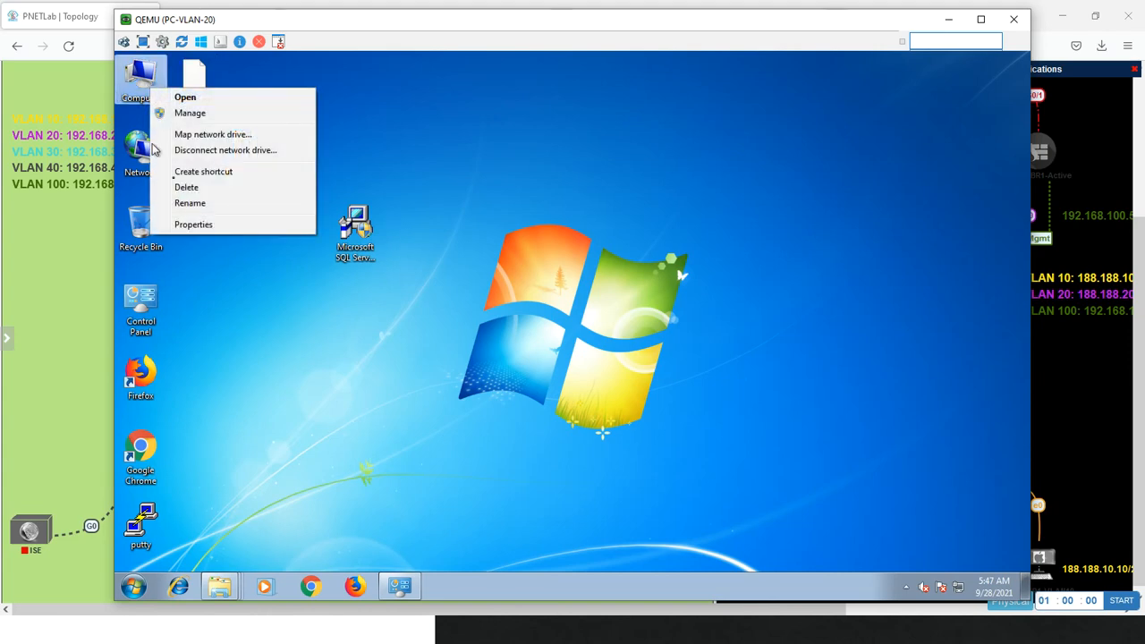
left_click(194, 224)
left_click(191, 175)
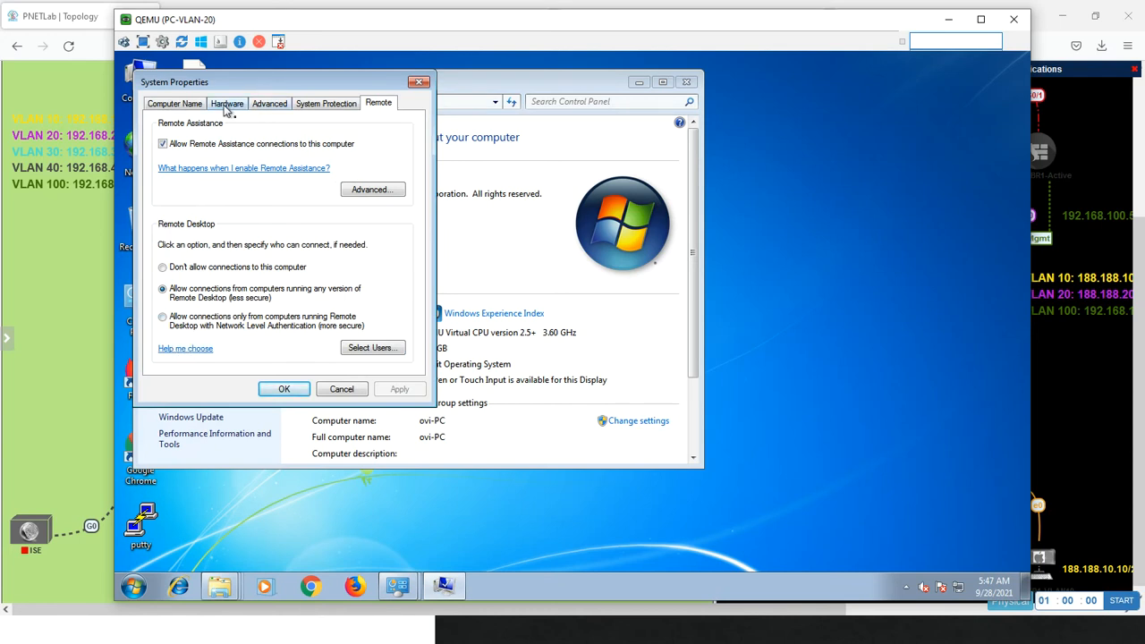
left_click(189, 106)
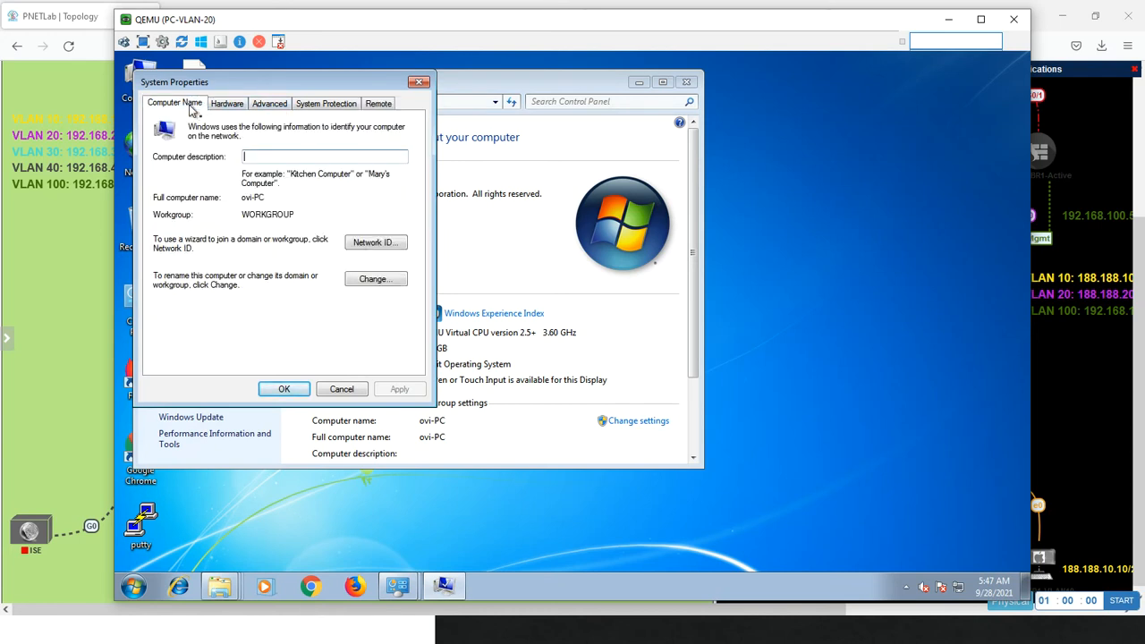
left_click(362, 285)
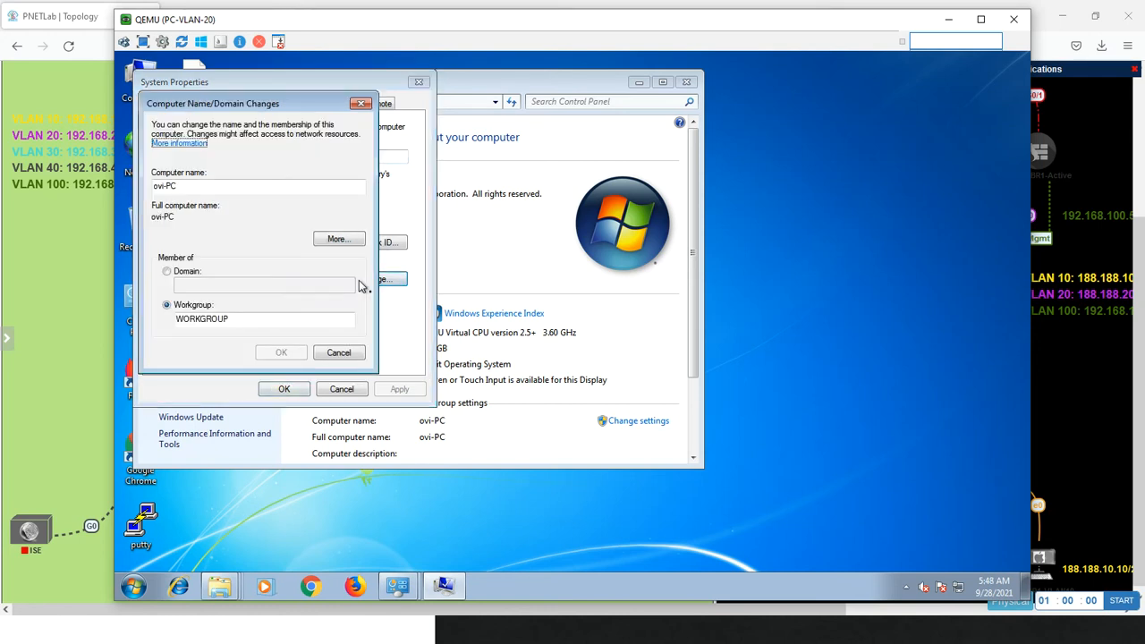
Switch the computer's membership from workgroup to domain and rename the computer PC-VLAN20
left_click(168, 272)
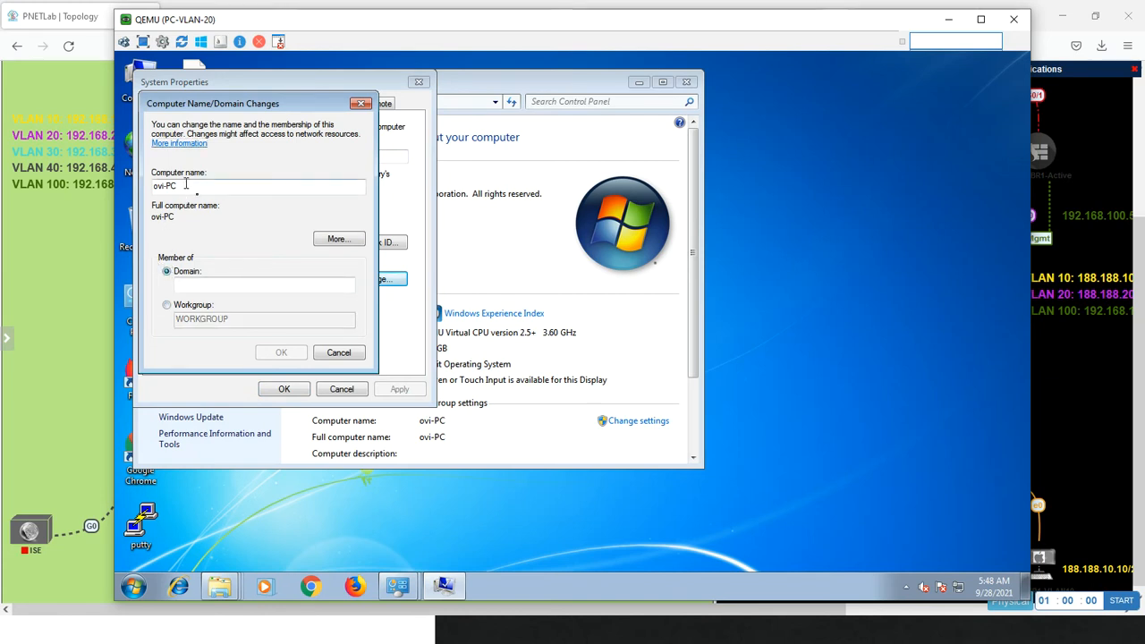
left_click_drag(183, 185, 107, 187)
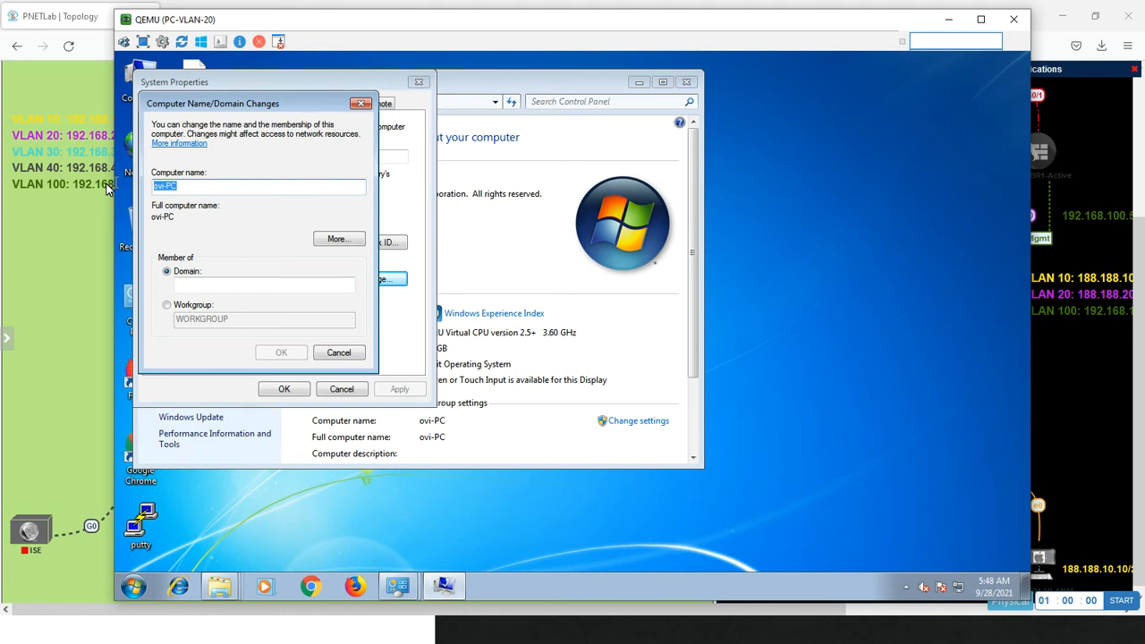
left_click(192, 188)
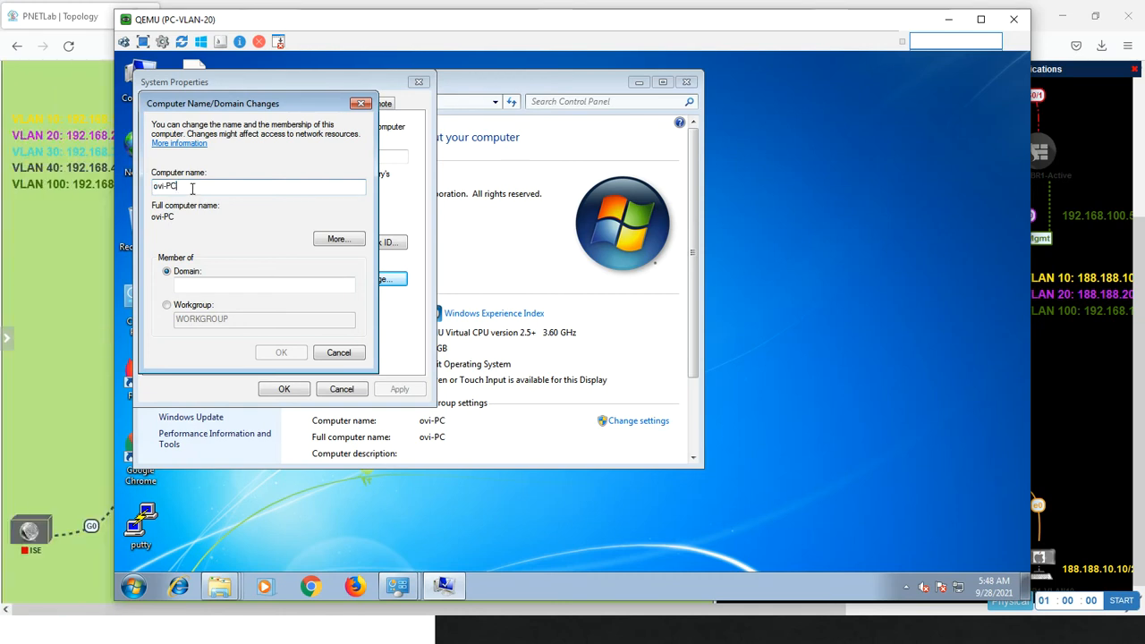
key("BackSpace")
key("BackSpace")
key("BackSpace")
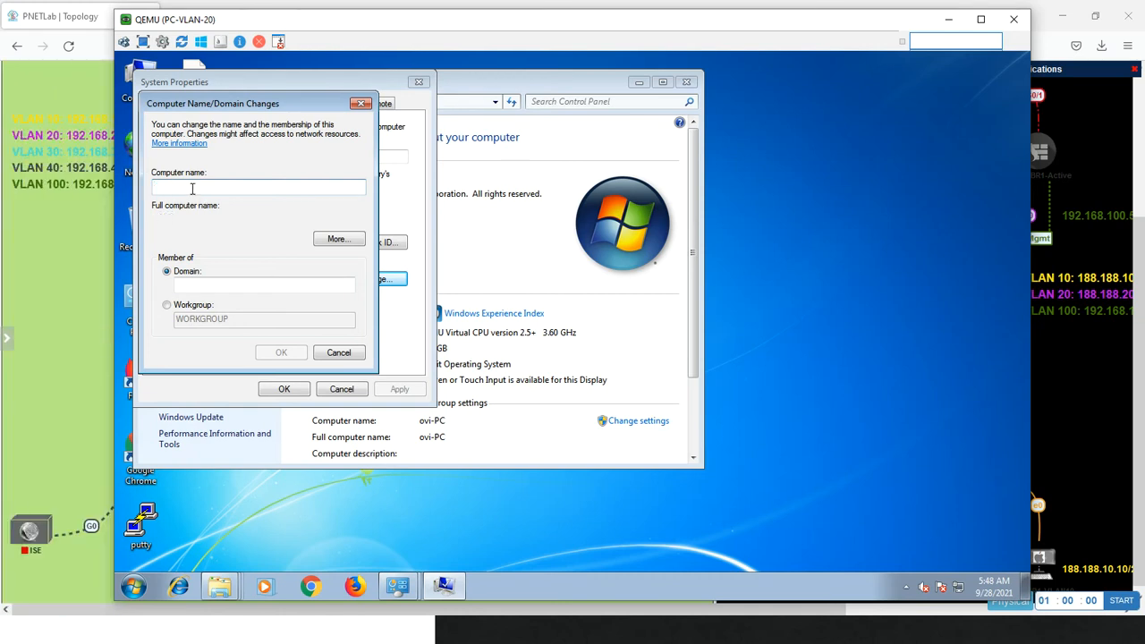
type("PC-VLAN20")
Set the domain to CCIE.LOCAL and submit the computer name and domain changes
left_click(206, 285)
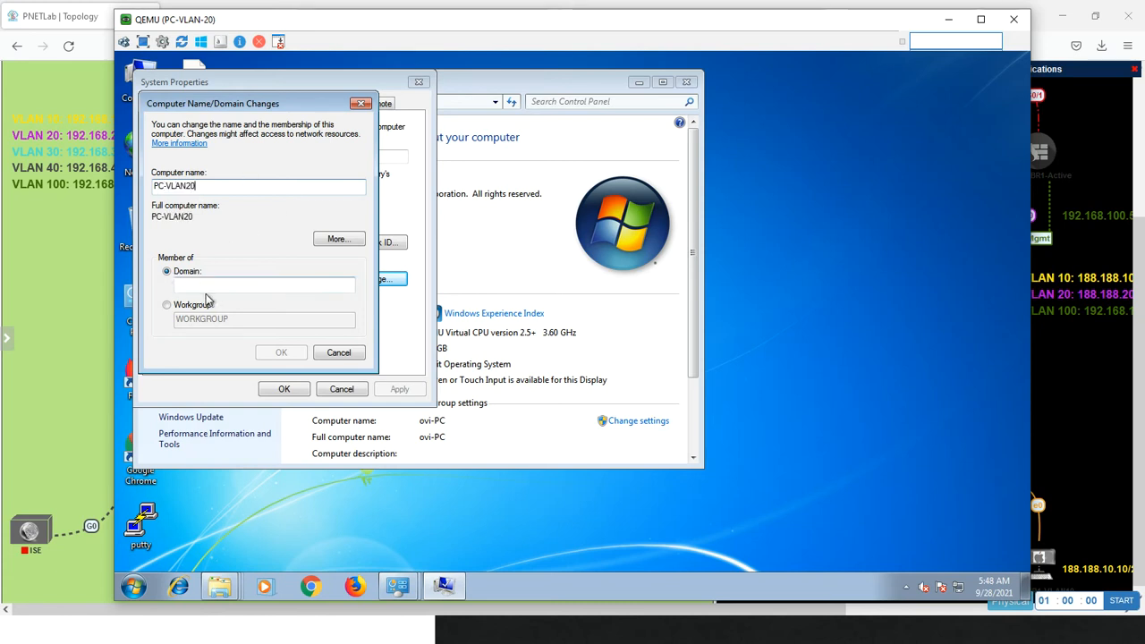
type("CCIE")
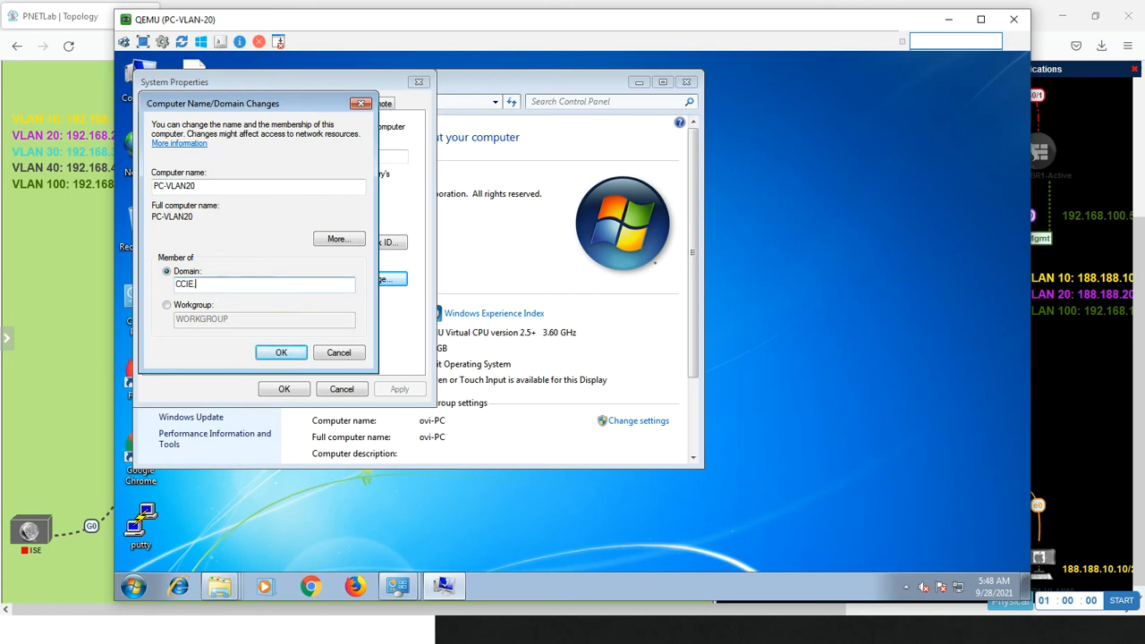
type(".LOCAL")
left_click(270, 352)
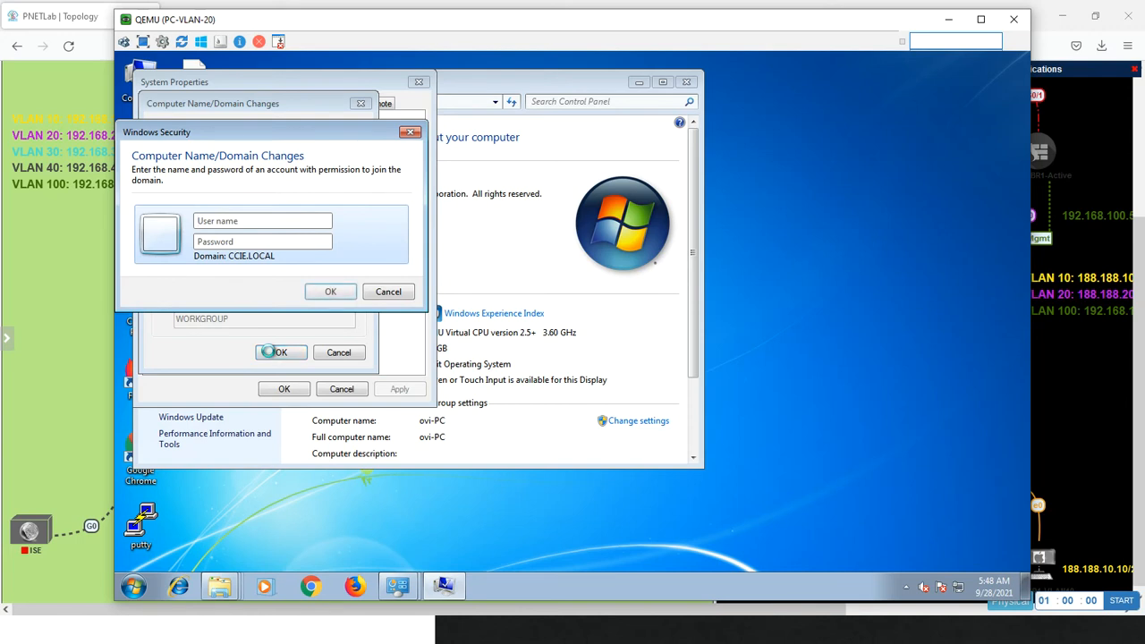
Authorize the domain join with the Administrator account and its password, and acknowledge the welcome message
type("Admini")
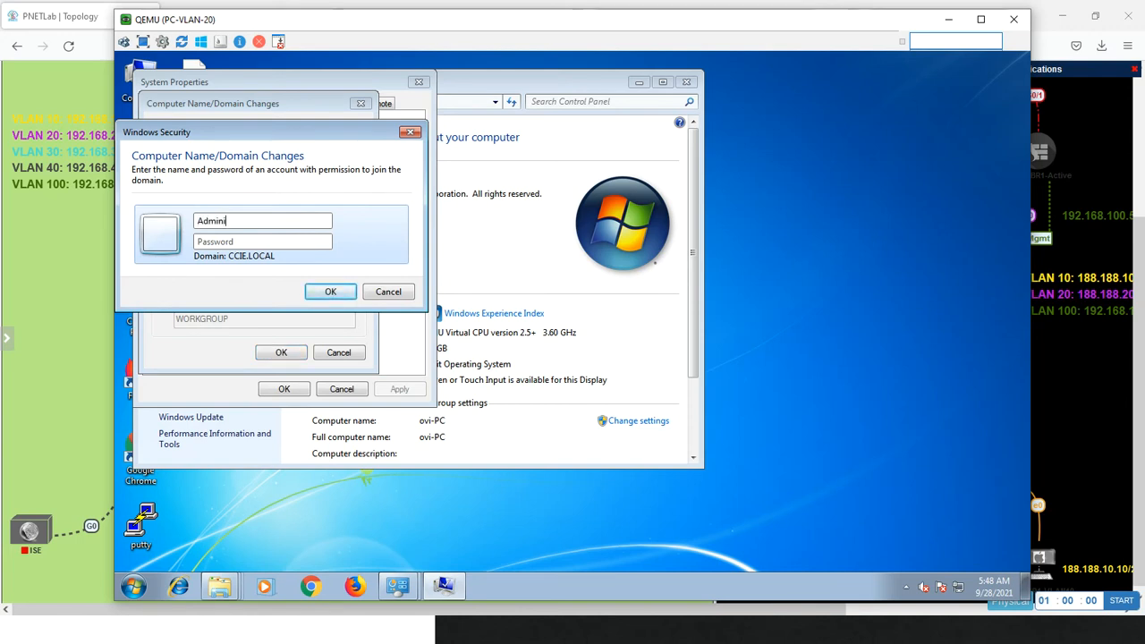
type("s")
type("•••")
type("•••••")
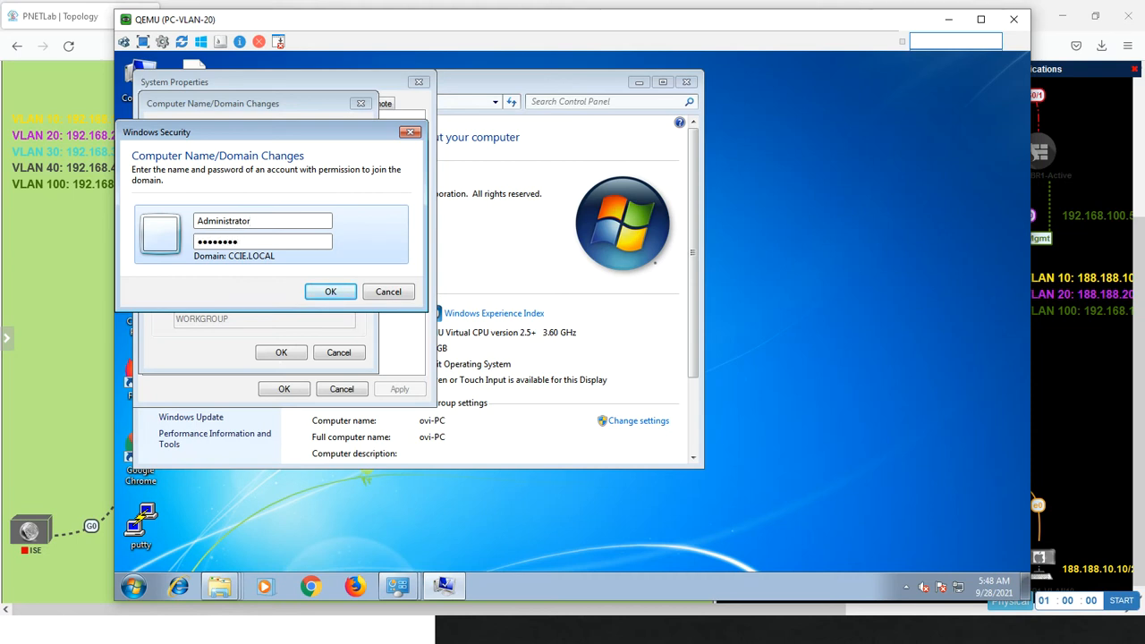
left_click(326, 291)
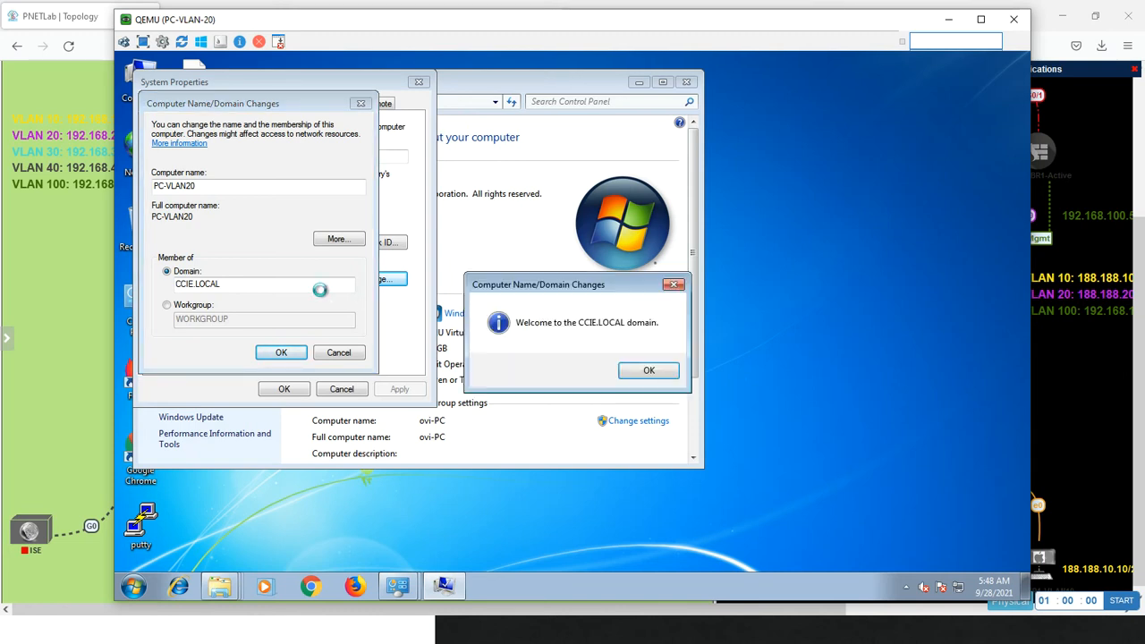
left_click(652, 372)
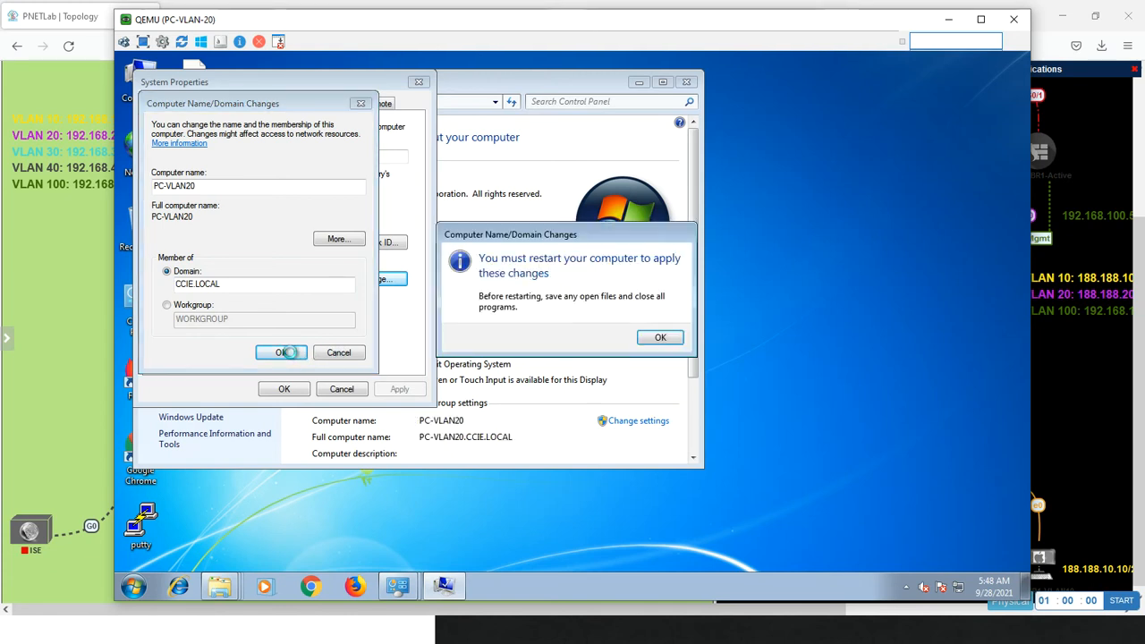
Close the system properties and restart PC-VLAN-20 immediately to apply the domain membership
left_click(656, 338)
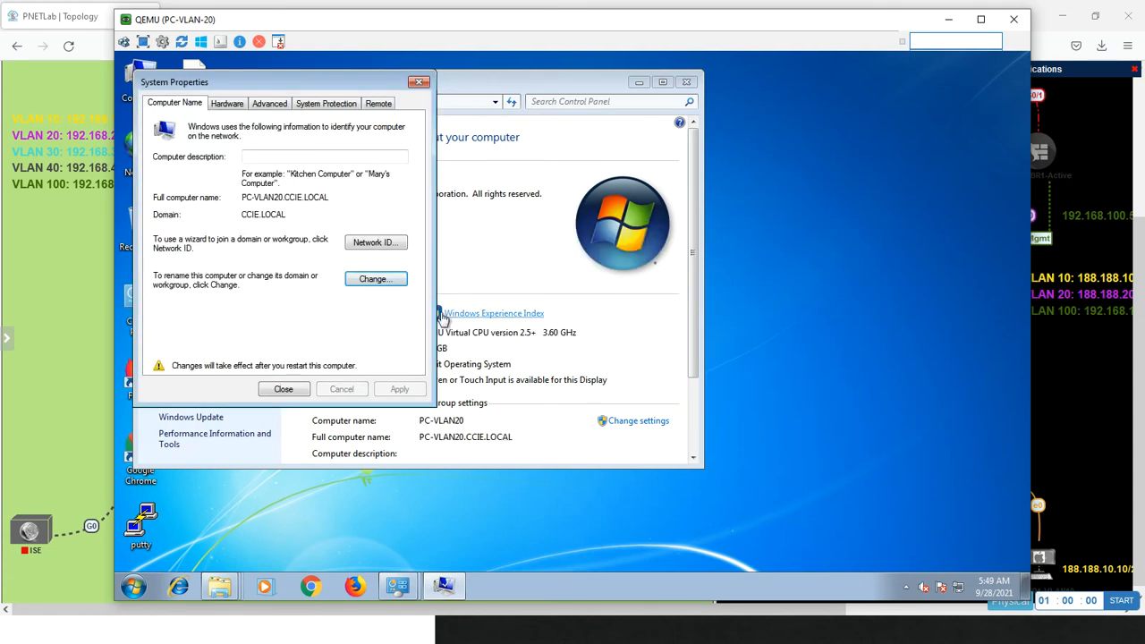
left_click(281, 388)
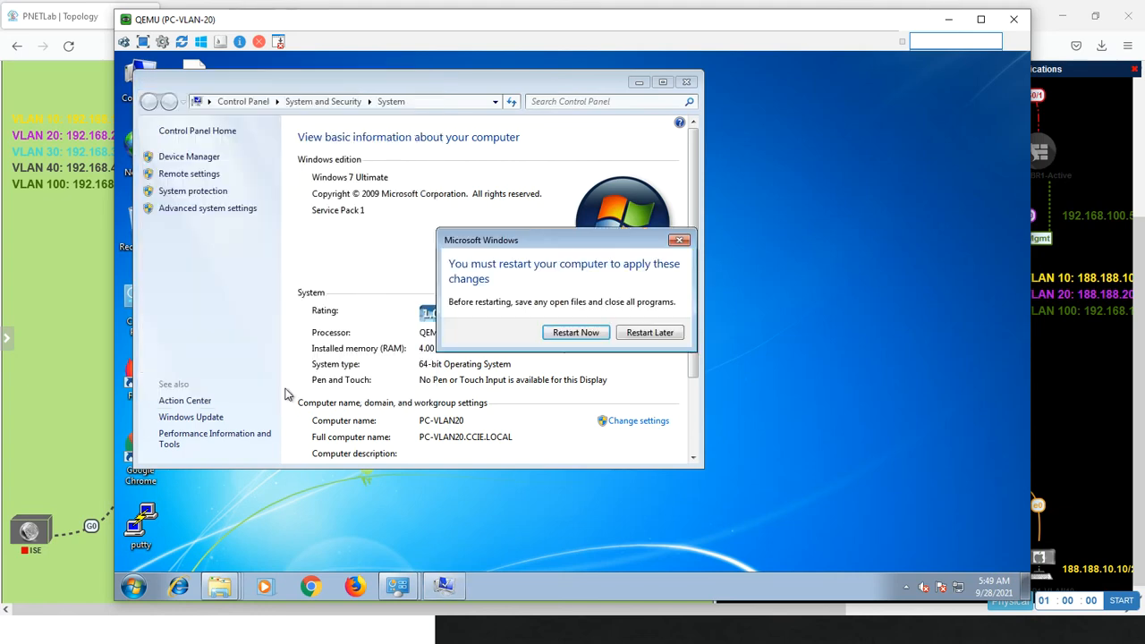
left_click(575, 336)
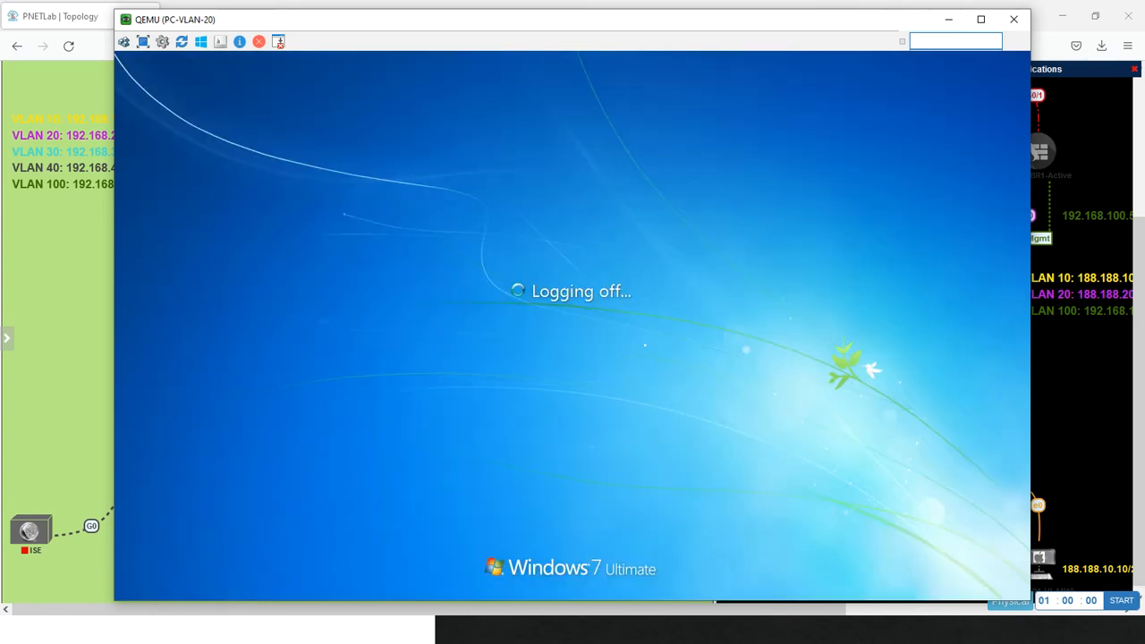
Check the device deployment statuses in Firepower Management Center on the Management PC, and return to the PC-VLAN-20 console
key("alt+Tab")
key("alt+Tab")
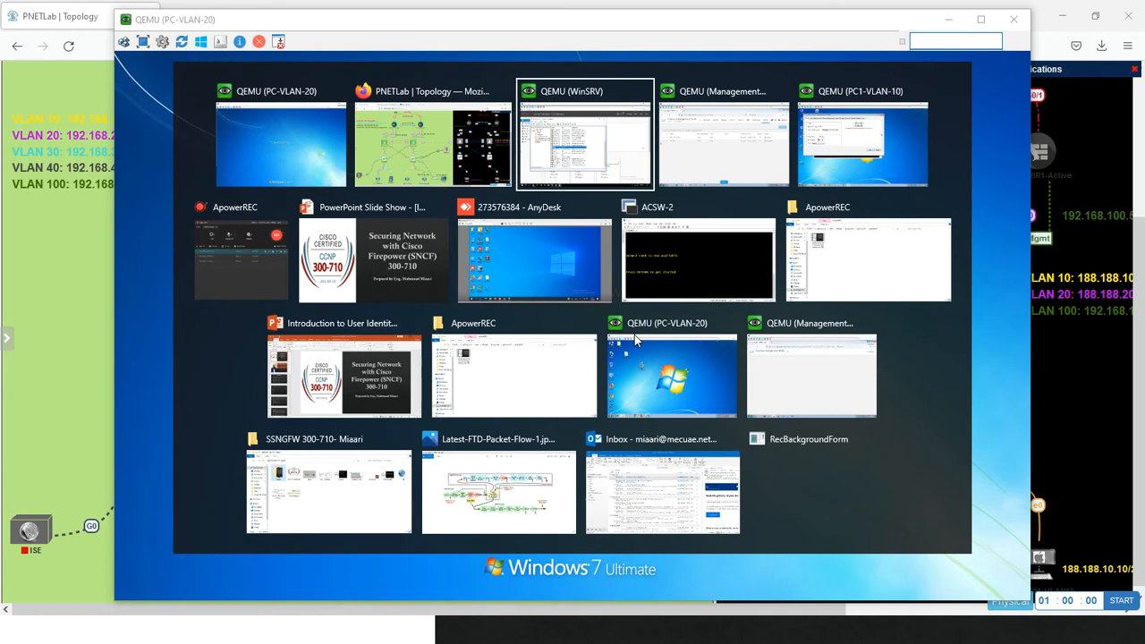
key("alt+Tab")
key("alt+Tab")
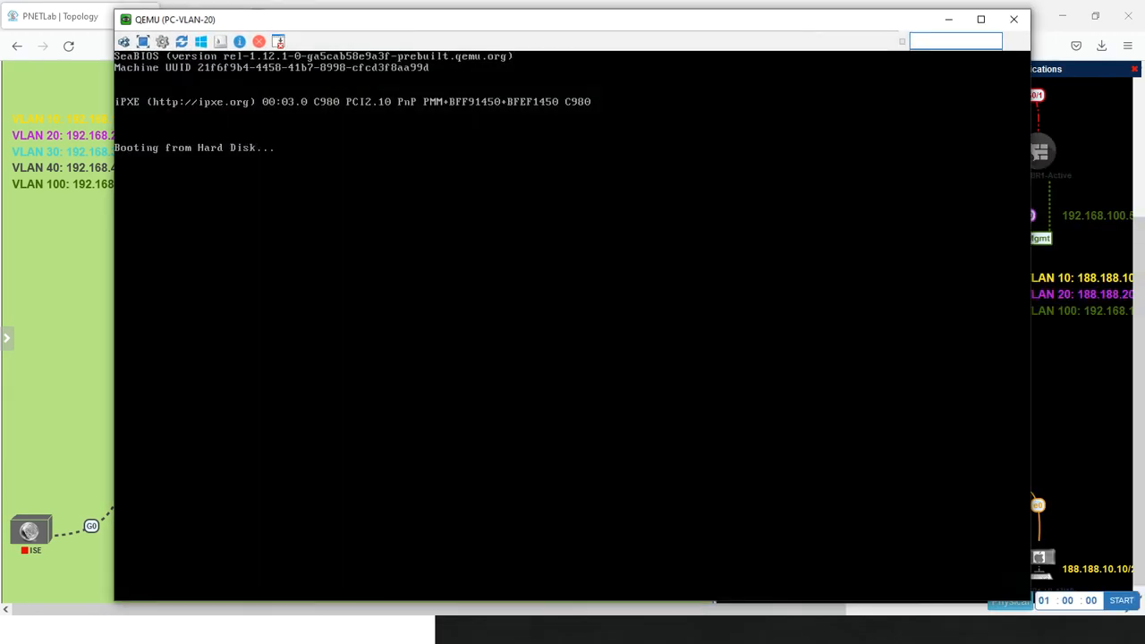
key("alt+Tab")
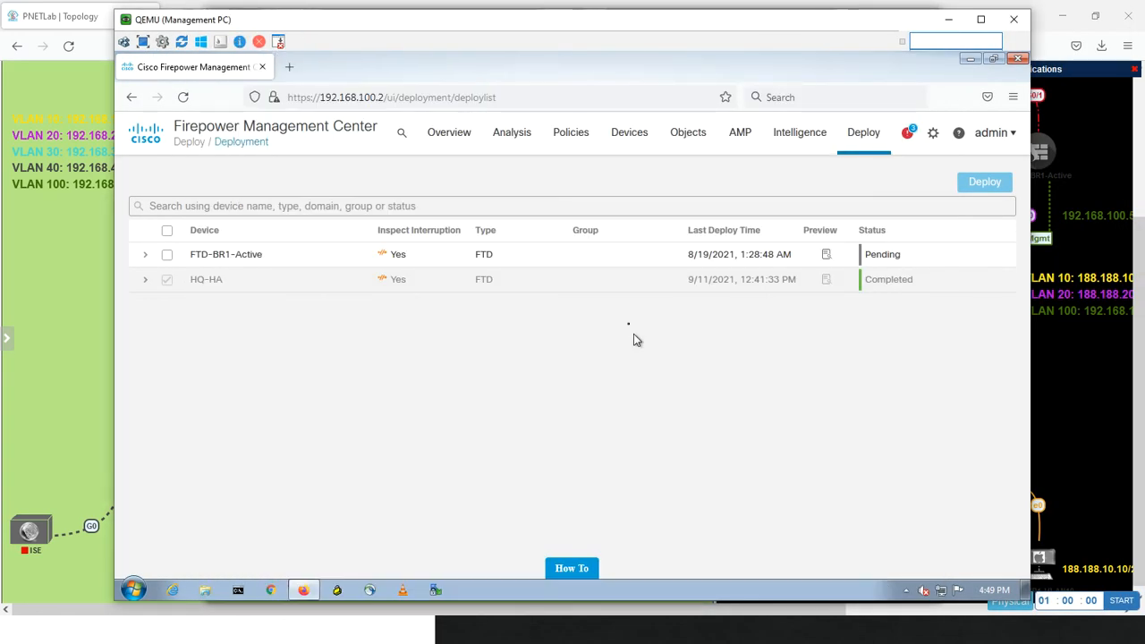
key("alt+Tab")
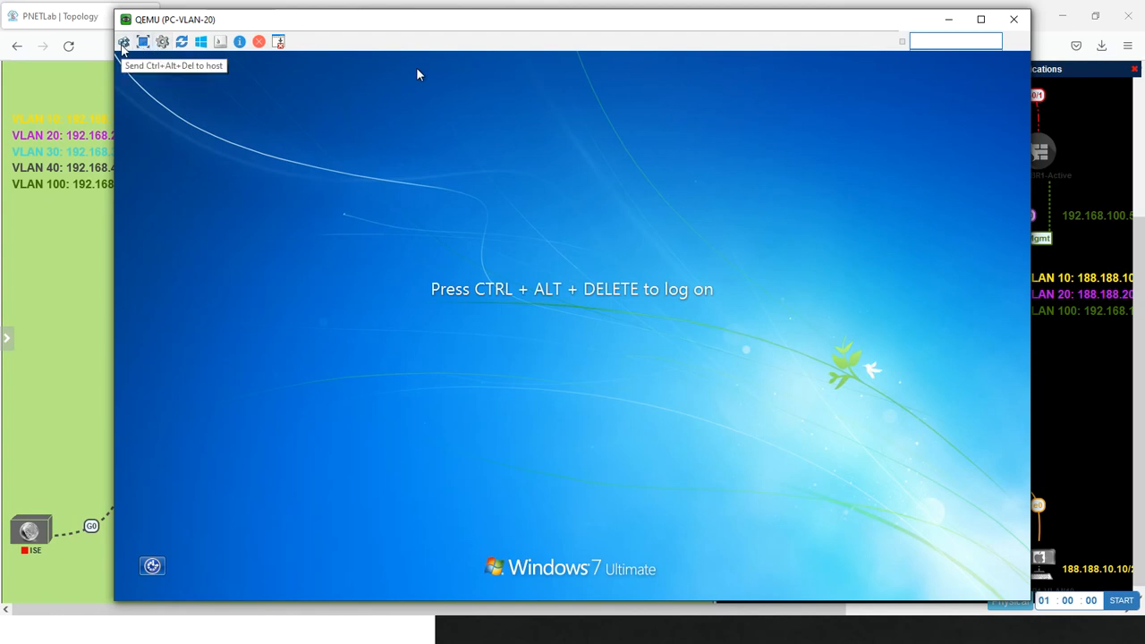
Log on to PC-VLAN-20 as another user in the CCIE domain, entering the domain user's name and password
left_click(123, 41)
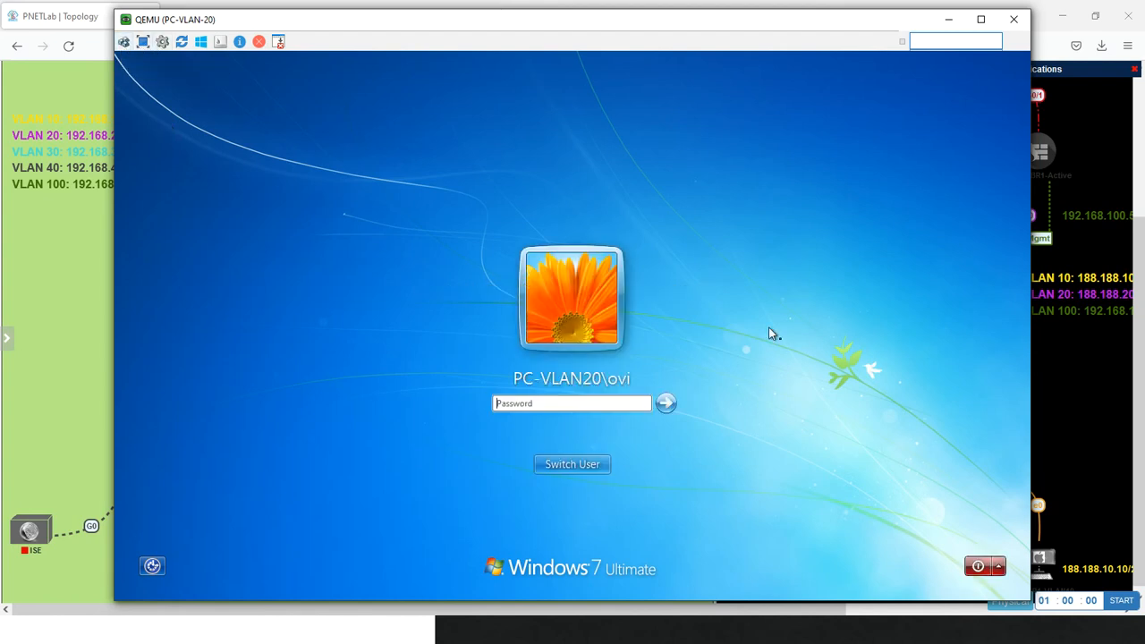
left_click(596, 467)
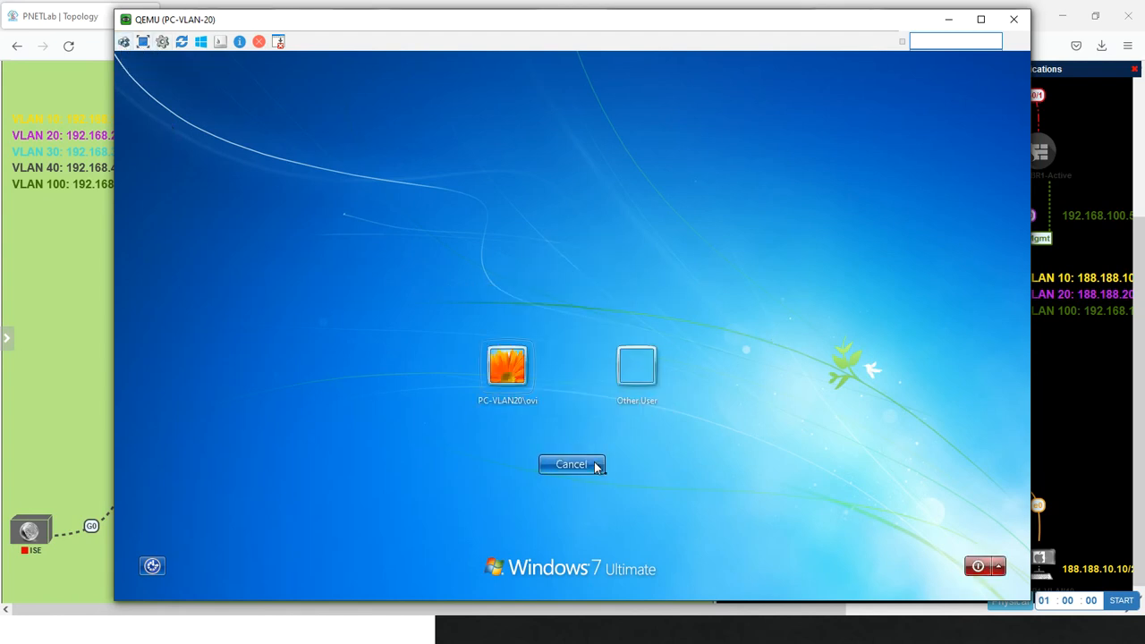
left_click(635, 367)
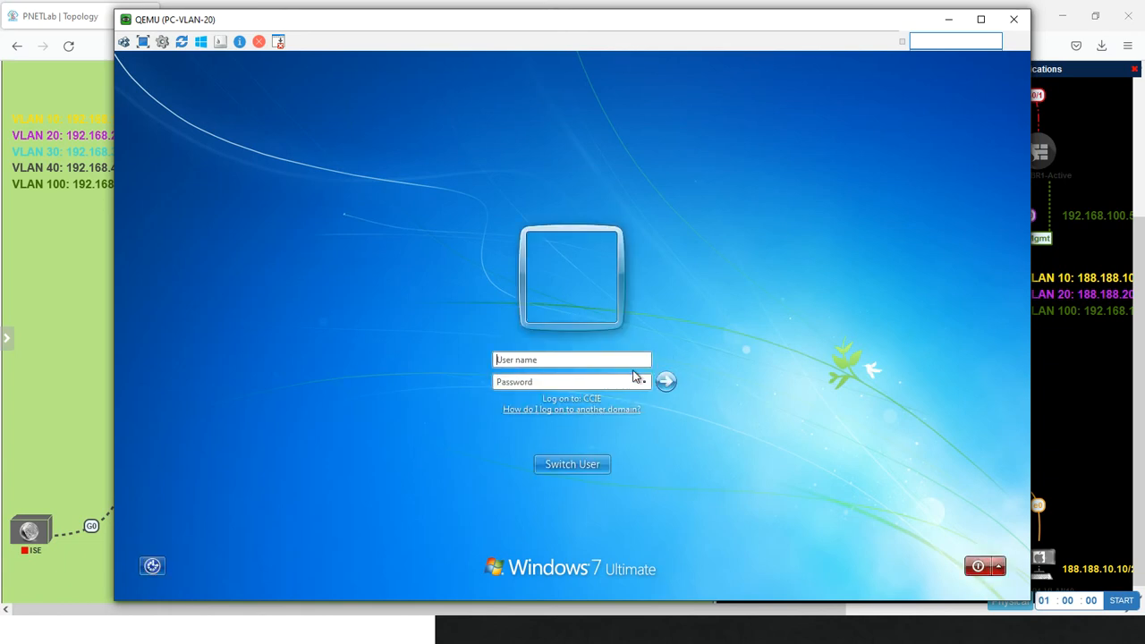
type("miaa••••••••")
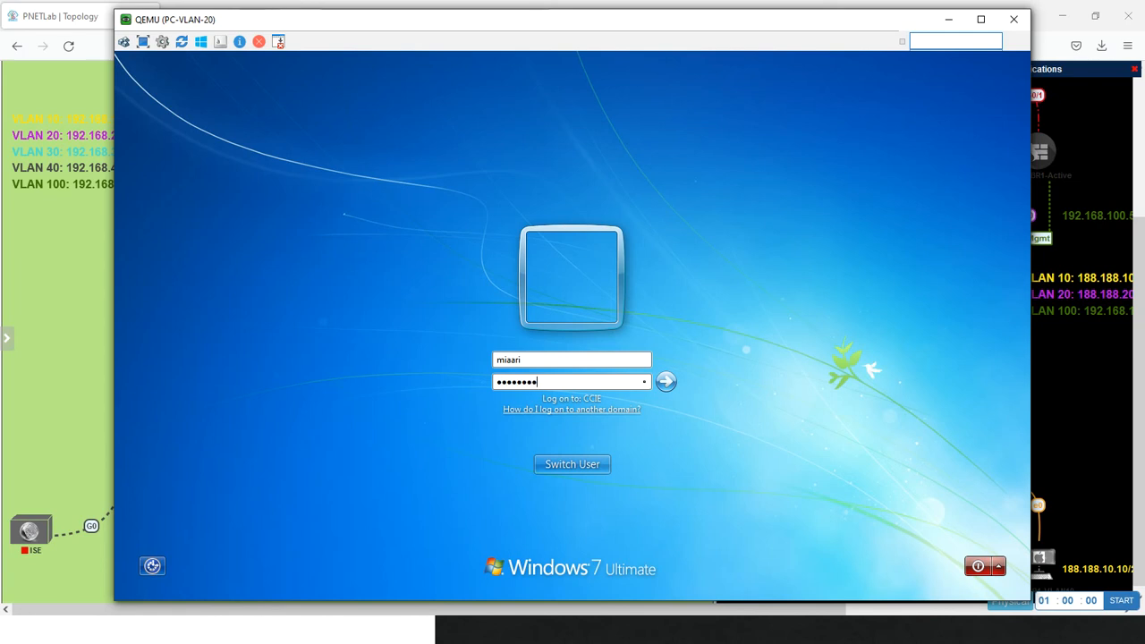
key("Return")
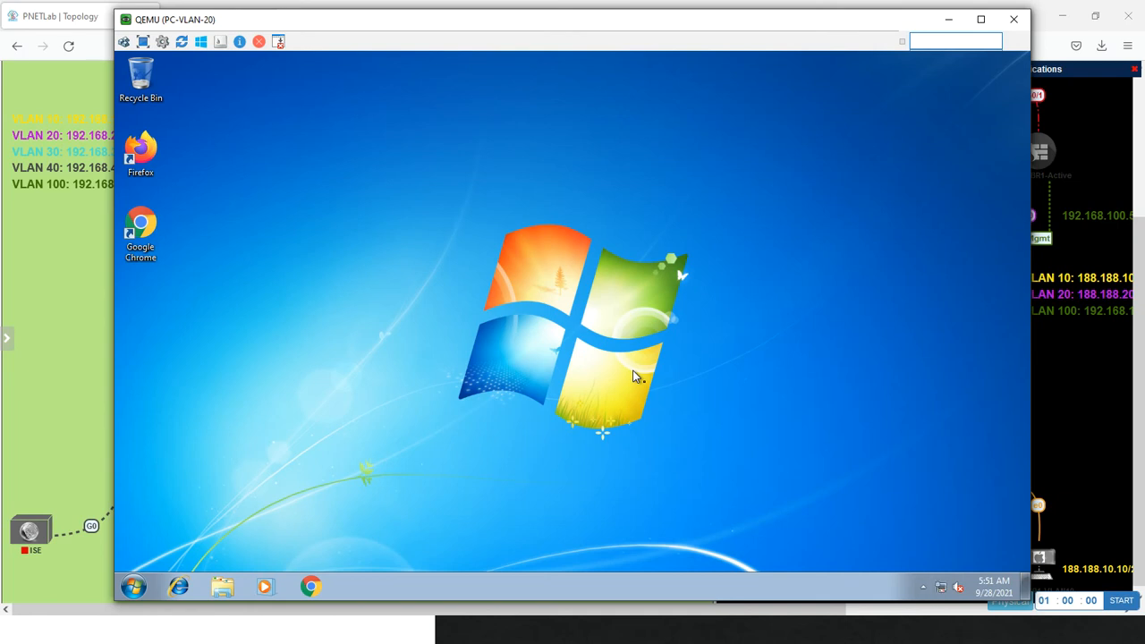
Ping 8.8.8.8 from a Command Prompt on PC-VLAN-20 and launch Google Chrome
left_click(131, 586)
type("ping")
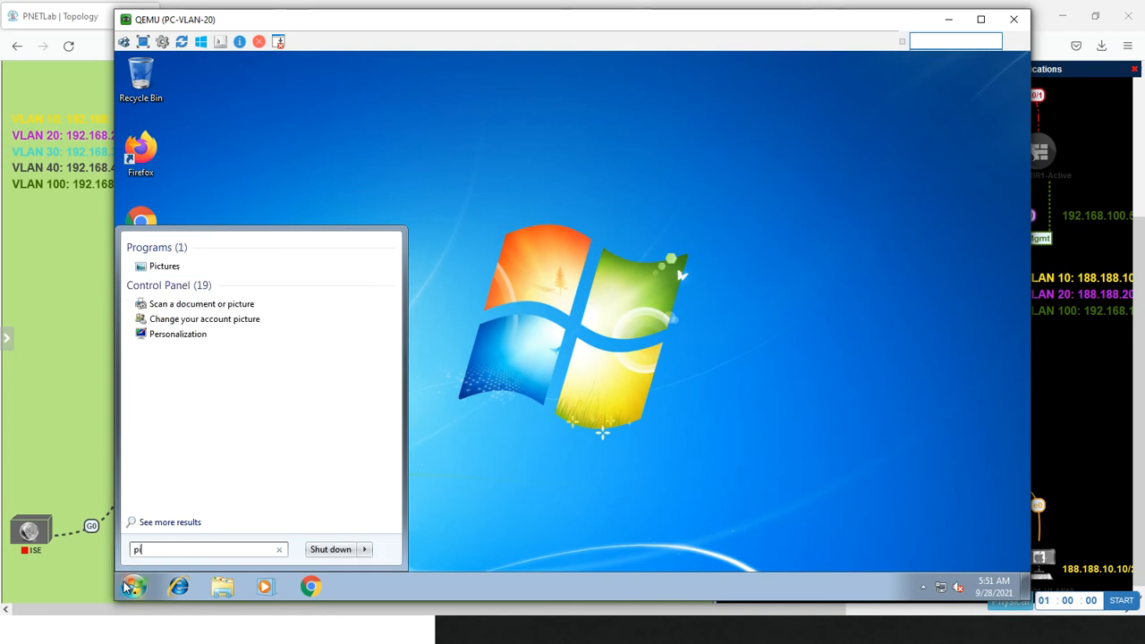
key("BackSpace")
key("BackSpace")
key("BackSpace")
key("BackSpace")
type("cmd")
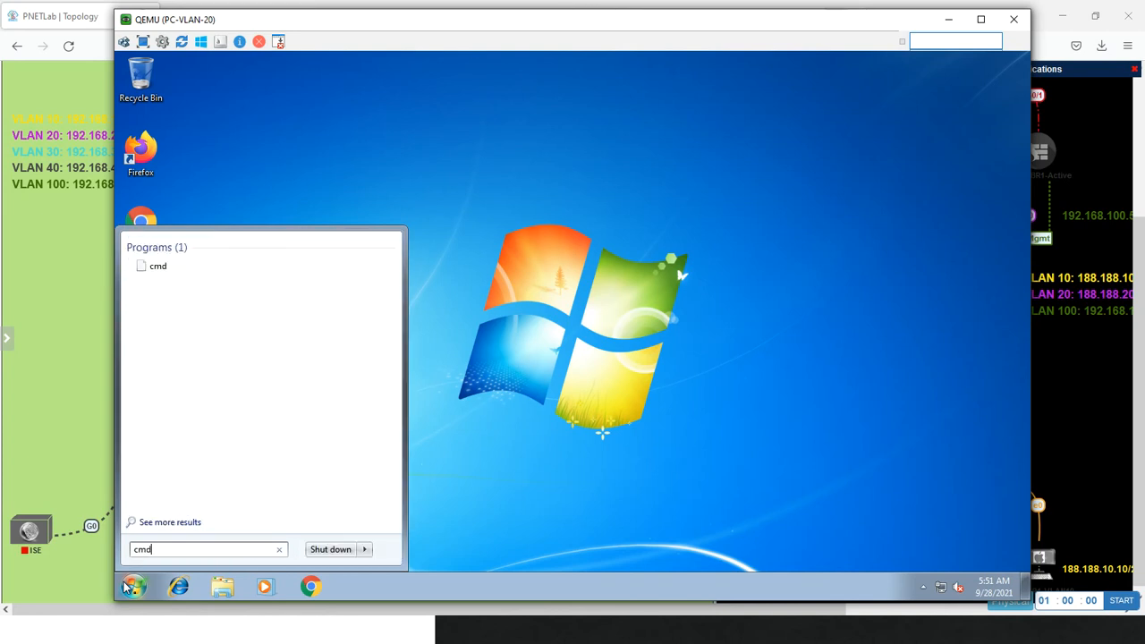
key("Return")
type("pin")
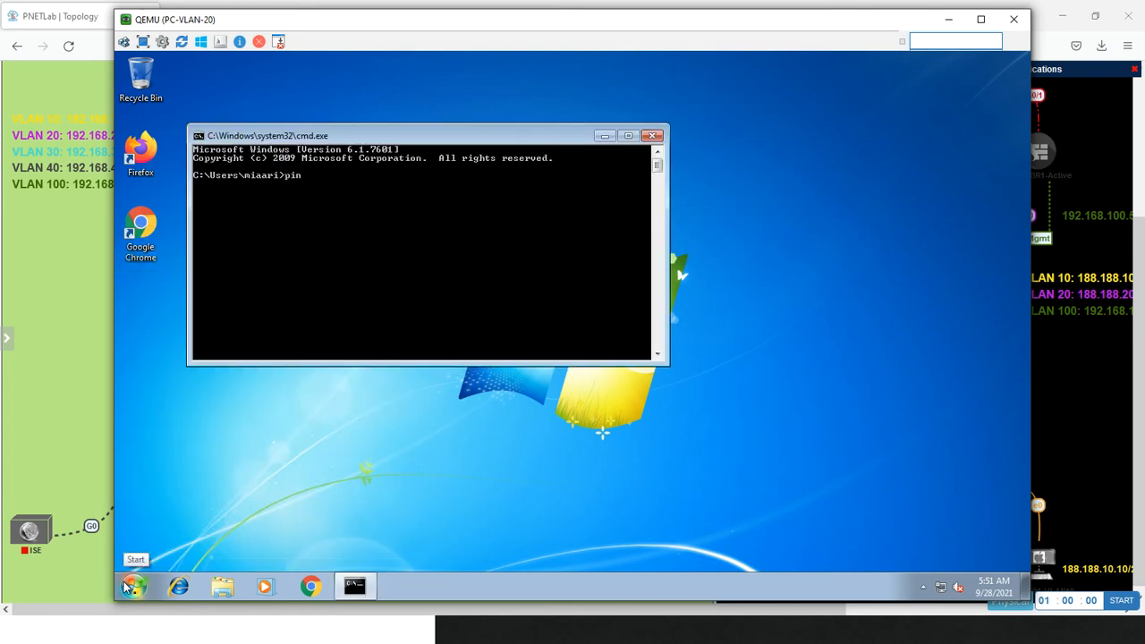
type("g 8.8.8.8")
key("Return")
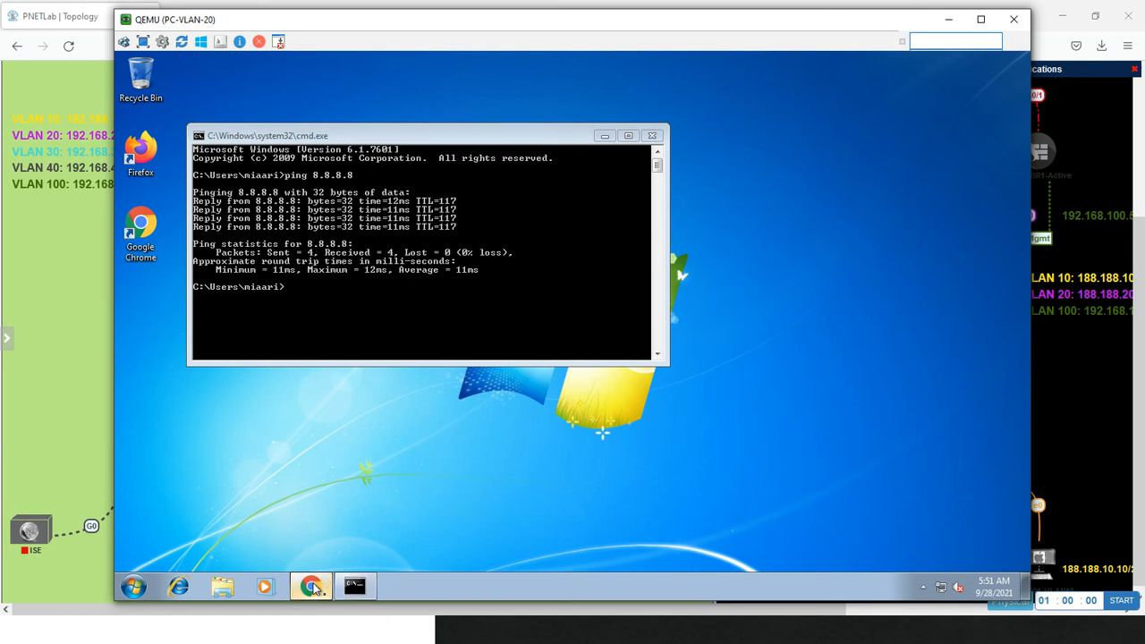
left_click(311, 586)
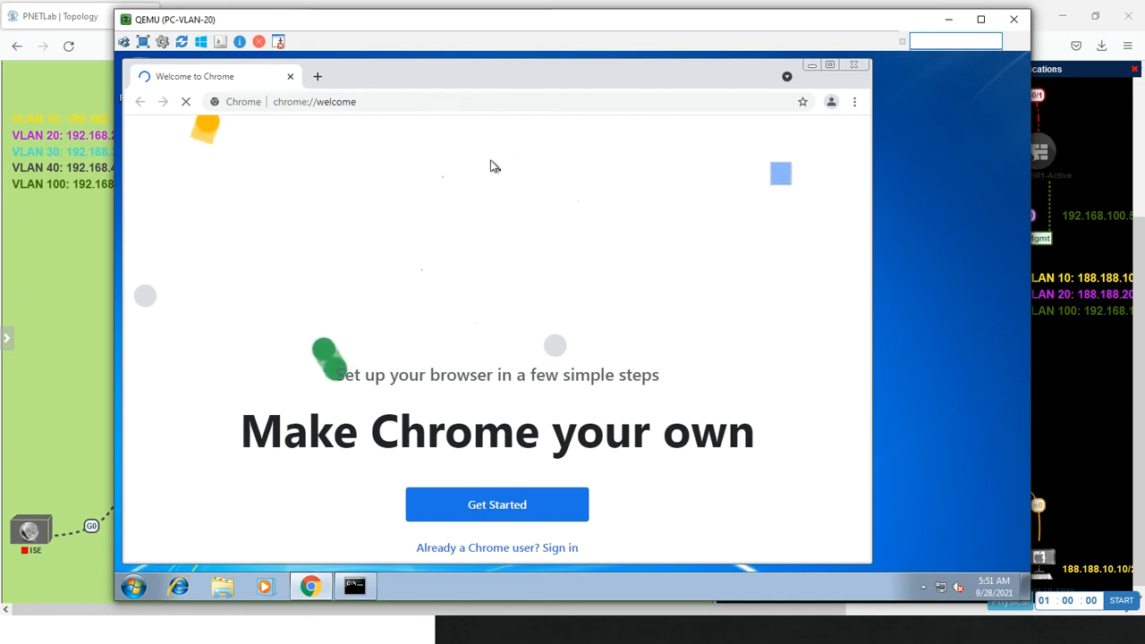
Log the domain user off PC-VLAN-20 and bring up the Windows logon prompt
left_click(131, 589)
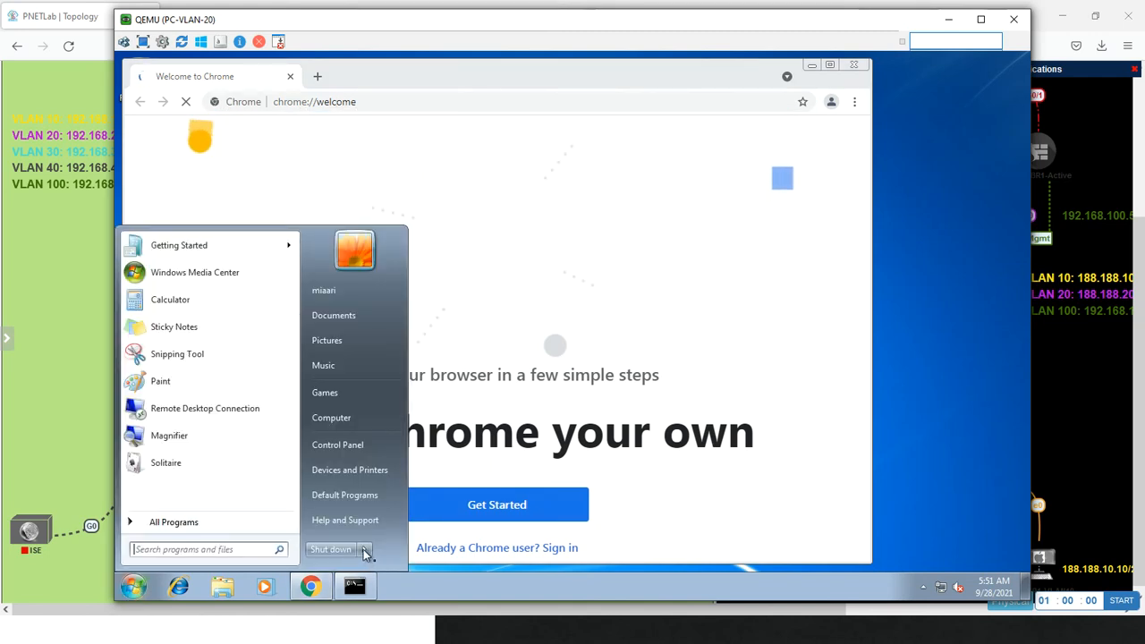
mouse_move(363, 549)
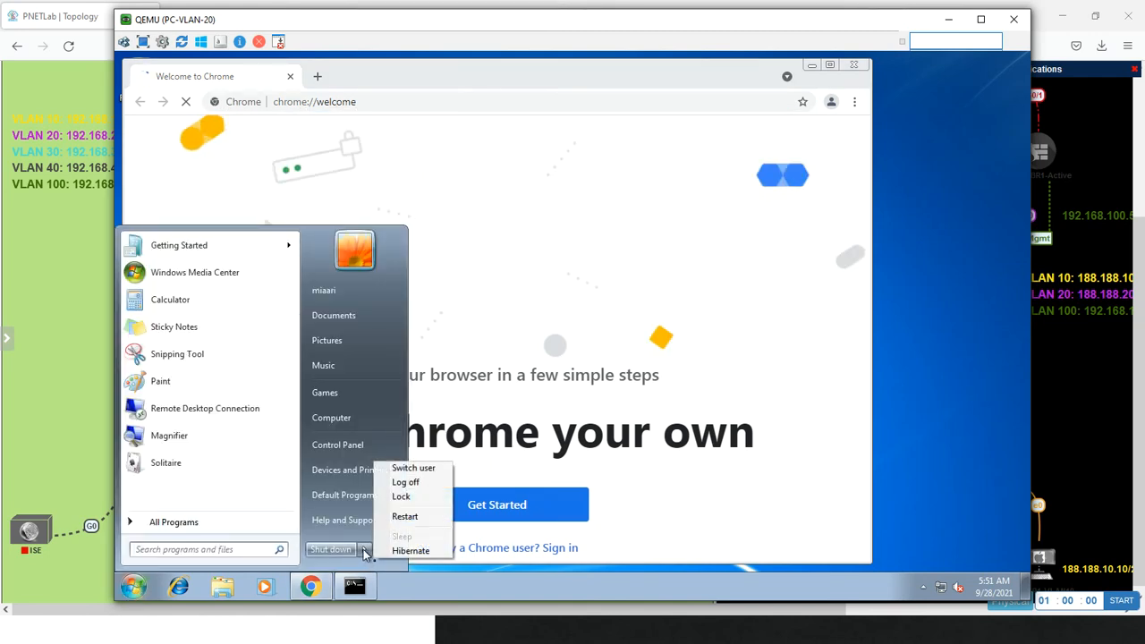
left_click(413, 481)
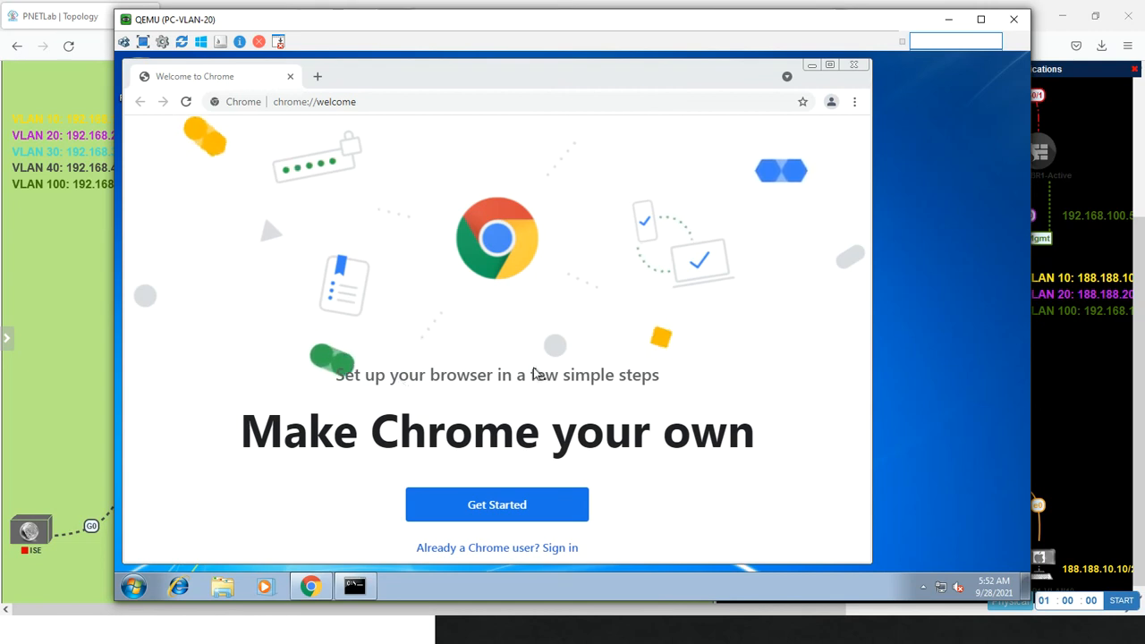
left_click(139, 586)
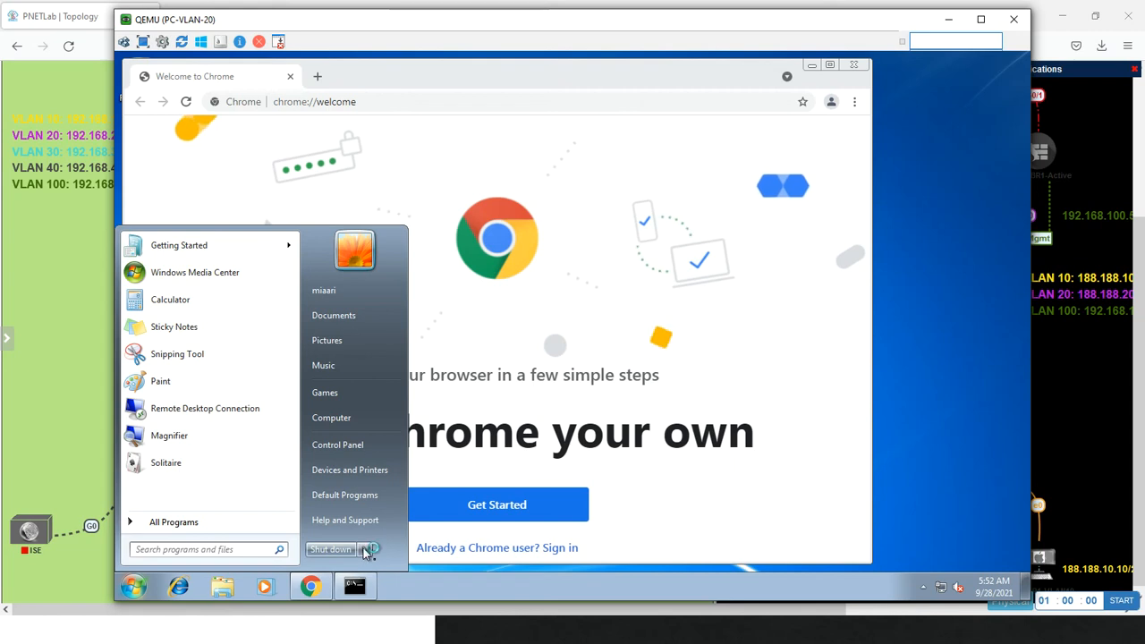
left_click(367, 550)
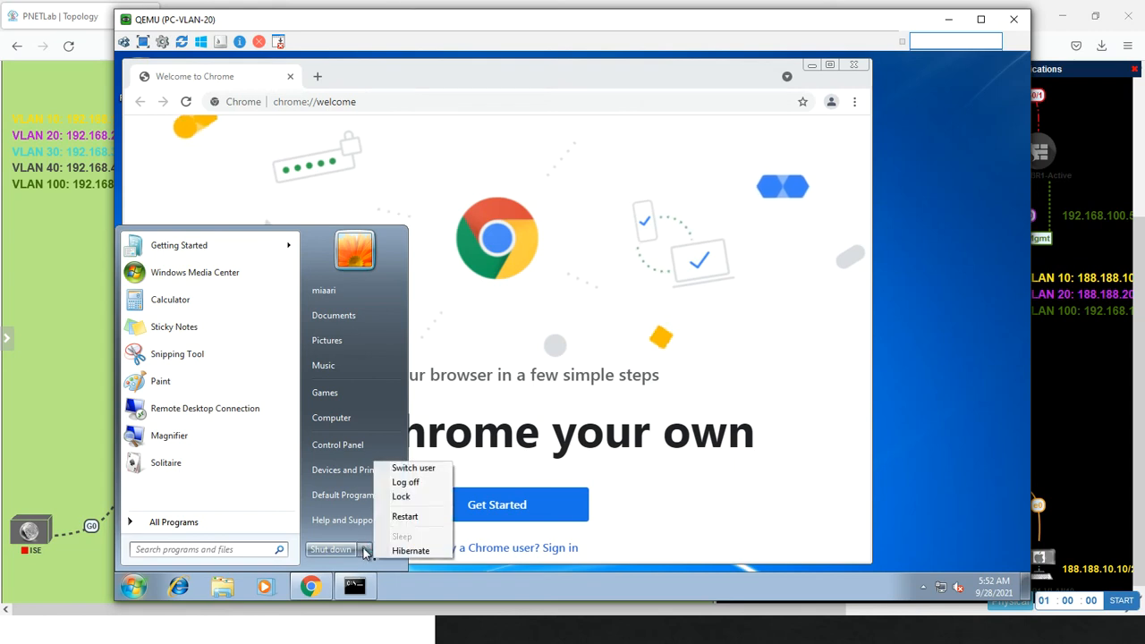
left_click(413, 485)
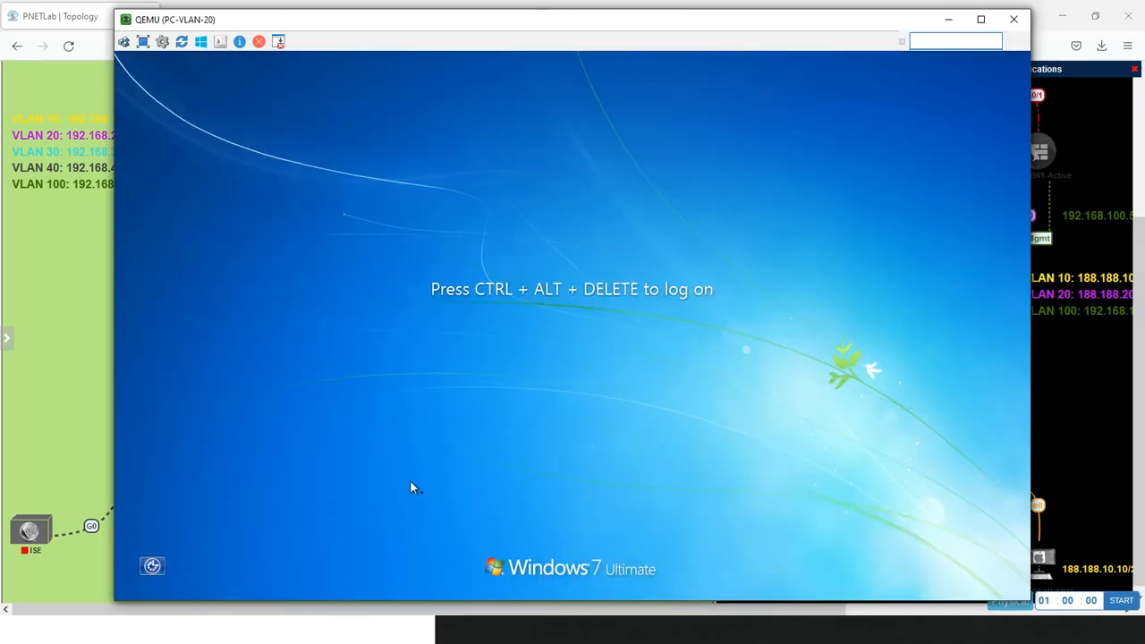
left_click(125, 45)
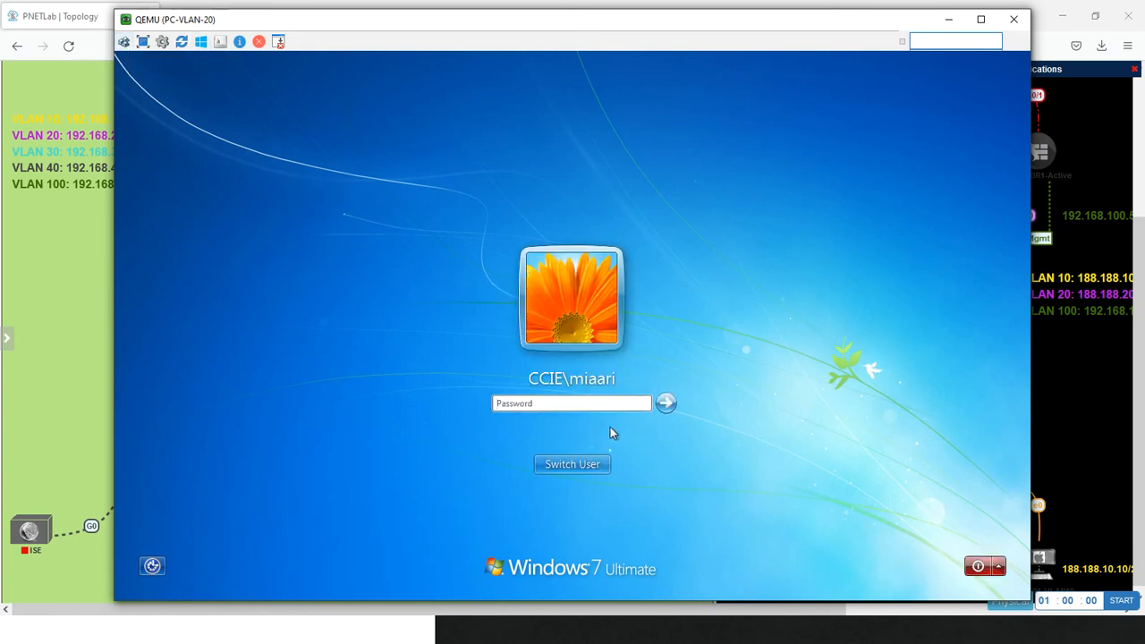
Log on to PC-VLAN-20 as the other CCIE domain user, entering that user's name and account password
left_click(580, 468)
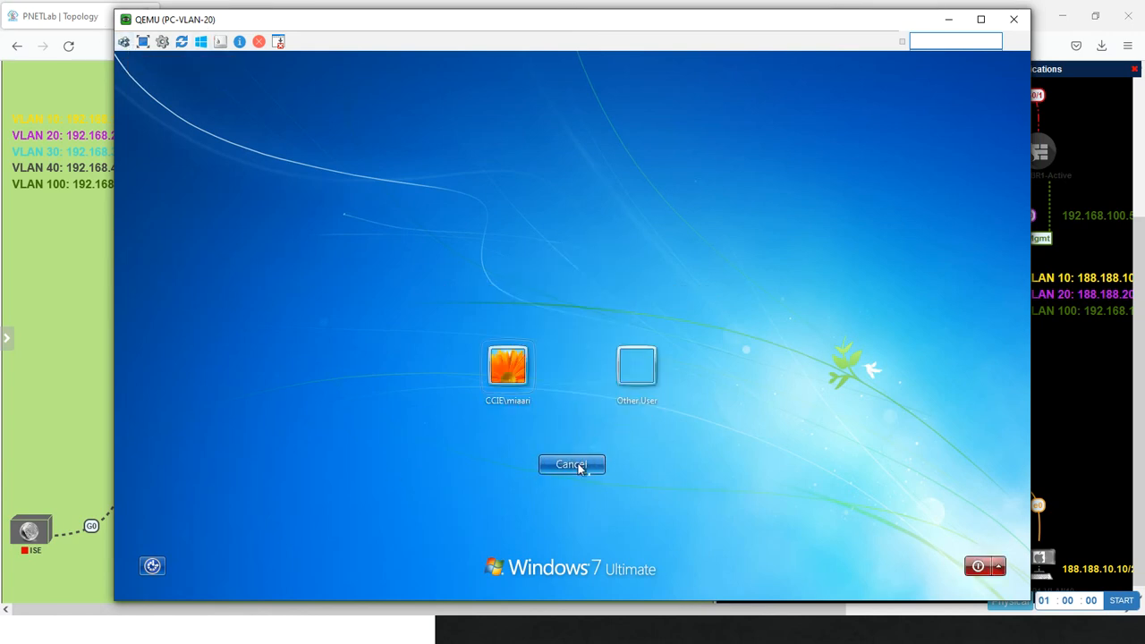
left_click(643, 376)
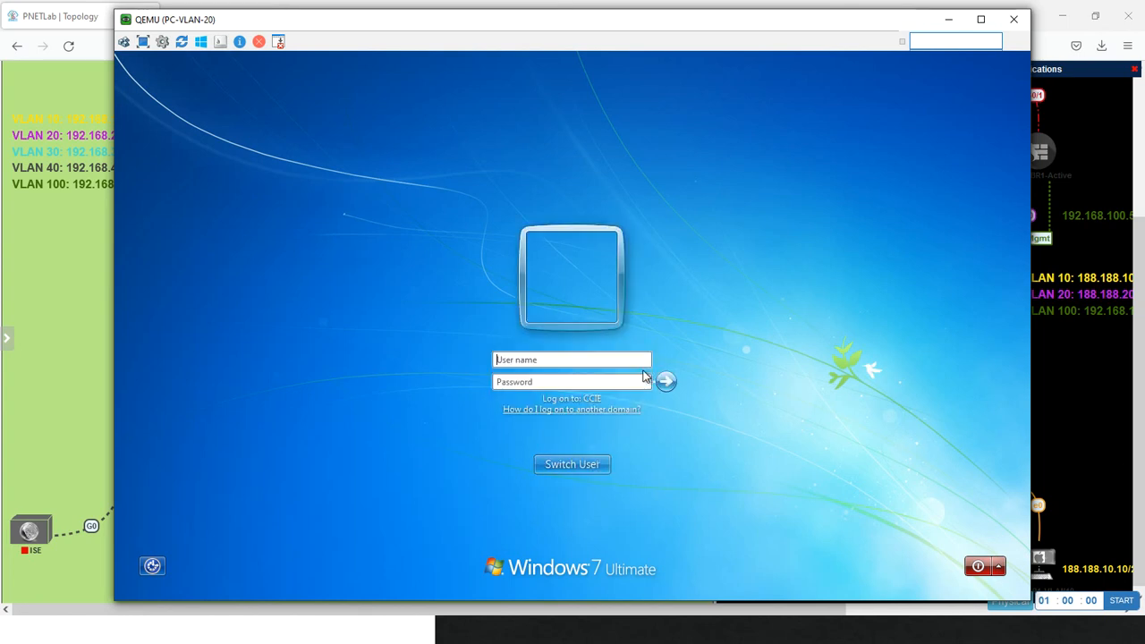
type("f")
type("•")
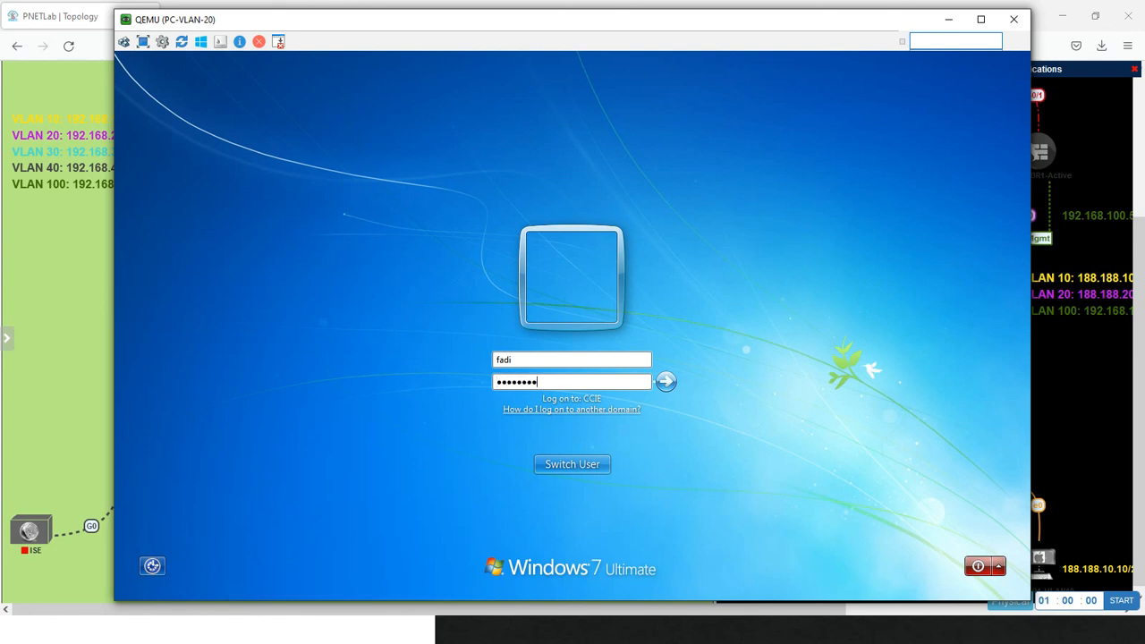
key("Return")
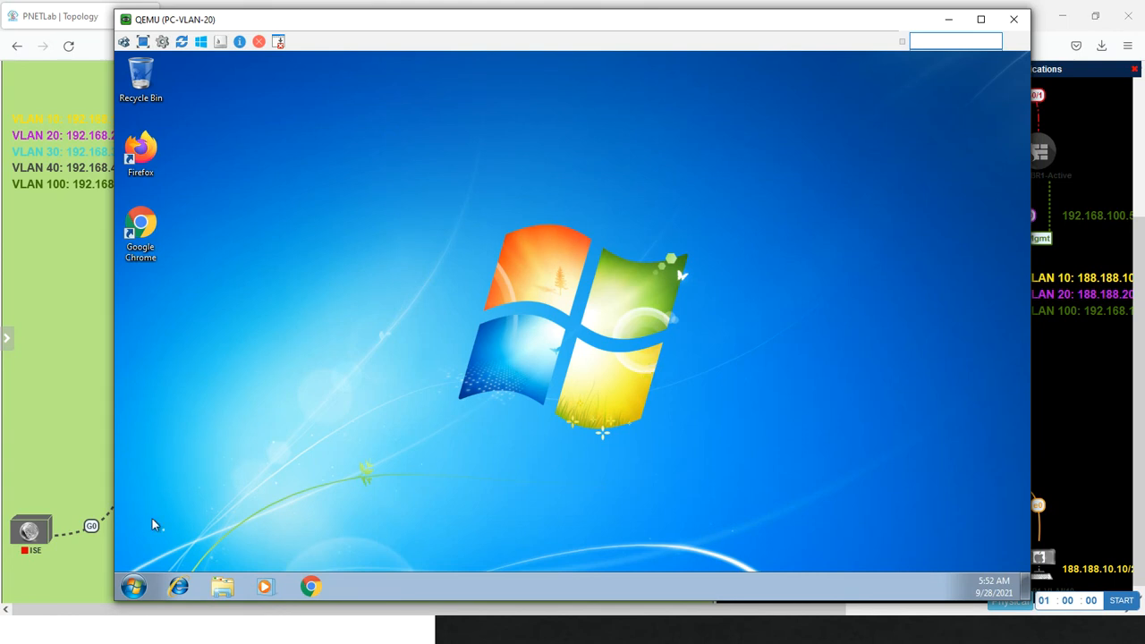
Open a Command Prompt on PC-VLAN-20 and ping 8.8.8.8
left_click(134, 587)
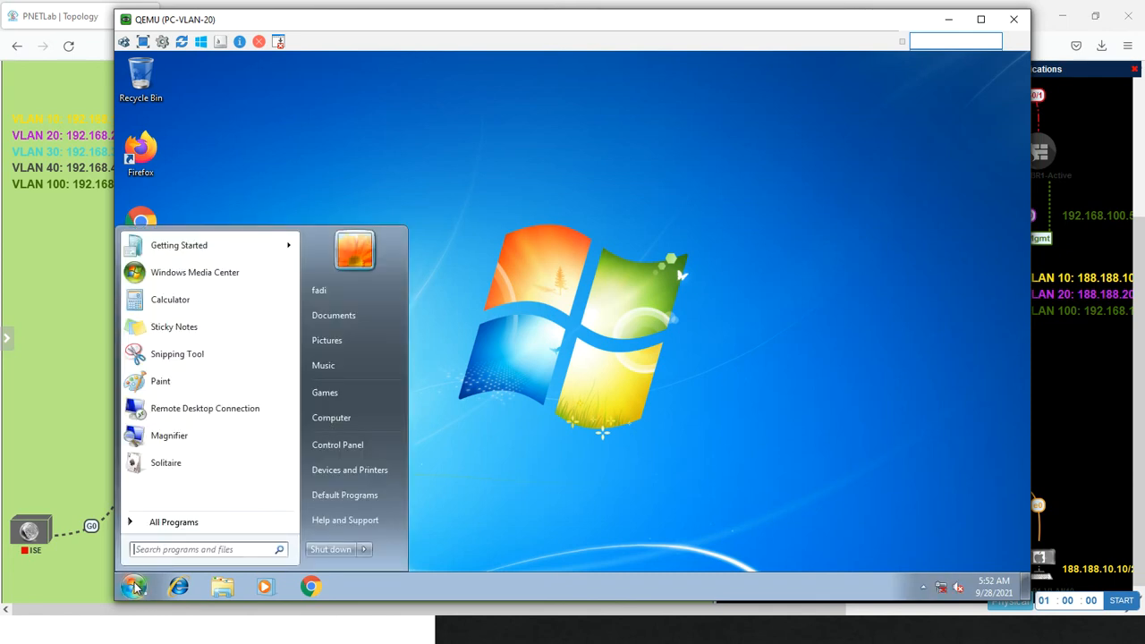
type("cmd")
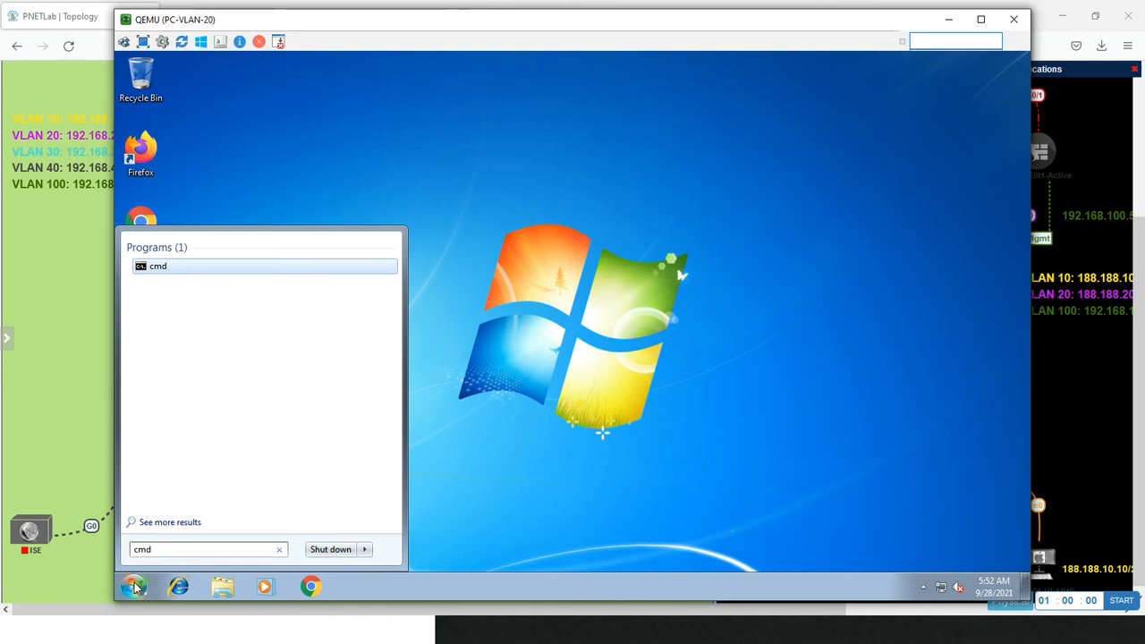
key("Return")
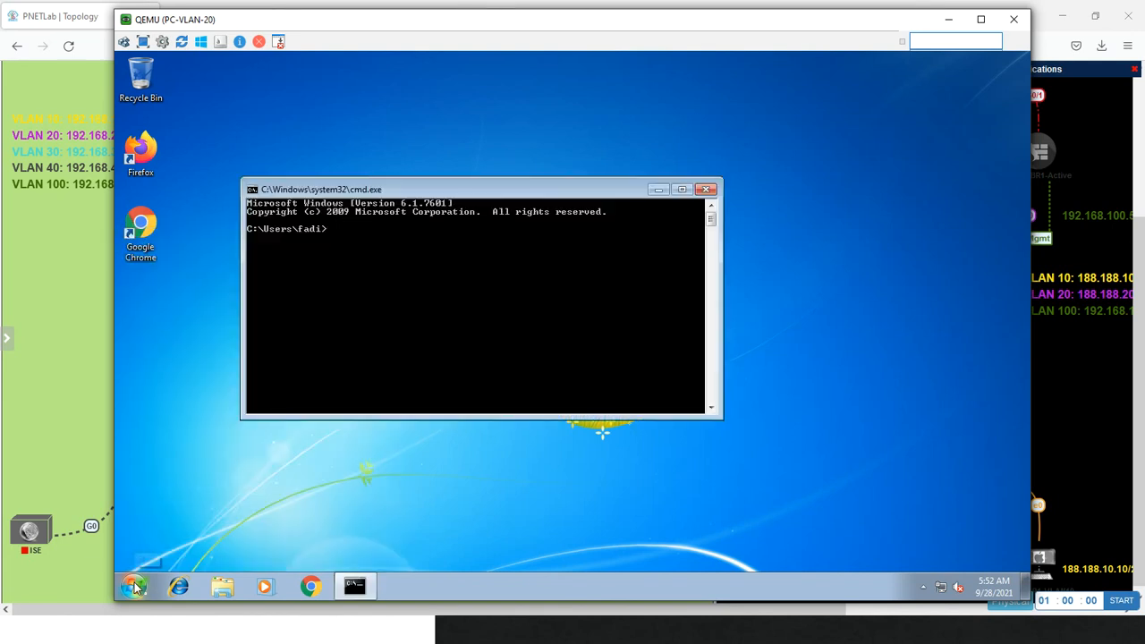
type("ping 8.8.8.8")
key("Return")
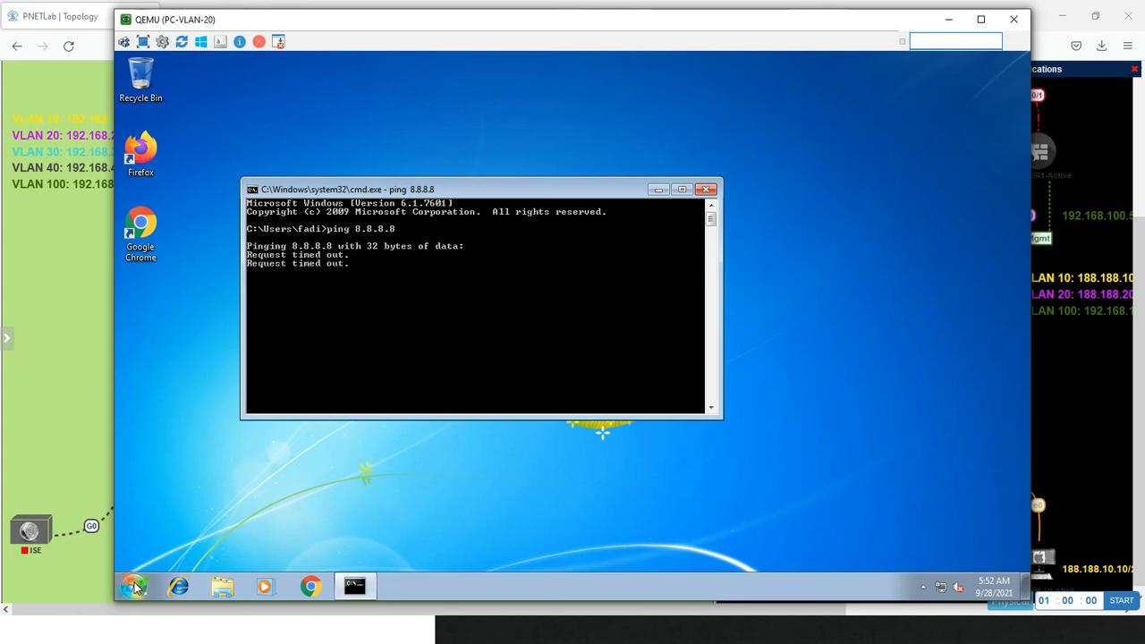
Switch to Firepower Management Center on the Management PC and review the connection events, after a look at the intrusion events
key("alt+Tab")
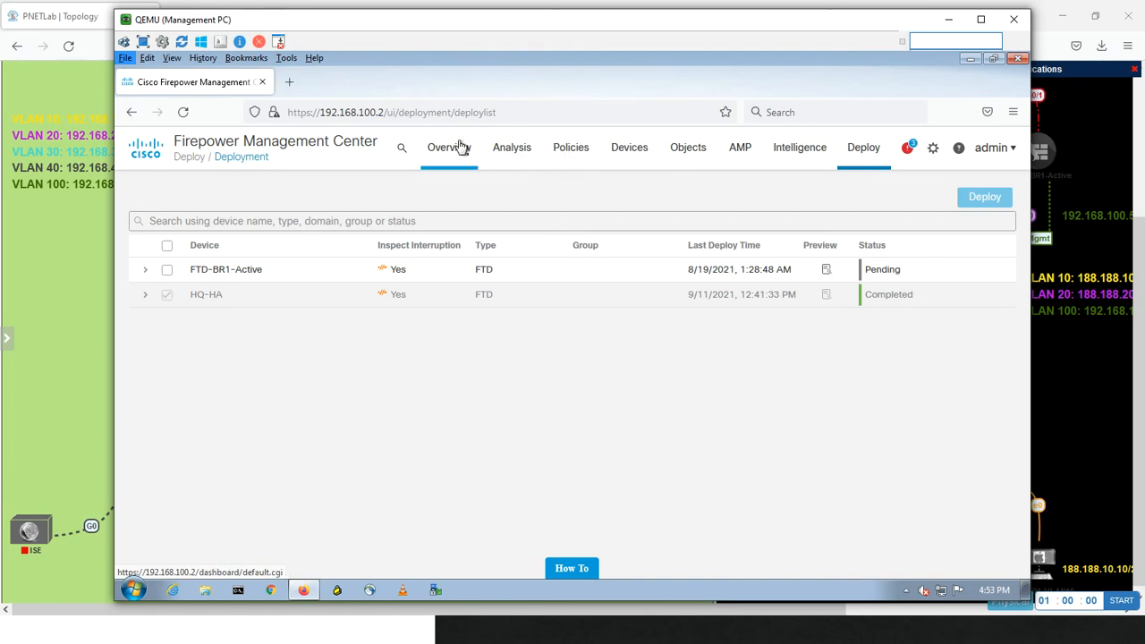
mouse_move(453, 159)
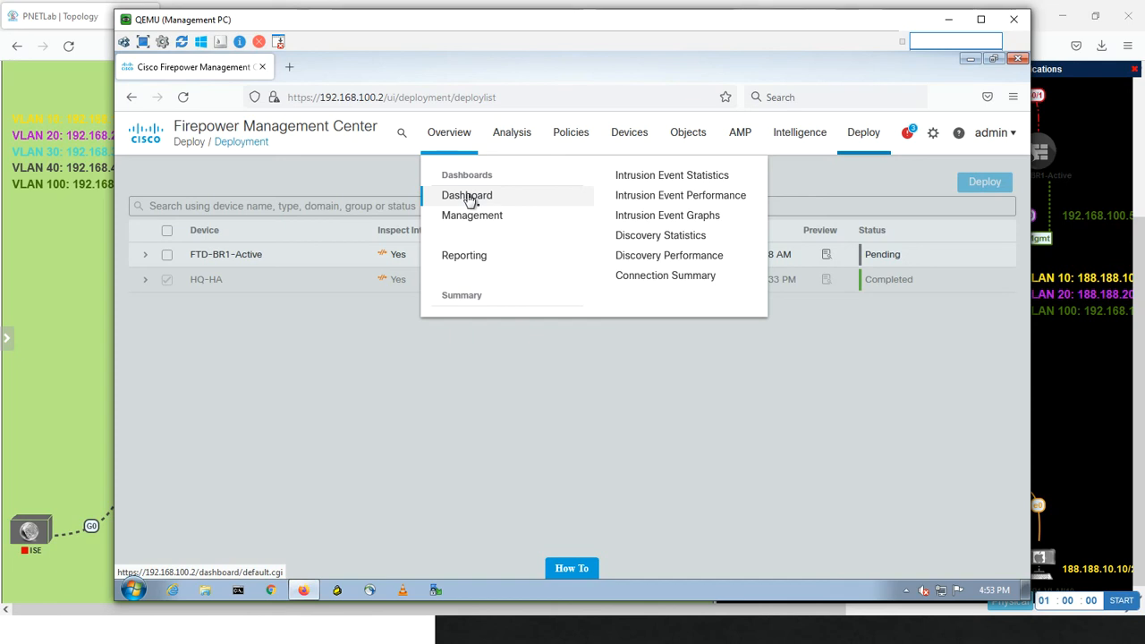
mouse_move(517, 139)
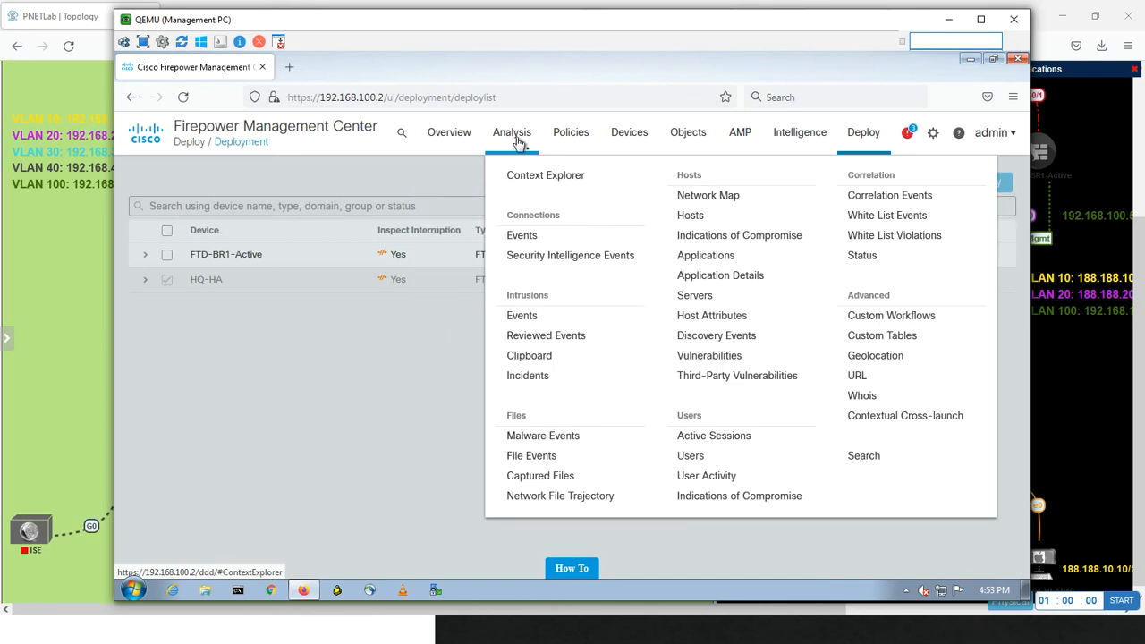
left_click(521, 317)
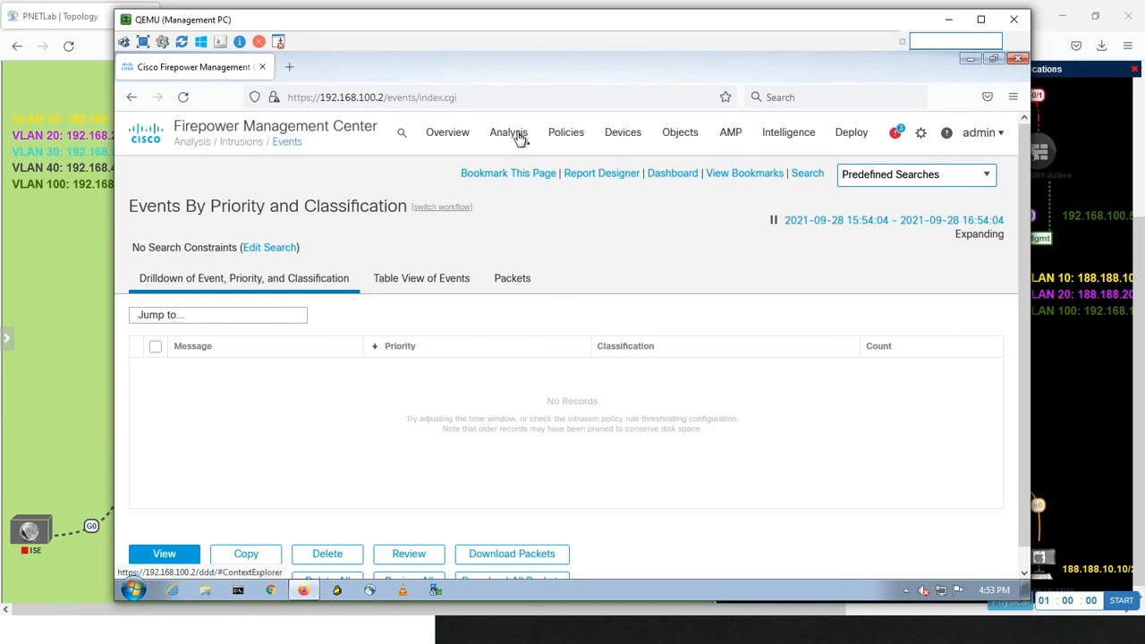
mouse_move(519, 139)
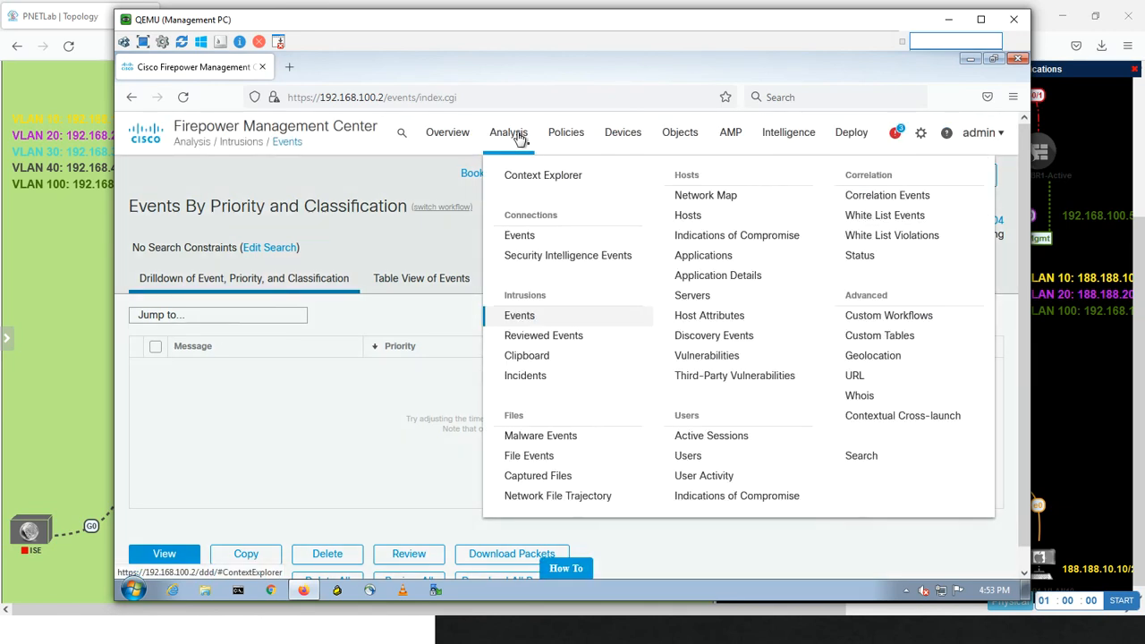
left_click(521, 234)
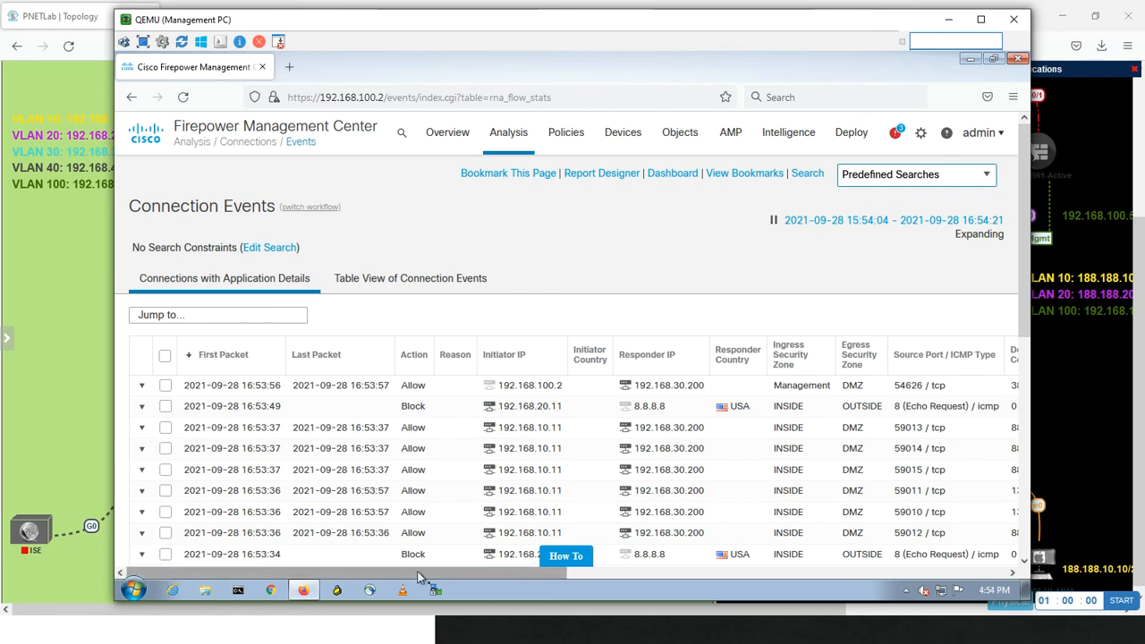
left_click_drag(420, 574, 266, 558)
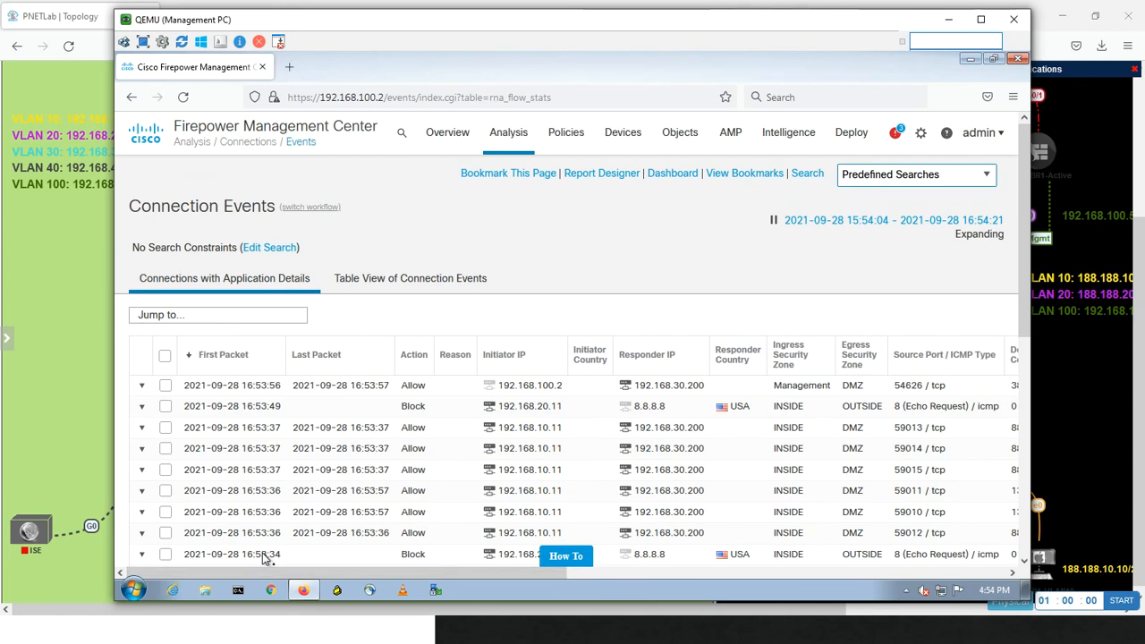
Drill into the blocked echo request from 192.168.20.11 to 8.8.8.8 and check its initiator user, access control policy and rule
left_click(253, 408)
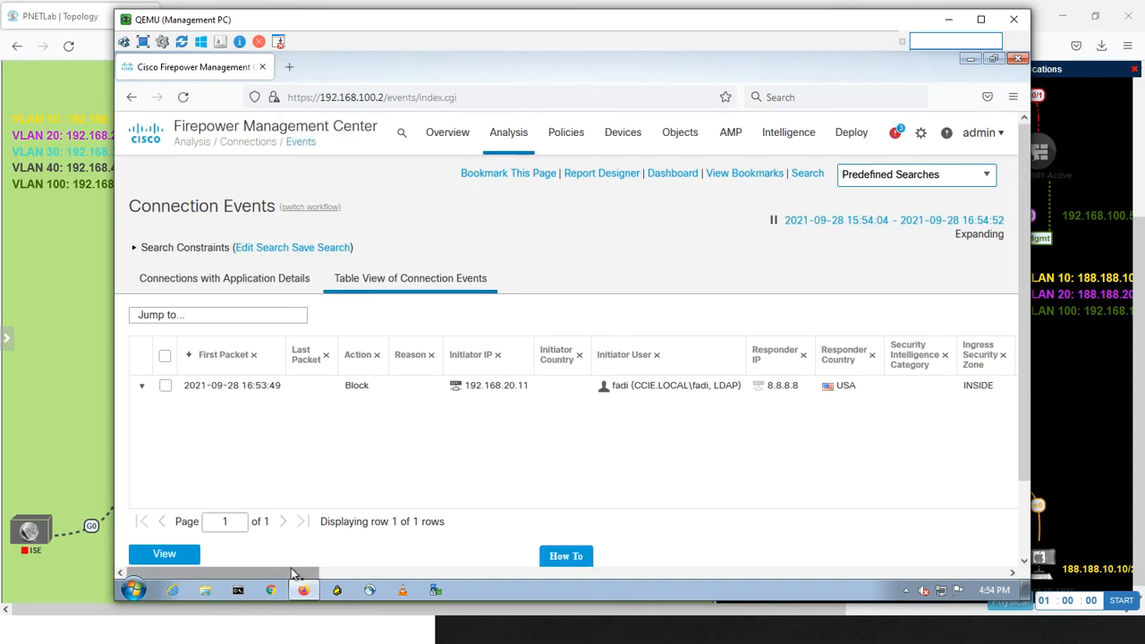
left_click_drag(293, 573, 755, 565)
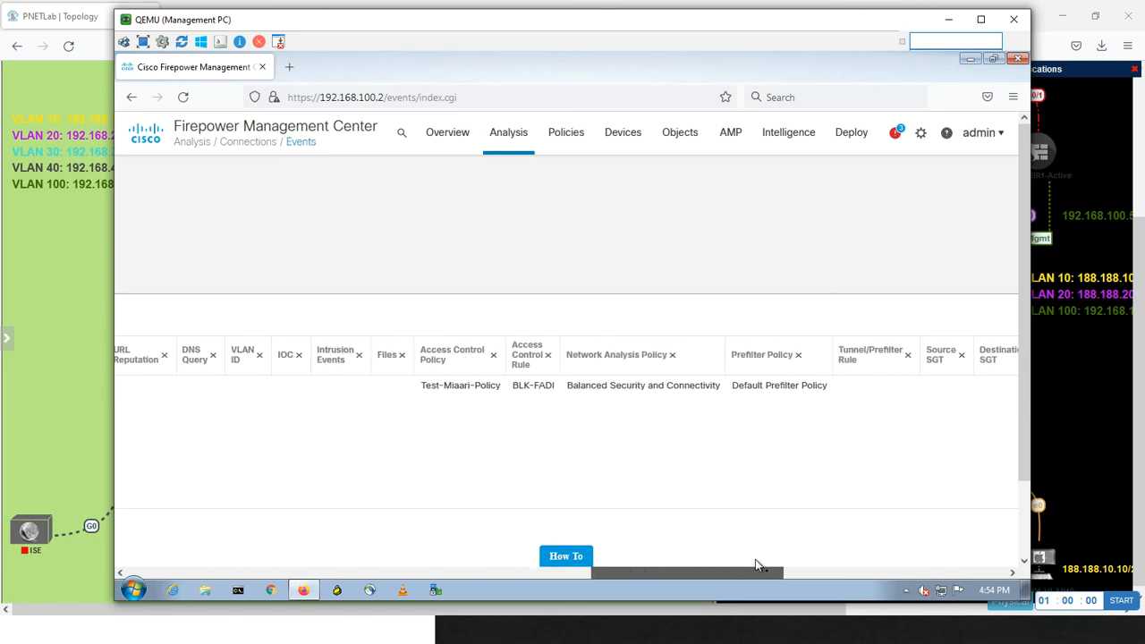
left_click_drag(755, 564, 767, 564)
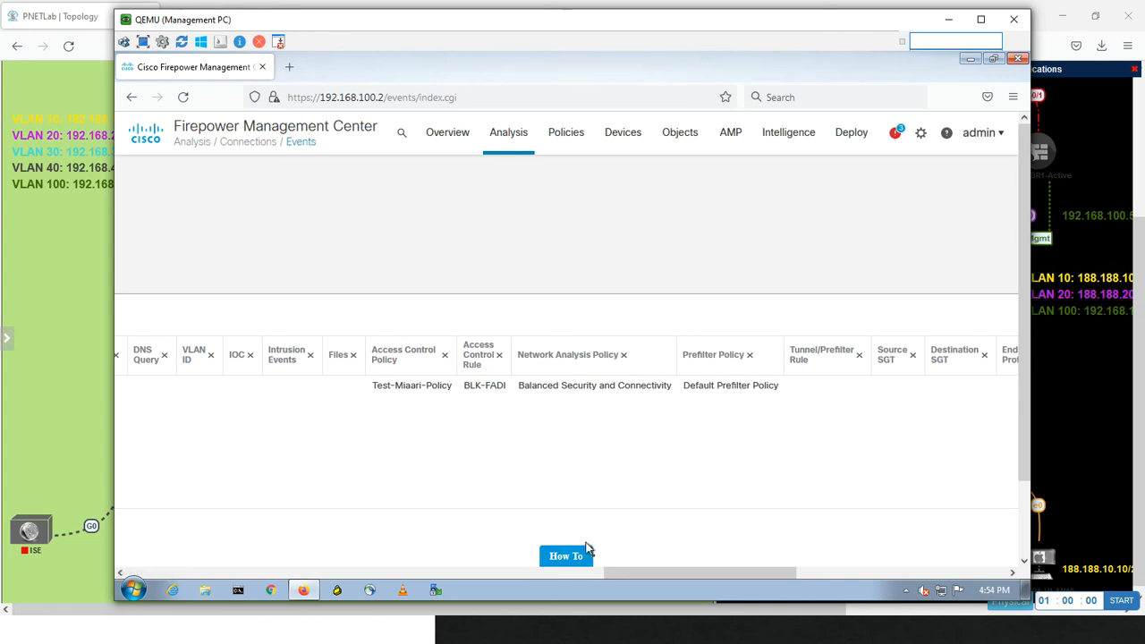
left_click_drag(622, 568, 421, 545)
Open the Users analysis table and review each user's realm, discovery application, session count and policy availability
mouse_move(511, 140)
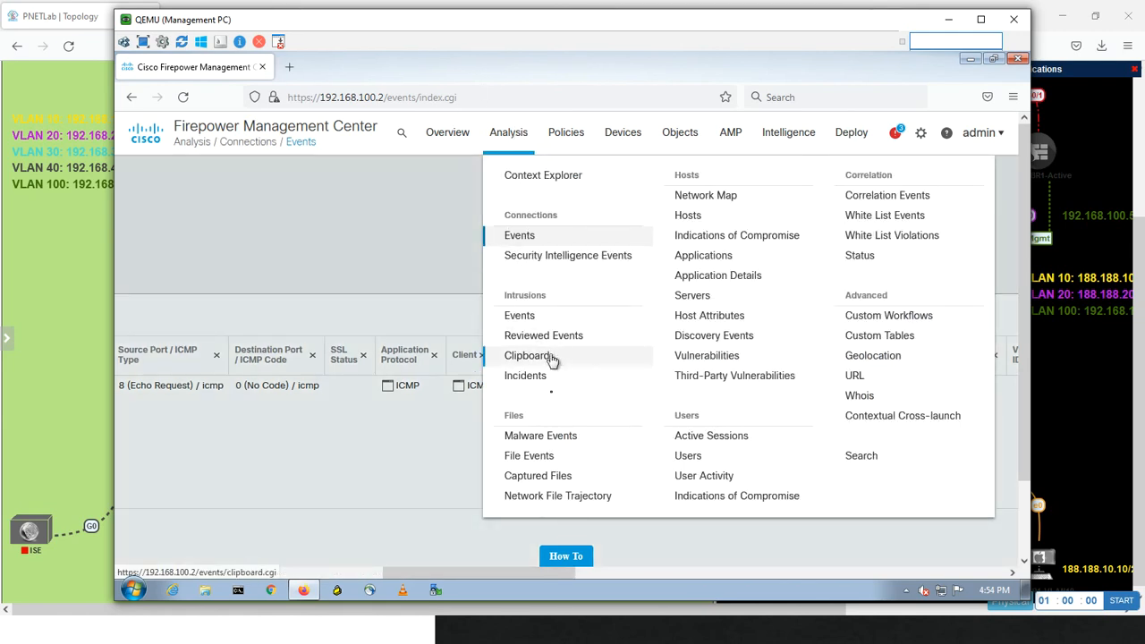
left_click(702, 457)
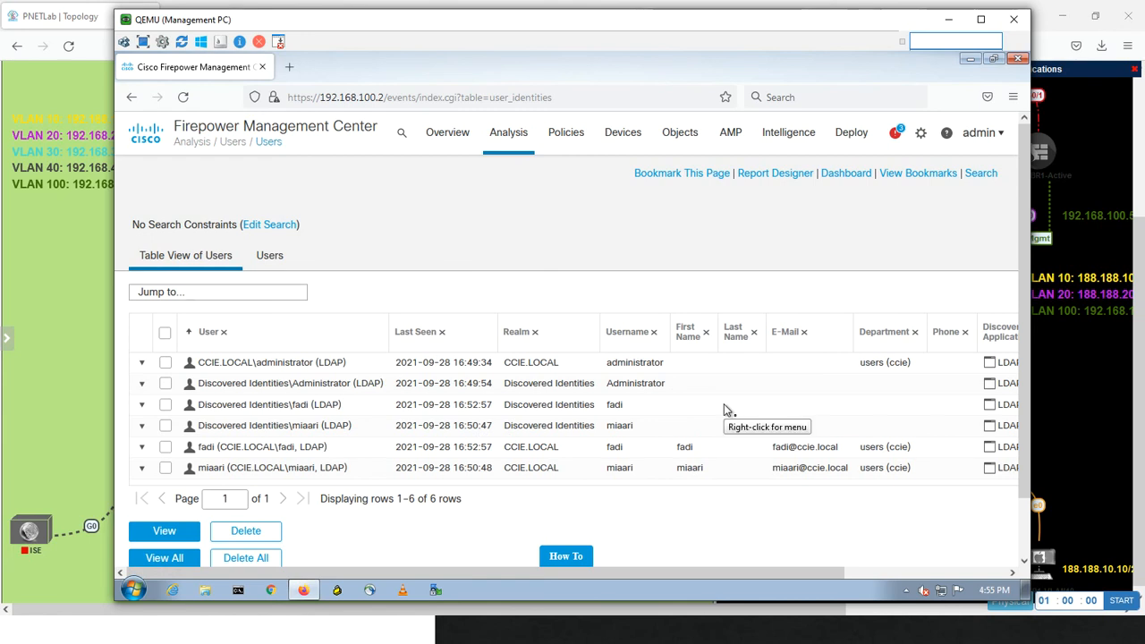
left_click_drag(576, 572, 759, 560)
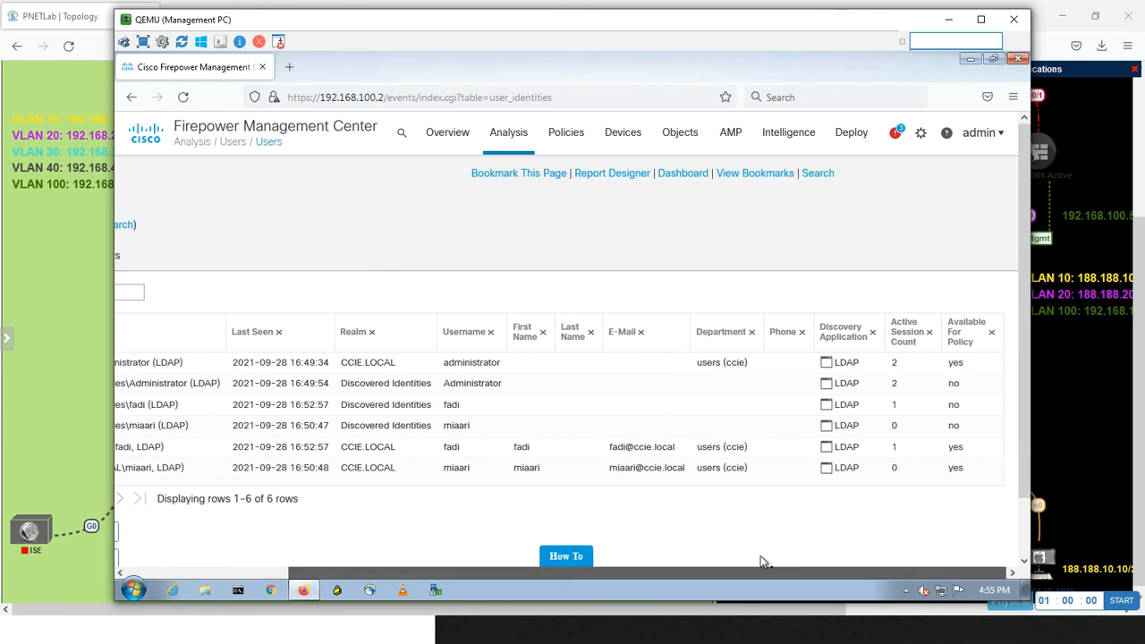
left_click_drag(659, 549, 432, 554)
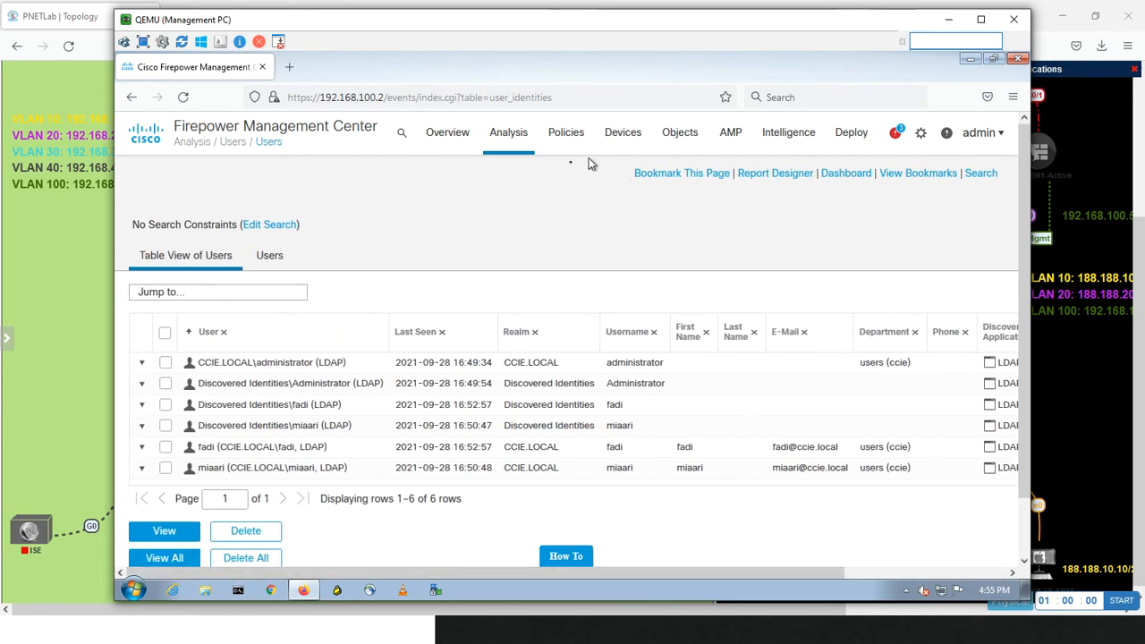
Return to the connection events and drill into the allowed connections from 192.168.10.11 whose last packet is at 16:54:30
mouse_move(518, 140)
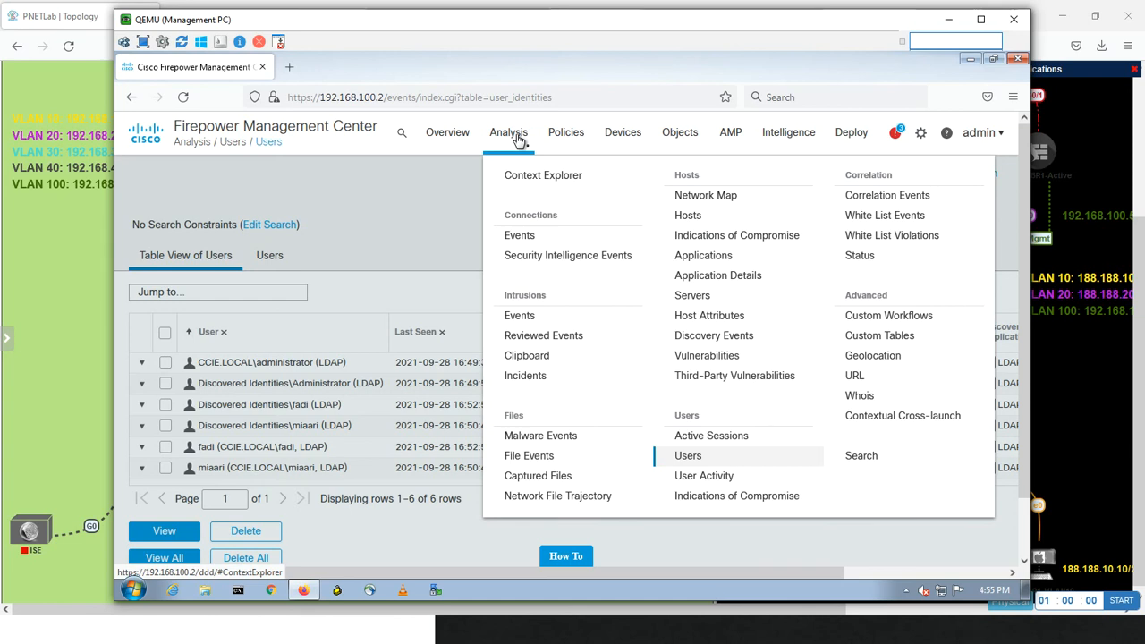
left_click(526, 242)
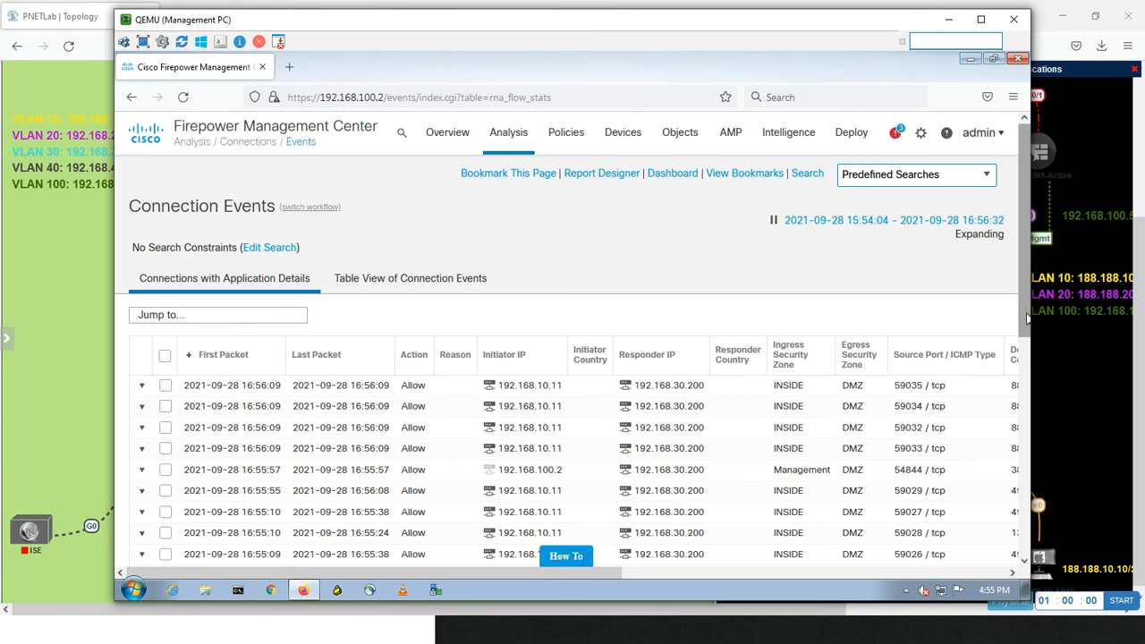
left_click_drag(1026, 317, 1000, 517)
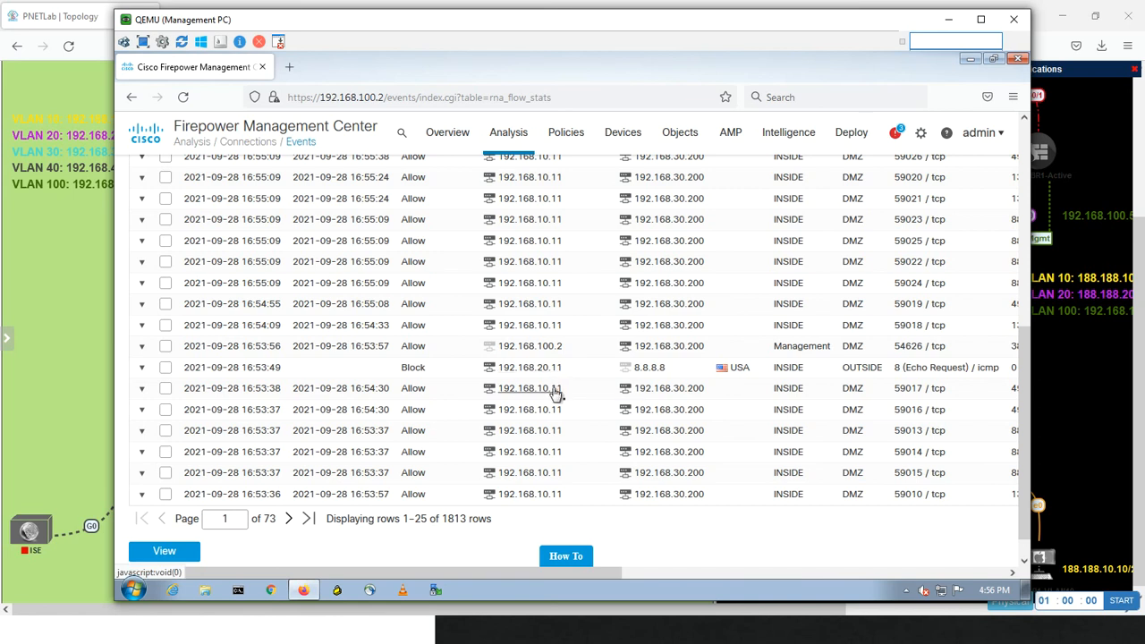
left_click(362, 394)
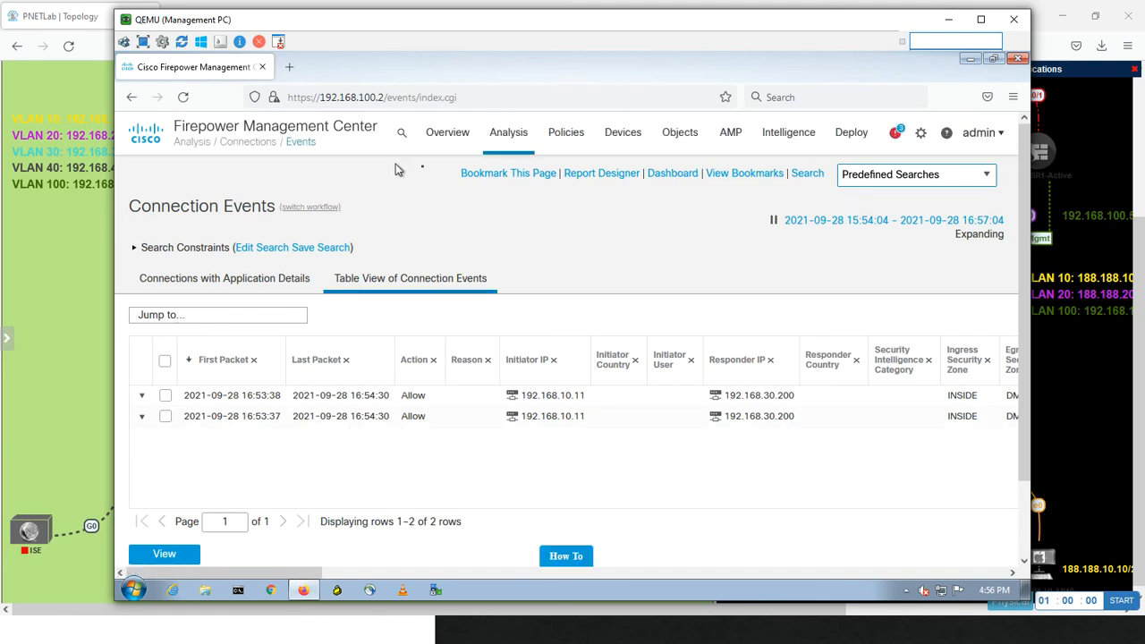
Browse the unfiltered connection events list again, and go back to the Users analysis table
mouse_move(506, 141)
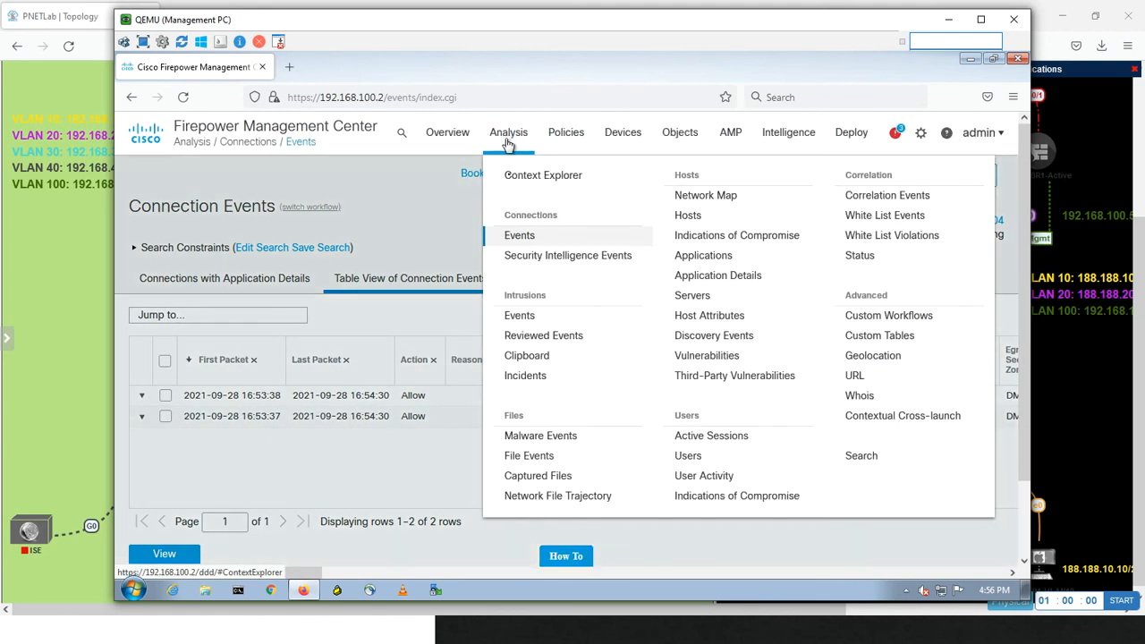
left_click(521, 236)
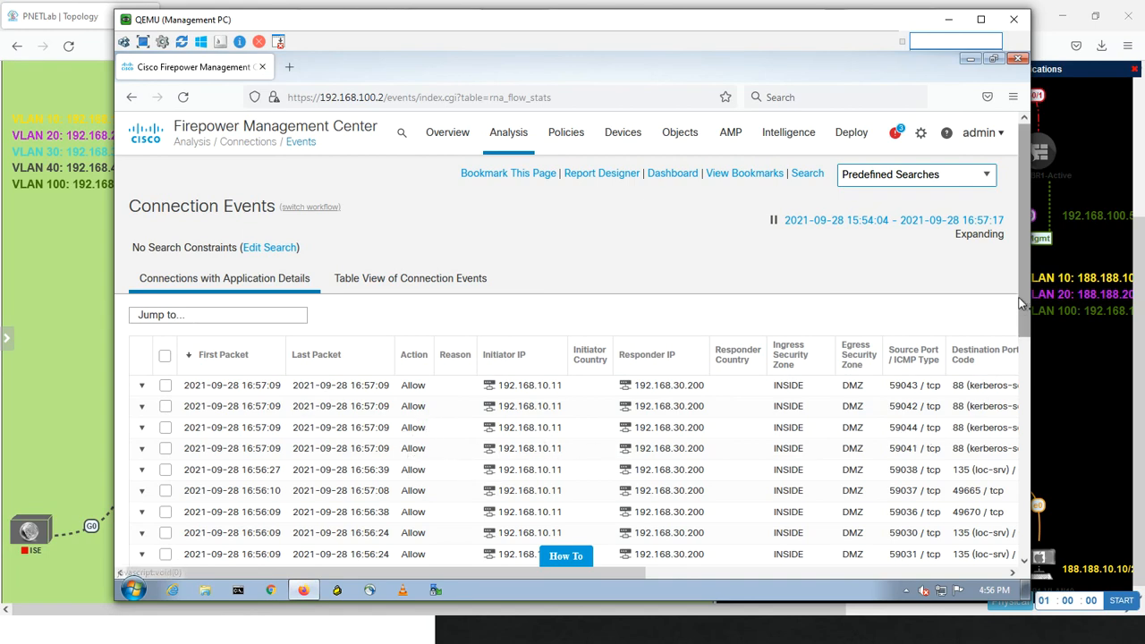
left_click_drag(1024, 306, 1014, 391)
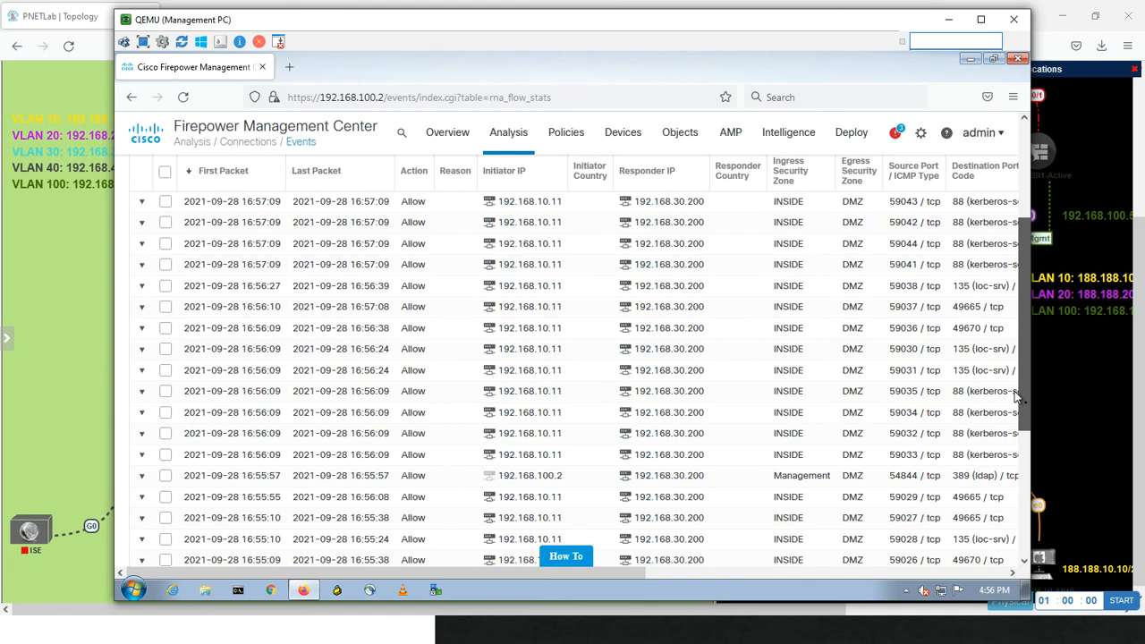
left_click_drag(1014, 390, 1011, 429)
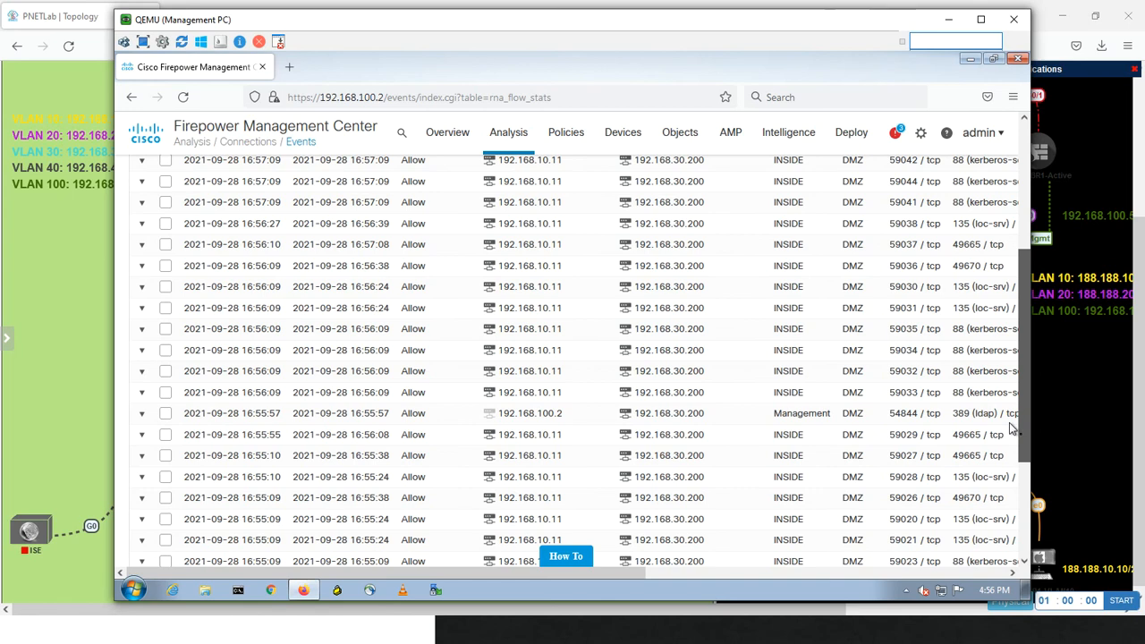
left_click_drag(1012, 429, 984, 338)
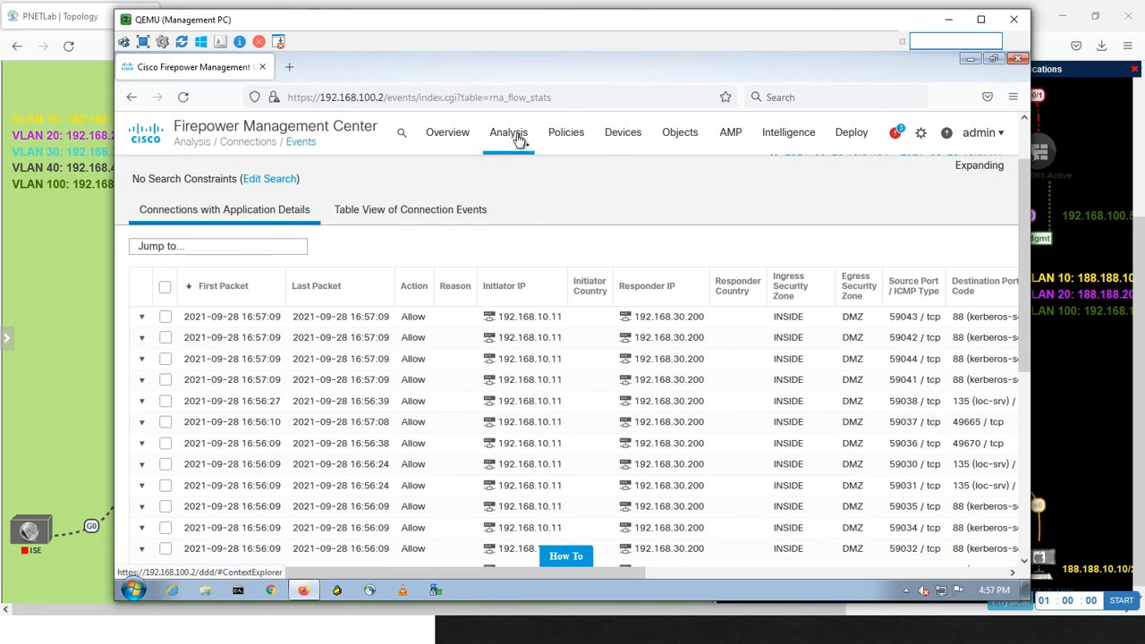
mouse_move(518, 139)
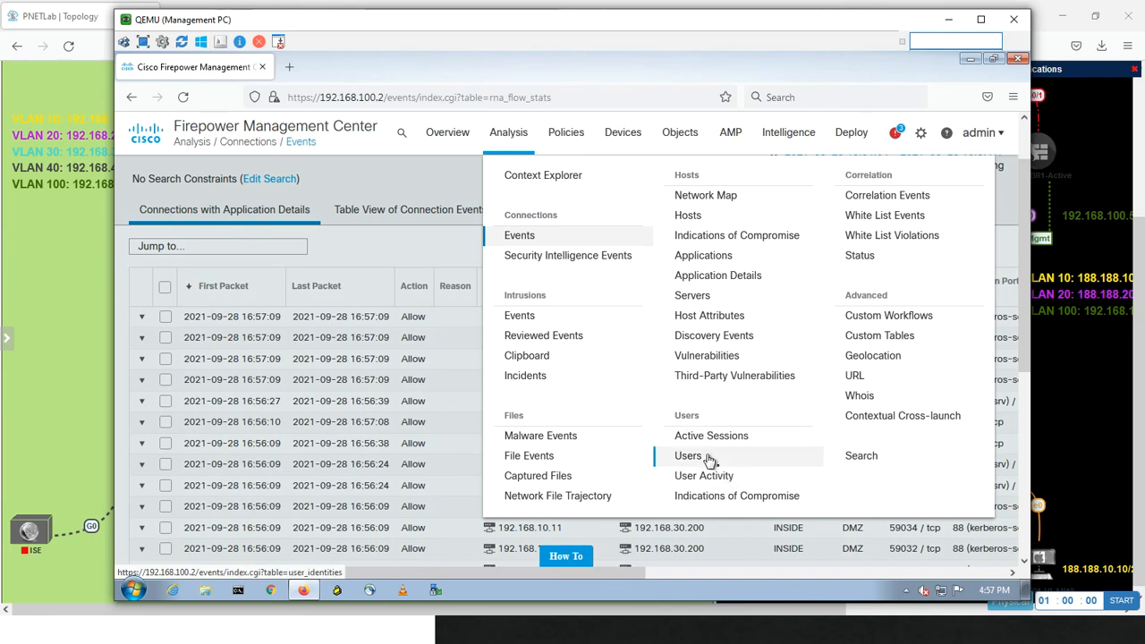
left_click(706, 457)
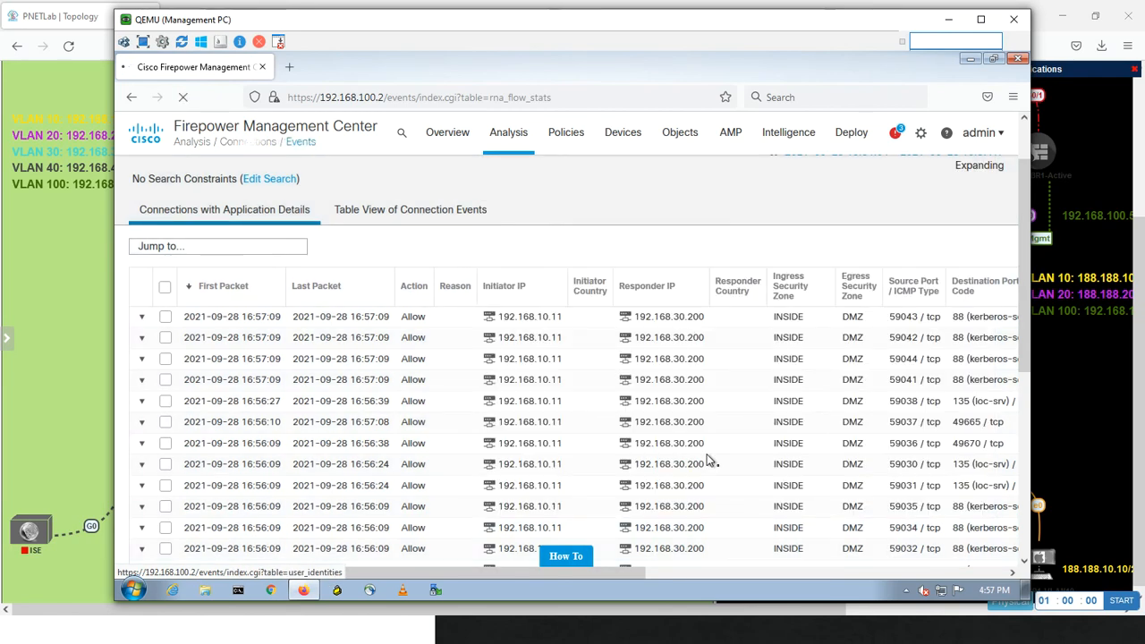